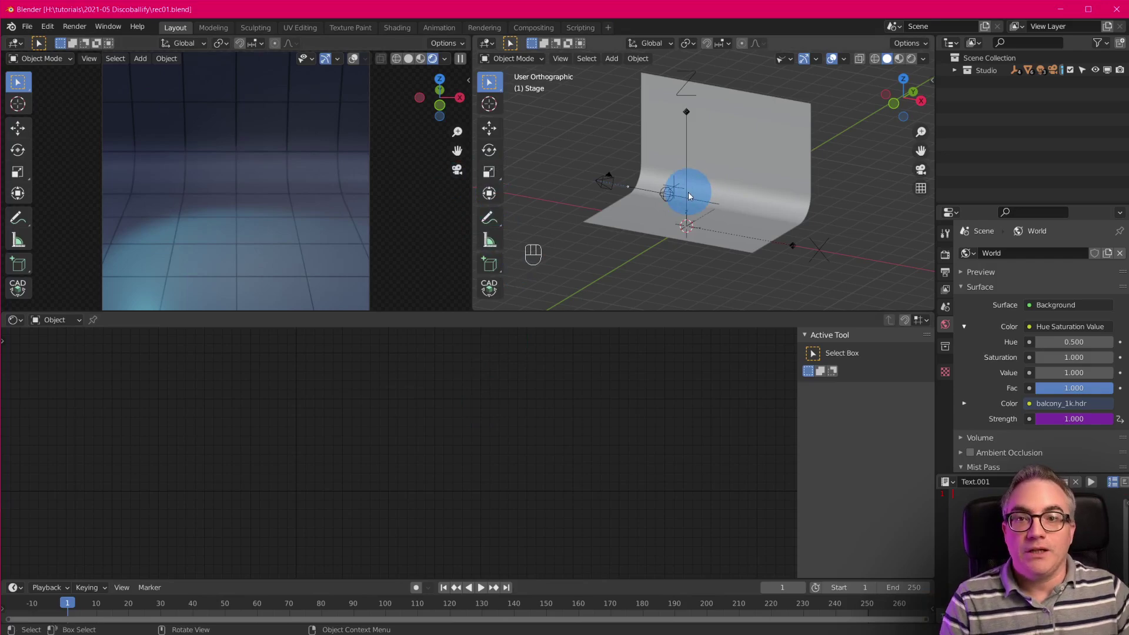
# - Add a UV sphere with 32 segments, 16 rings and a 1 m radius at the world origin
pyautogui.scroll(5, 690, 195)
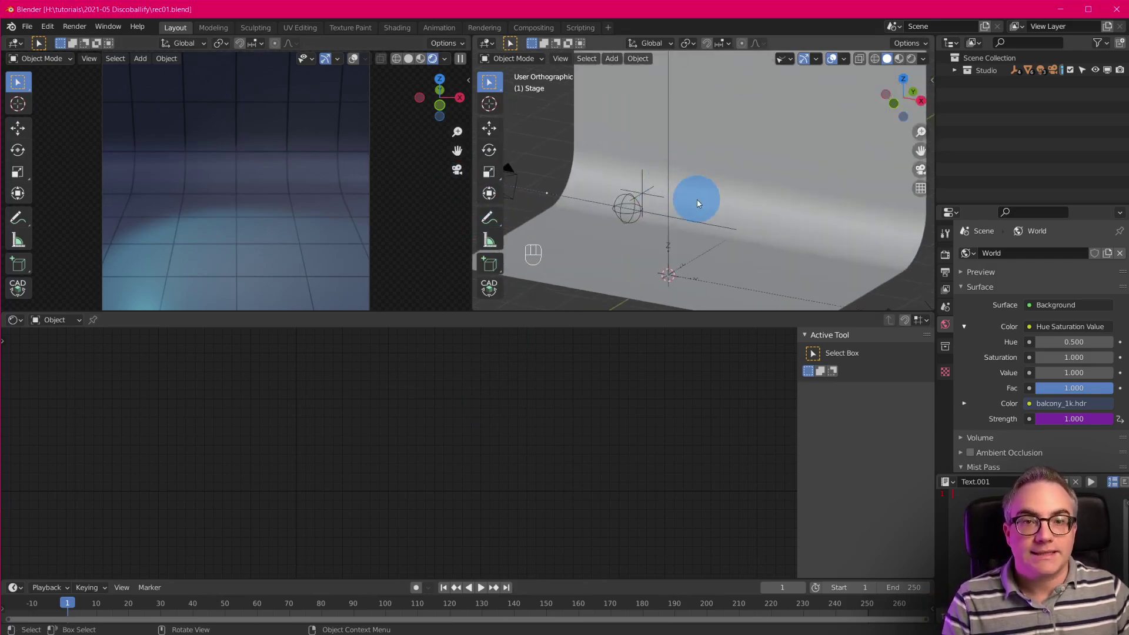
pyautogui.moveTo(698, 203); pyautogui.dragTo(718, 202, button='middle')
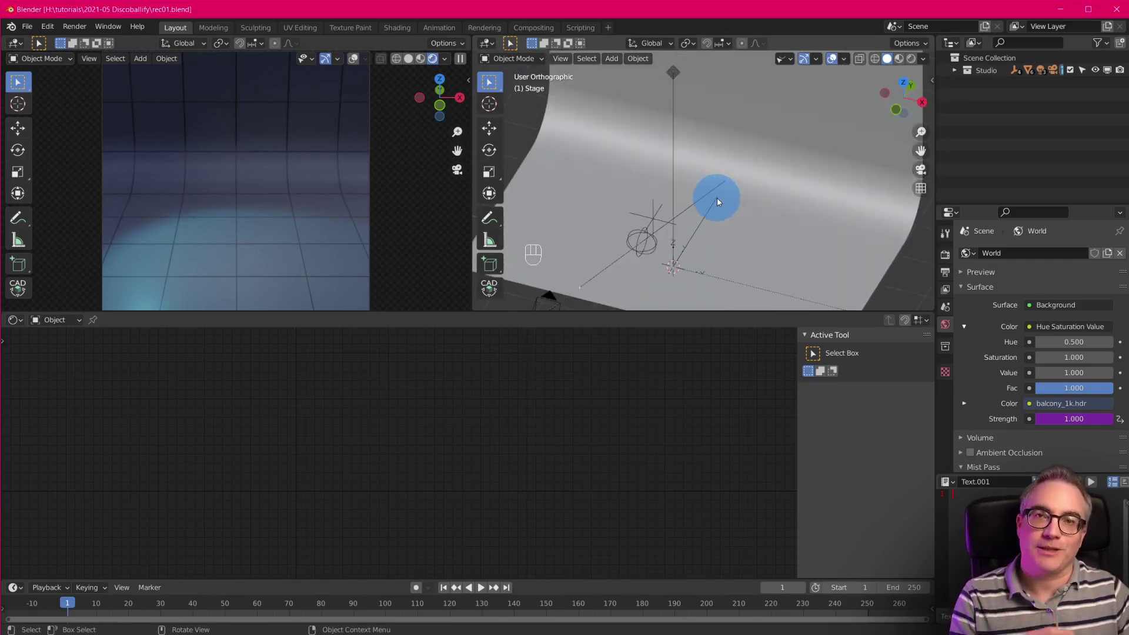
pyautogui.scroll(-4, 704, 189)
pyautogui.moveTo(703, 189); pyautogui.dragTo(689, 208, button='middle')
pyautogui.scroll(2, 689, 209)
pyautogui.hotkey('shift', 'a')
pyautogui.moveTo(679, 175)
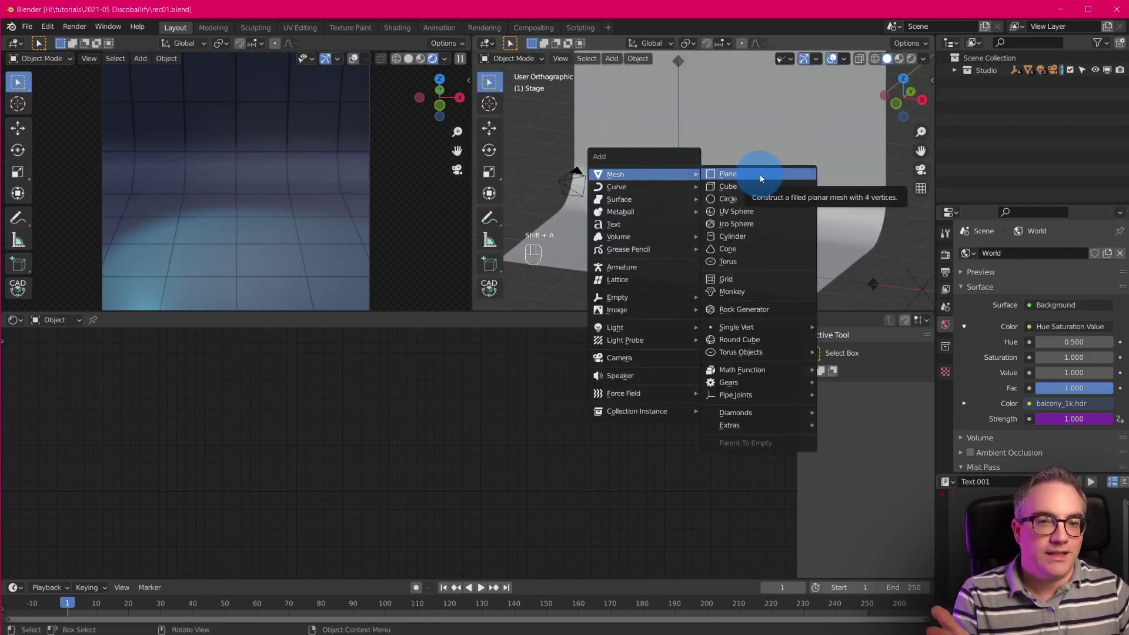
pyautogui.click(760, 212)
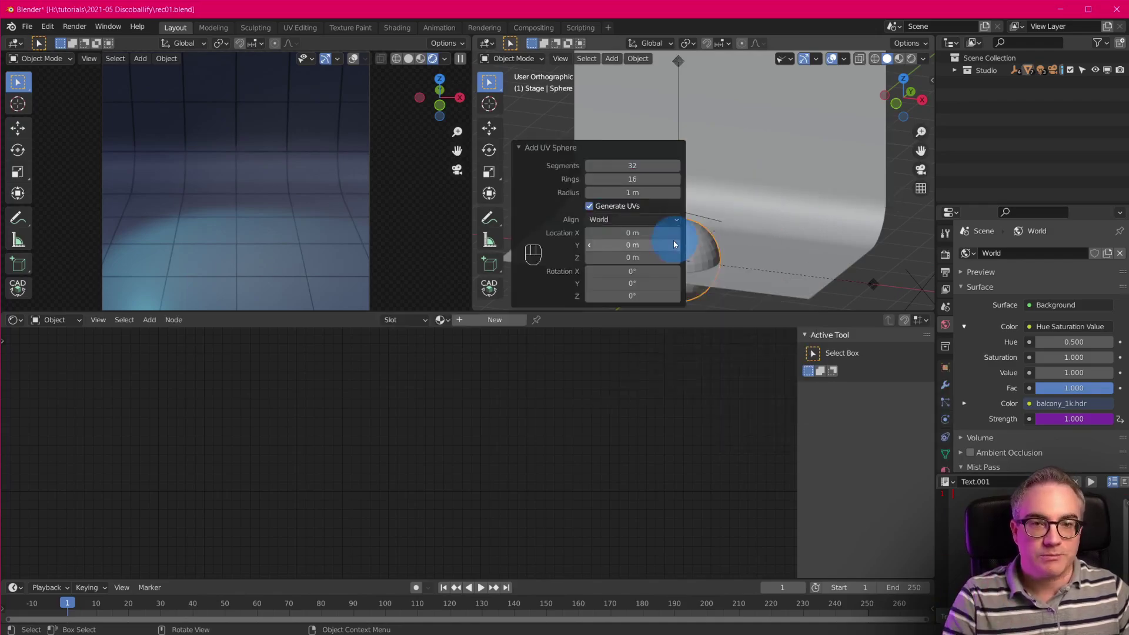
pyautogui.click(520, 148)
# - Raise the UV sphere along the Z axis until it floats above the stage floor
pyautogui.press('g')
pyautogui.press('z')
pyautogui.click(756, 153)
pyautogui.scroll(4, 711, 235)
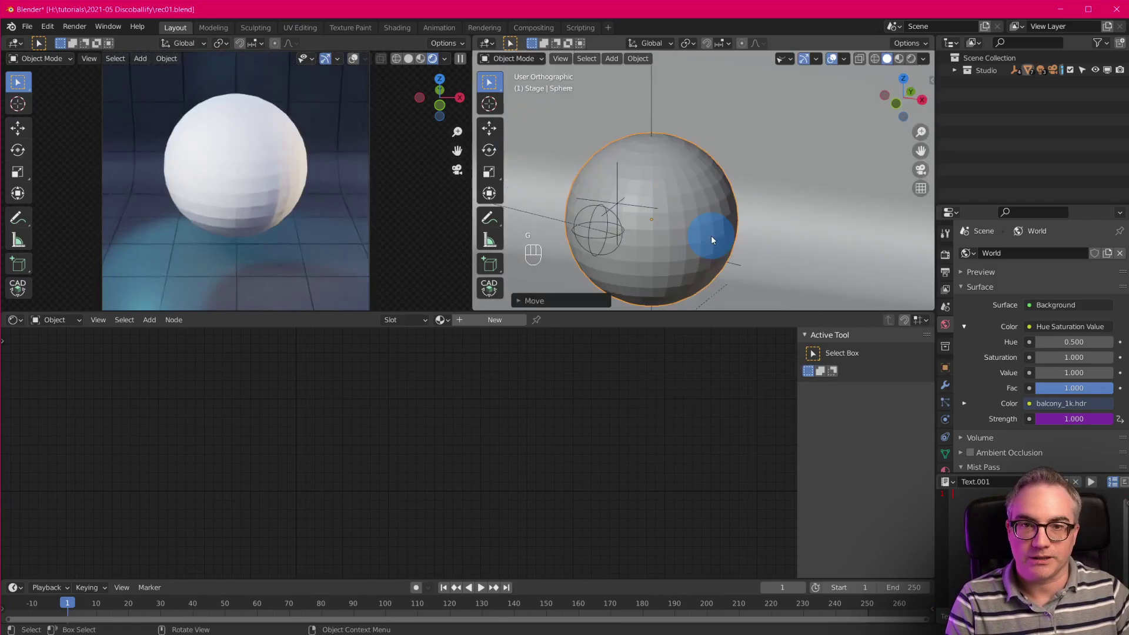
pyautogui.press('KP_Decimal')
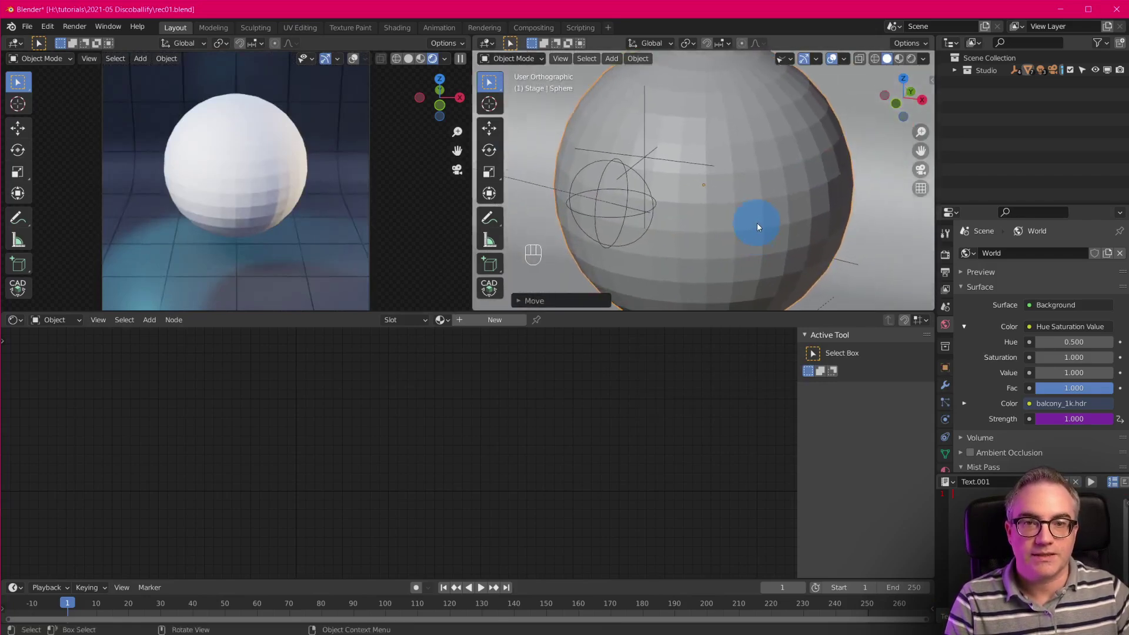
# - Switch the camera viewport to Material Preview shading
pyautogui.click(421, 59)
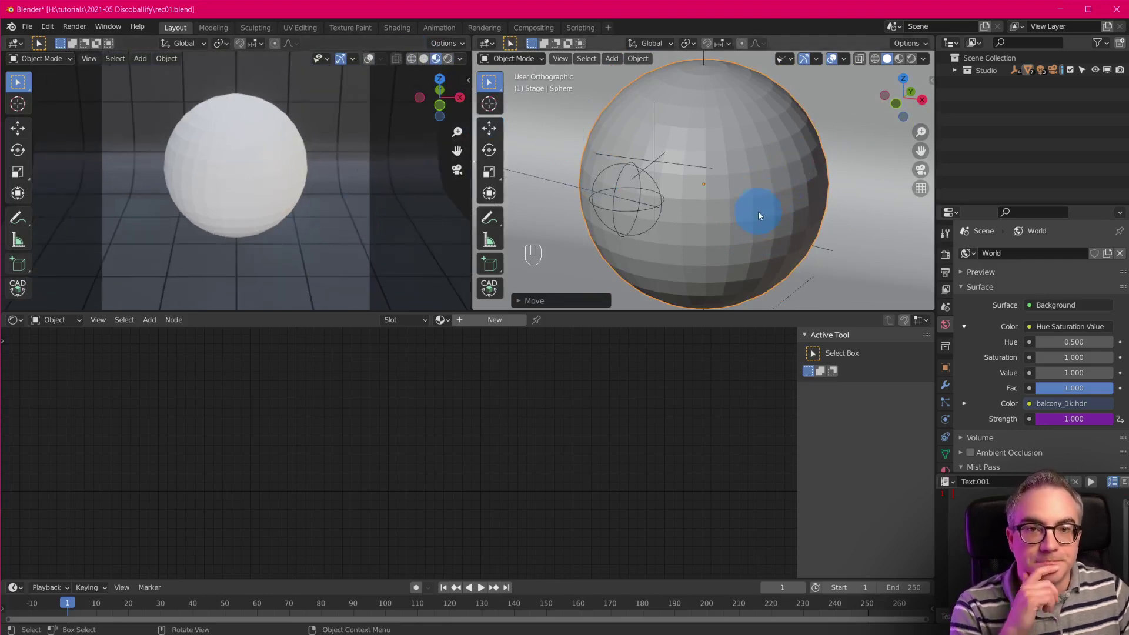
pyautogui.scroll(2, 759, 215)
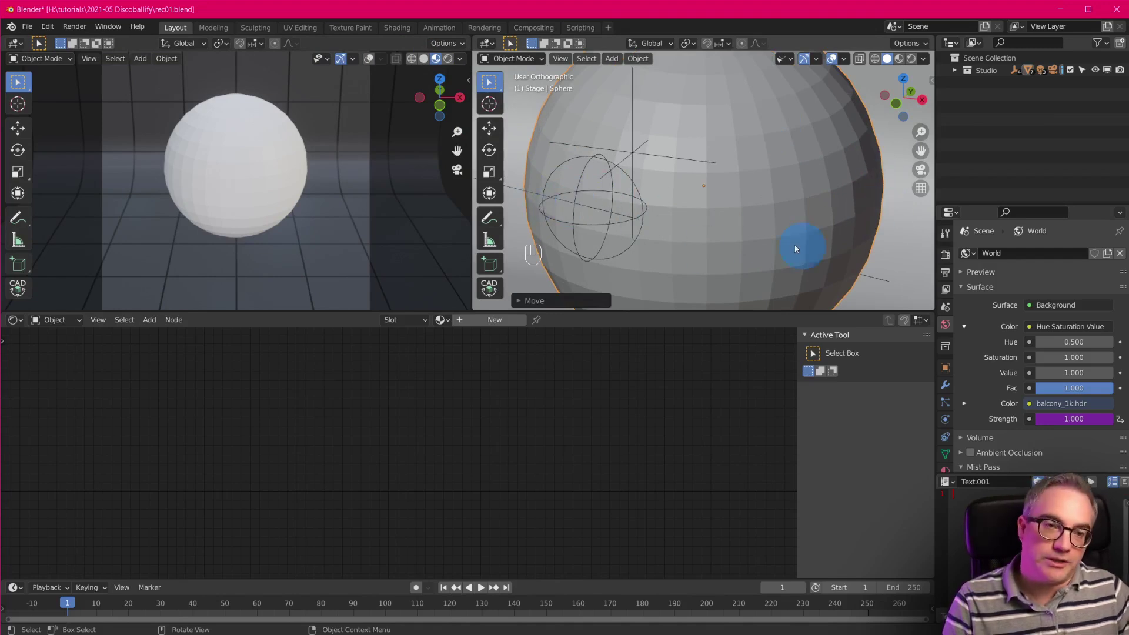
pyautogui.scroll(-2, 818, 220)
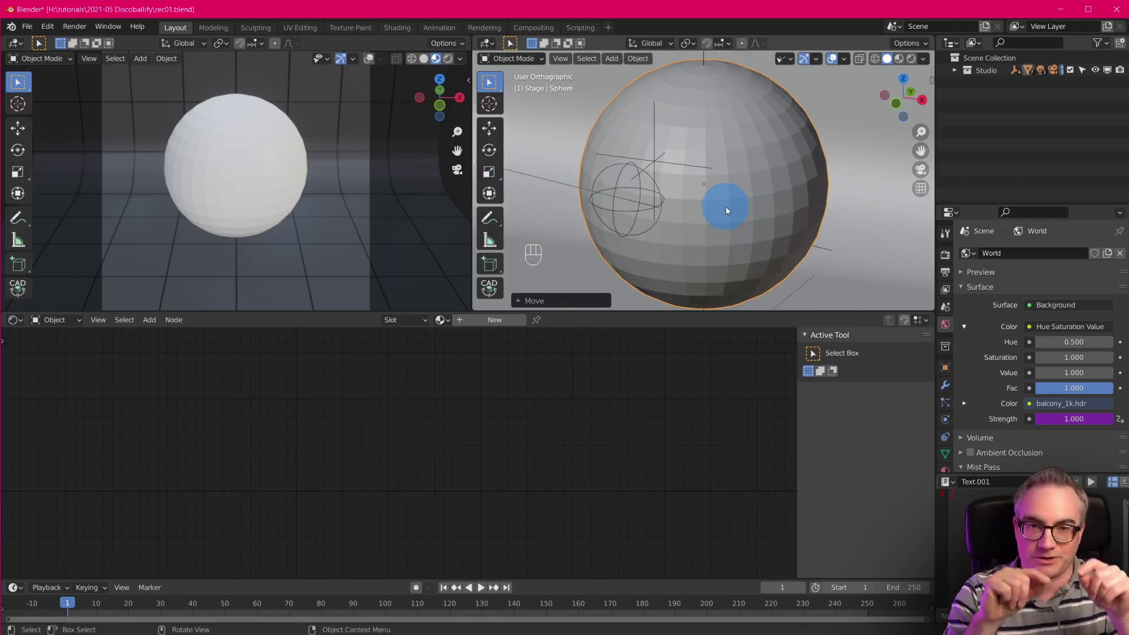
# - Enable the geometry wireframe overlay in the solid-shaded scene viewport
pyautogui.scroll(4, 726, 206)
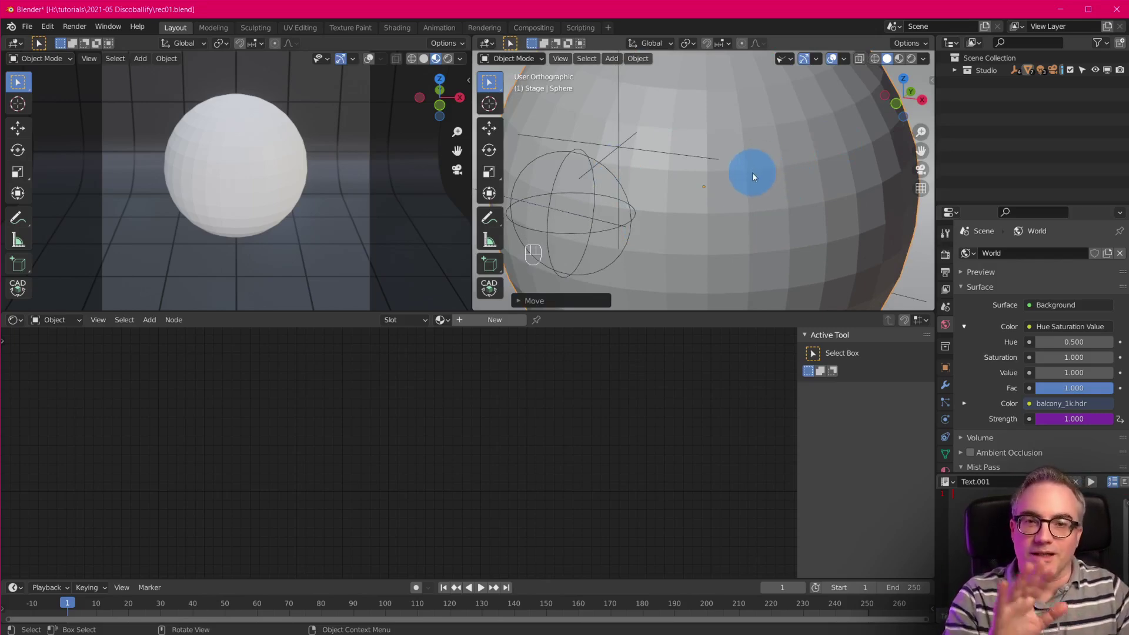
pyautogui.moveTo(750, 126); pyautogui.dragTo(727, 189, button='middle')
pyautogui.click(844, 58)
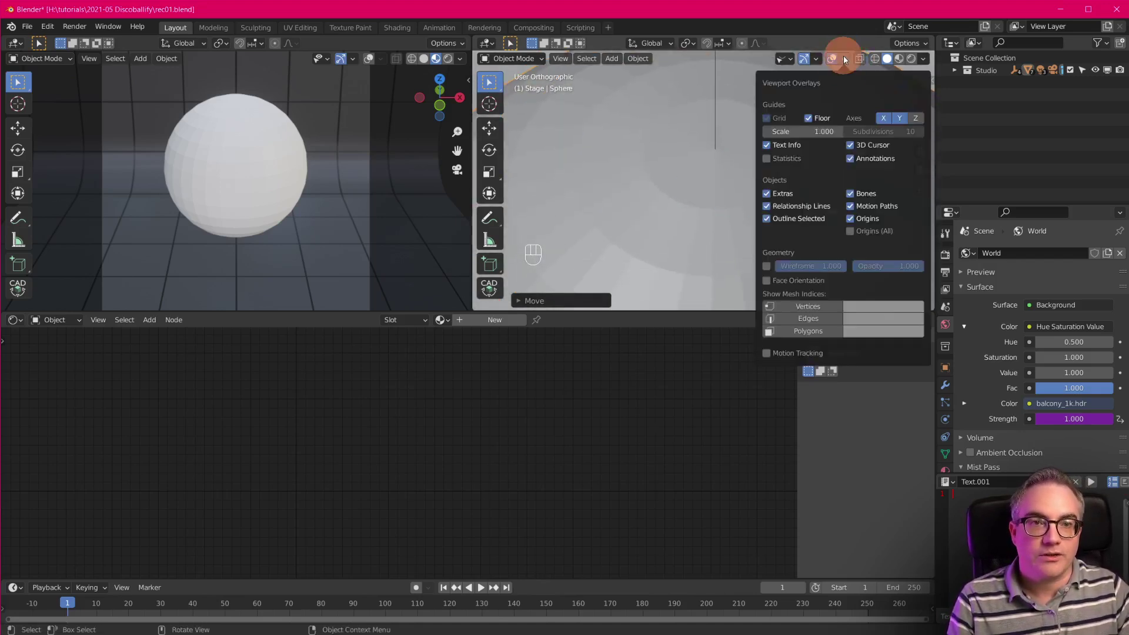
pyautogui.click(769, 266)
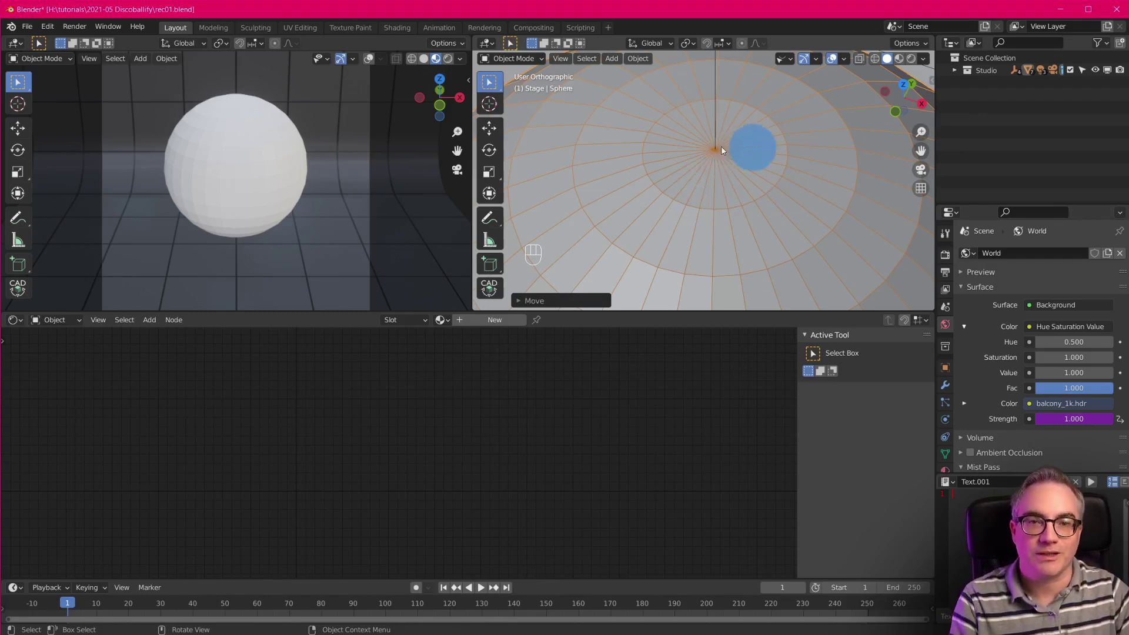
# - Examine the UV sphere's face layout around the pole and equator, and delete the sphere
pyautogui.moveTo(585, 225); pyautogui.dragTo(701, 234, button='middle')
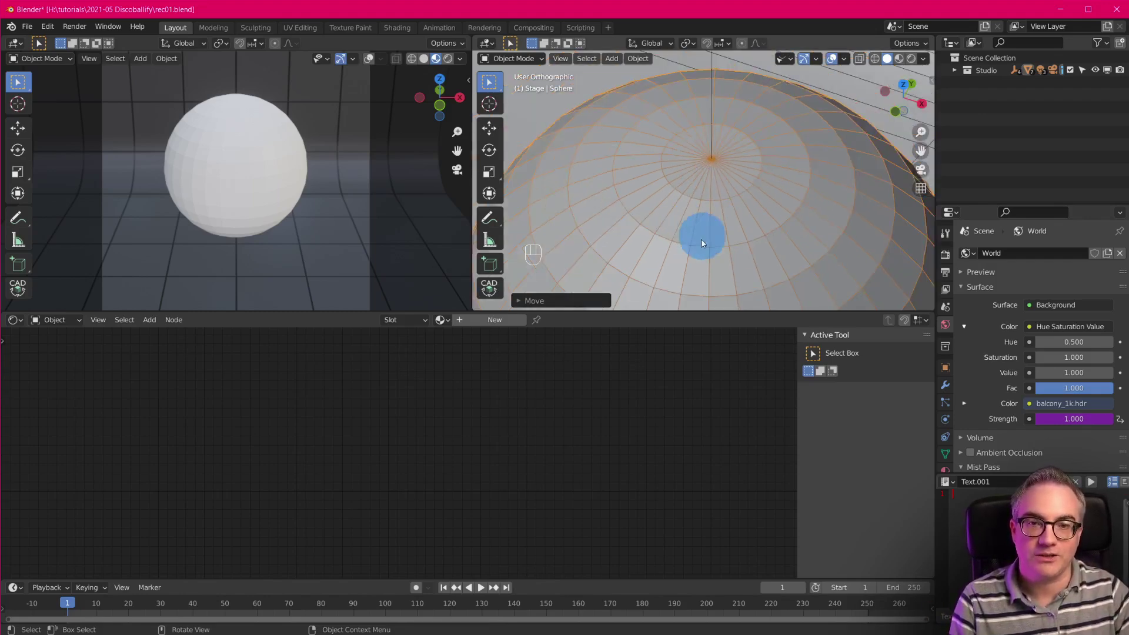
pyautogui.moveTo(779, 226); pyautogui.dragTo(770, 166, button='middle')
pyautogui.keyDown('shift'); pyautogui.moveTo(749, 212); pyautogui.dragTo(741, 130, button='middle'); pyautogui.keyUp('shift')
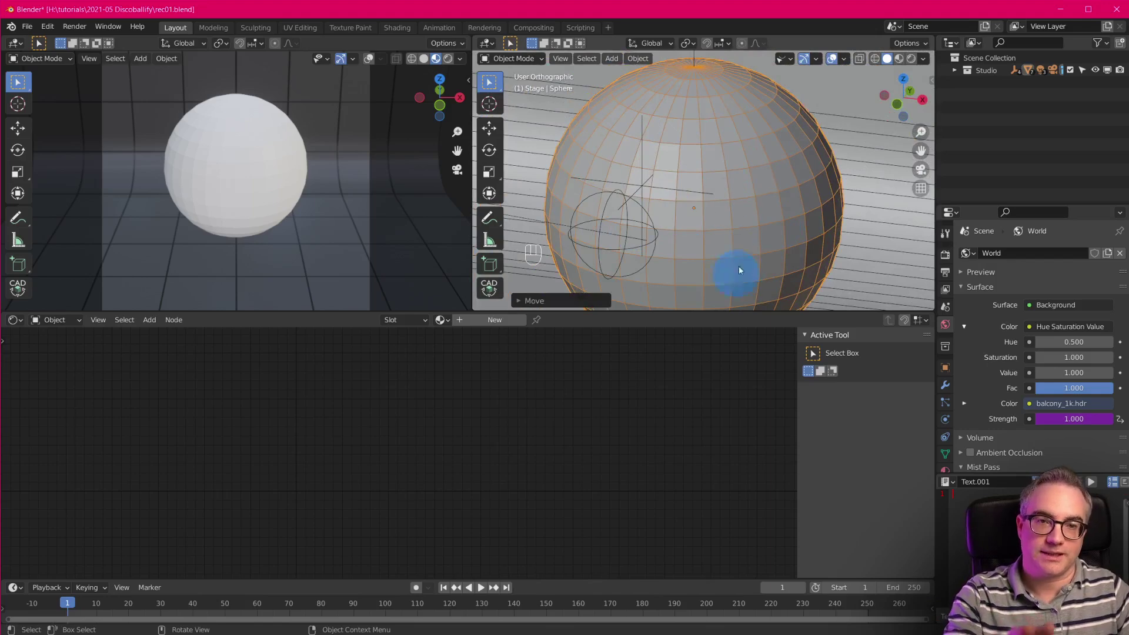
pyautogui.moveTo(715, 129); pyautogui.dragTo(711, 225, button='middle')
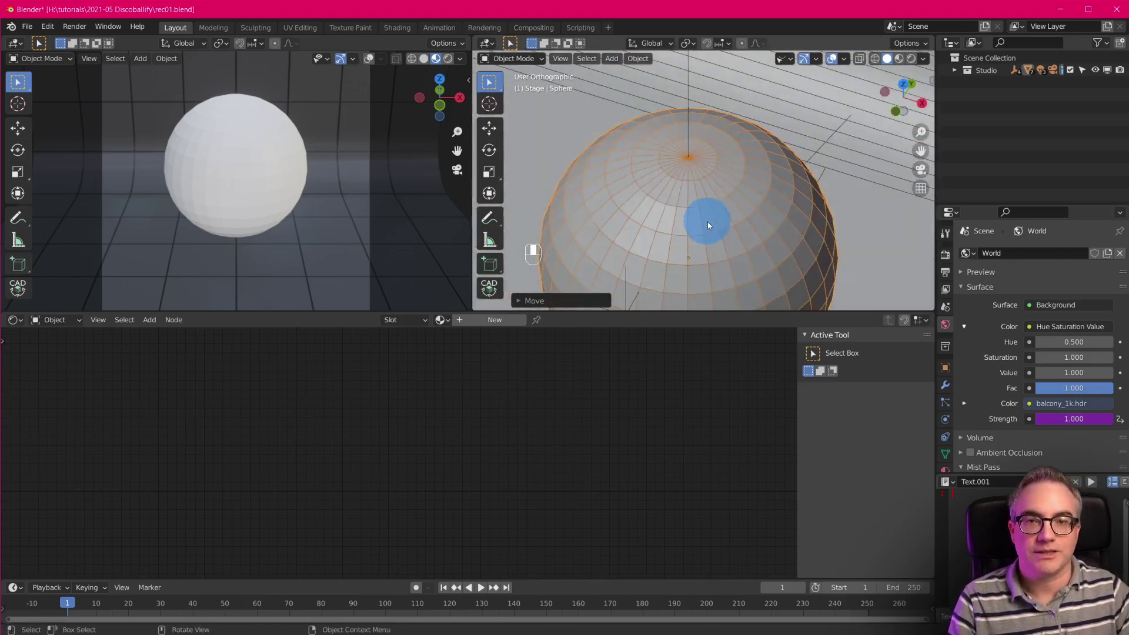
pyautogui.press('x')
pyautogui.click(642, 241)
# - Add an ico sphere at the world origin for comparison and delete it again
pyautogui.moveTo(640, 238); pyautogui.dragTo(784, 227, button='middle')
pyautogui.hotkey('shift', 'a')
pyautogui.moveTo(725, 178)
pyautogui.click(820, 227)
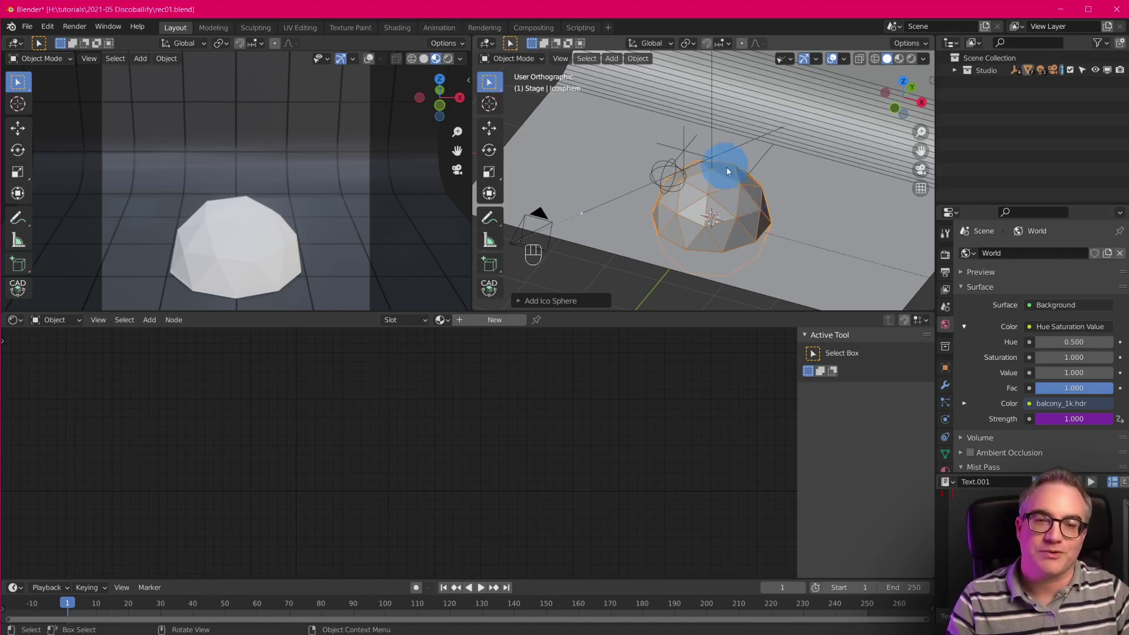
pyautogui.press('x')
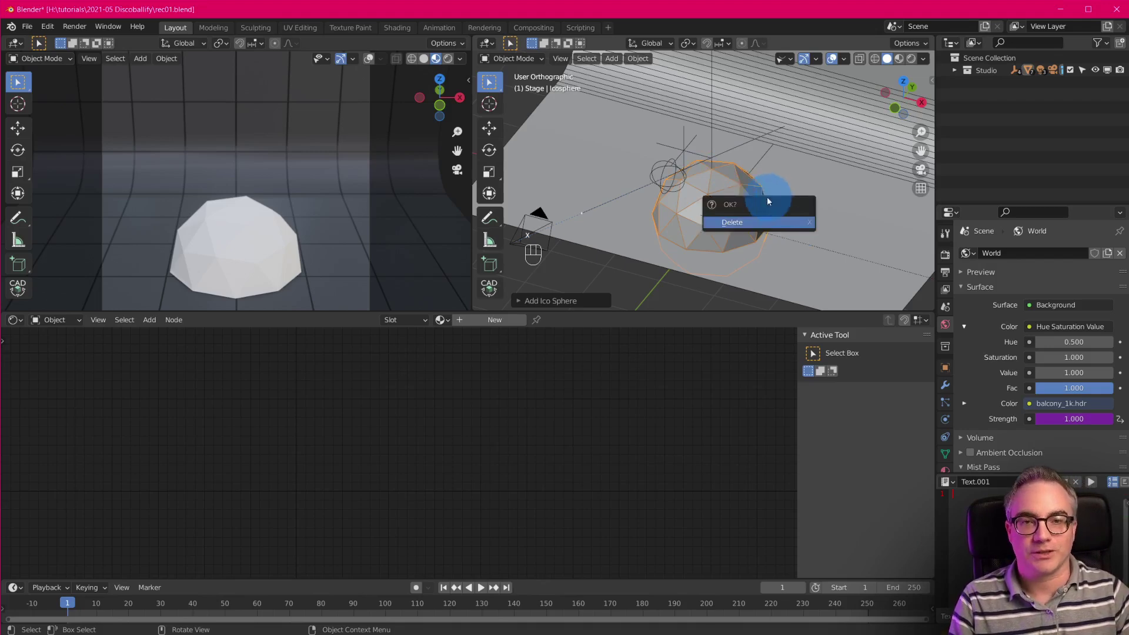
pyautogui.click(748, 224)
pyautogui.moveTo(714, 206); pyautogui.dragTo(753, 200, button='middle')
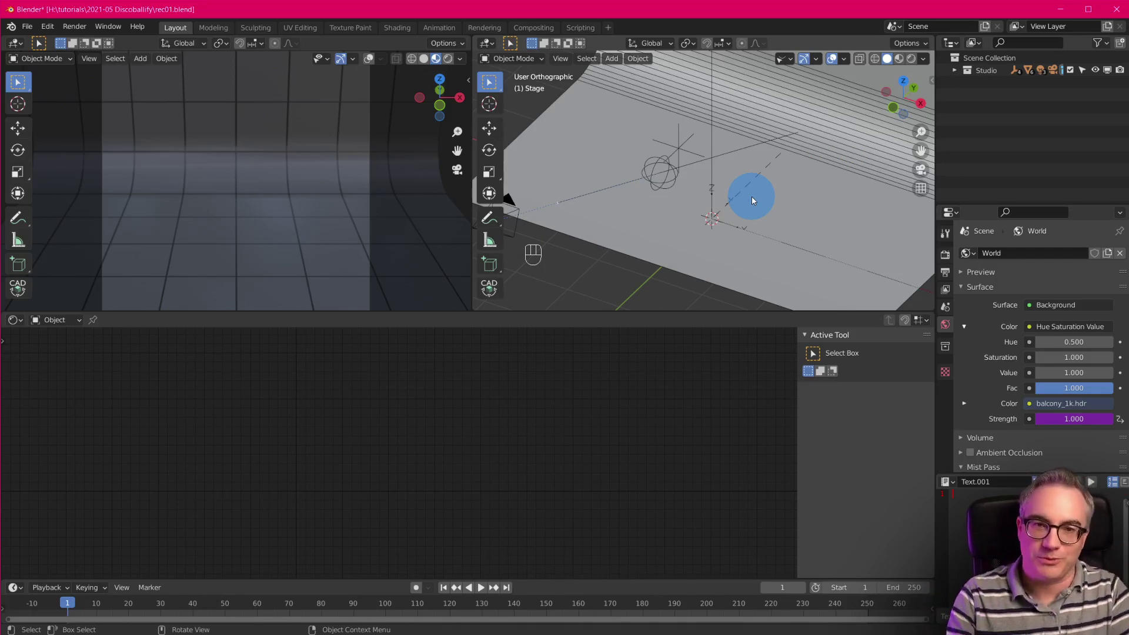
pyautogui.moveTo(714, 167); pyautogui.dragTo(740, 215, button='middle')
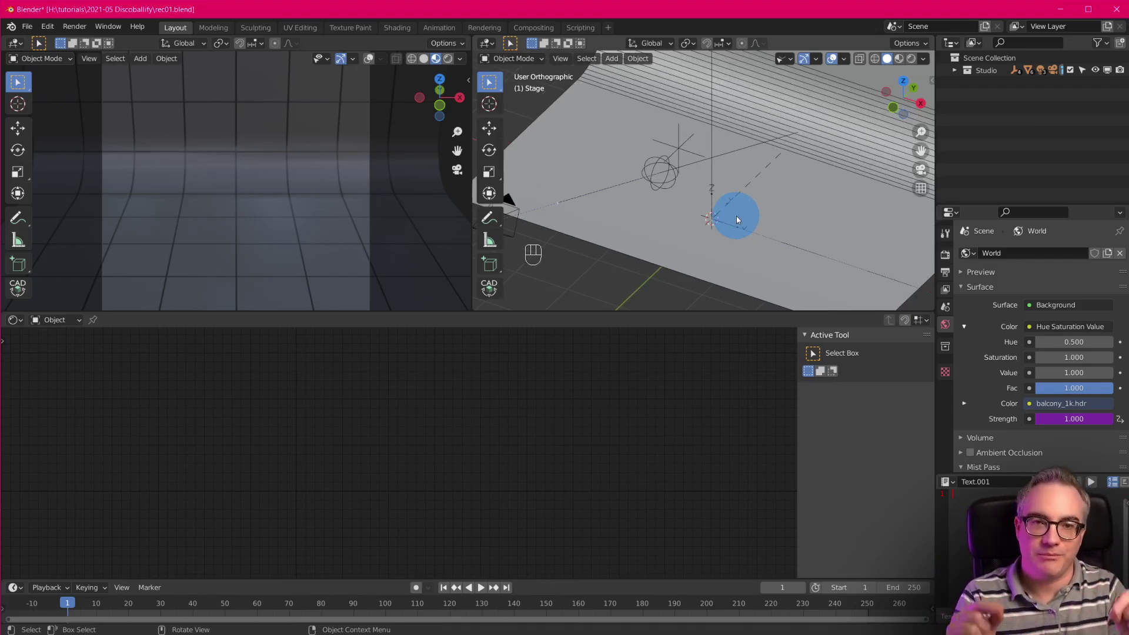
pyautogui.moveTo(736, 217); pyautogui.dragTo(733, 188, button='middle')
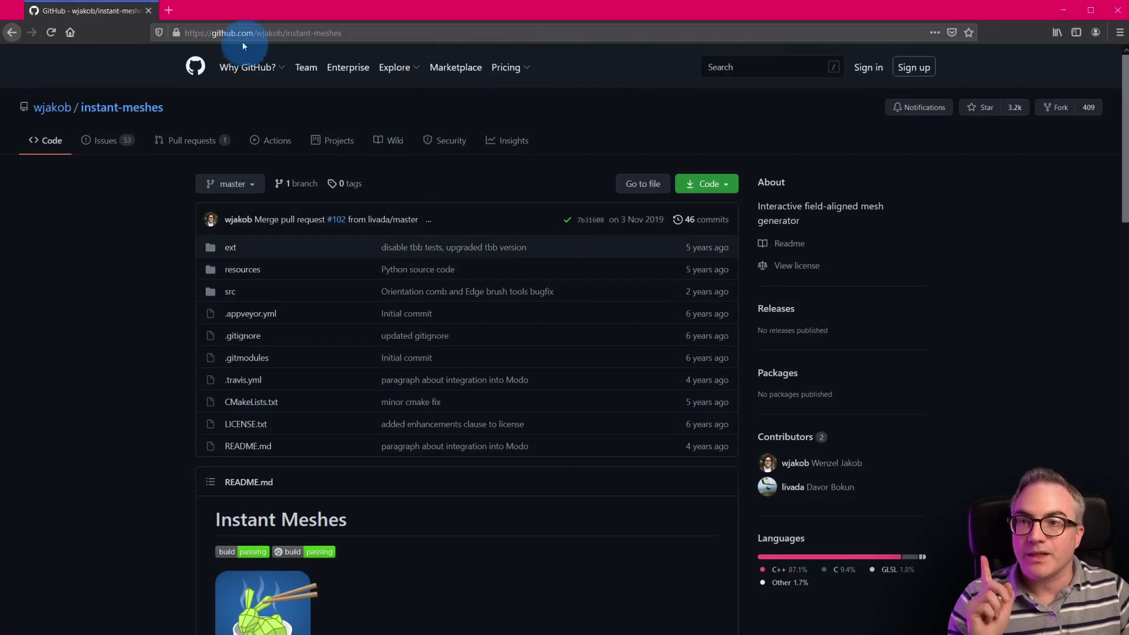
# - Examine the Instant Meshes GitHub README for the pre-compiled Windows, Mac OS X and Linux binaries
pyautogui.scroll(-10, 412, 263)
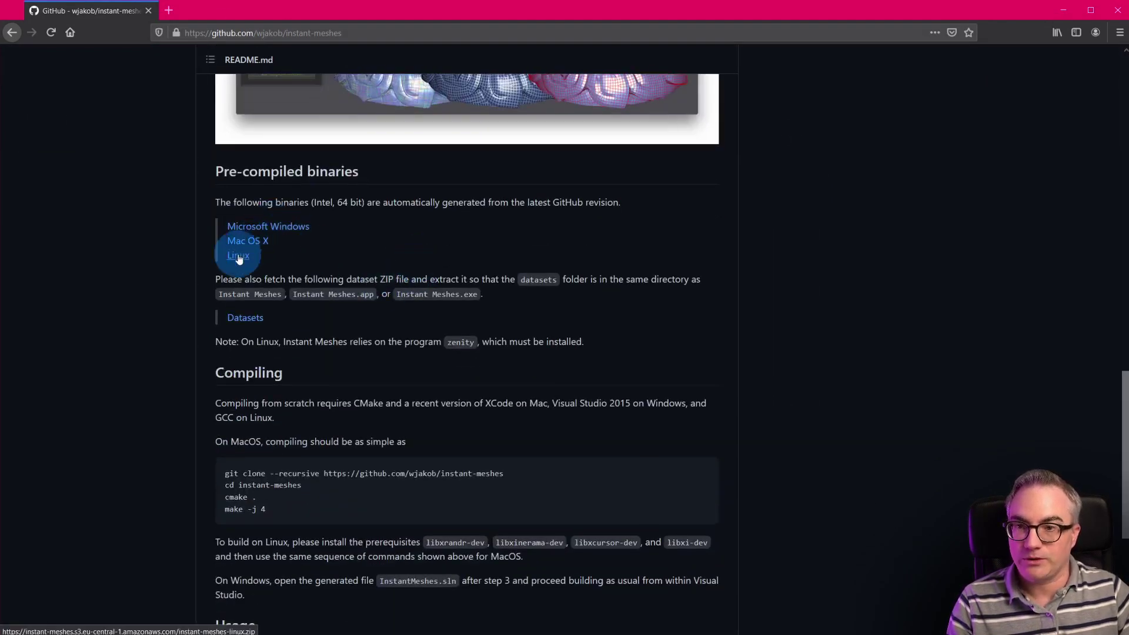
pyautogui.scroll(15, 484, 344)
pyautogui.scroll(2, 486, 344)
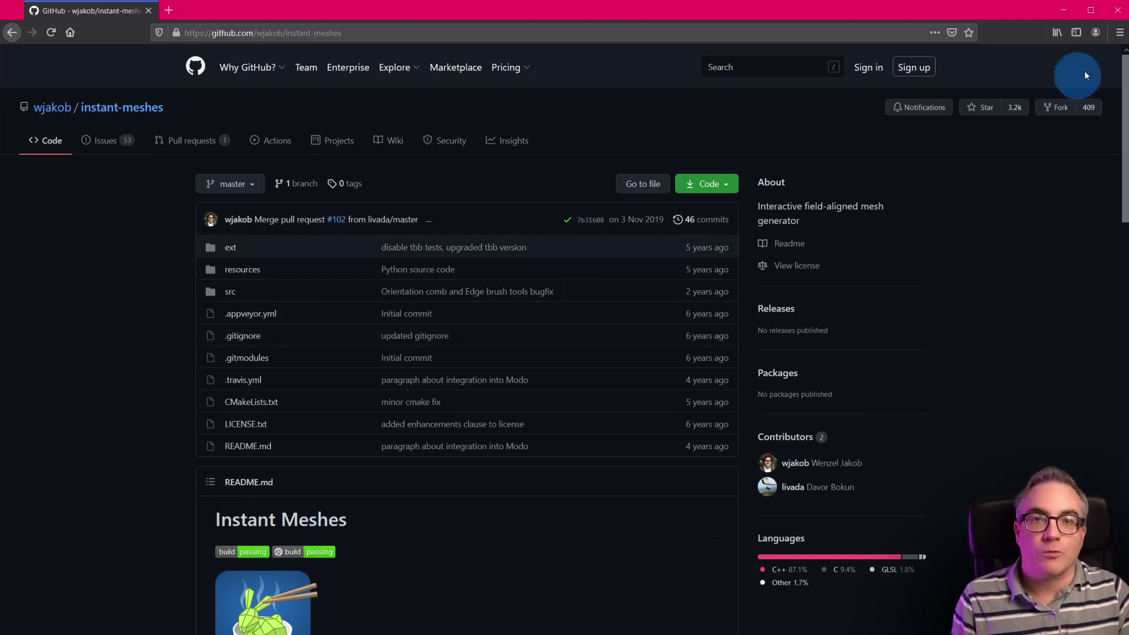
pyautogui.click(1068, 16)
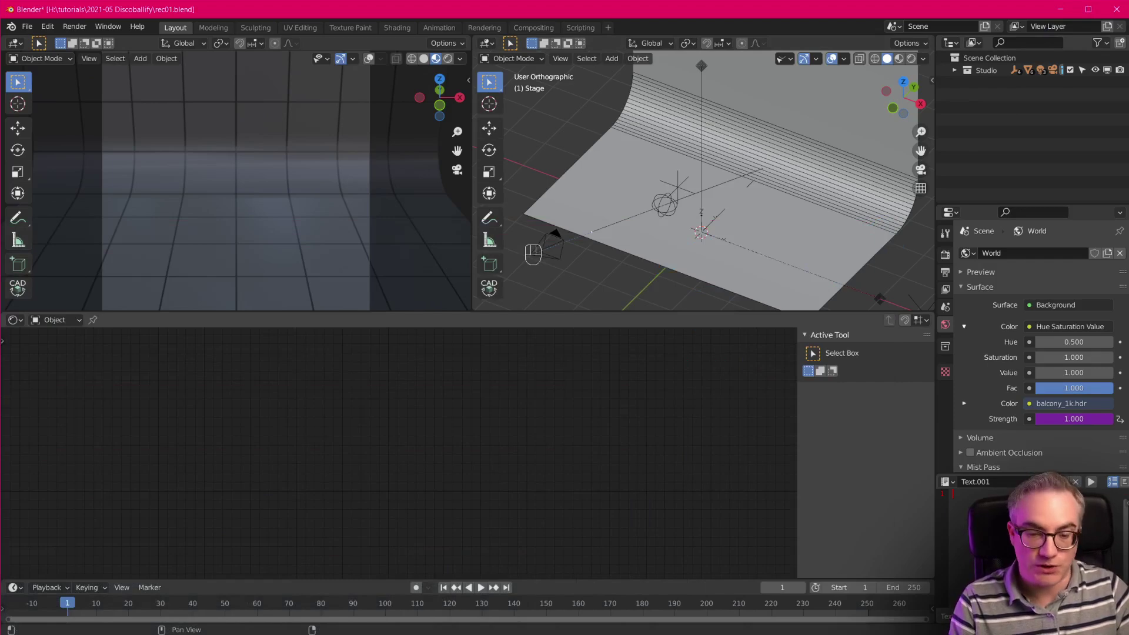
pyautogui.moveTo(232, 232); pyautogui.dragTo(669, 73)
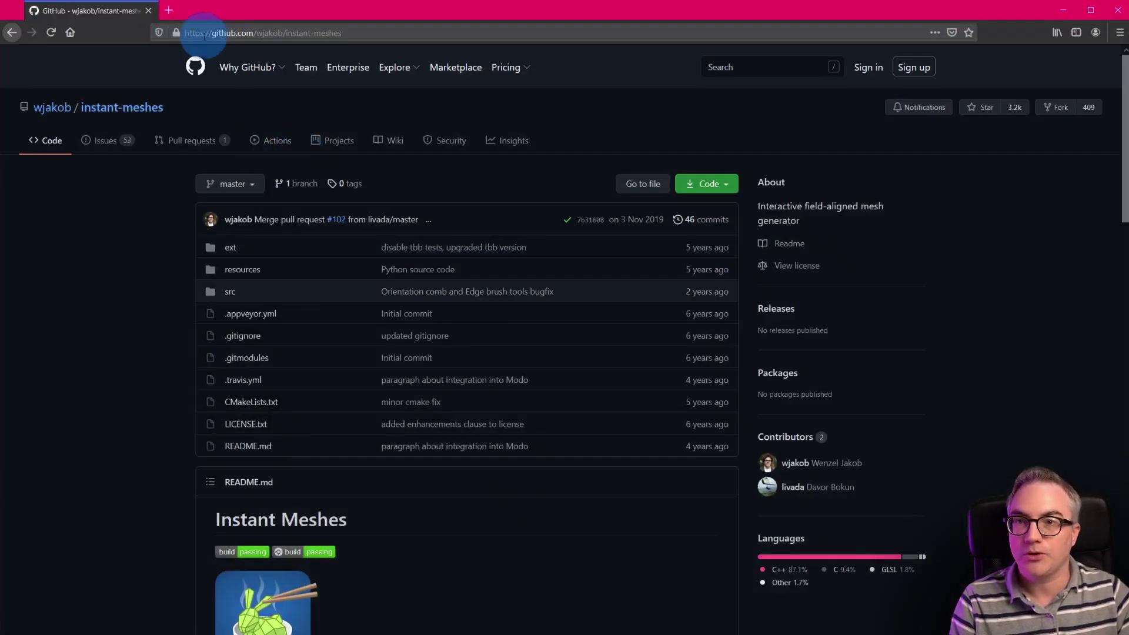
pyautogui.scroll(-10, 367, 488)
pyautogui.scroll(-3, 368, 488)
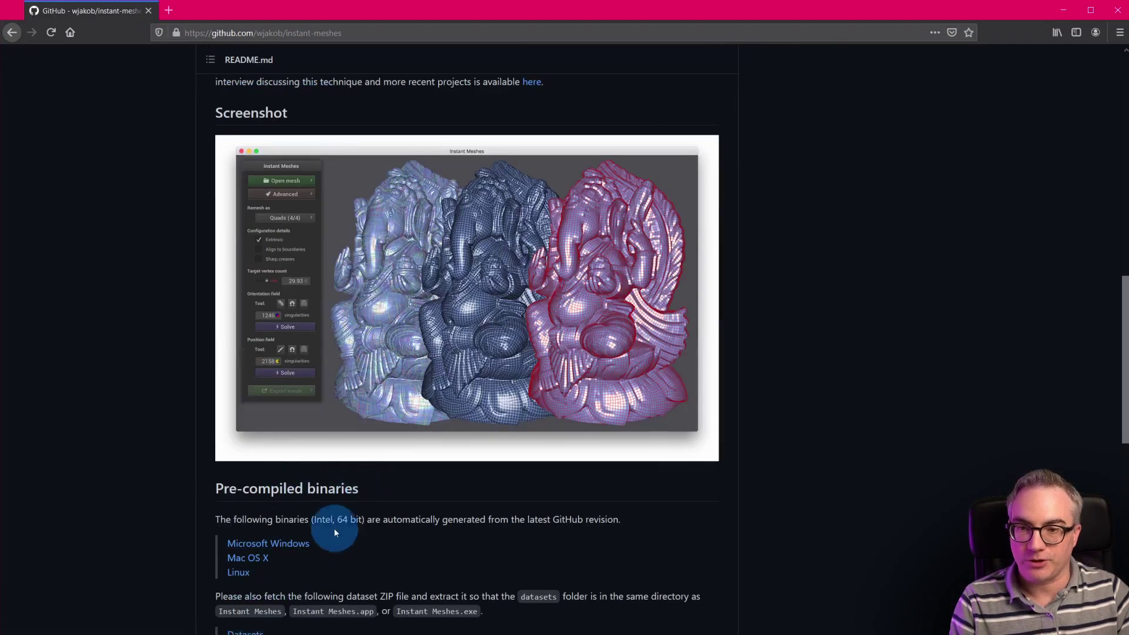
pyautogui.scroll(8, 420, 261)
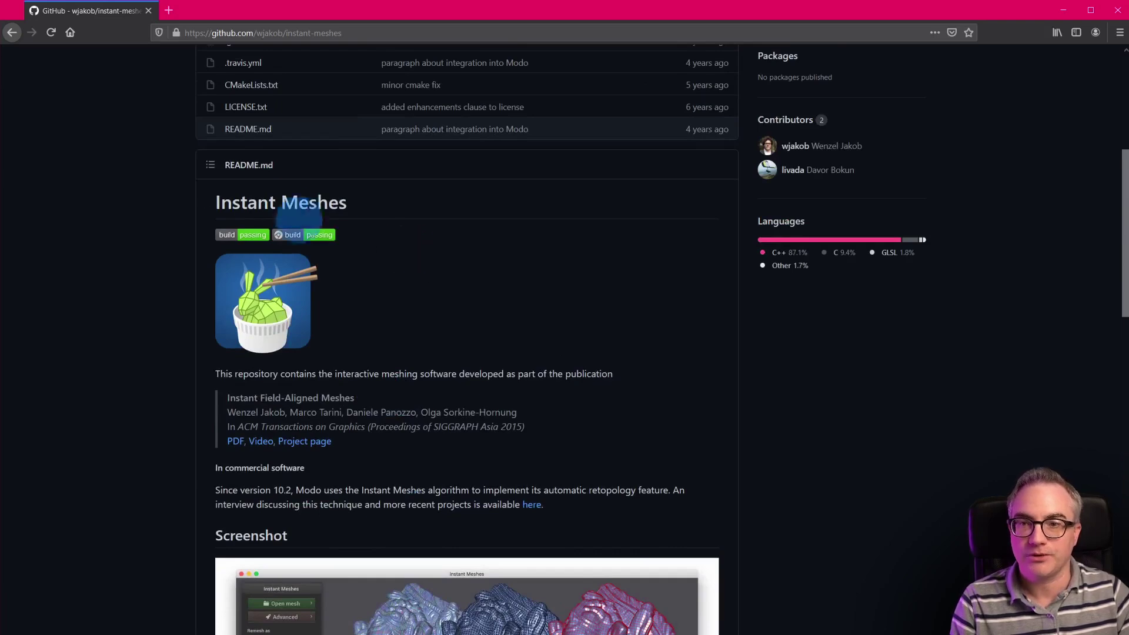
# - Switch to Instant Meshes and enlarge its window to cover most of the screen
pyautogui.click(1064, 12)
pyautogui.moveTo(560, 69); pyautogui.dragTo(302, 27)
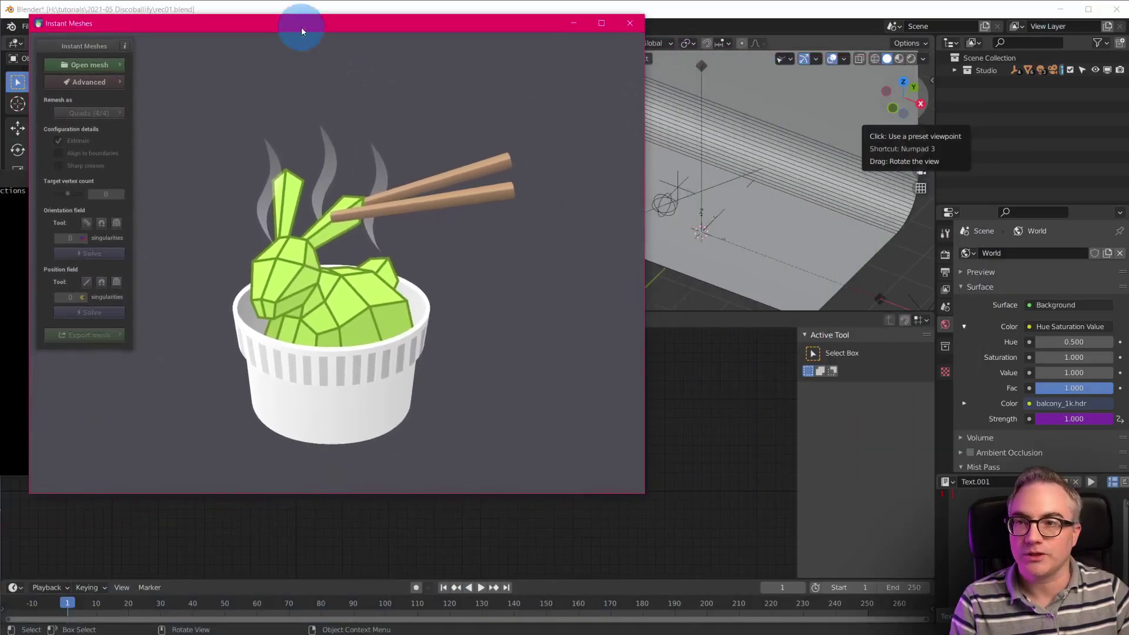
pyautogui.moveTo(647, 497); pyautogui.dragTo(1110, 606)
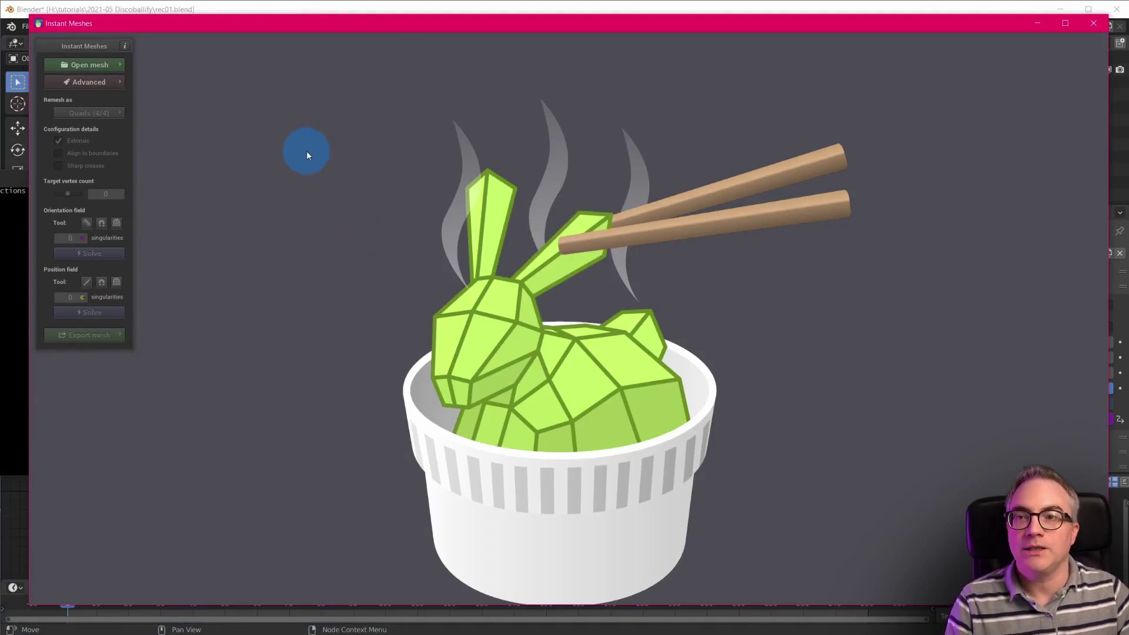
# - Load the bunny sample mesh in Instant Meshes and rotate it to inspect its shape
pyautogui.click(81, 65)
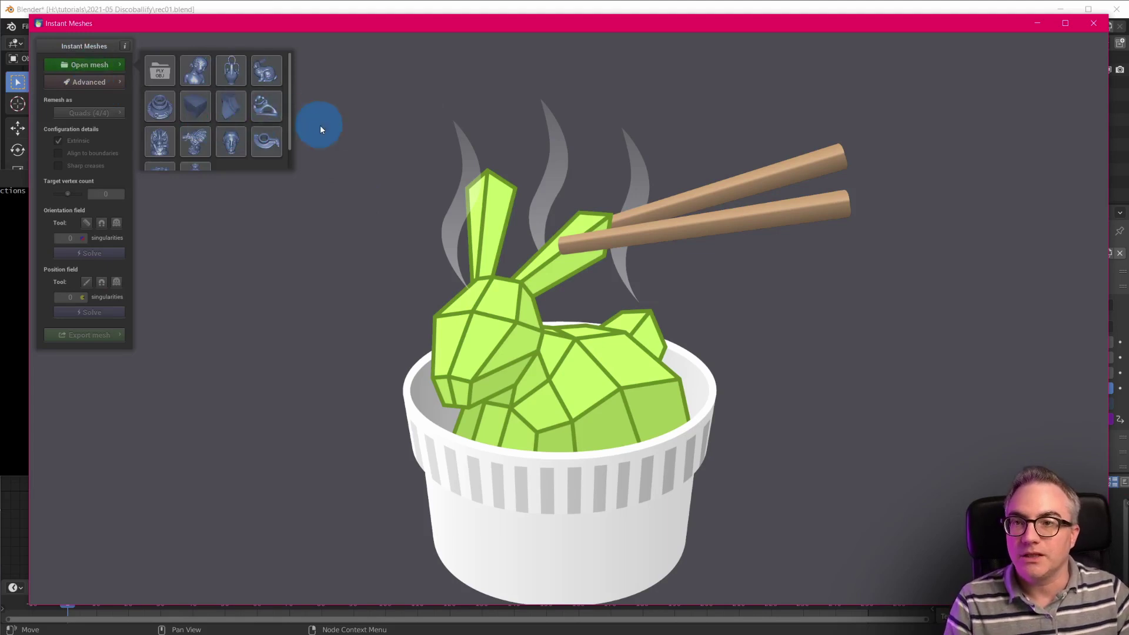
pyautogui.click(269, 68)
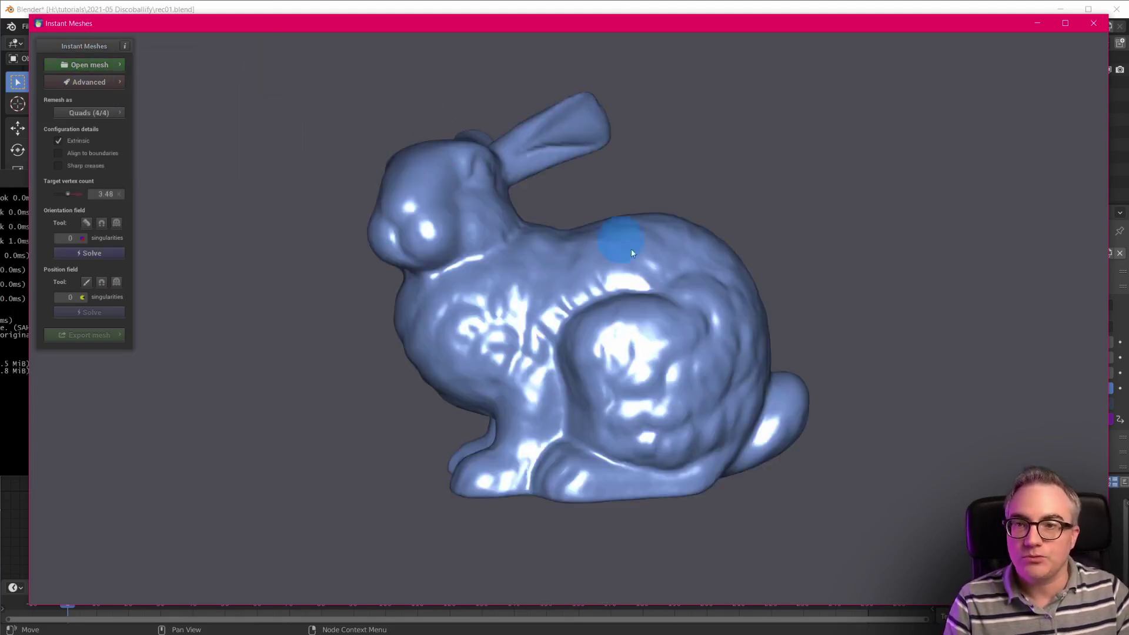
pyautogui.moveTo(646, 359); pyautogui.dragTo(662, 212)
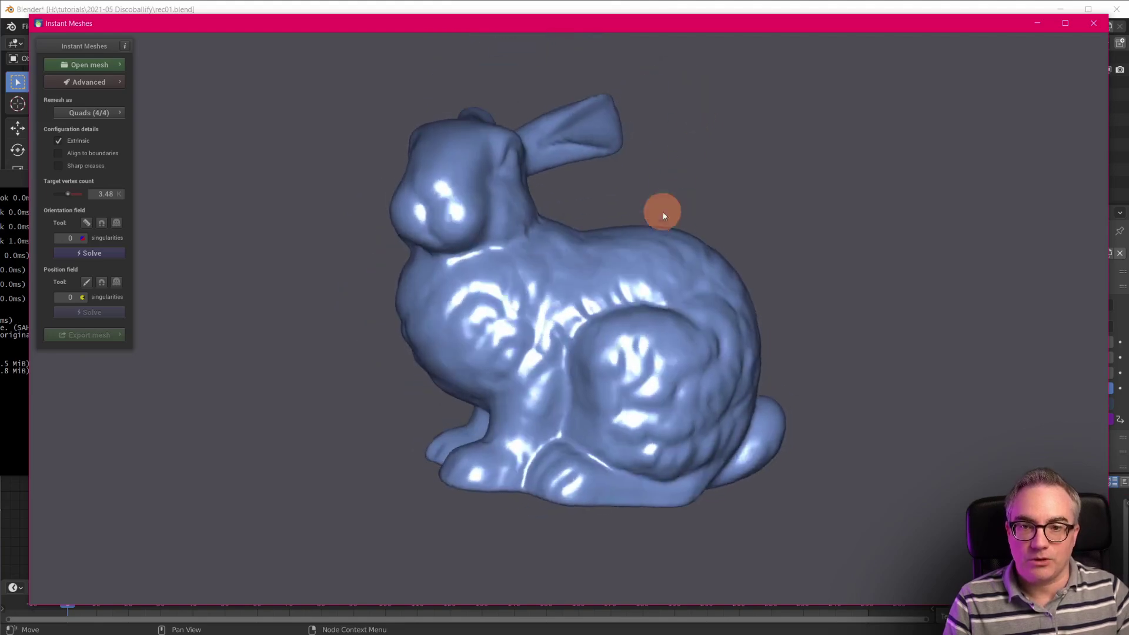
pyautogui.click(93, 64)
pyautogui.click(158, 73)
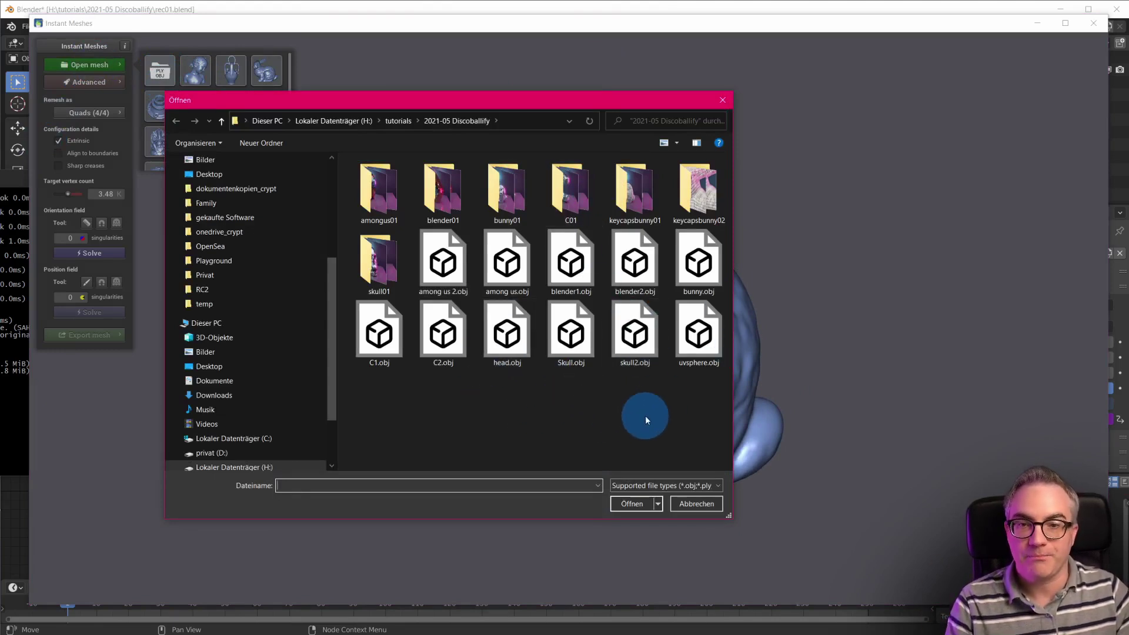
pyautogui.click(571, 333)
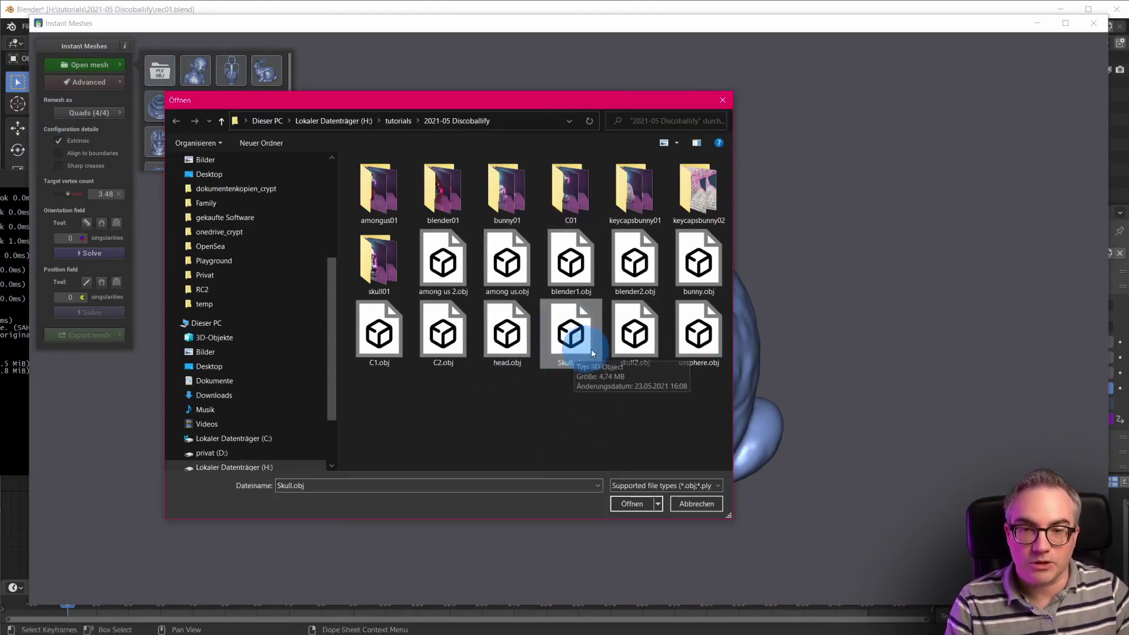
pyautogui.click(696, 504)
# - Enable Align to boundaries for remeshing the bunny
pyautogui.moveTo(659, 230)
pyautogui.mouseDown()
pyautogui.moveTo(593, 211)
pyautogui.moveTo(559, 331)
pyautogui.moveTo(636, 193)
pyautogui.moveTo(524, 267)
pyautogui.moveTo(600, 295)
pyautogui.moveTo(608, 274)
pyautogui.moveTo(578, 144)
pyautogui.moveTo(344, 348)
pyautogui.moveTo(941, 317)
pyautogui.moveTo(530, 327)
pyautogui.moveTo(559, 262)
pyautogui.moveTo(187, 183)
pyautogui.mouseUp()
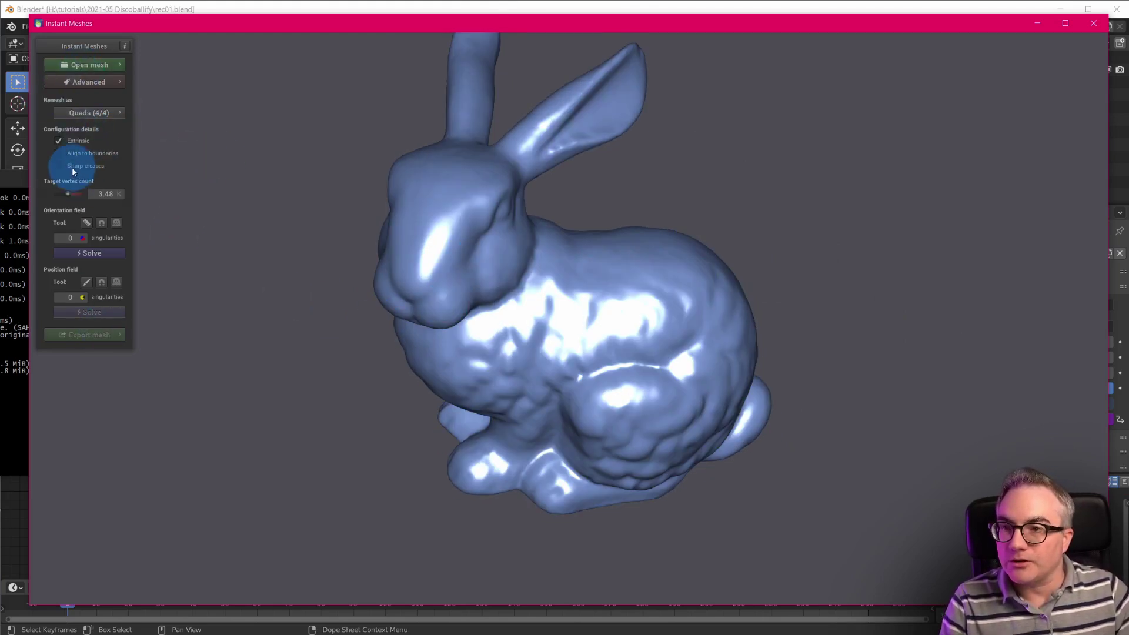
pyautogui.click(61, 156)
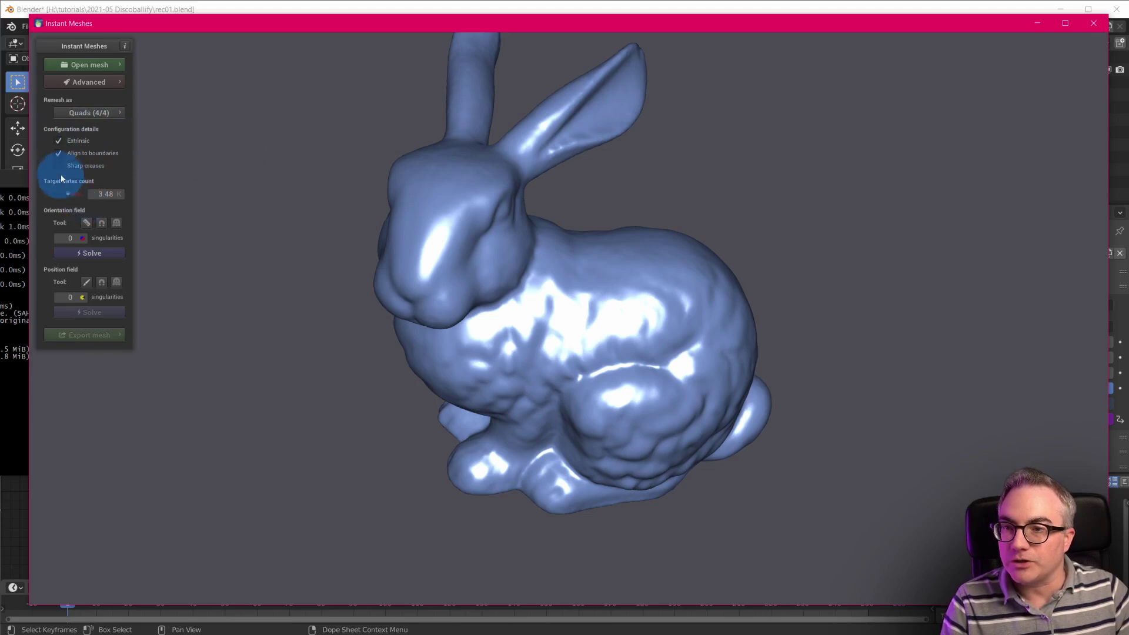
# - Enable Sharp creases, accept reloading the mesh, and solve the bunny's orientation field
pyautogui.click(66, 166)
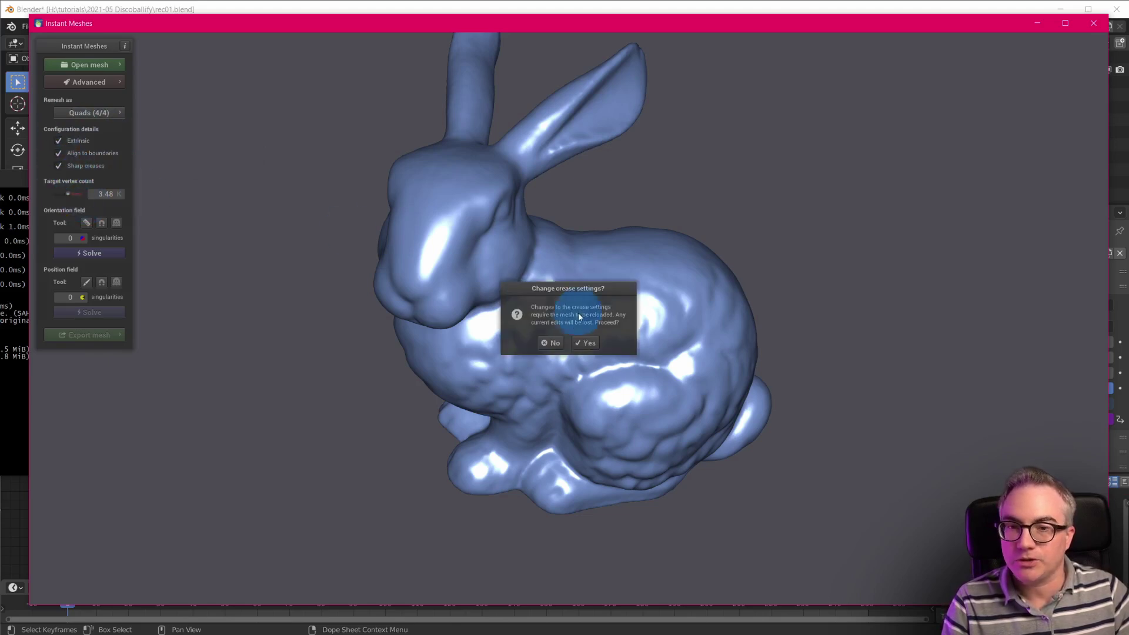
pyautogui.click(587, 343)
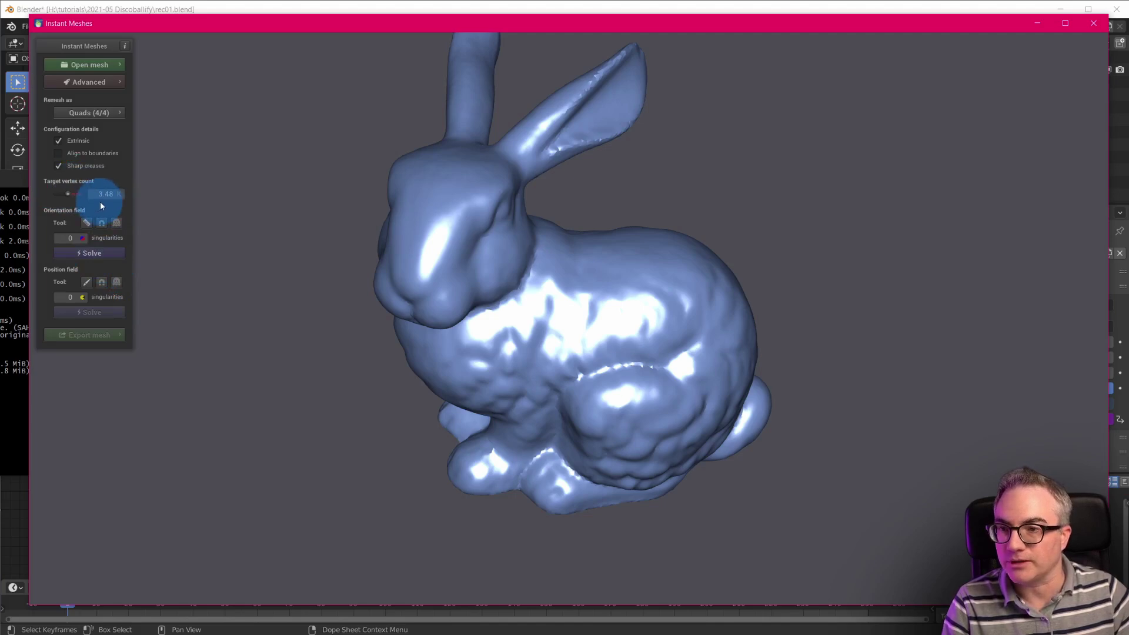
pyautogui.click(92, 253)
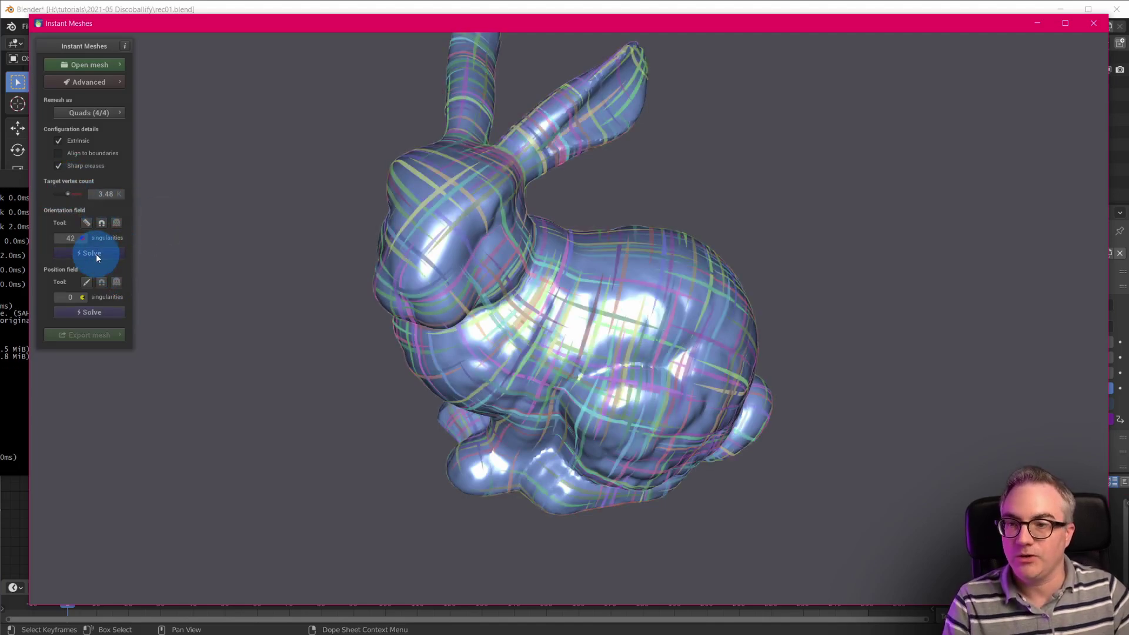
# - Examine the orientation field lines across the bunny's front, back, sides and ears
pyautogui.moveTo(727, 218); pyautogui.dragTo(556, 211)
pyautogui.moveTo(714, 219)
pyautogui.mouseDown()
pyautogui.moveTo(648, 285)
pyautogui.moveTo(618, 260)
pyautogui.moveTo(632, 246)
pyautogui.mouseUp()
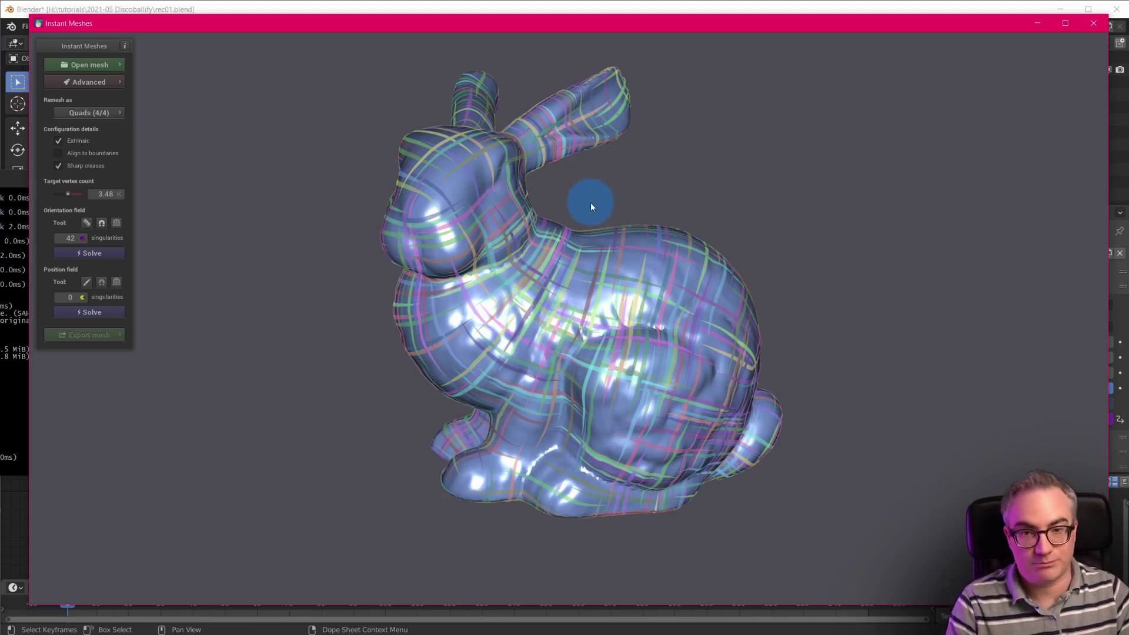
pyautogui.moveTo(615, 192); pyautogui.dragTo(568, 278)
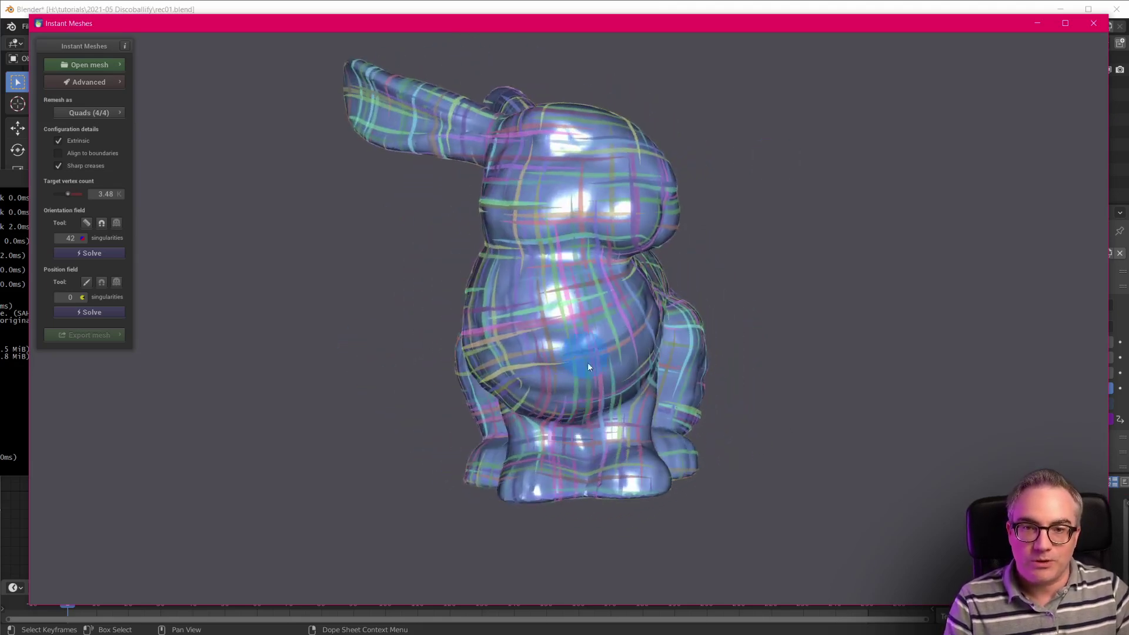
pyautogui.moveTo(565, 418); pyautogui.dragTo(523, 334)
pyautogui.moveTo(477, 362); pyautogui.dragTo(682, 280)
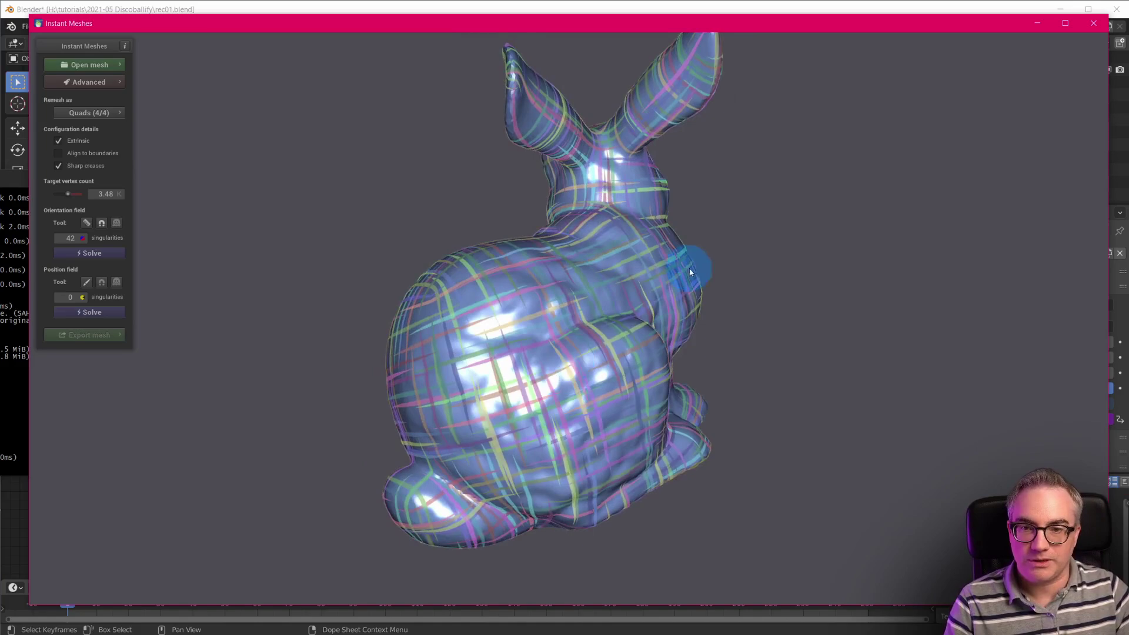
pyautogui.moveTo(579, 280); pyautogui.dragTo(601, 347)
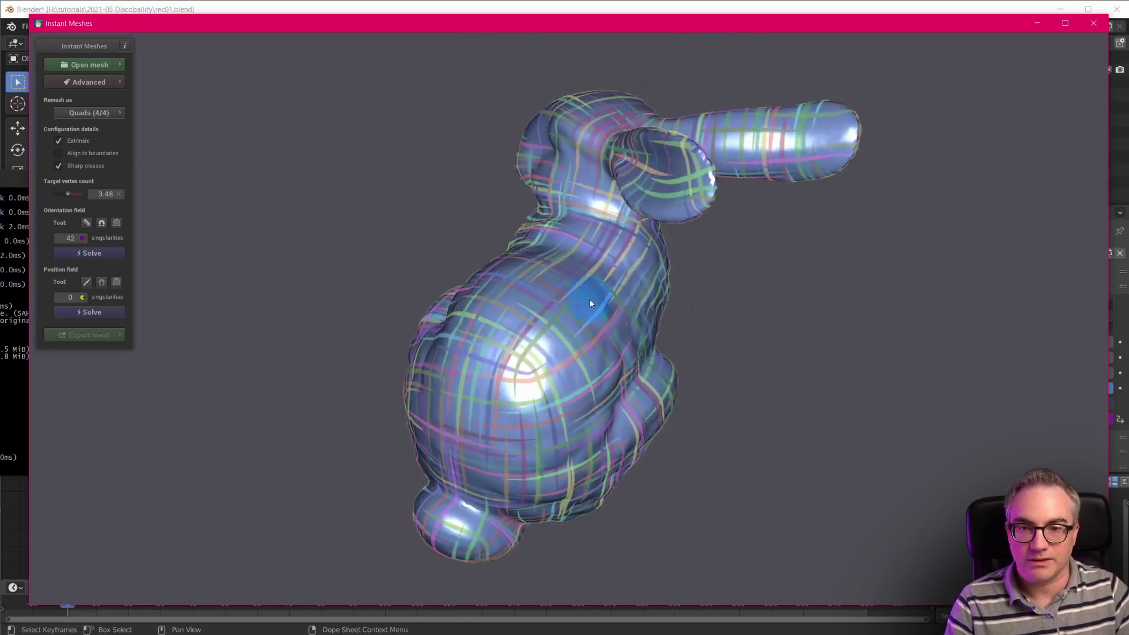
pyautogui.moveTo(506, 369); pyautogui.dragTo(591, 273)
pyautogui.moveTo(583, 323); pyautogui.dragTo(555, 380)
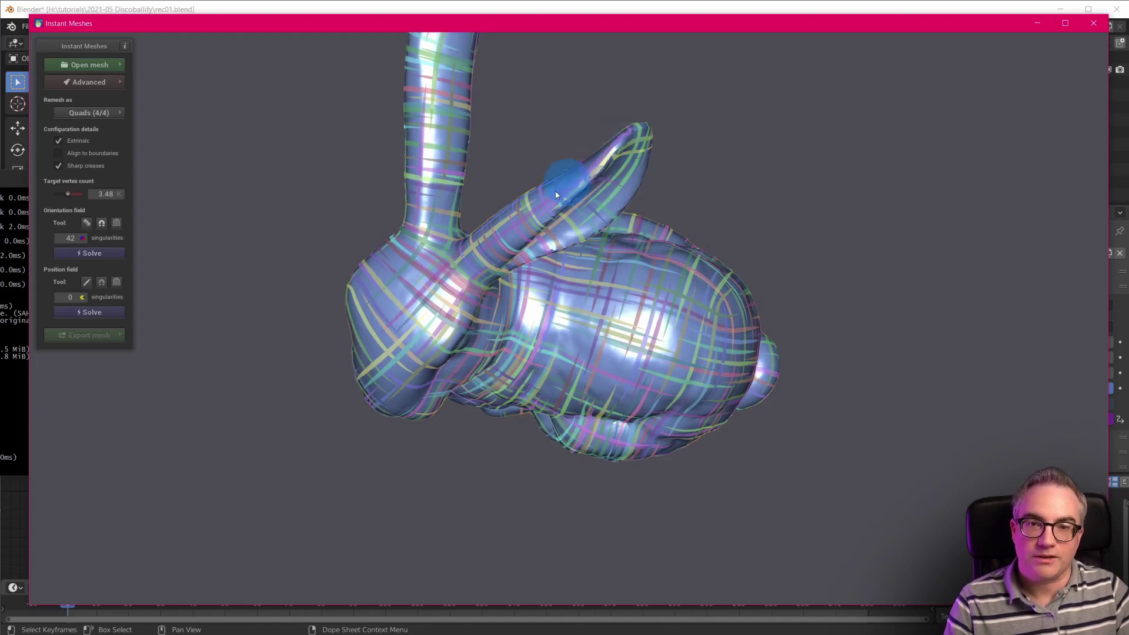
pyautogui.moveTo(570, 191); pyautogui.dragTo(499, 119)
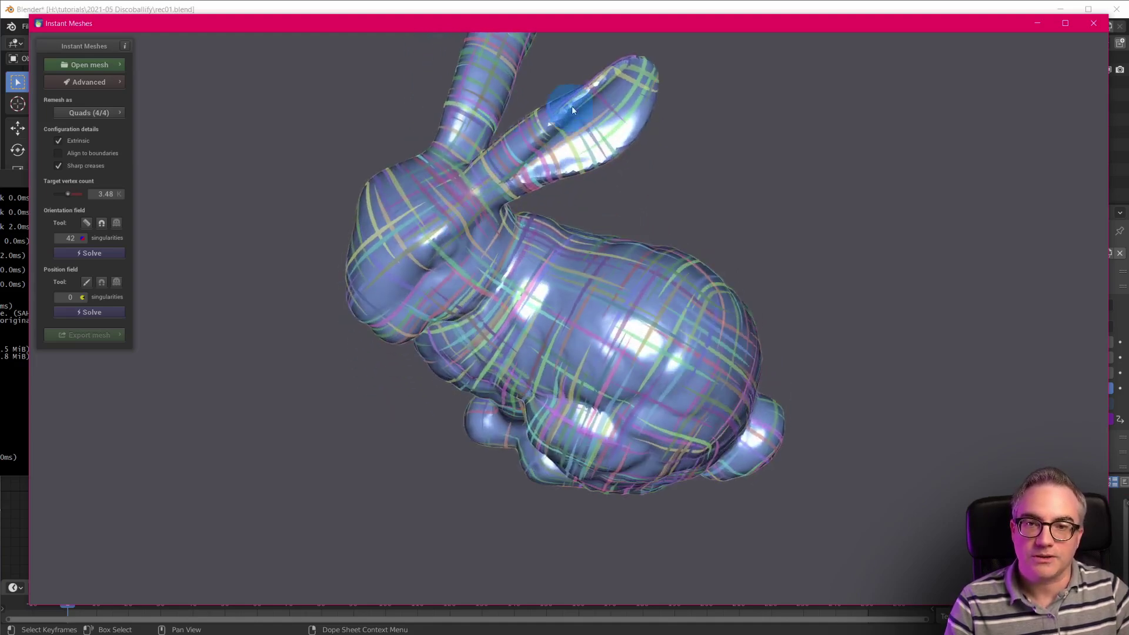
pyautogui.moveTo(645, 288); pyautogui.dragTo(344, 303)
pyautogui.moveTo(411, 329); pyautogui.dragTo(372, 336)
pyautogui.moveTo(486, 317); pyautogui.dragTo(509, 306)
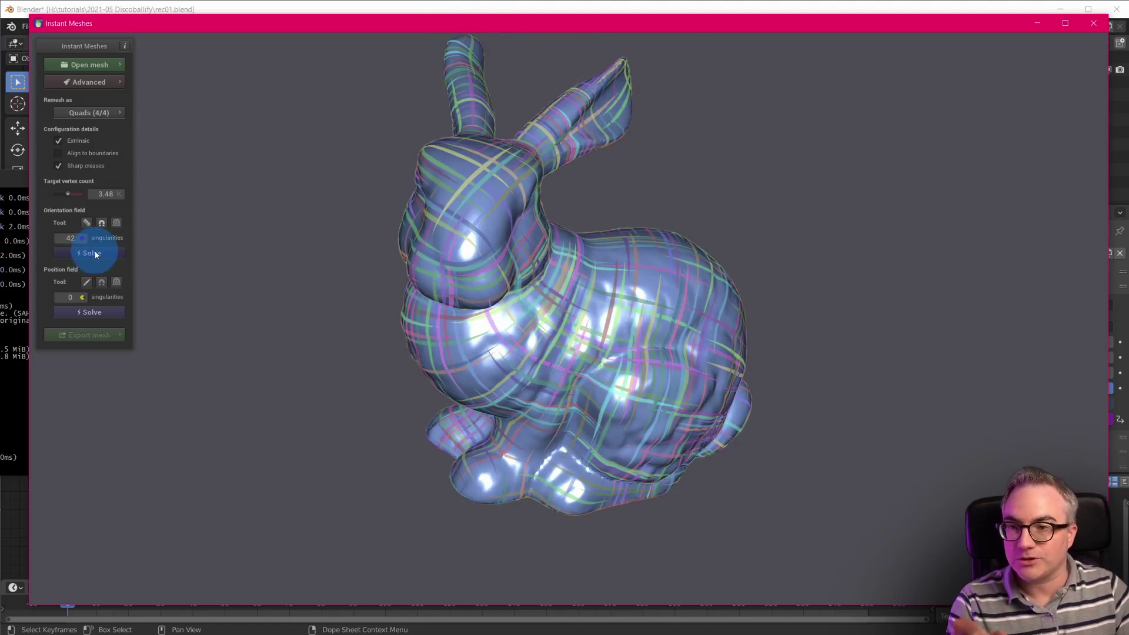
# - Solve the position field and inspect the quad grid on the bunny's head, back, ears and tail
pyautogui.click(94, 312)
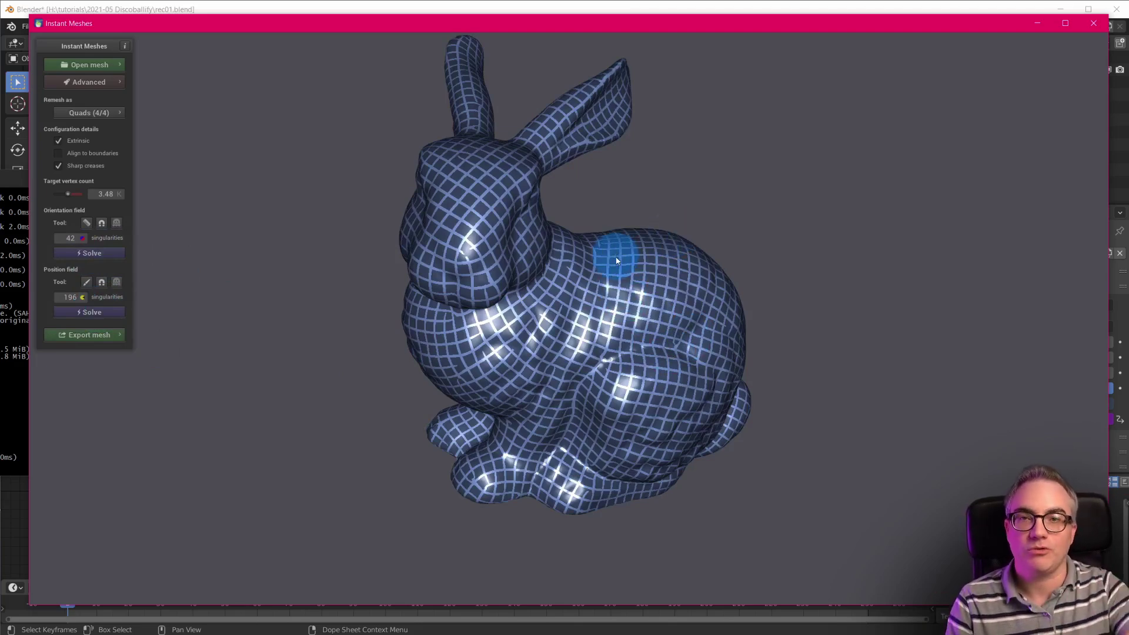
pyautogui.moveTo(626, 252); pyautogui.dragTo(593, 406)
pyautogui.moveTo(691, 338); pyautogui.dragTo(482, 176)
pyautogui.moveTo(542, 310); pyautogui.dragTo(617, 395)
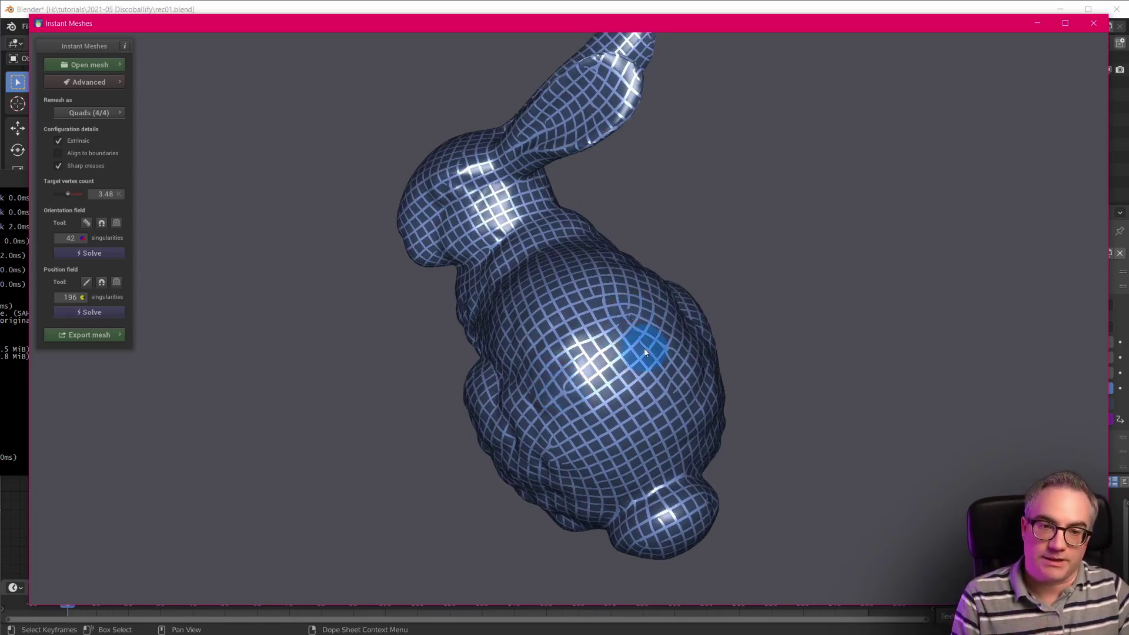
pyautogui.moveTo(605, 416); pyautogui.dragTo(678, 432)
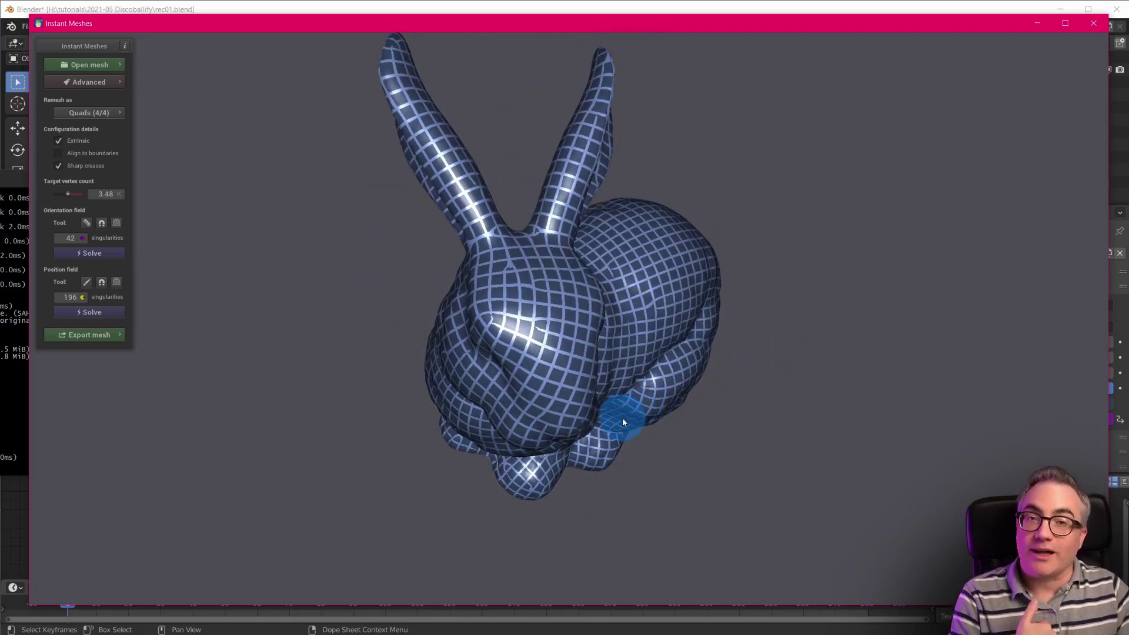
pyautogui.moveTo(617, 410); pyautogui.dragTo(558, 322)
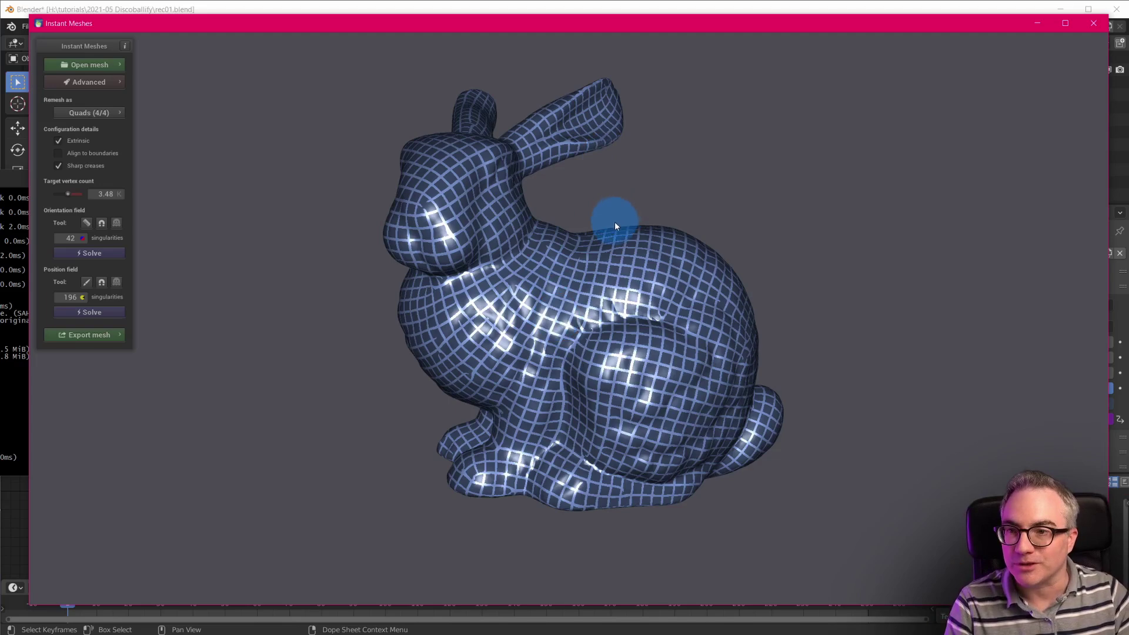
pyautogui.scroll(3, 491, 264)
pyautogui.moveTo(521, 215); pyautogui.dragTo(570, 318)
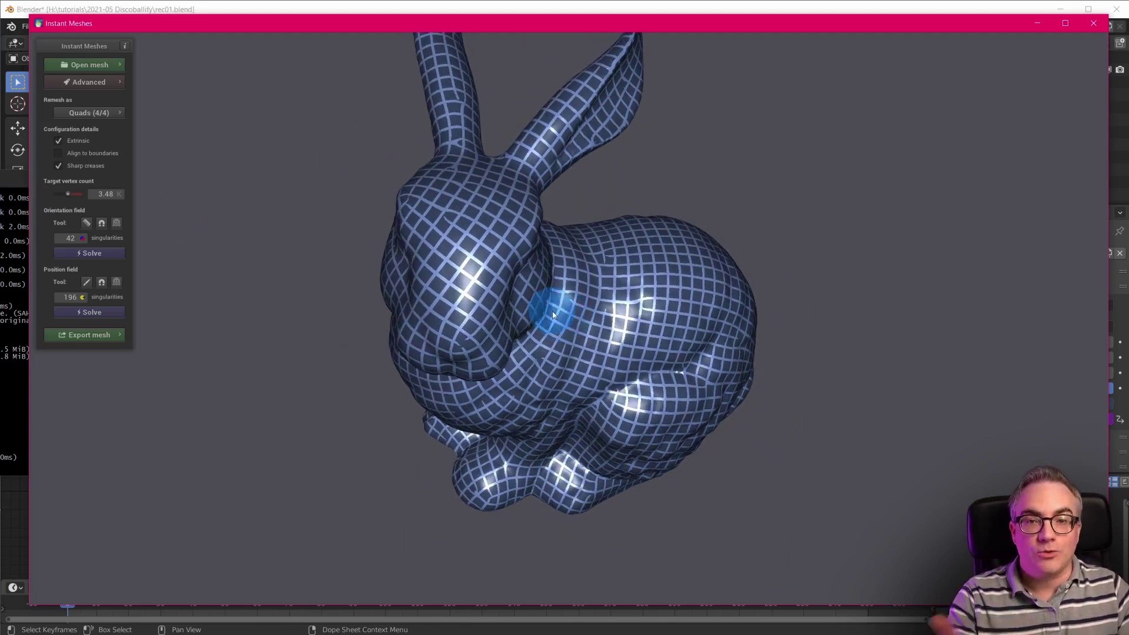
pyautogui.moveTo(535, 311); pyautogui.dragTo(517, 376)
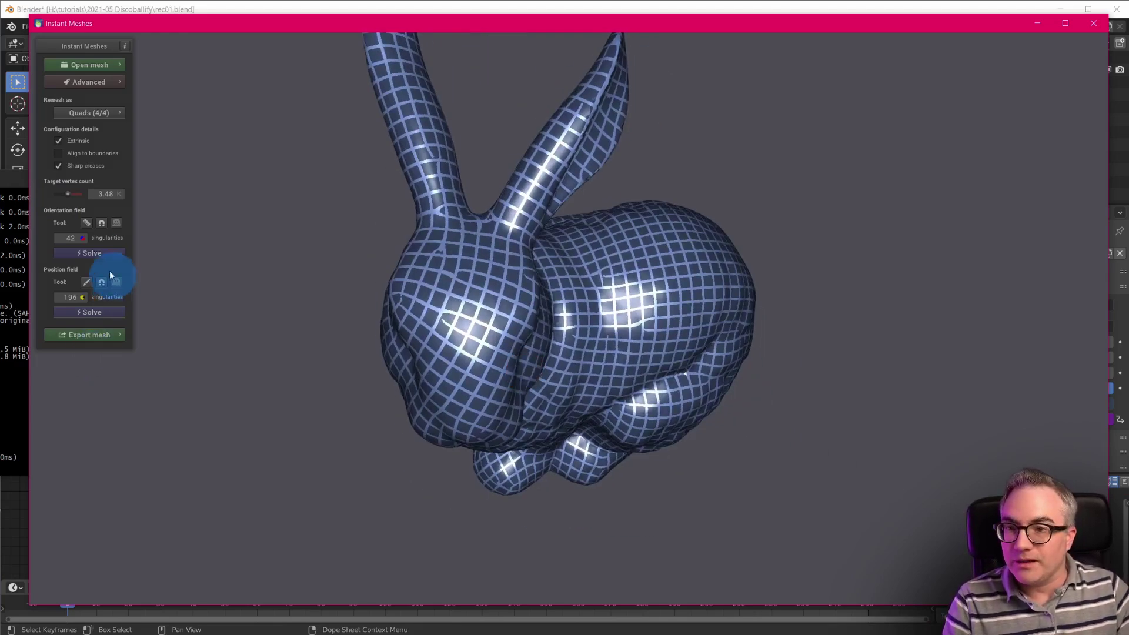
# - Solve the bunny's orientation field again and view its flow lines around the head and body
pyautogui.click(86, 223)
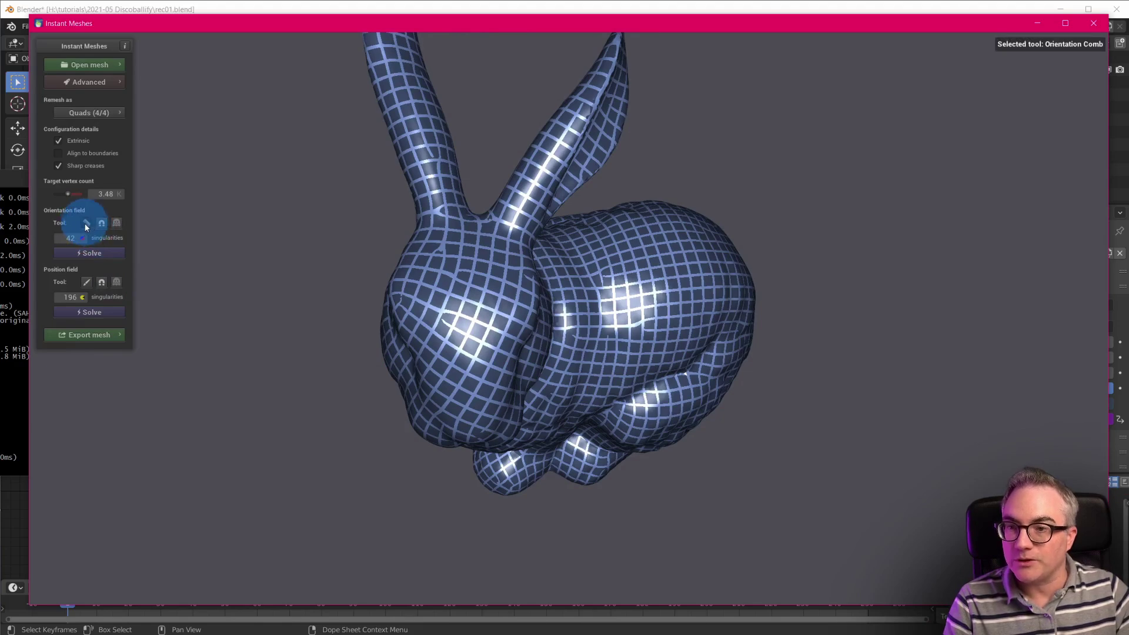
pyautogui.click(96, 254)
pyautogui.moveTo(471, 198); pyautogui.dragTo(471, 203)
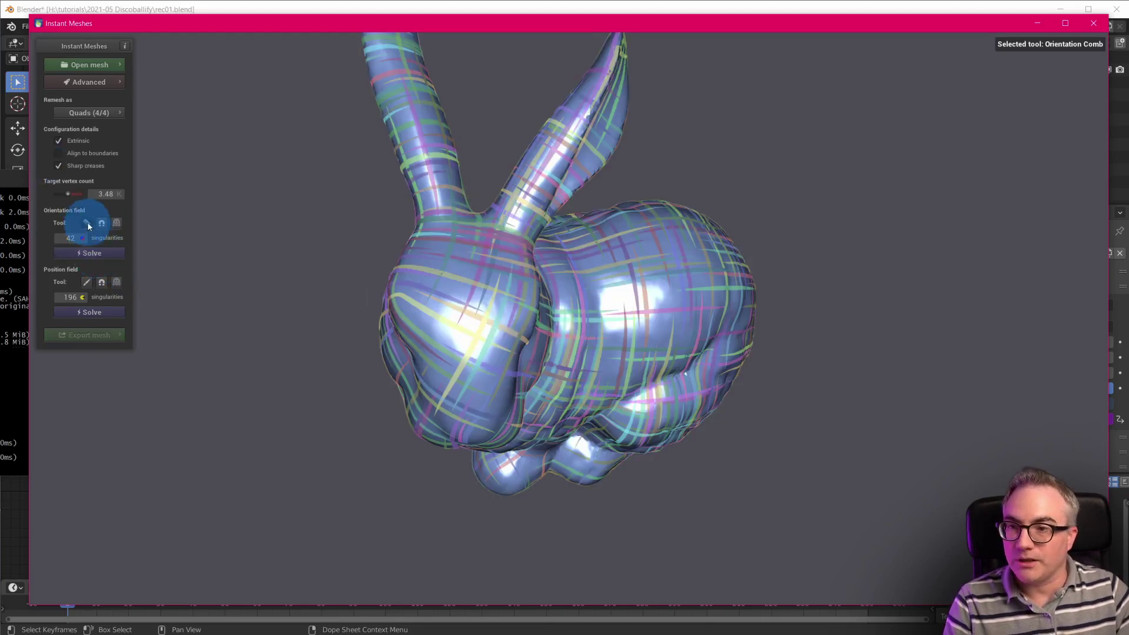
pyautogui.moveTo(606, 500); pyautogui.dragTo(607, 500)
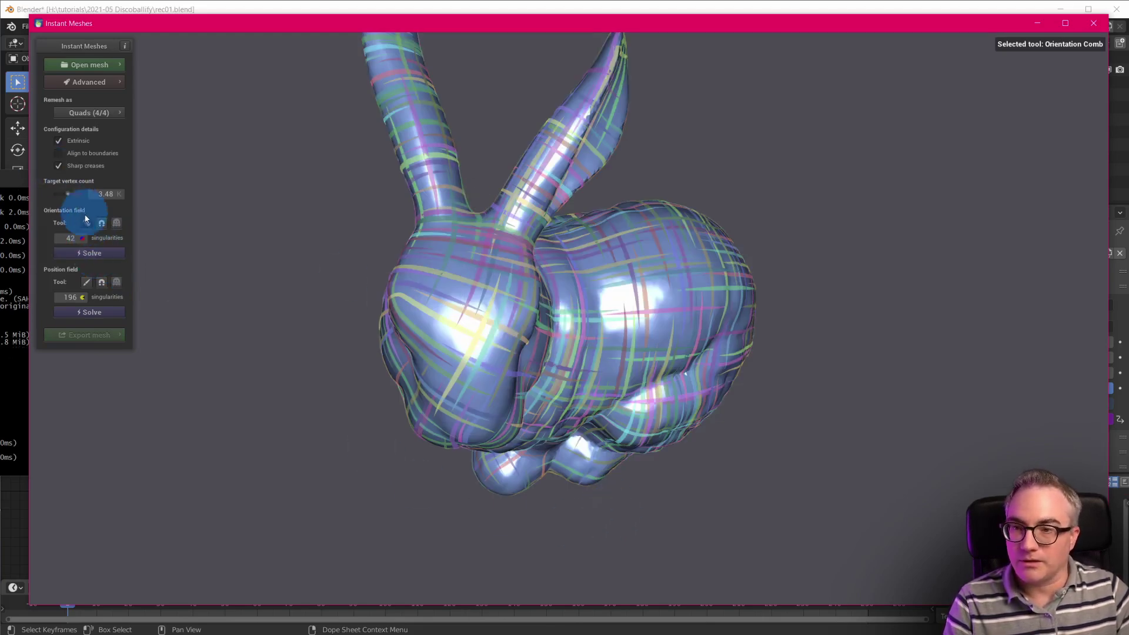
pyautogui.moveTo(412, 406); pyautogui.dragTo(637, 382)
pyautogui.moveTo(637, 382); pyautogui.dragTo(869, 290, button='right')
pyautogui.moveTo(870, 290); pyautogui.dragTo(638, 292)
pyautogui.moveTo(638, 291); pyautogui.dragTo(467, 279, button='right')
pyautogui.moveTo(686, 282); pyautogui.dragTo(535, 318)
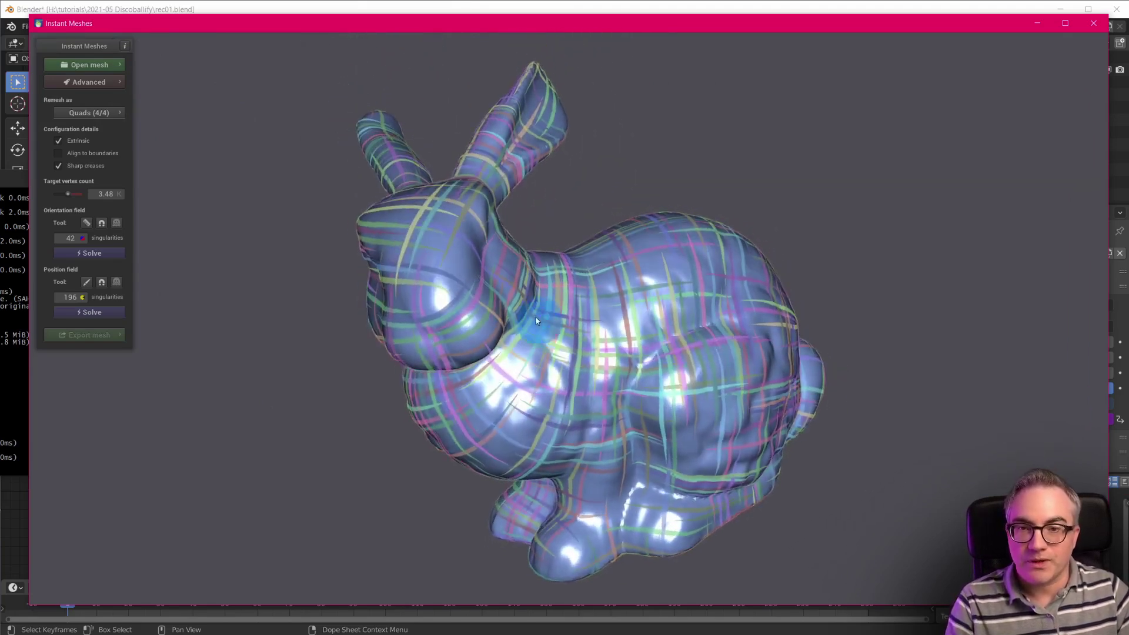
# - Comb the orientation field with a stroke running from between the bunny's ears down the middle of its face
pyautogui.click(88, 223)
pyautogui.moveTo(775, 222)
pyautogui.mouseDown()
pyautogui.moveTo(420, 210)
pyautogui.moveTo(568, 281)
pyautogui.moveTo(414, 234)
pyautogui.mouseUp()
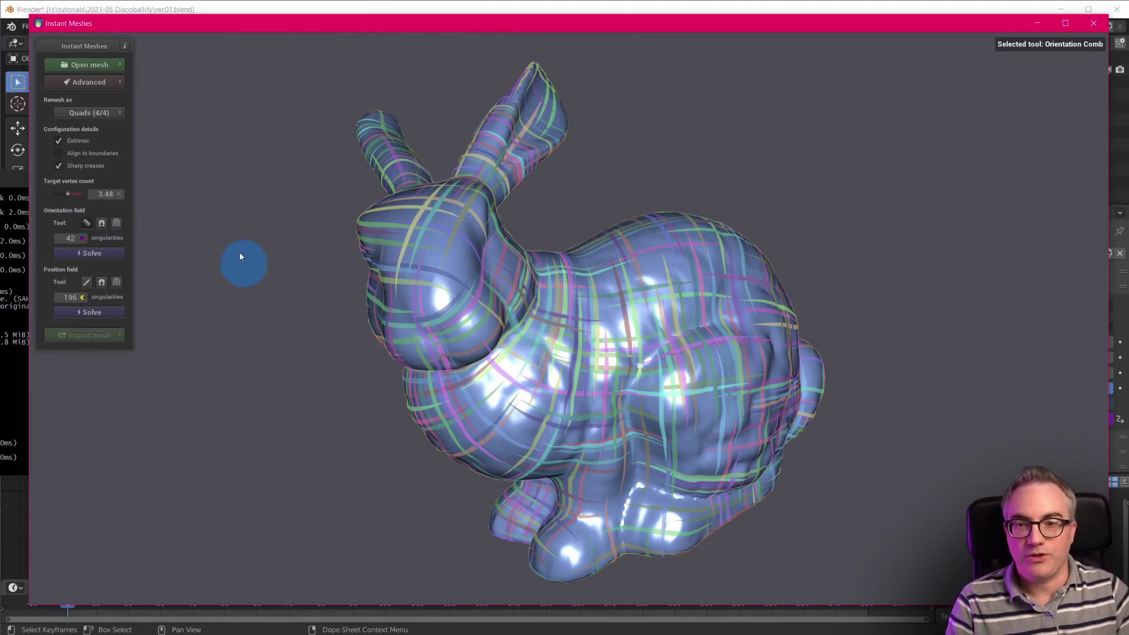
pyautogui.moveTo(657, 171); pyautogui.dragTo(675, 330, button='right')
pyautogui.click(87, 222)
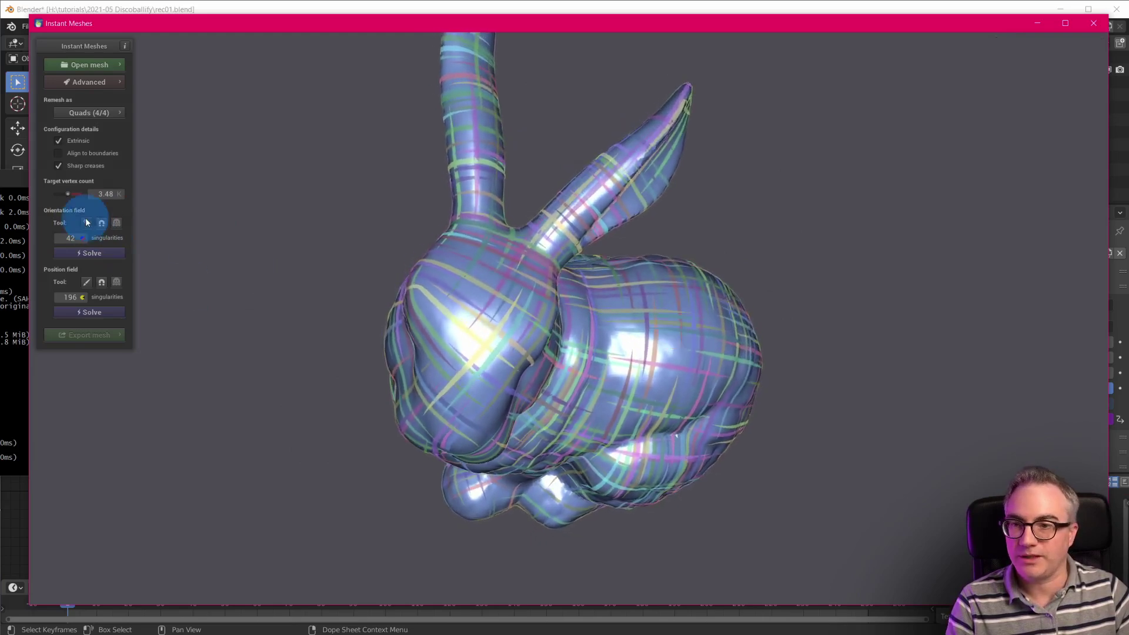
pyautogui.click(566, 369)
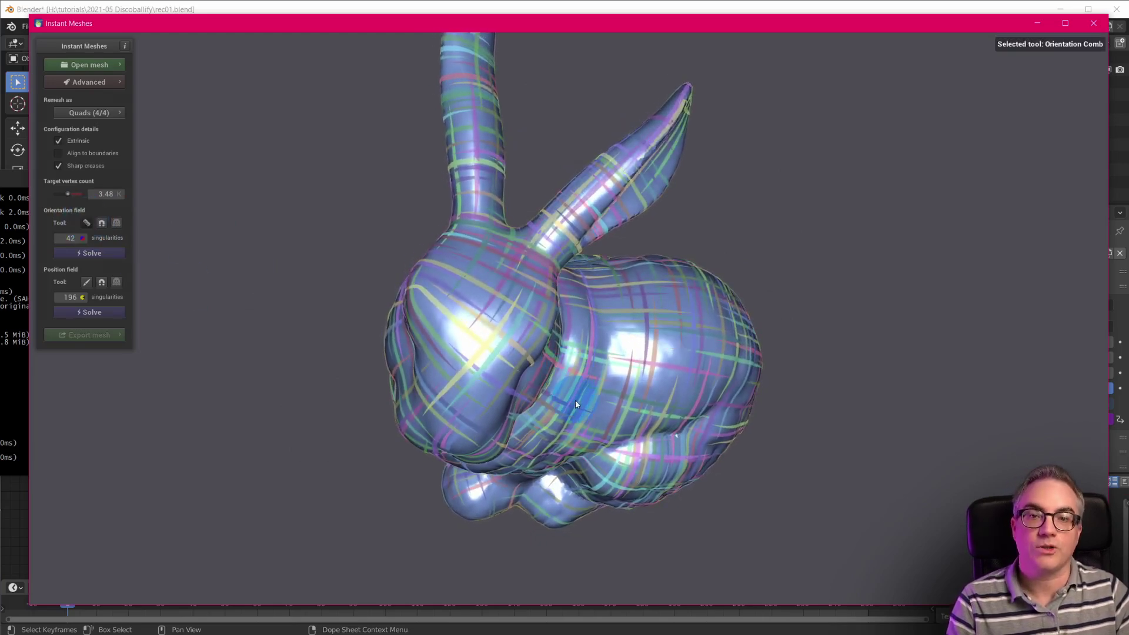
pyautogui.moveTo(576, 400)
pyautogui.mouseDown()
pyautogui.moveTo(548, 399)
pyautogui.moveTo(513, 271)
pyautogui.mouseUp()
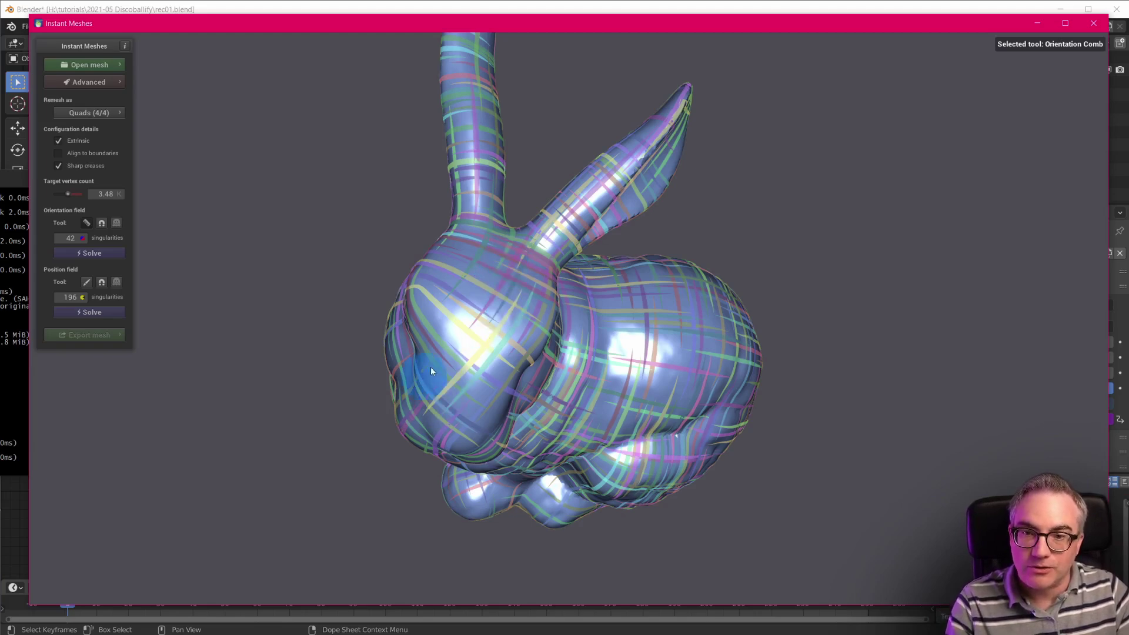
pyautogui.moveTo(494, 270); pyautogui.dragTo(503, 255)
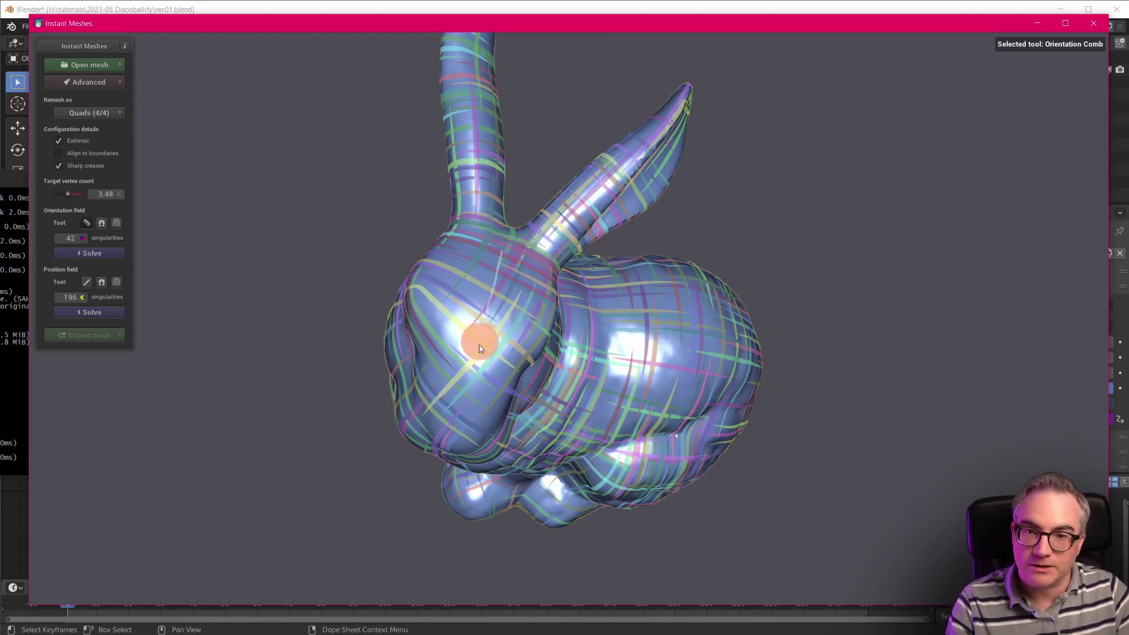
pyautogui.moveTo(453, 423); pyautogui.dragTo(453, 422)
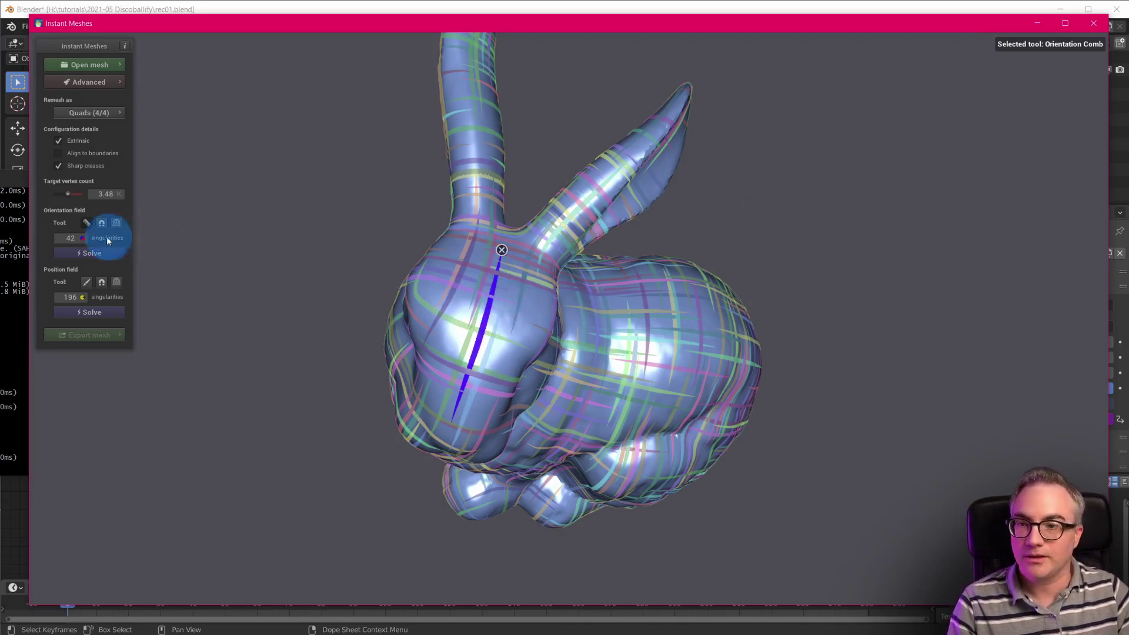
pyautogui.click(87, 222)
# - Comb the orientation field with a circular stroke on the bunny's round tail
pyautogui.moveTo(700, 235); pyautogui.dragTo(572, 306)
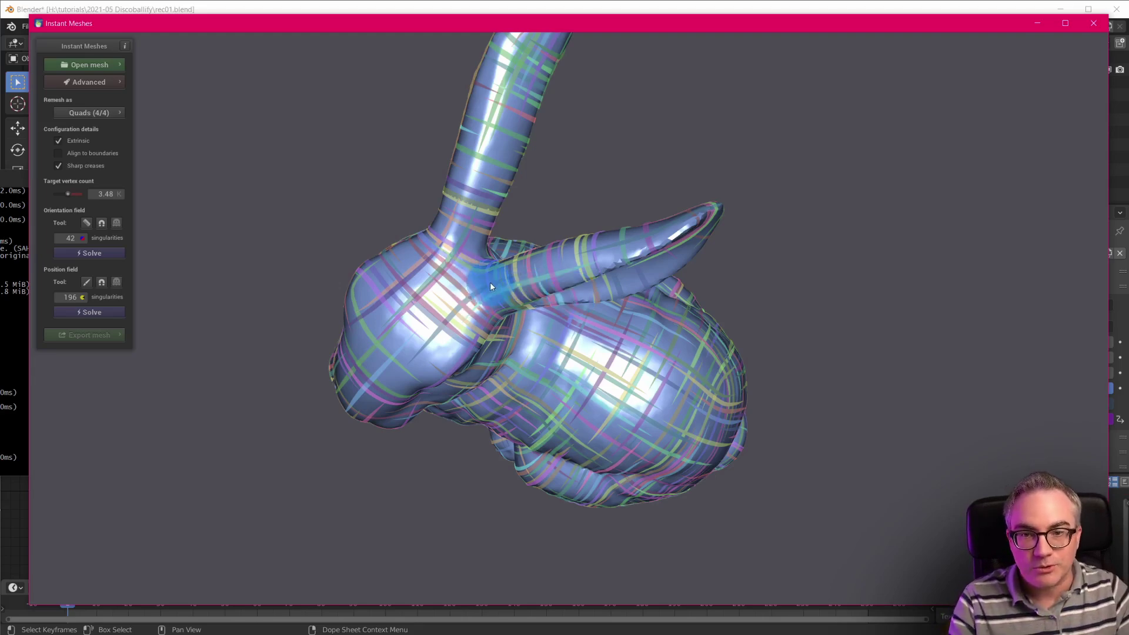
pyautogui.moveTo(725, 316); pyautogui.dragTo(502, 231)
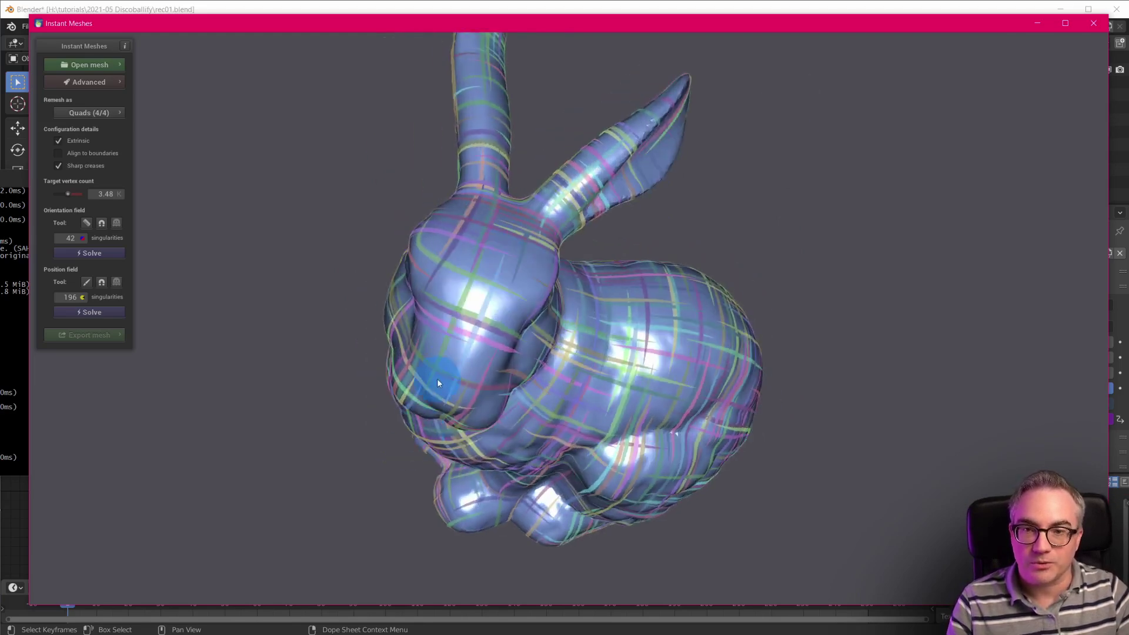
pyautogui.moveTo(792, 443); pyautogui.dragTo(520, 324)
pyautogui.moveTo(700, 269); pyautogui.dragTo(390, 453)
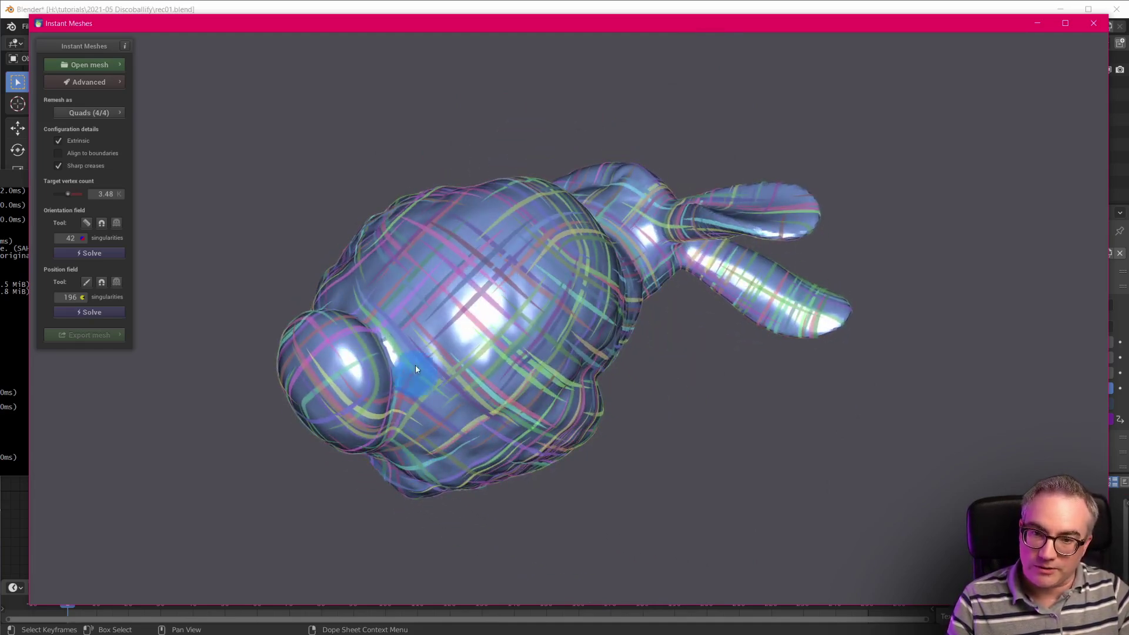
pyautogui.moveTo(379, 397)
pyautogui.mouseDown()
pyautogui.moveTo(503, 458)
pyautogui.moveTo(557, 451)
pyautogui.moveTo(537, 434)
pyautogui.moveTo(553, 382)
pyautogui.moveTo(513, 356)
pyautogui.moveTo(526, 326)
pyautogui.moveTo(446, 382)
pyautogui.mouseUp()
pyautogui.click(86, 223)
pyautogui.moveTo(563, 393)
pyautogui.mouseDown()
pyautogui.moveTo(557, 339)
pyautogui.moveTo(523, 321)
pyautogui.mouseUp()
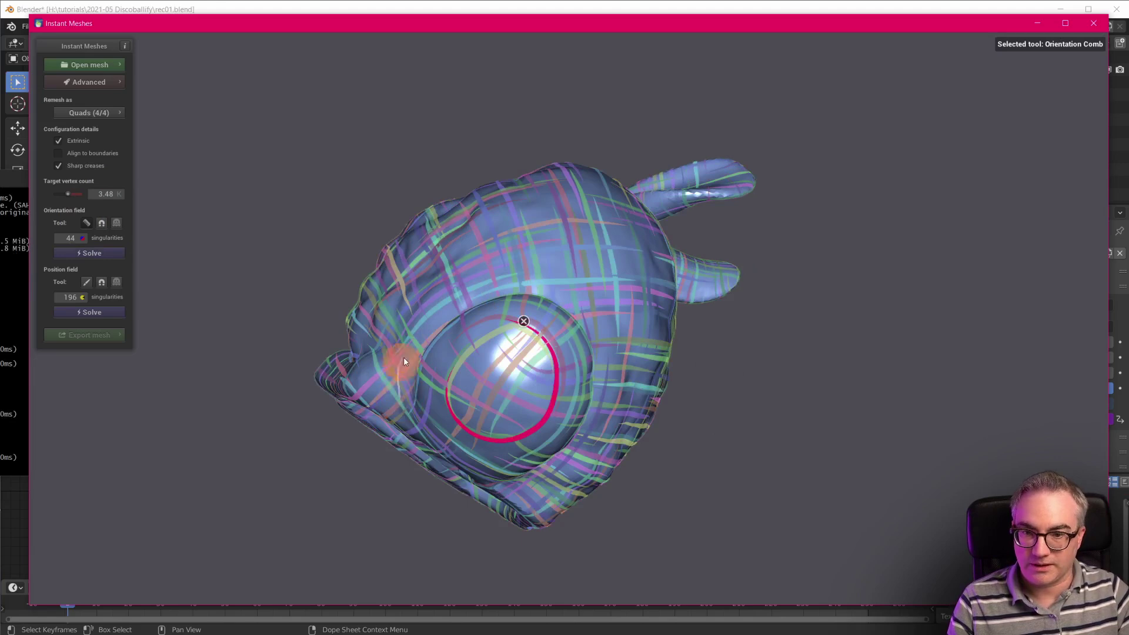
# - Add a second Orientation Comb stroke curving around the base of the tail on the bunny's rear
pyautogui.moveTo(521, 284); pyautogui.dragTo(598, 317)
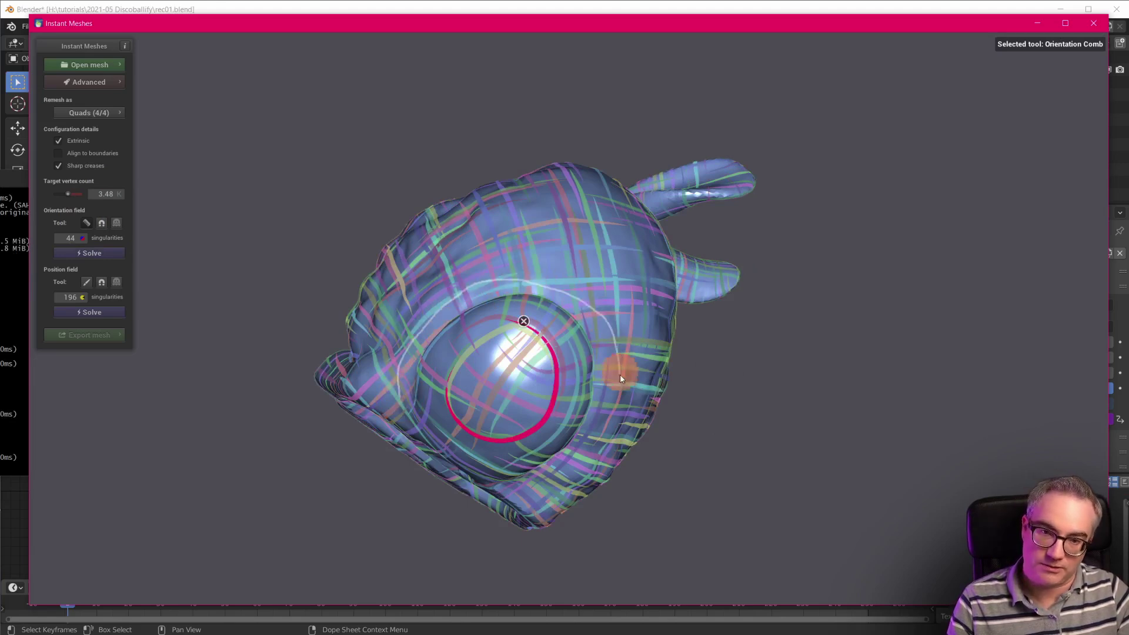
pyautogui.moveTo(541, 499); pyautogui.dragTo(520, 503)
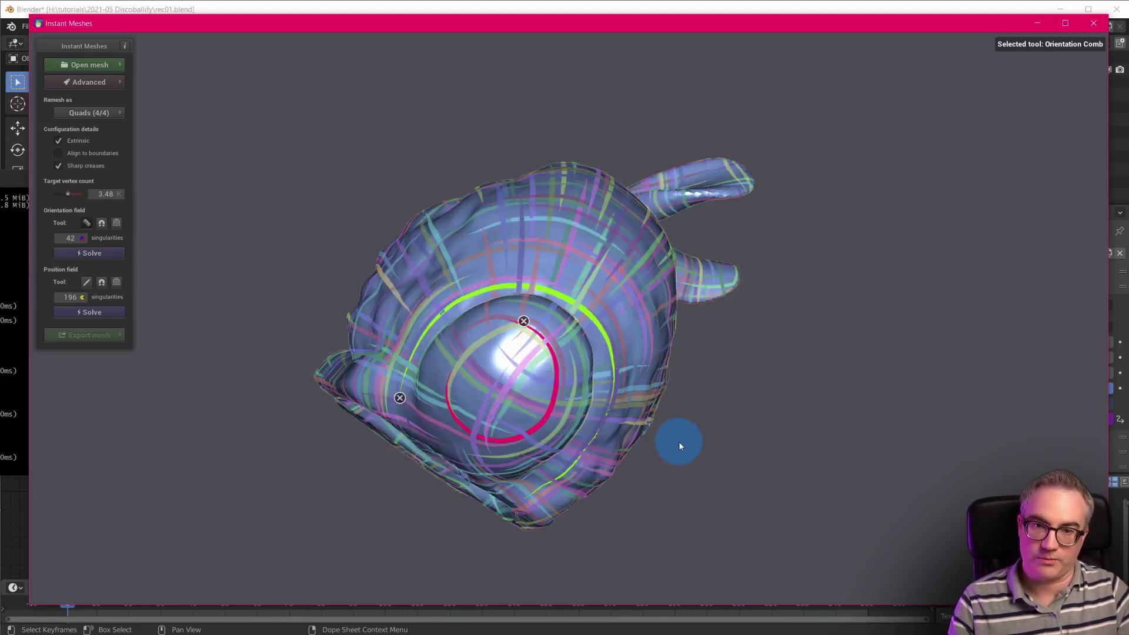
pyautogui.click(86, 222)
# - Solve the position field for the combed orientation and check the quad grid from the bunny's side
pyautogui.moveTo(736, 400)
pyautogui.mouseDown()
pyautogui.moveTo(660, 492)
pyautogui.moveTo(529, 447)
pyautogui.mouseUp()
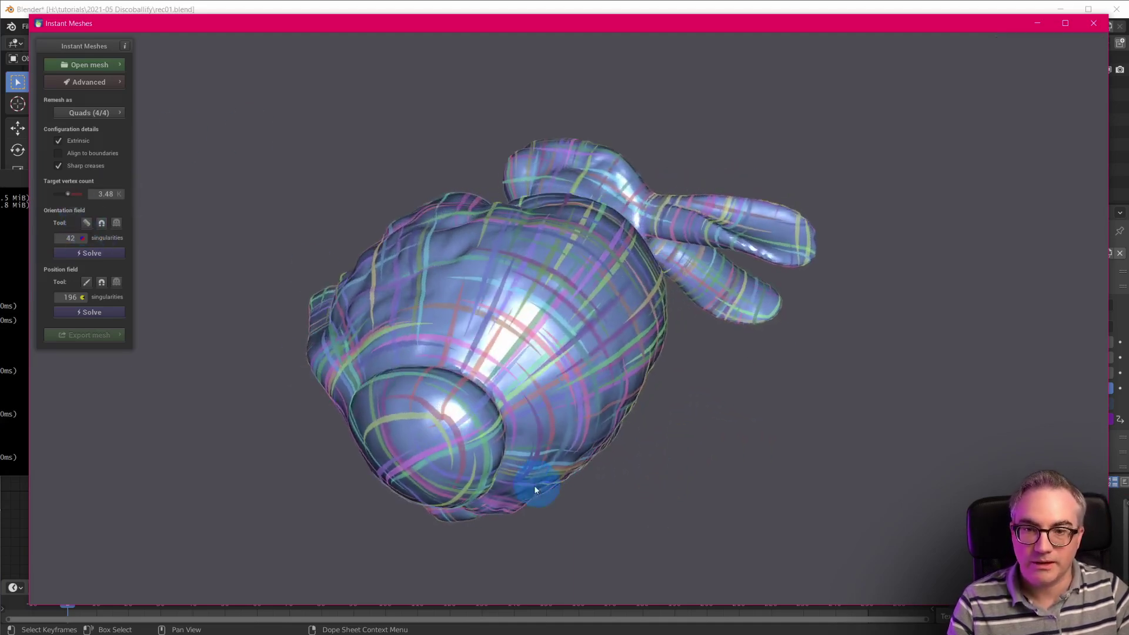
pyautogui.moveTo(691, 386); pyautogui.dragTo(547, 441)
pyautogui.moveTo(600, 294)
pyautogui.mouseDown()
pyautogui.moveTo(540, 323)
pyautogui.moveTo(612, 163)
pyautogui.moveTo(618, 81)
pyautogui.moveTo(555, 81)
pyautogui.moveTo(549, 169)
pyautogui.moveTo(469, 181)
pyautogui.moveTo(629, 327)
pyautogui.moveTo(497, 439)
pyautogui.moveTo(427, 467)
pyautogui.moveTo(352, 359)
pyautogui.moveTo(297, 406)
pyautogui.moveTo(791, 304)
pyautogui.moveTo(529, 318)
pyautogui.mouseUp()
pyautogui.click(89, 313)
pyautogui.moveTo(689, 209)
pyautogui.mouseDown()
pyautogui.moveTo(664, 310)
pyautogui.moveTo(688, 213)
pyautogui.mouseUp()
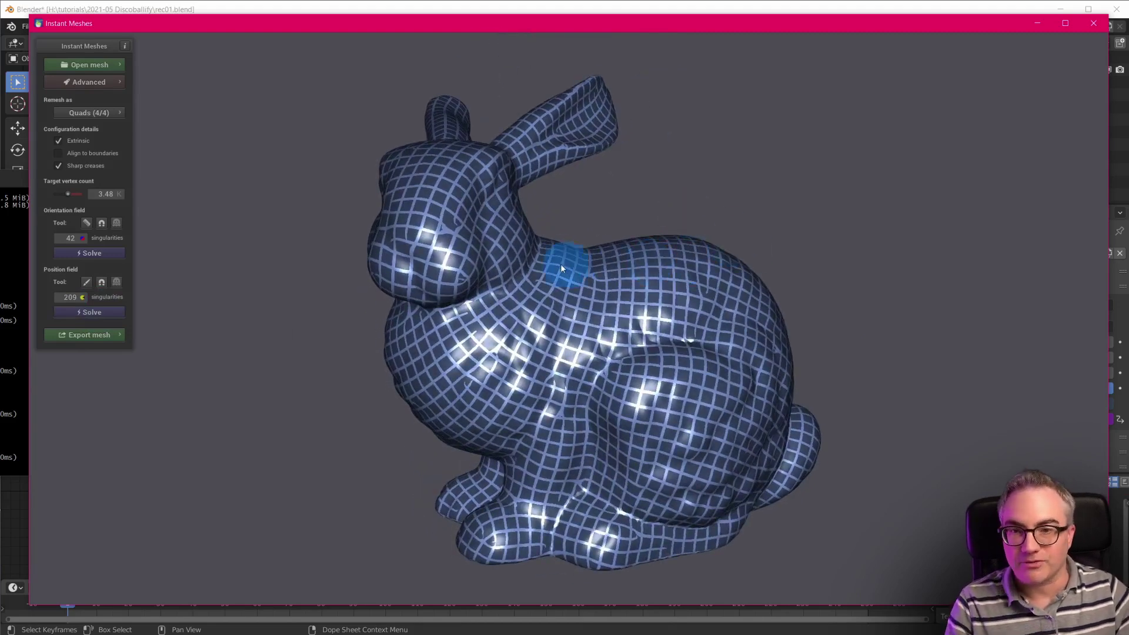
# - Enable the pure quad mesh option in the export settings and extract the bunny mesh with 0 smoothing iterations
pyautogui.click(108, 333)
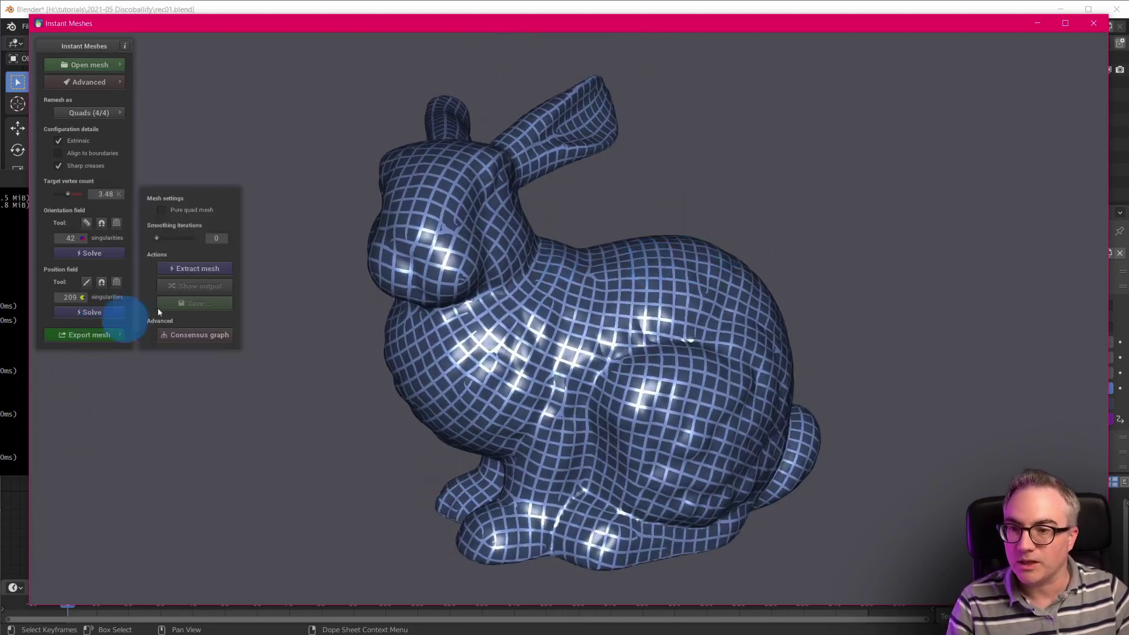
pyautogui.click(185, 210)
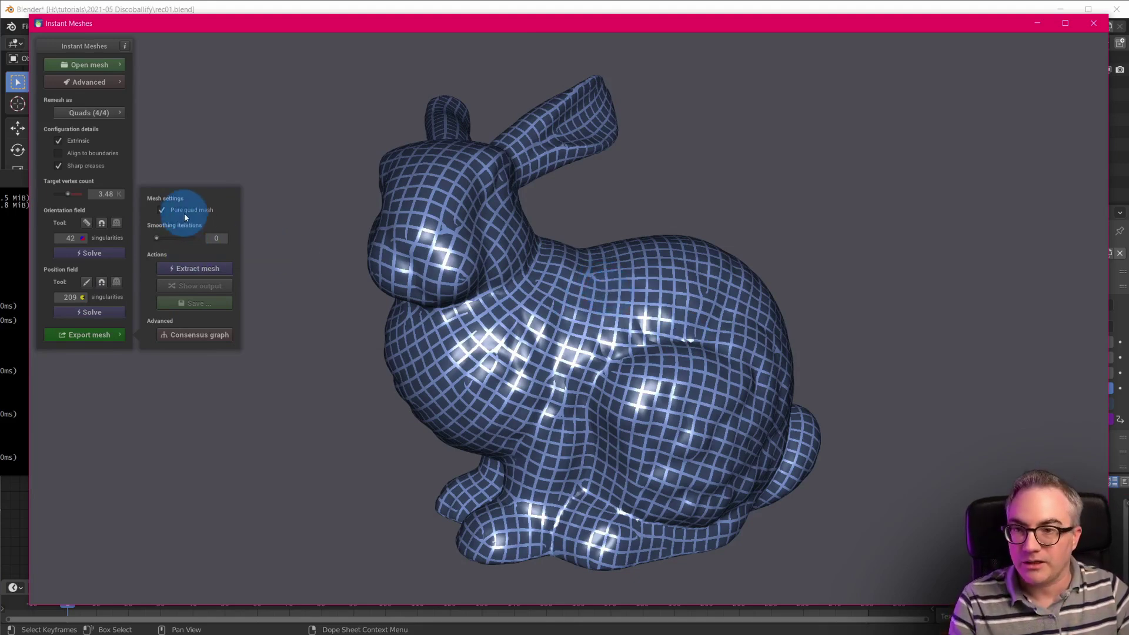
pyautogui.click(205, 268)
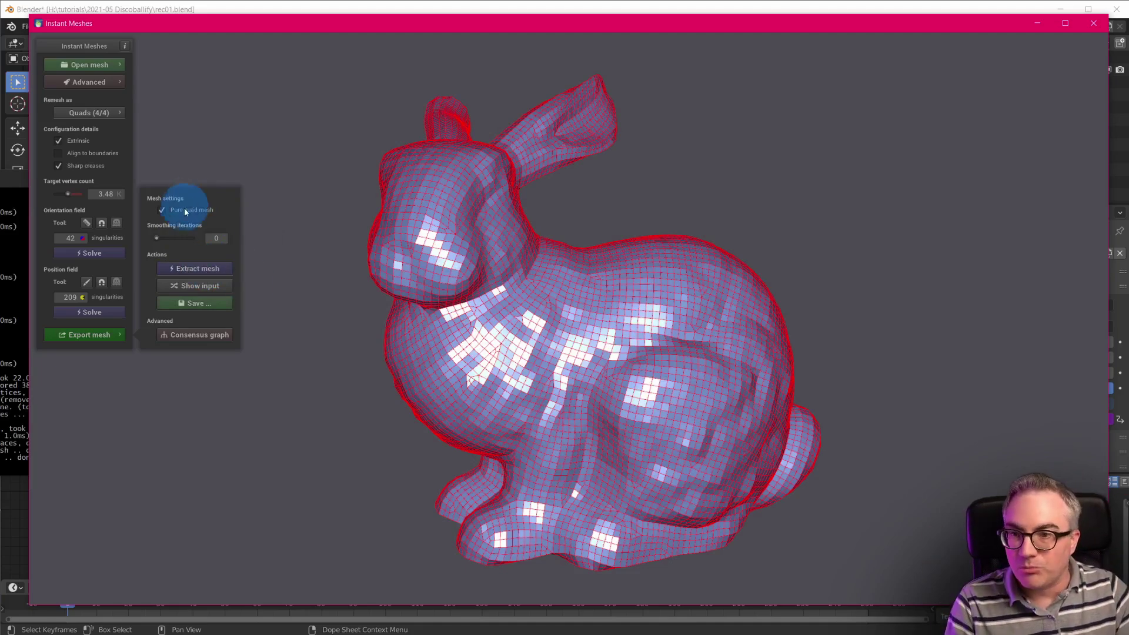
# - Extract the bunny mesh again with pure quad mesh disabled and smoothing iterations set to 2
pyautogui.click(191, 272)
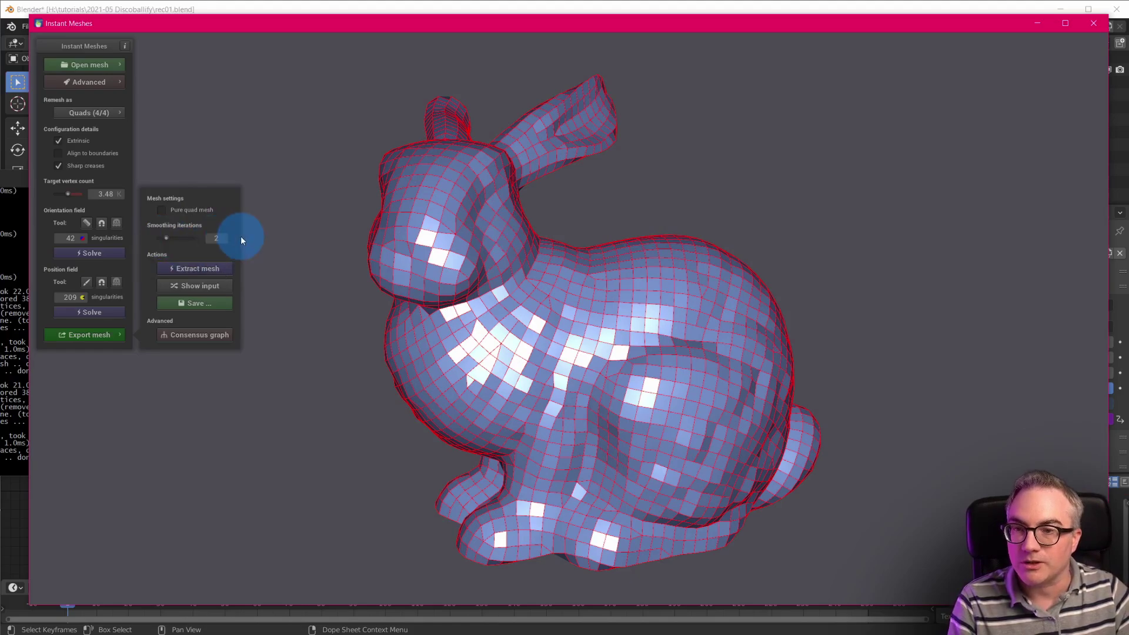
pyautogui.click(210, 269)
pyautogui.moveTo(757, 189); pyautogui.dragTo(801, 172)
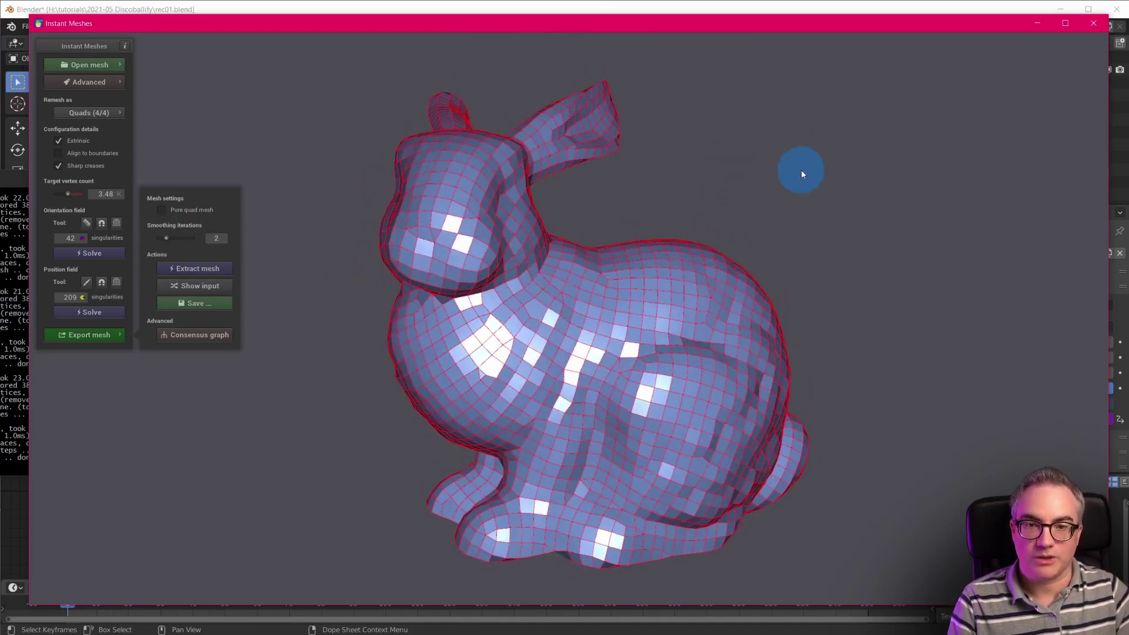
# - Save the extracted mesh as bunnyremeshed.obj in the 2021-05 Discoballify folder
pyautogui.click(196, 305)
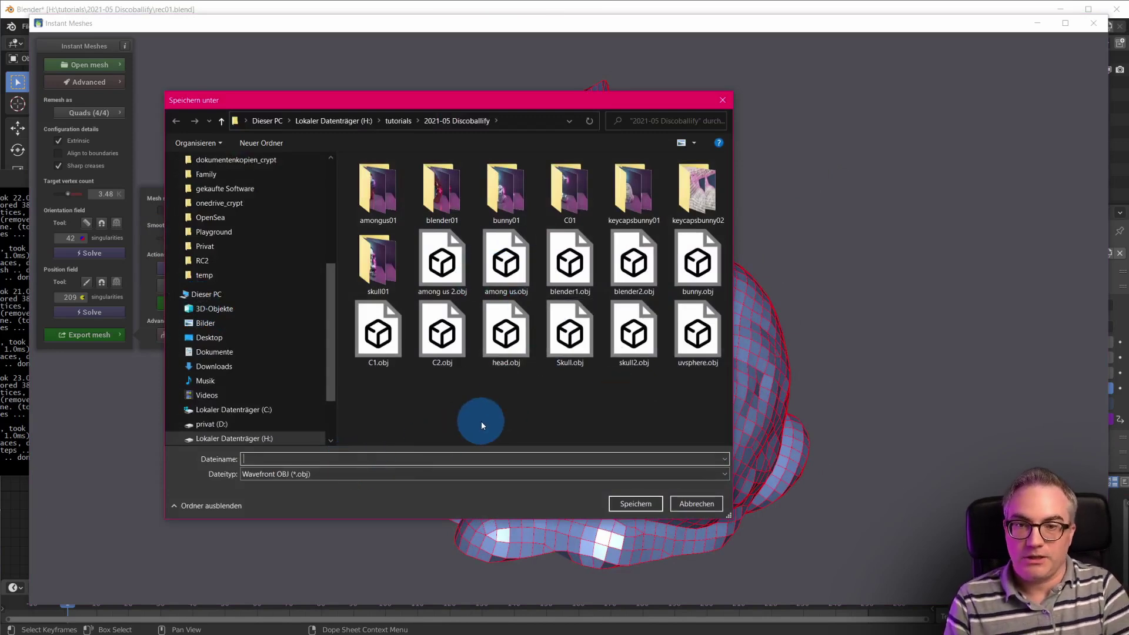
pyautogui.write('bunnyrm')
pyautogui.press('BackSpace')
pyautogui.write('emeshjed.obj')
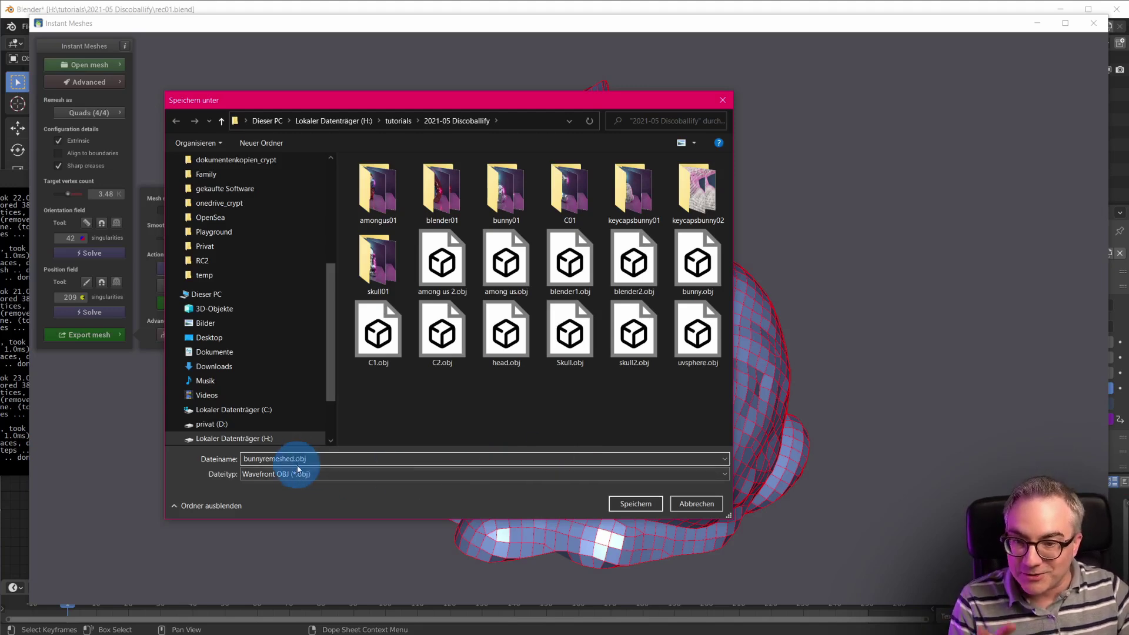
pyautogui.click(636, 504)
pyautogui.click(729, 75)
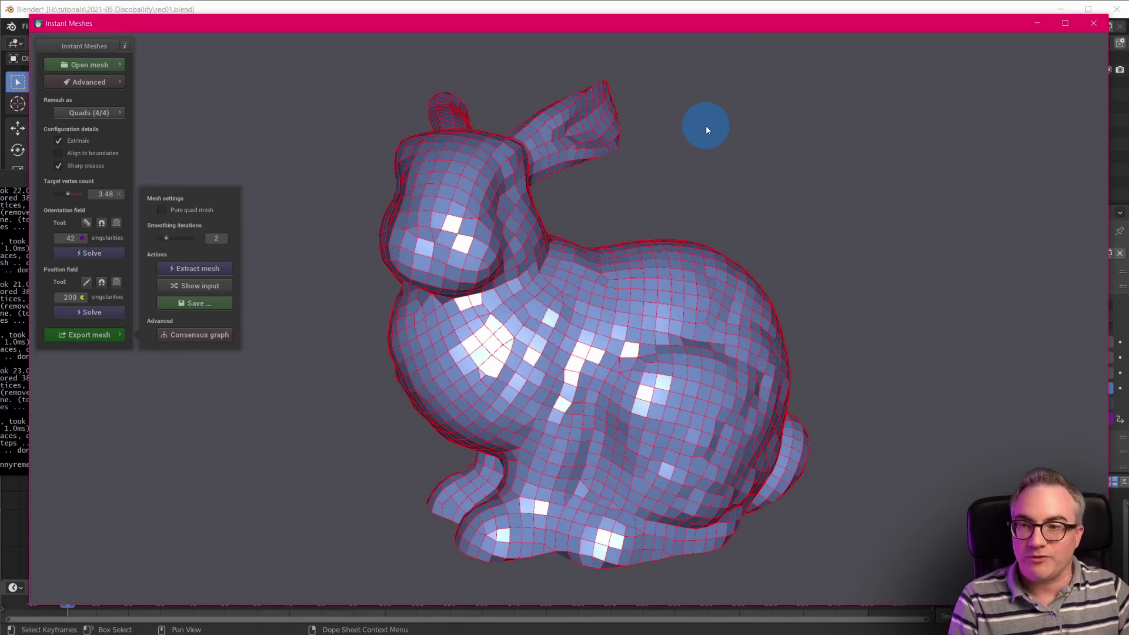
# - Switch to Blender and import bunnyremeshed.obj as a Wavefront OBJ with the default import options
pyautogui.click(473, 11)
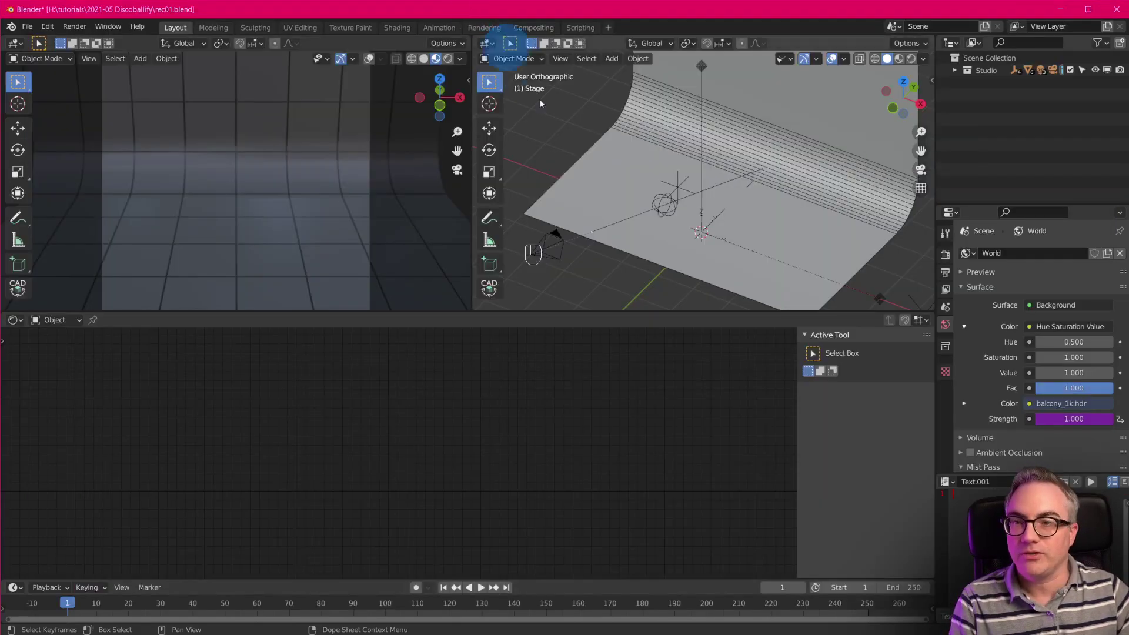
pyautogui.click(126, 164)
pyautogui.click(27, 26)
pyautogui.click(105, 199)
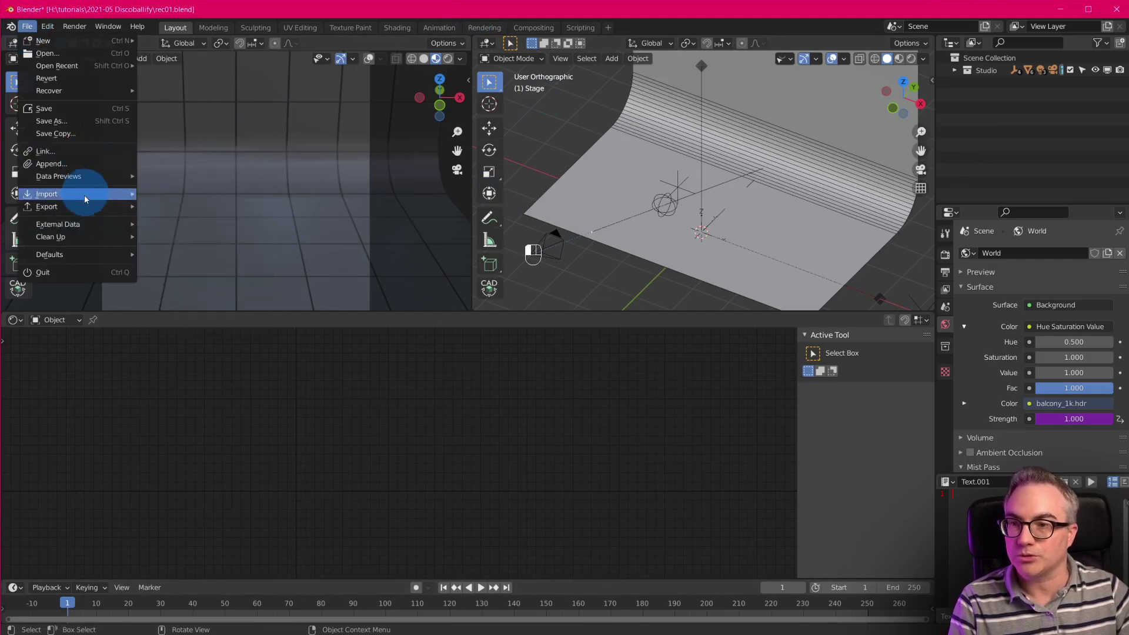
pyautogui.moveTo(86, 194)
pyautogui.click(241, 300)
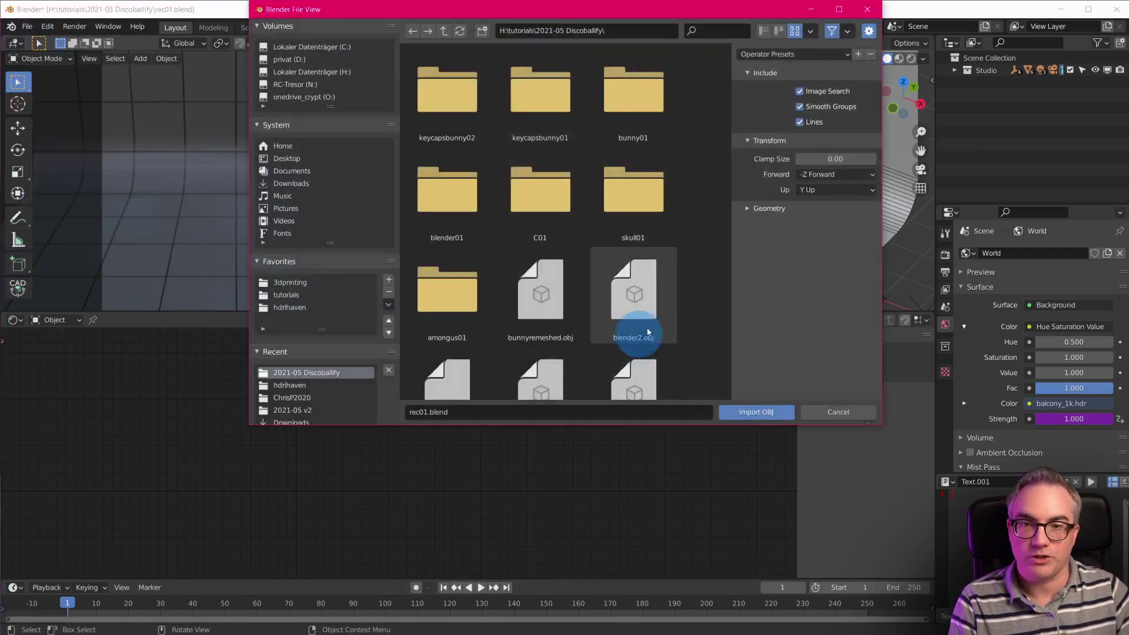
pyautogui.scroll(-2, 634, 339)
pyautogui.click(541, 281)
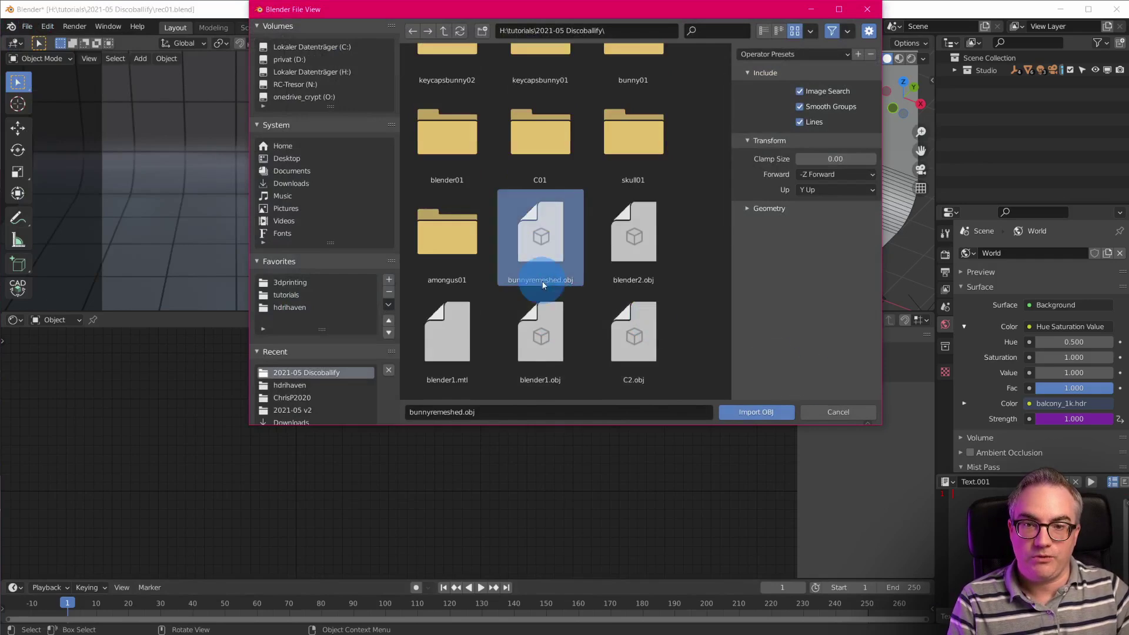
pyautogui.click(759, 412)
pyautogui.click(733, 254)
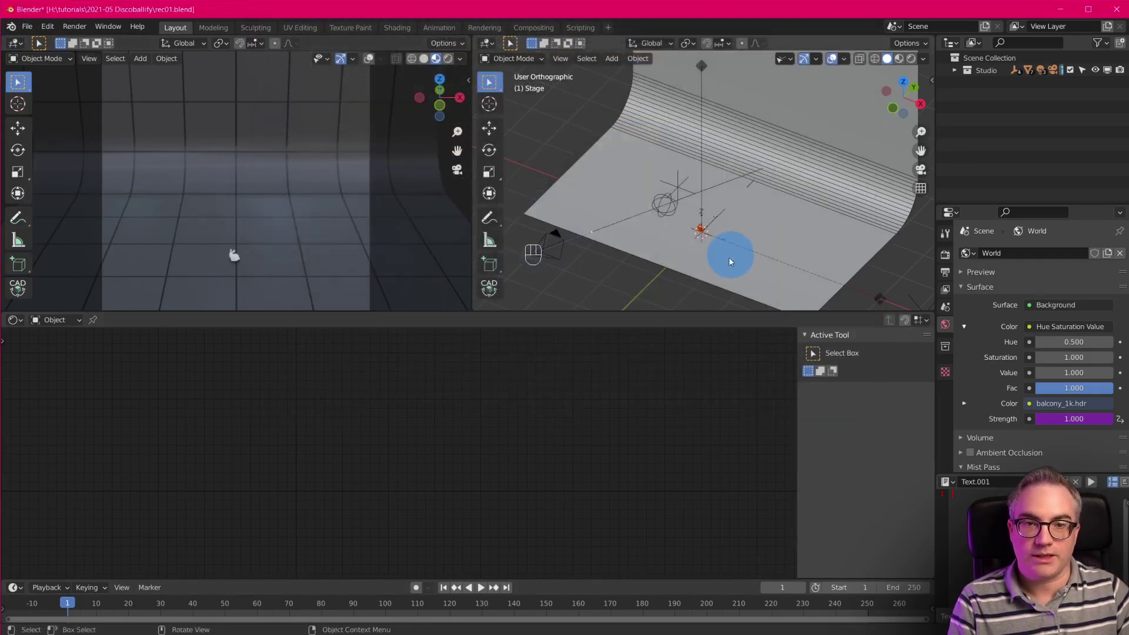
# - Scale the imported bunny up uniformly until it dominates the camera view
pyautogui.scroll(8, 733, 253)
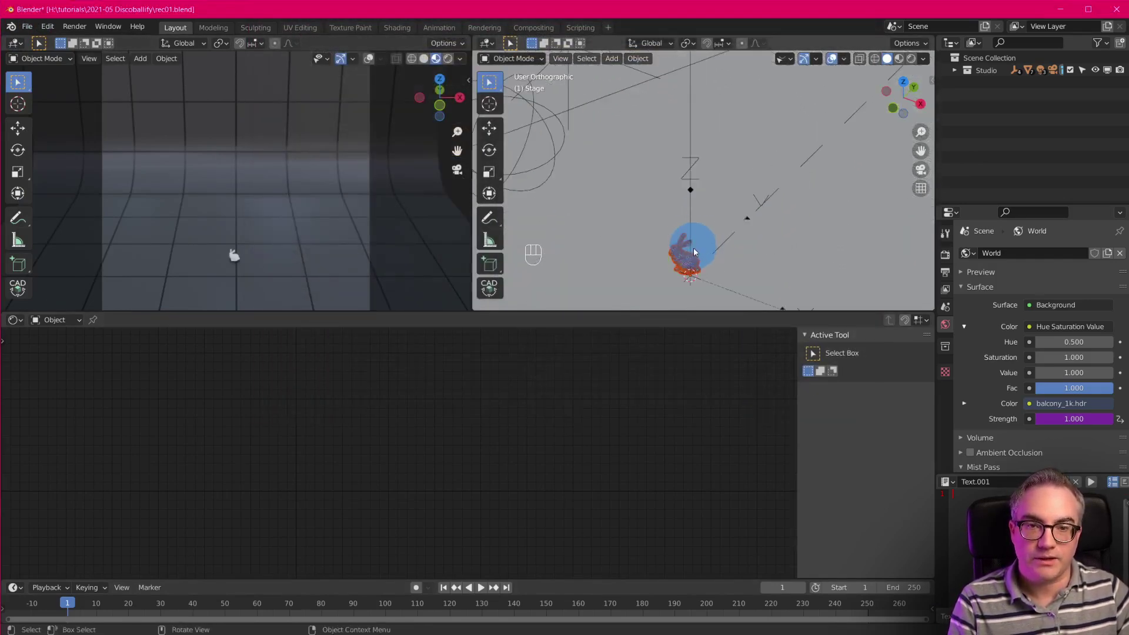
pyautogui.scroll(-8, 694, 248)
pyautogui.press('s')
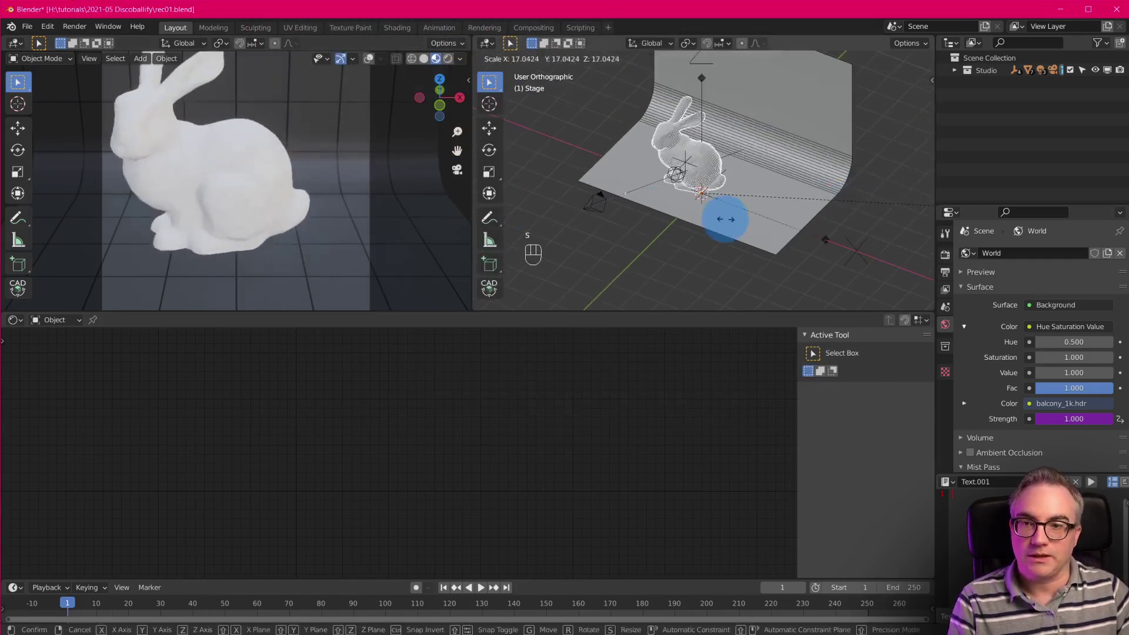
pyautogui.click(819, 214)
# - In front view, move the bunny down to the stage floor and scale it by about 0.89
pyautogui.press('KP_1')
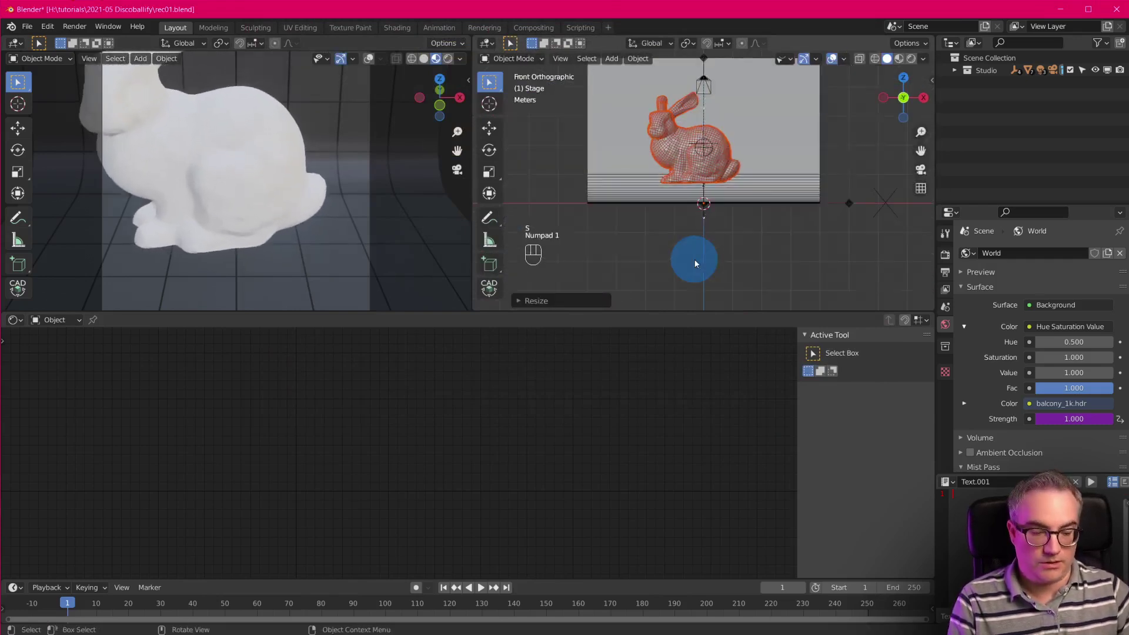
pyautogui.press('g')
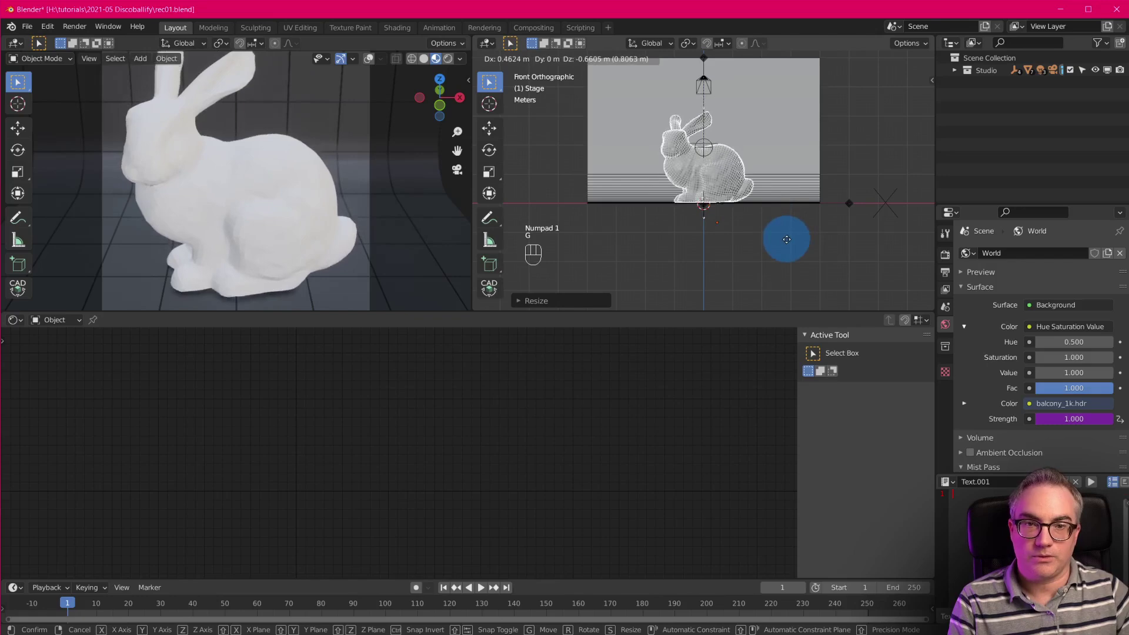
pyautogui.click(787, 239)
pyautogui.press('s')
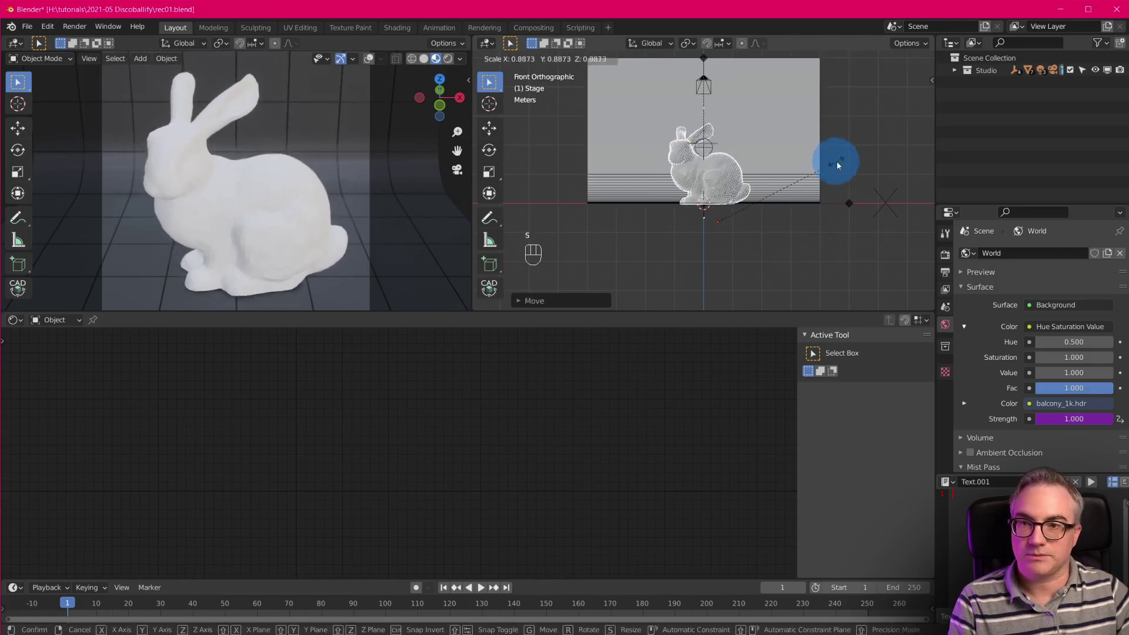
pyautogui.click(787, 221)
# - Fine-tune the bunny's height so its feet rest on the stage floor, and shift it along the Y axis
pyautogui.scroll(6, 787, 222)
pyautogui.press('g')
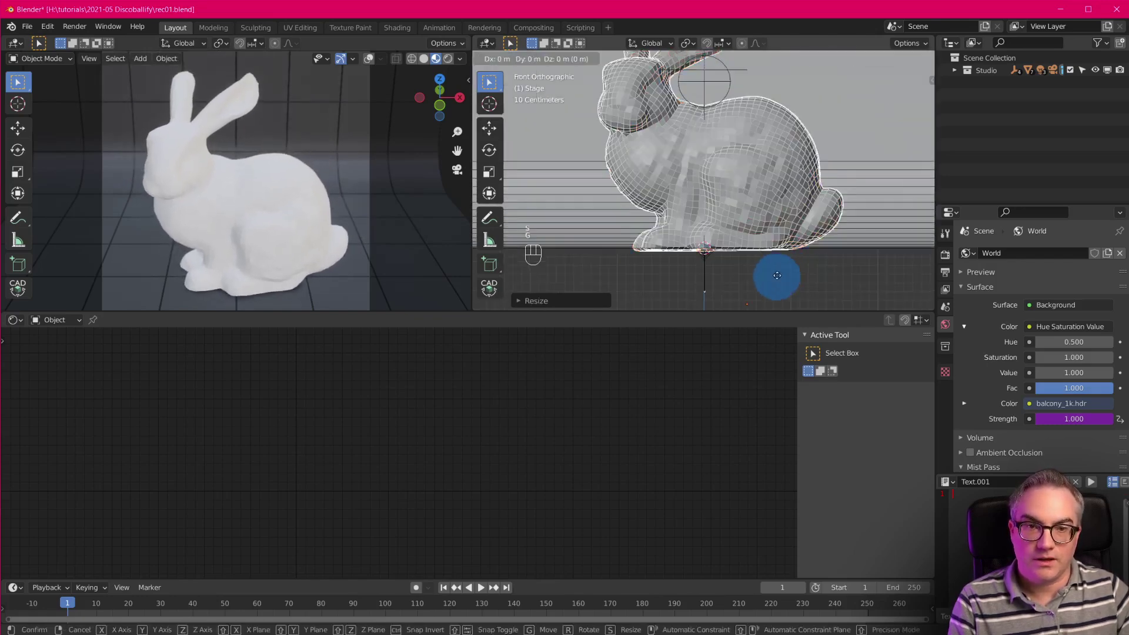
pyautogui.click(775, 268)
pyautogui.scroll(-2, 775, 268)
pyautogui.moveTo(777, 271); pyautogui.dragTo(821, 188, button='middle')
pyautogui.press('g')
pyautogui.press('y')
pyautogui.click(752, 252)
# - Apply all transforms to the bunny and make it the active object
pyautogui.hotkey('ctrl', 'a')
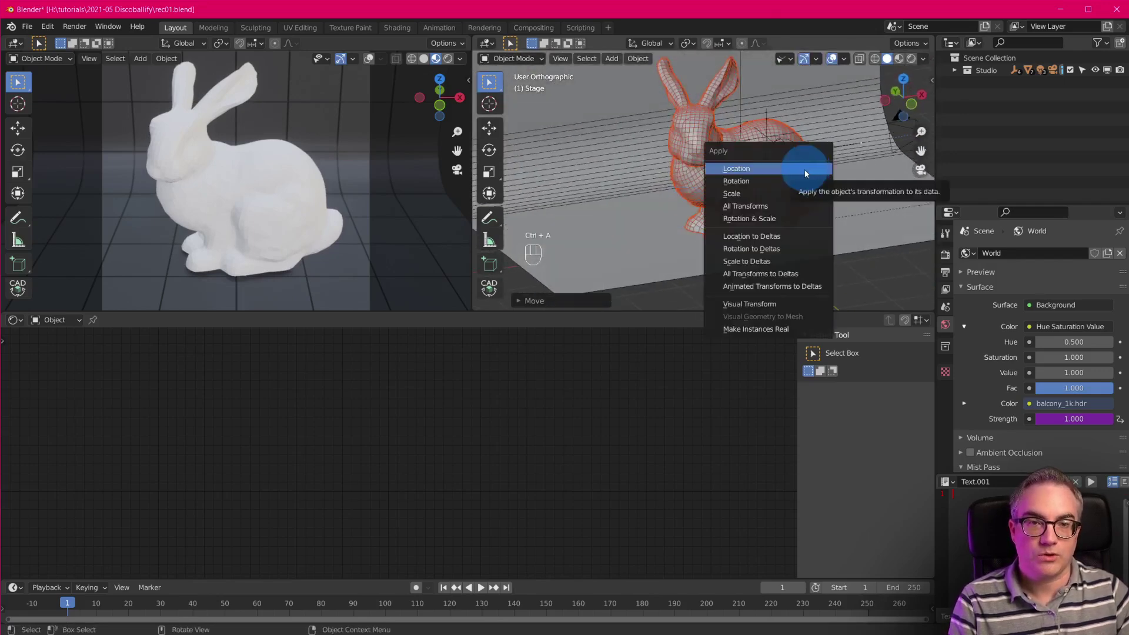
pyautogui.click(768, 206)
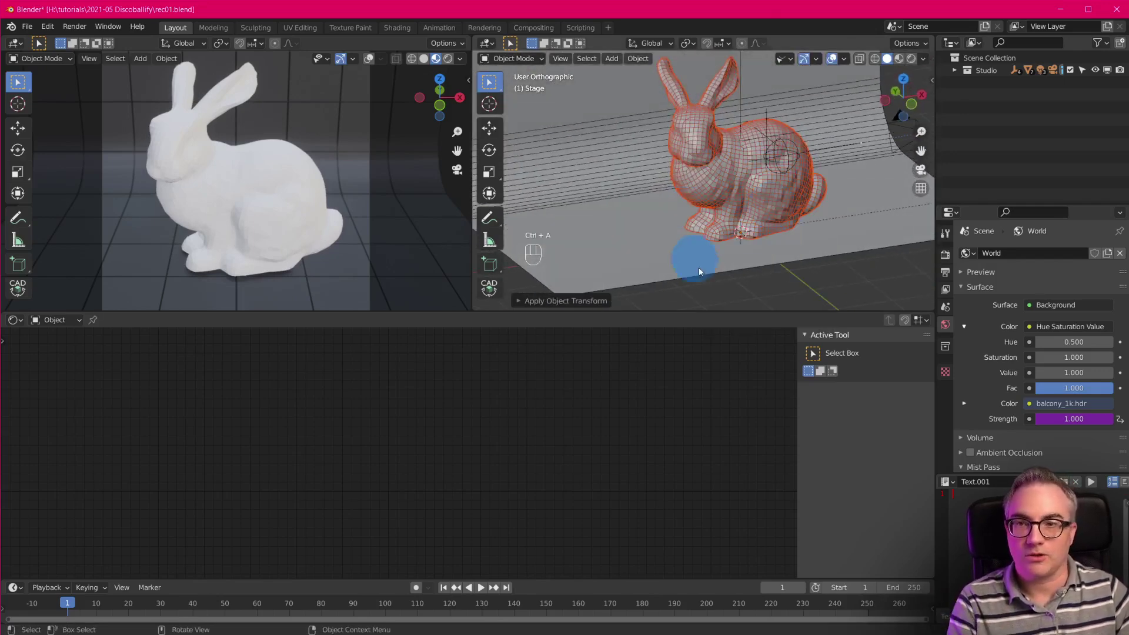
pyautogui.press('Tab')
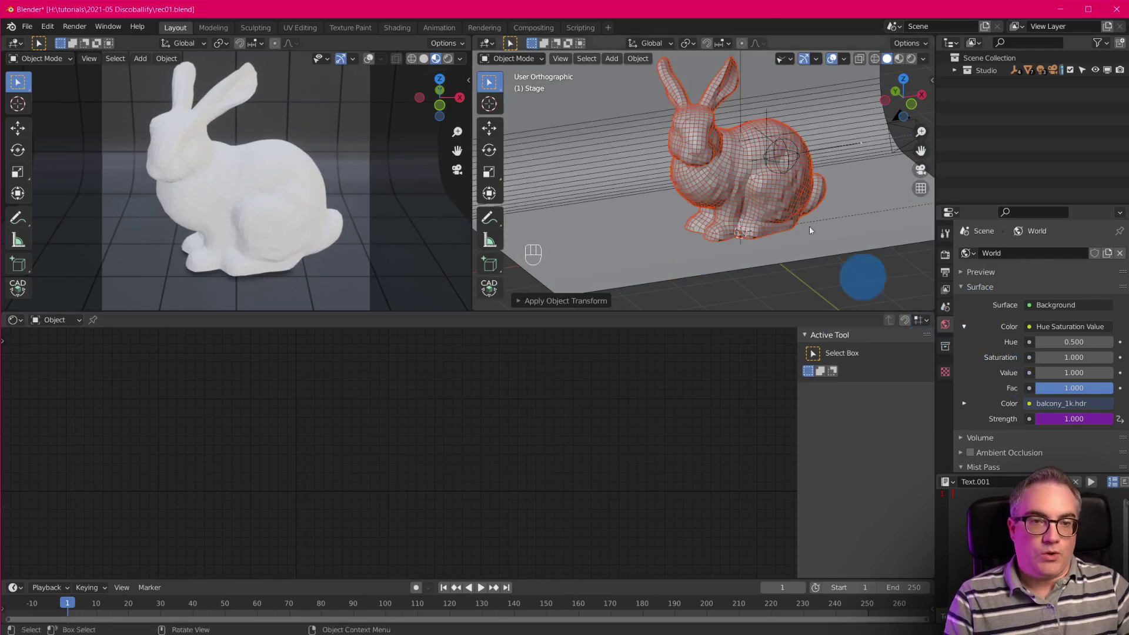
pyautogui.click(739, 157)
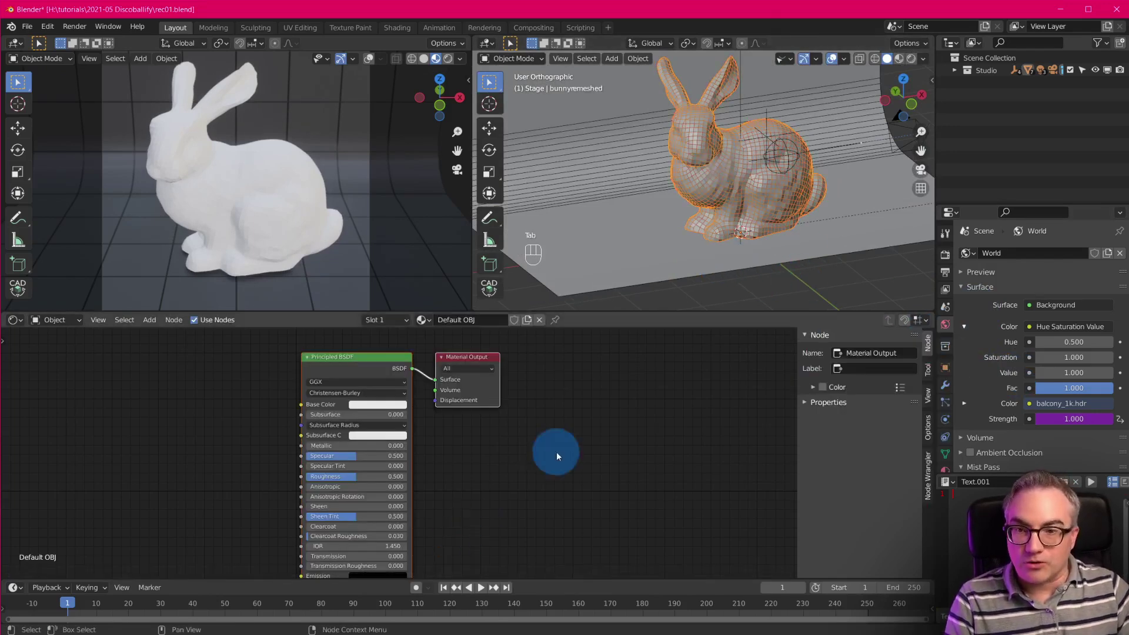
# - Examine the quad layout of the imported bunny from several sides
pyautogui.scroll(3, 312, 235)
pyautogui.scroll(-3, 303, 256)
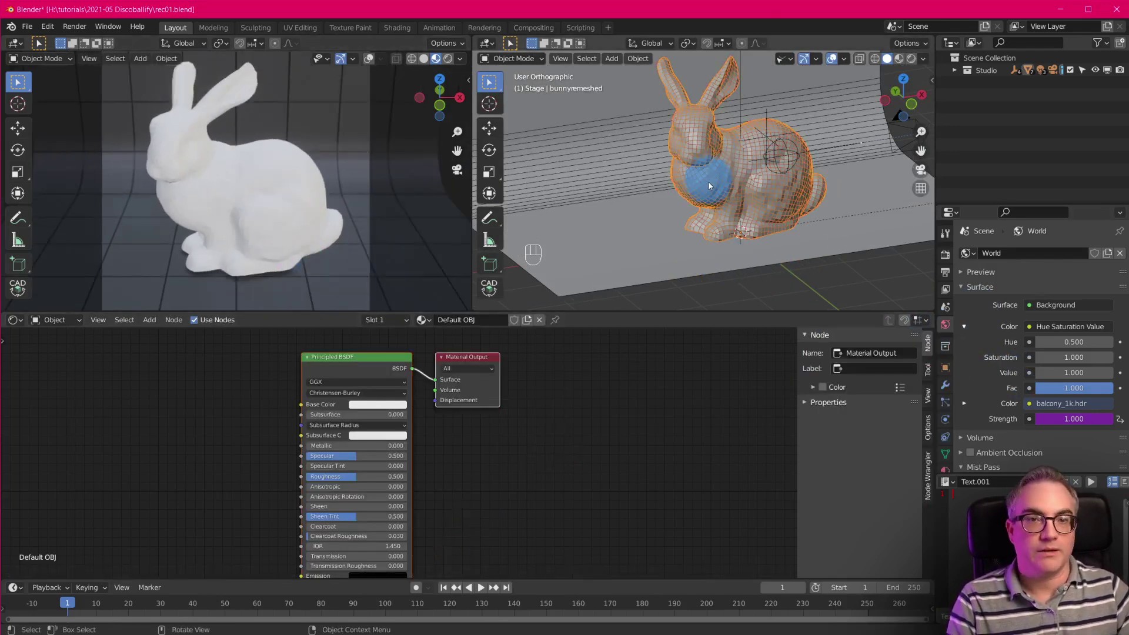
pyautogui.scroll(4, 707, 185)
pyautogui.moveTo(706, 189); pyautogui.dragTo(742, 252, button='middle')
pyautogui.moveTo(653, 234); pyautogui.dragTo(715, 195, button='middle')
pyautogui.scroll(-5, 703, 159)
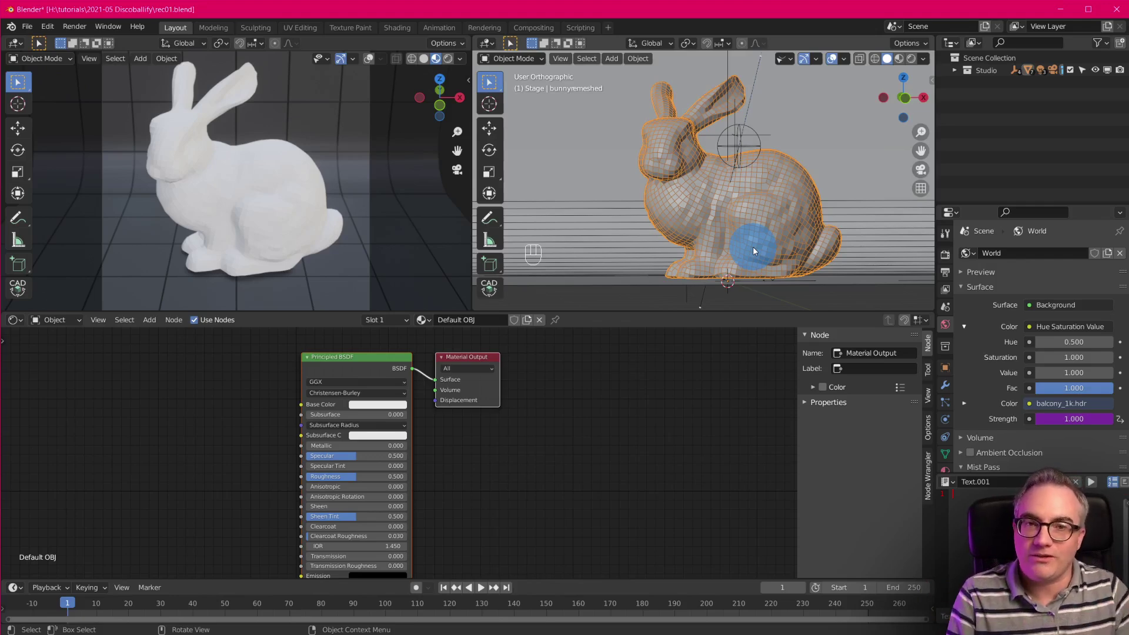
pyautogui.moveTo(733, 206); pyautogui.dragTo(732, 200, button='middle')
# - Put the bunny in Edit Mode with edge selection and examine the edges around its tail up close
pyautogui.press('Tab')
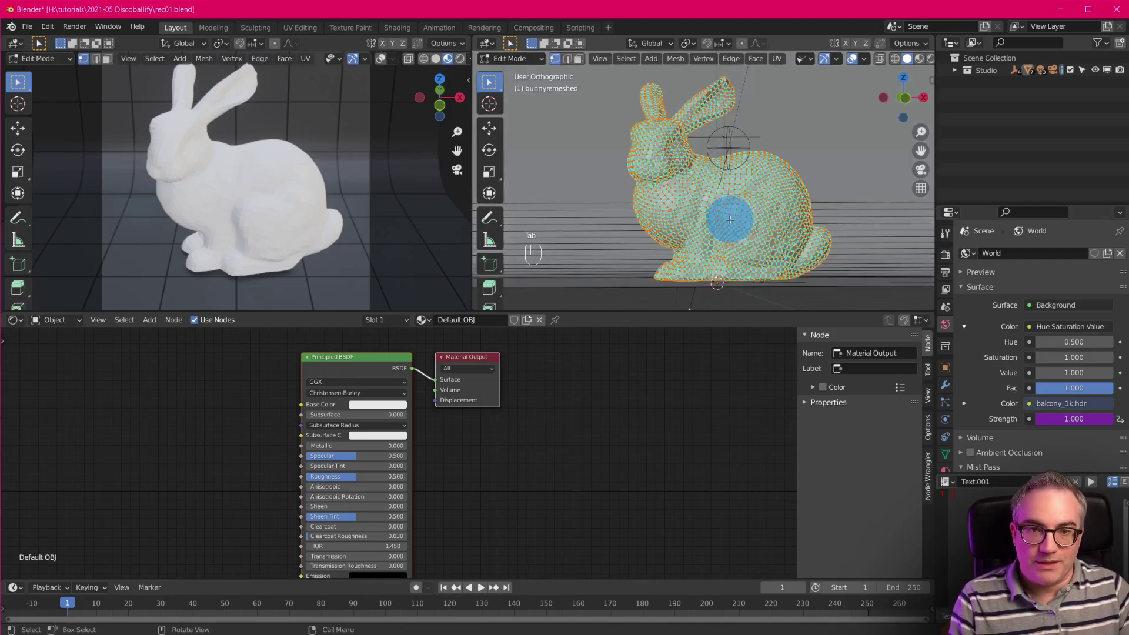
pyautogui.scroll(5, 744, 236)
pyautogui.moveTo(744, 235)
pyautogui.mouseDown(button='middle')
pyautogui.moveTo(738, 192)
pyautogui.moveTo(787, 222)
pyautogui.moveTo(724, 222)
pyautogui.moveTo(806, 188)
pyautogui.mouseUp(button='middle')
pyautogui.scroll(-8, 806, 188)
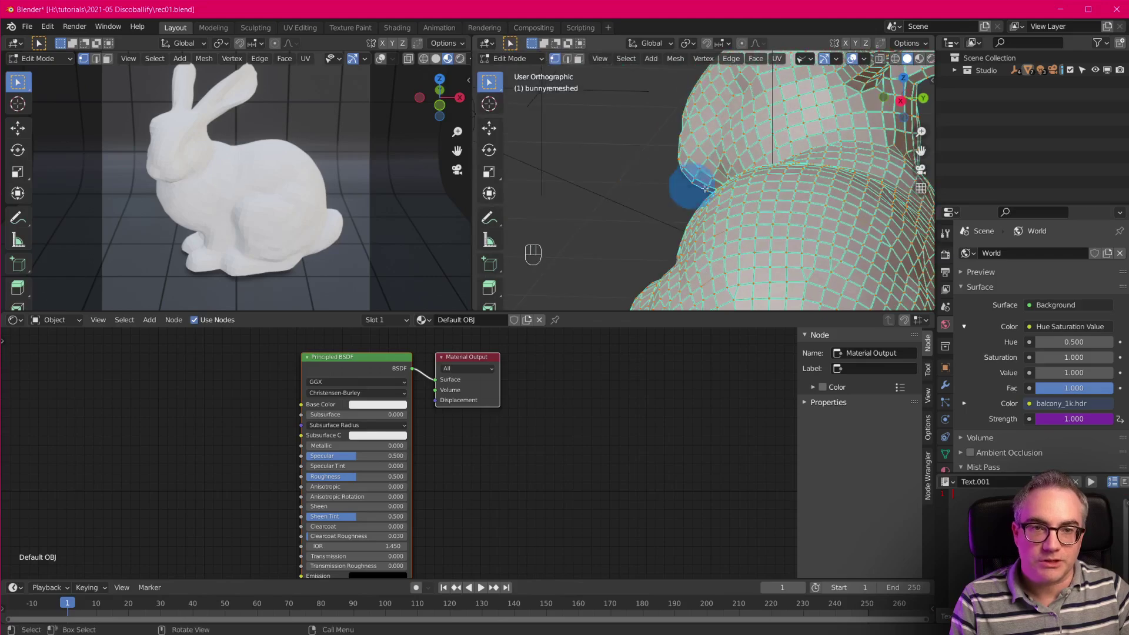
pyautogui.moveTo(731, 206); pyautogui.dragTo(770, 208, button='middle')
pyautogui.scroll(6, 770, 209)
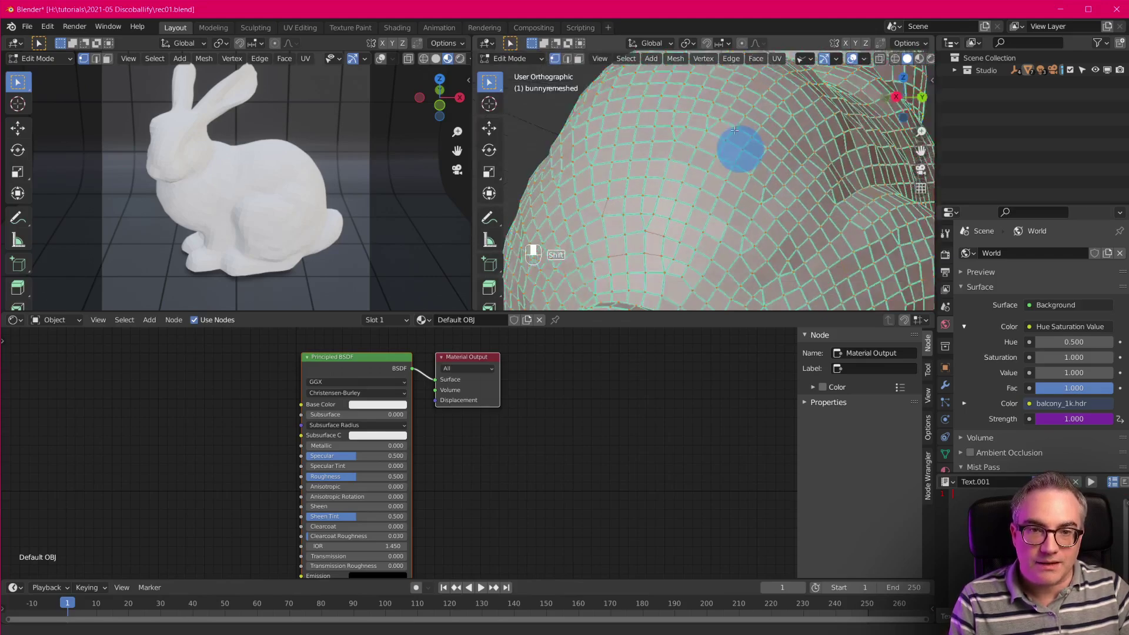
pyautogui.click(567, 58)
pyautogui.scroll(3, 741, 234)
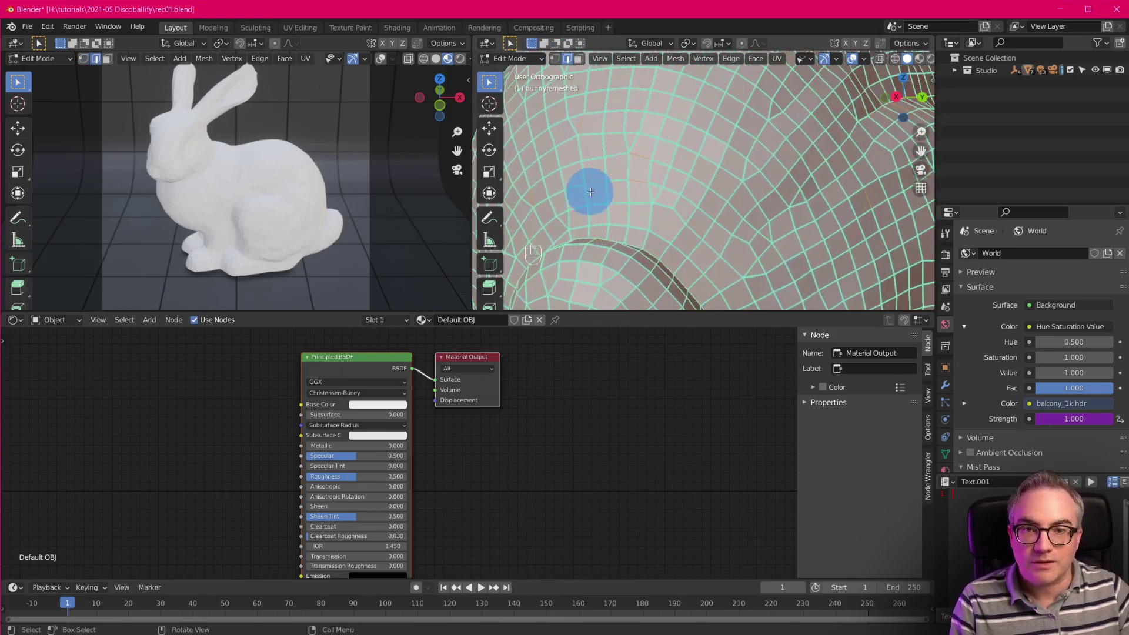
pyautogui.scroll(3, 588, 189)
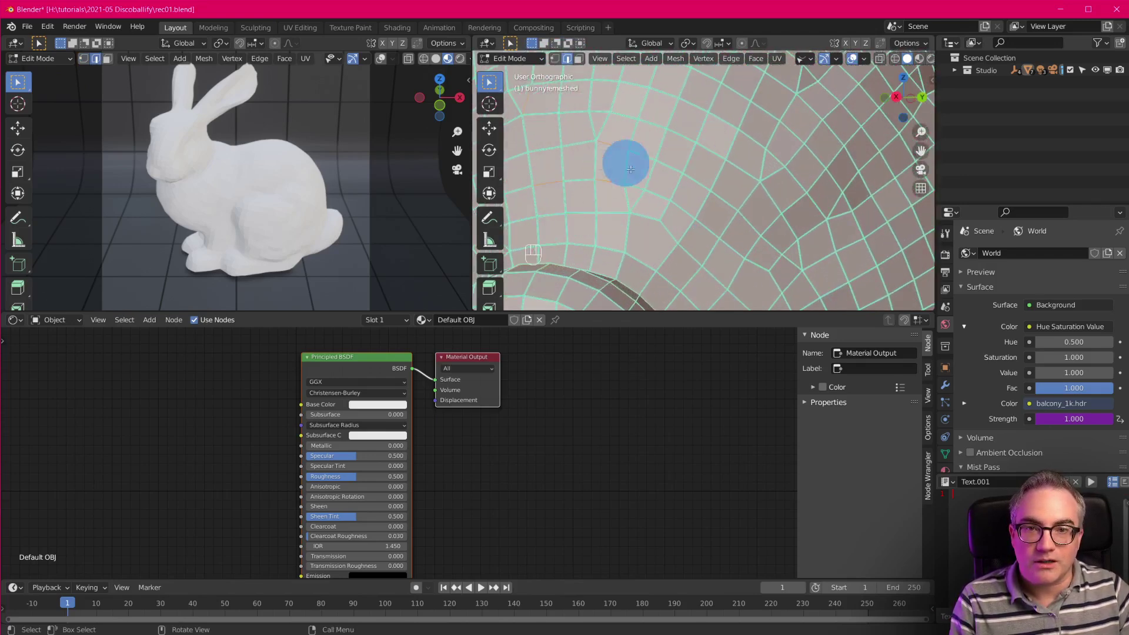
pyautogui.scroll(-2, 701, 163)
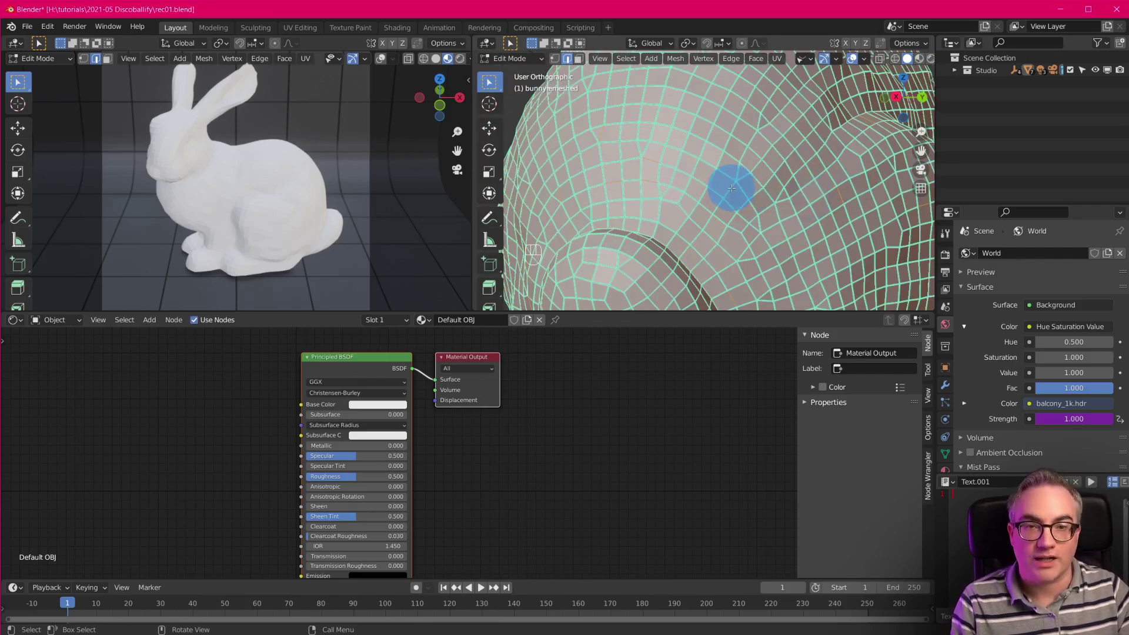
# - Mark all of the bunny's selected edges as sharp
pyautogui.rightClick(722, 168)
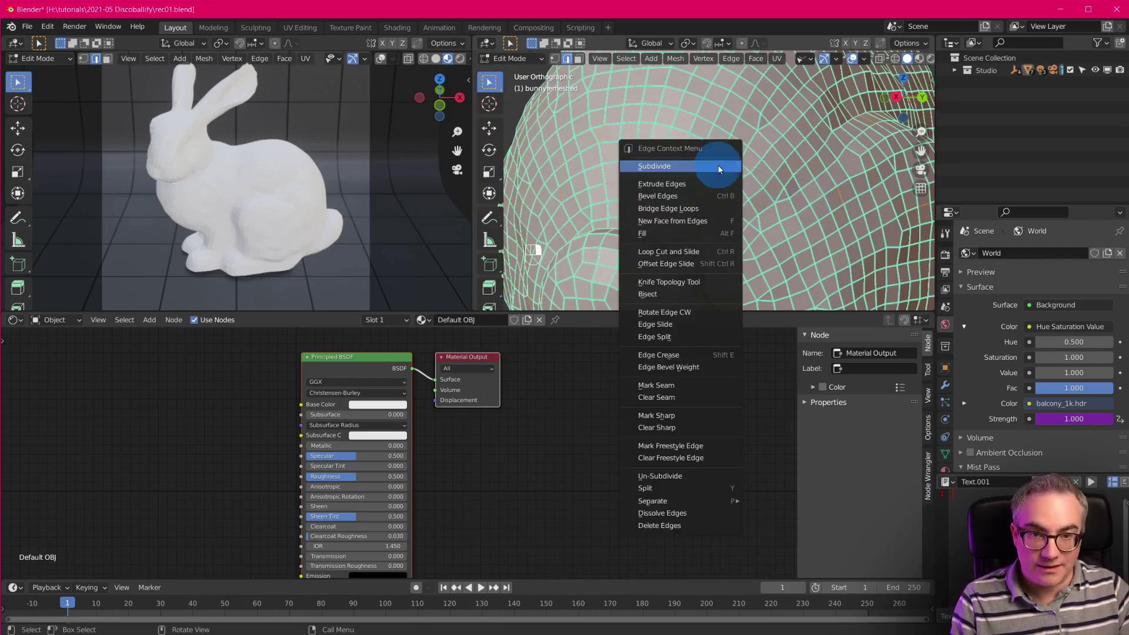
pyautogui.click(670, 416)
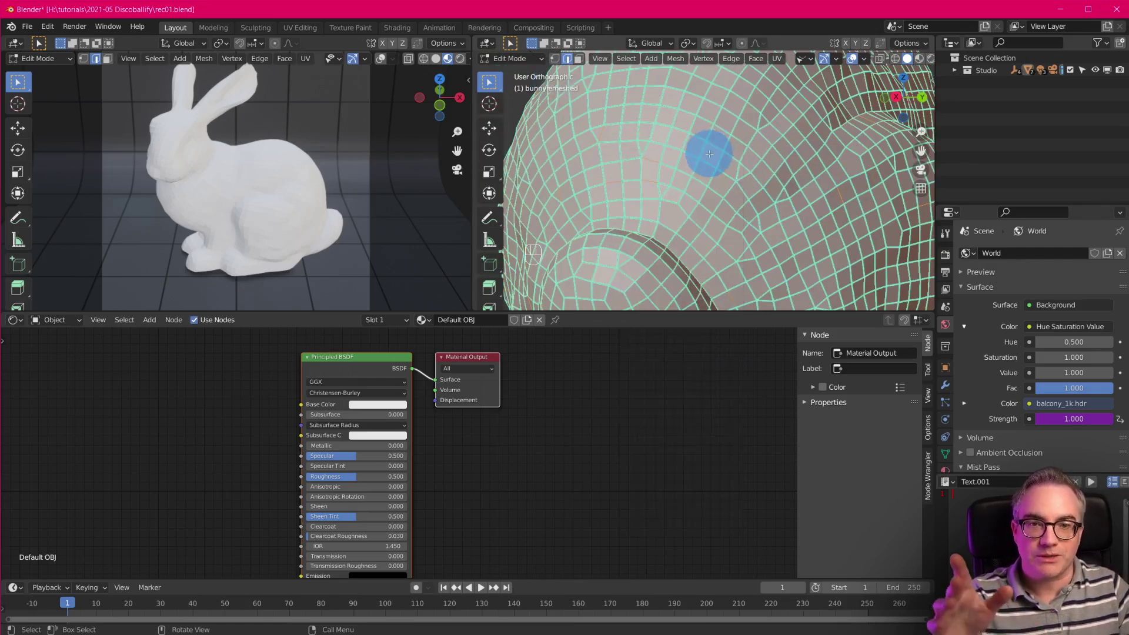
pyautogui.rightClick(685, 169)
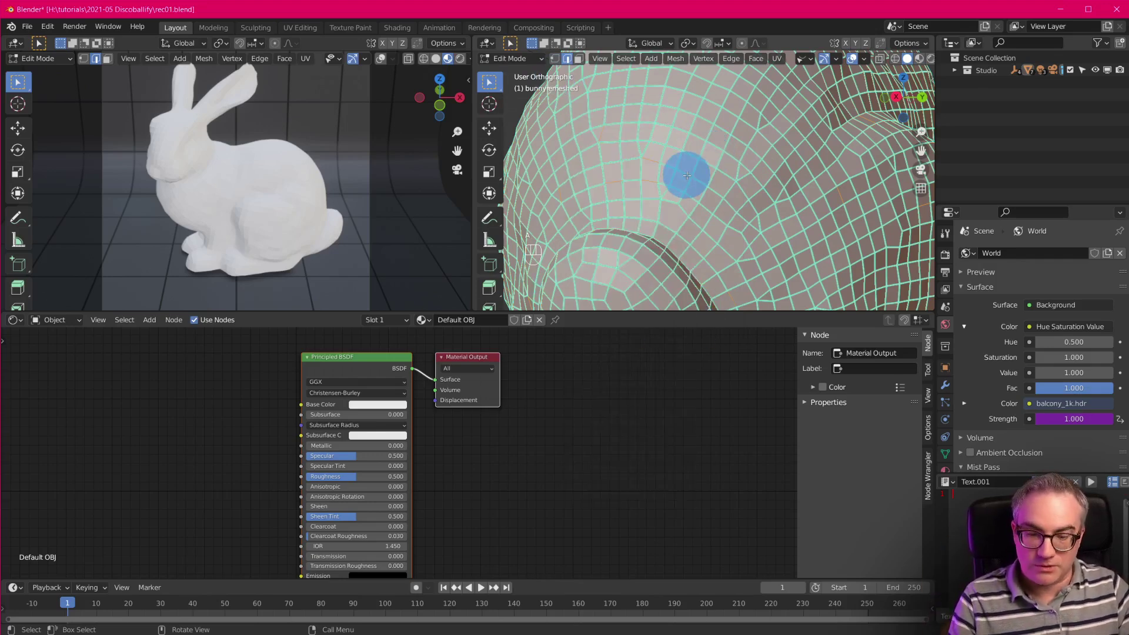
pyautogui.rightClick(683, 172)
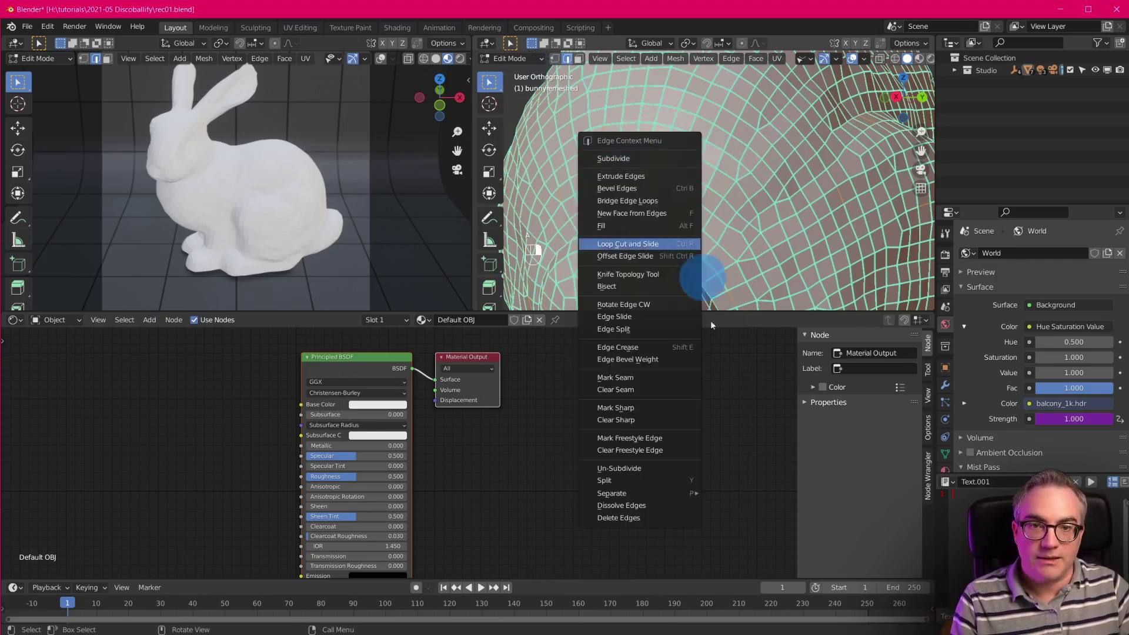
pyautogui.click(658, 409)
pyautogui.scroll(-5, 653, 206)
pyautogui.moveTo(653, 206); pyautogui.dragTo(736, 196, button='middle')
pyautogui.scroll(-4, 735, 195)
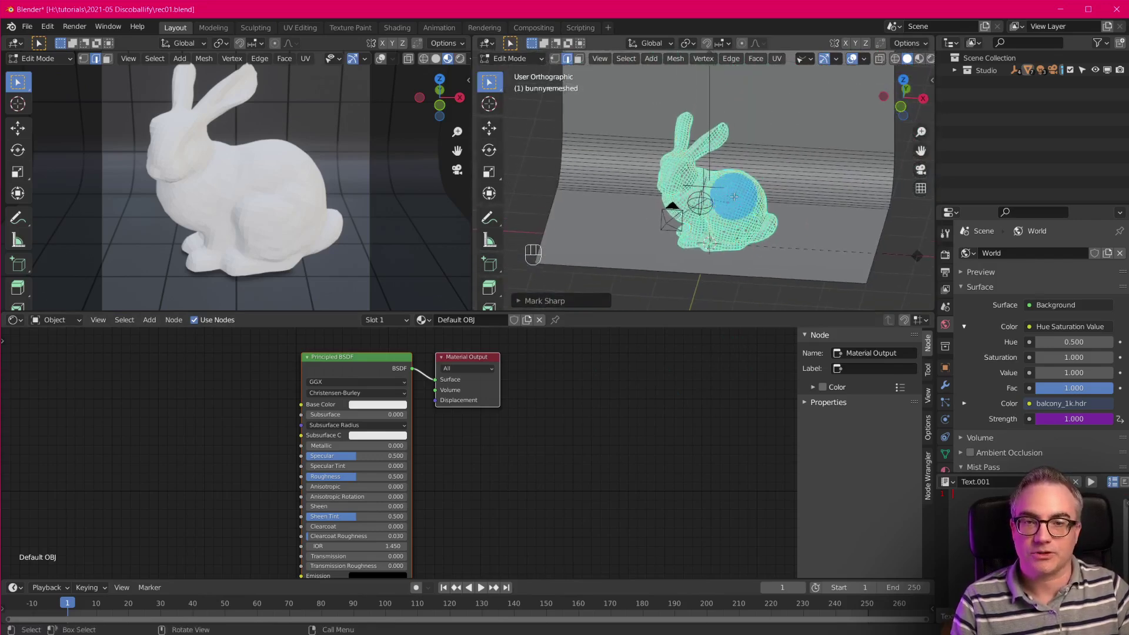
# - Return the bunny to Object Mode and add an Edge Split modifier with Edge Angle disabled, leaving only Sharp Edges active
pyautogui.press('Tab')
pyautogui.click(948, 390)
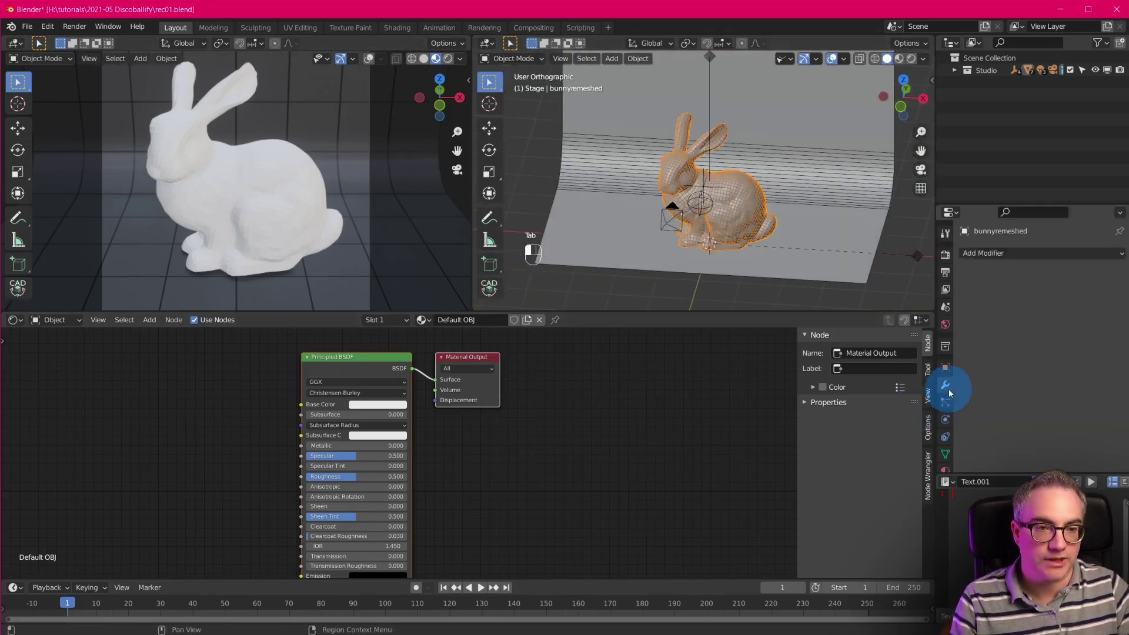
pyautogui.click(1007, 254)
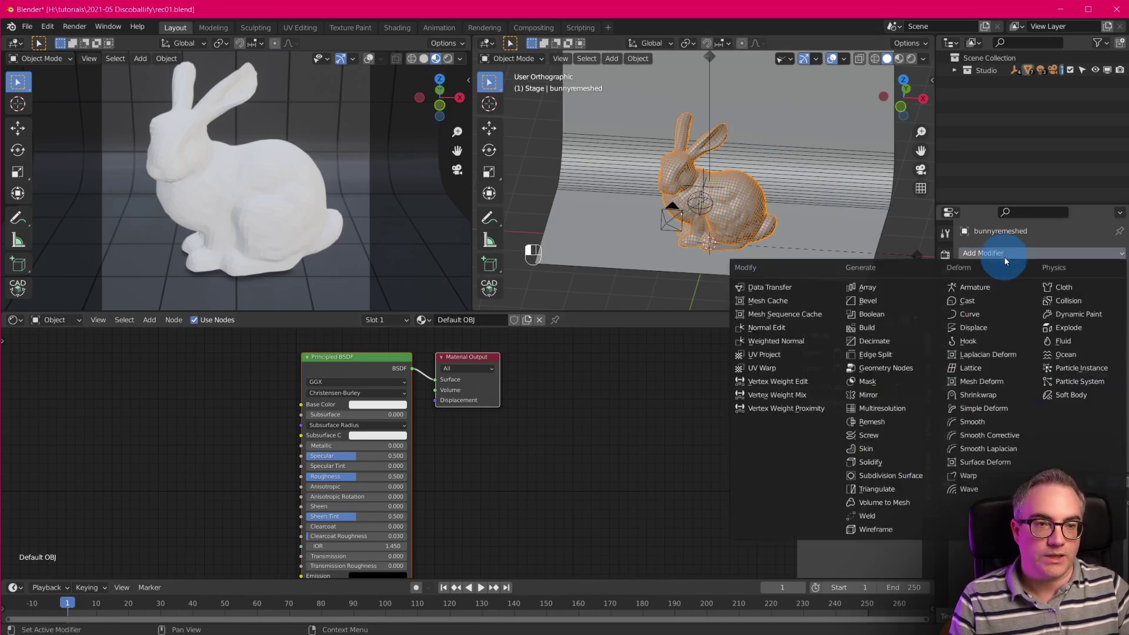
pyautogui.click(890, 356)
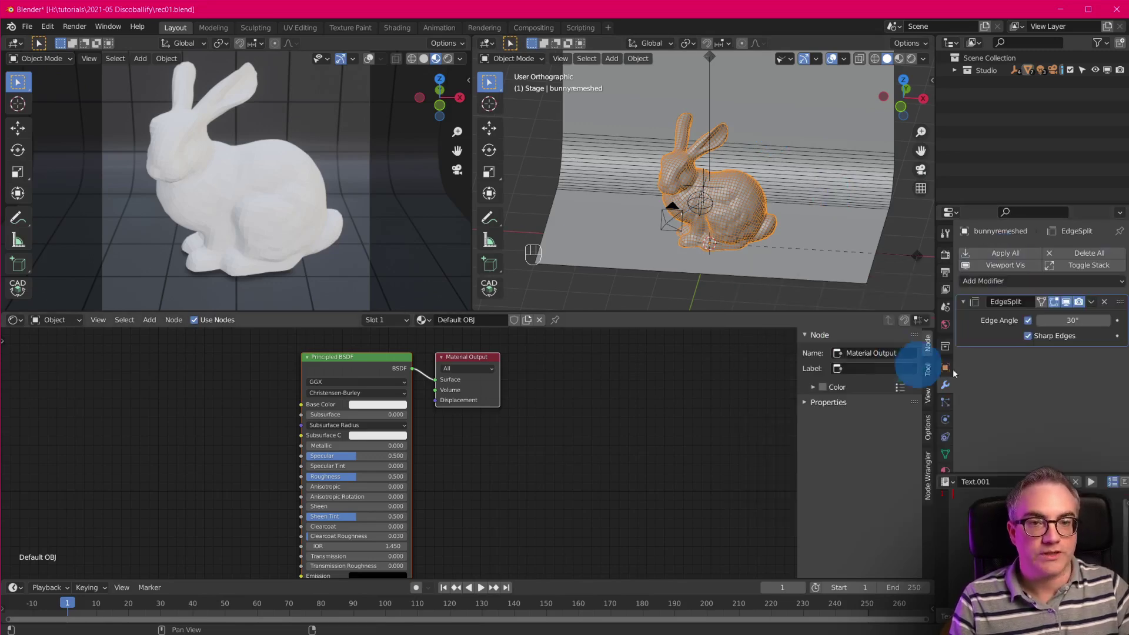
pyautogui.click(1028, 321)
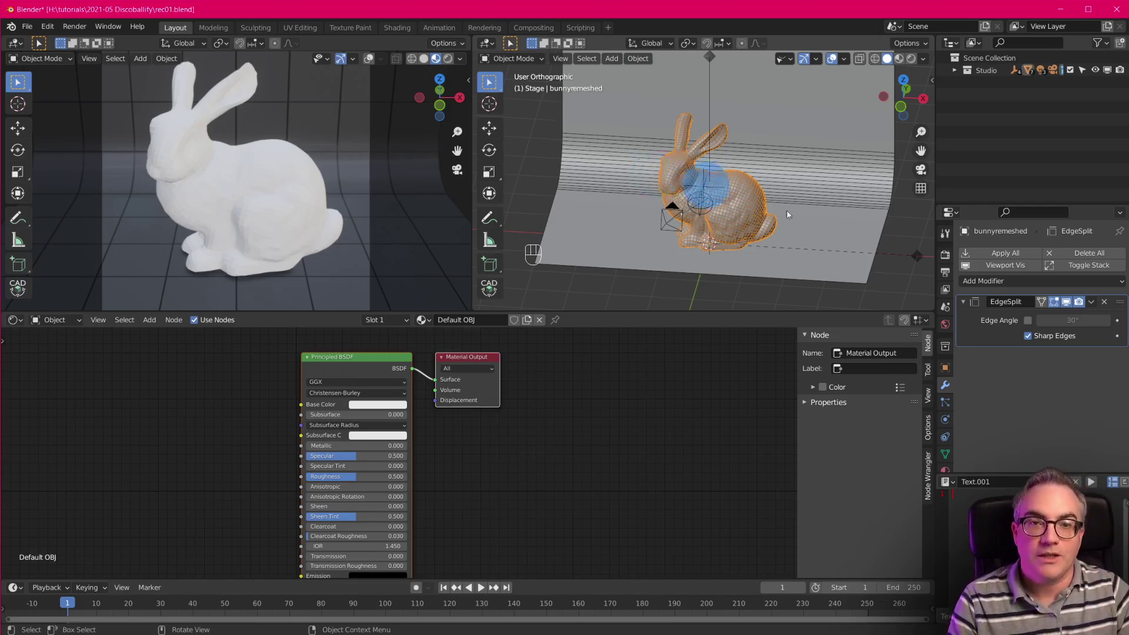
# - Add a Displace modifier below the Edge Split on the bunny
pyautogui.scroll(6, 687, 175)
pyautogui.click(1042, 281)
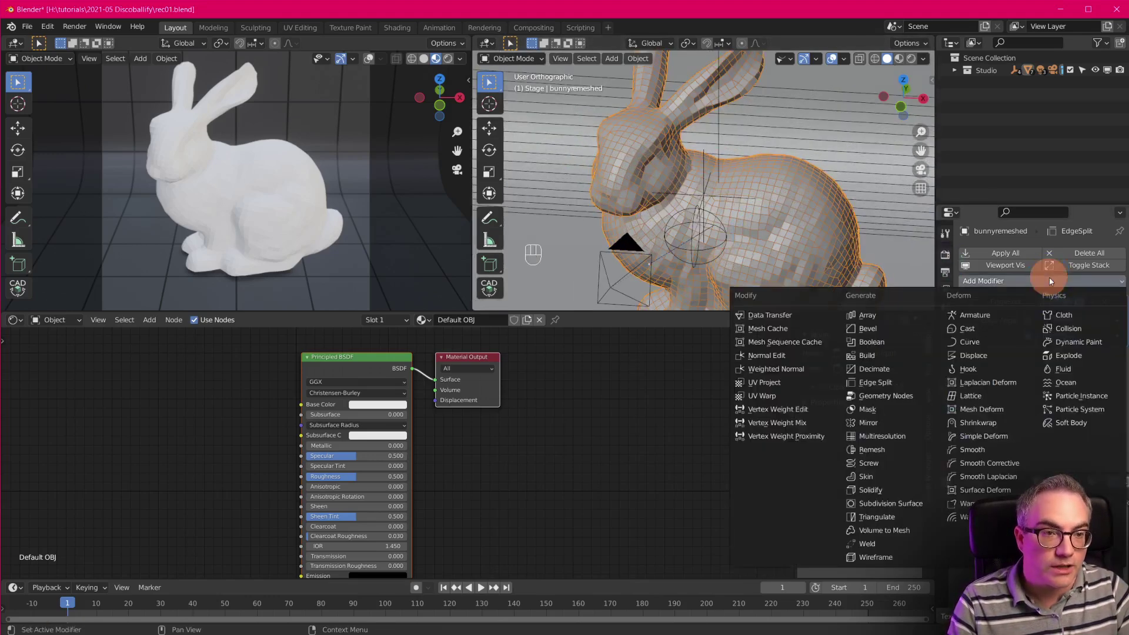
pyautogui.click(1000, 357)
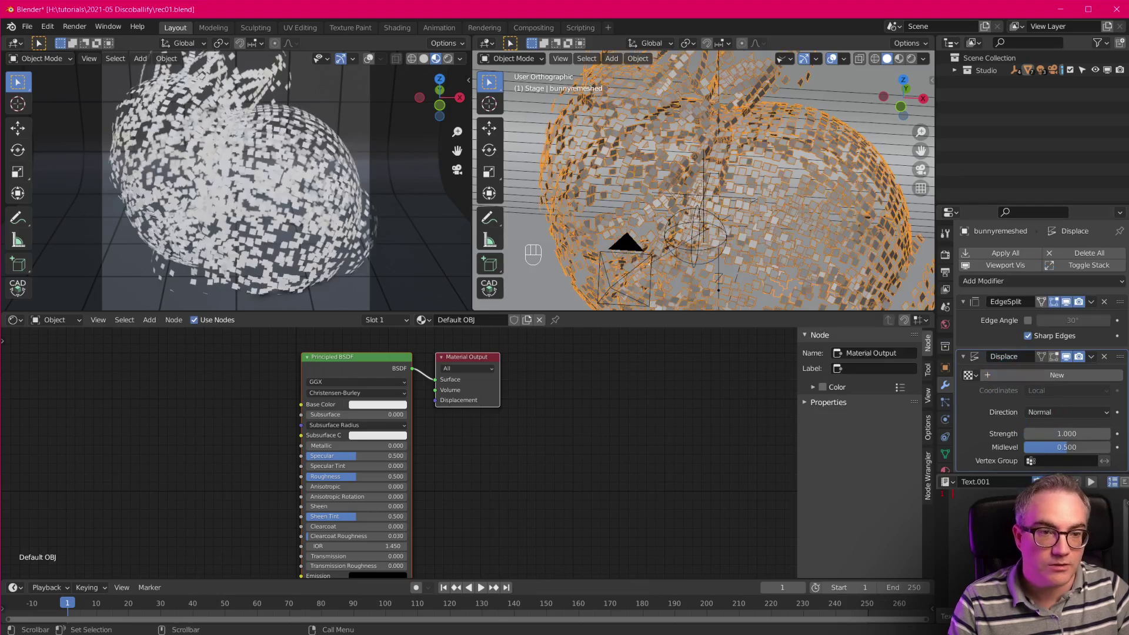
pyautogui.scroll(3, 790, 241)
pyautogui.scroll(2, 789, 238)
pyautogui.scroll(-2, 788, 238)
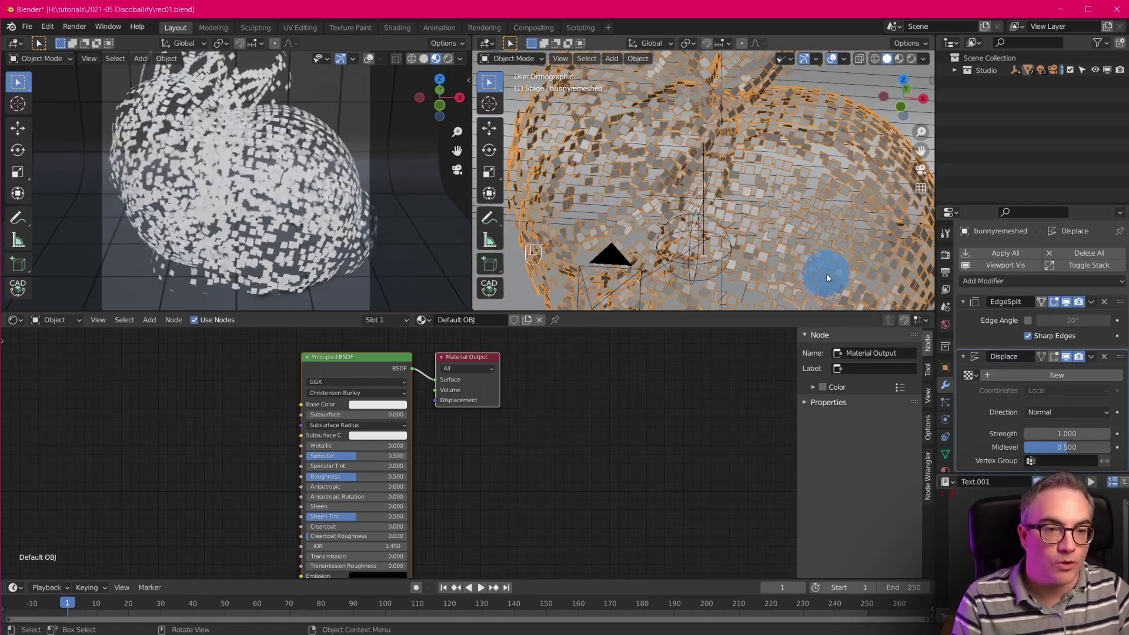
# - Tune the Displace strength to open gaps between the tiles, settling on 0.1, and inspect the gaps up close
pyautogui.click(1067, 433)
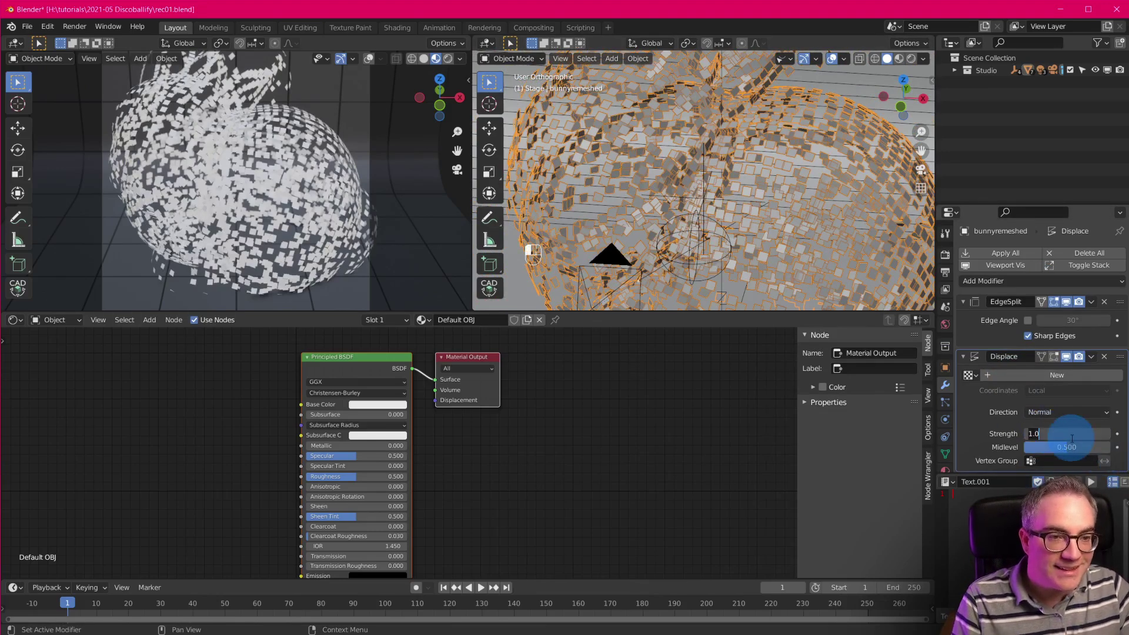
pyautogui.write('0.12')
pyautogui.press('Return')
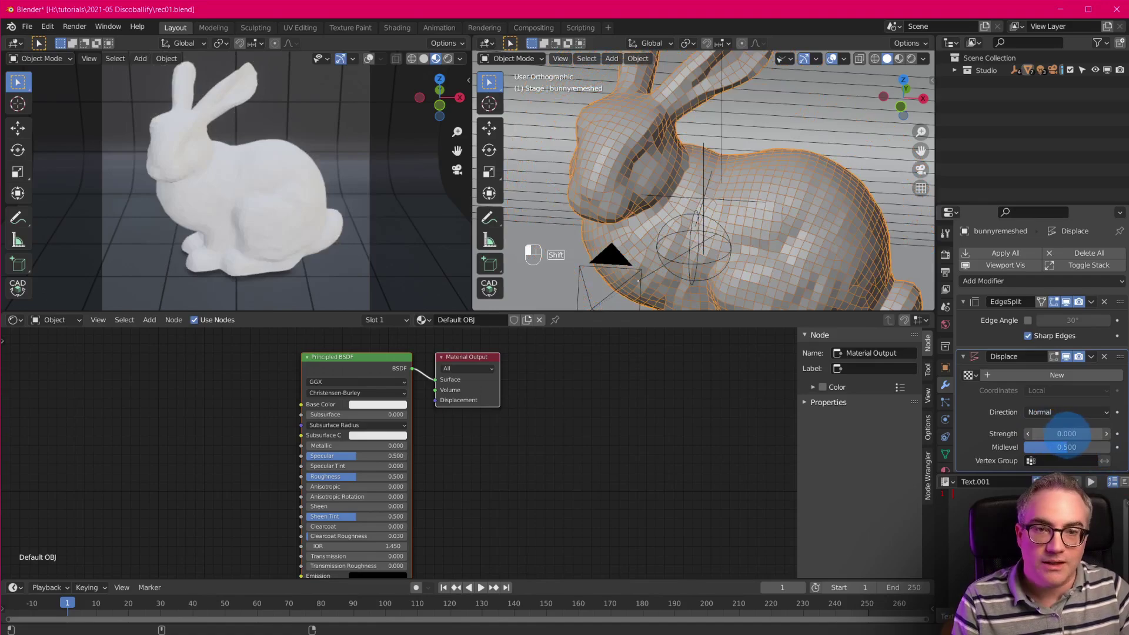
pyautogui.moveTo(1067, 433)
pyautogui.mouseDown()
pyautogui.moveTo(1100, 434)
pyautogui.moveTo(1068, 434)
pyautogui.moveTo(1088, 434)
pyautogui.mouseUp()
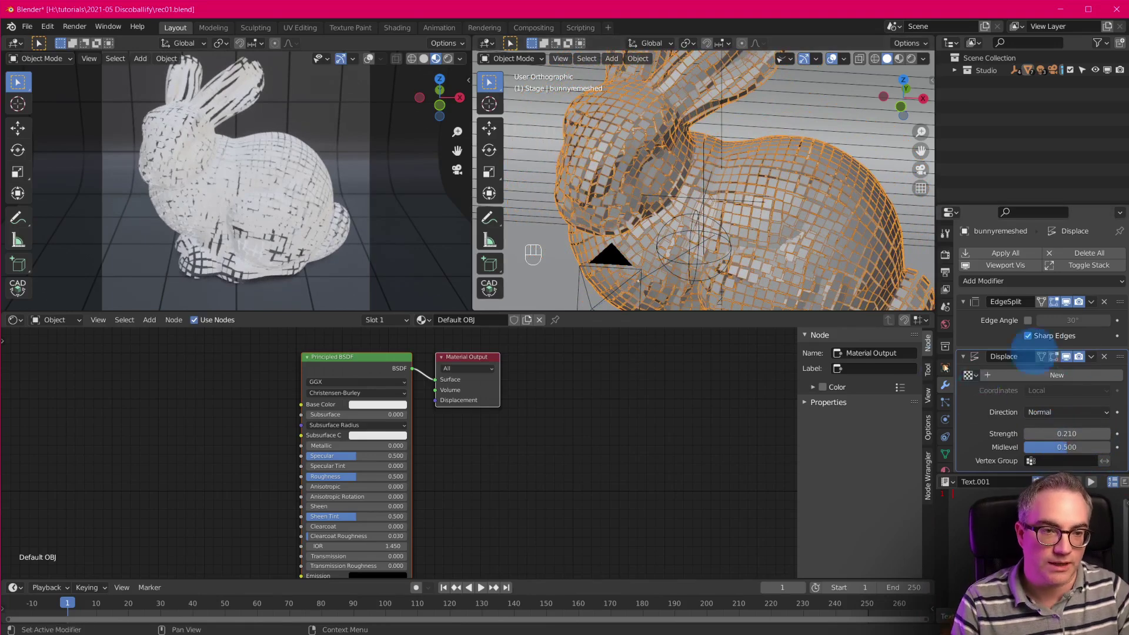
pyautogui.click(1079, 435)
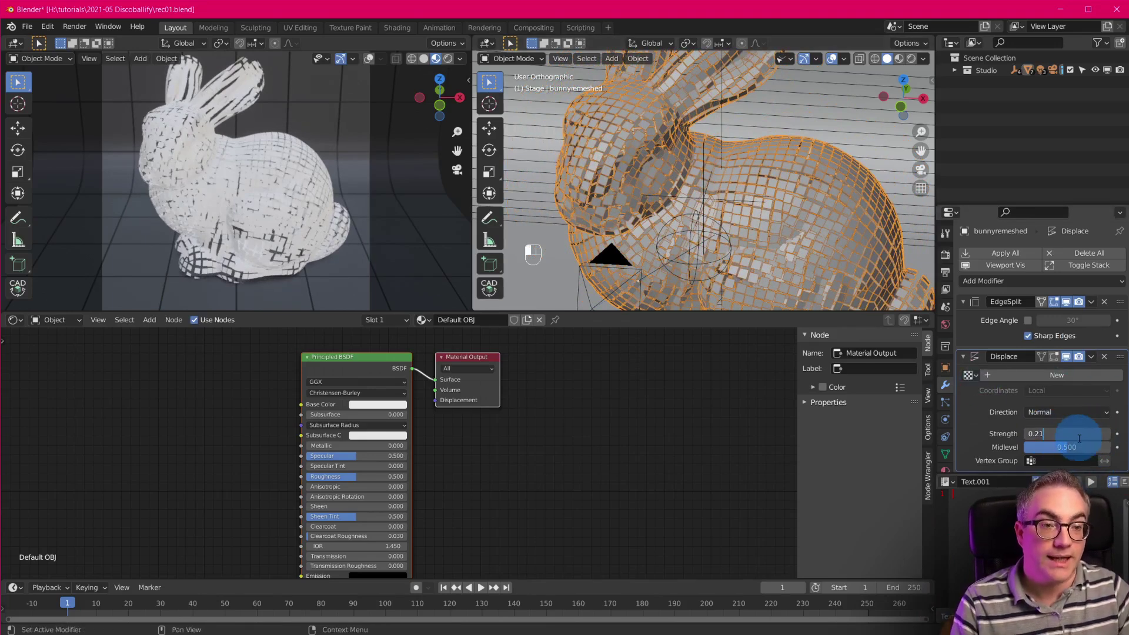
pyautogui.press('BackSpace')
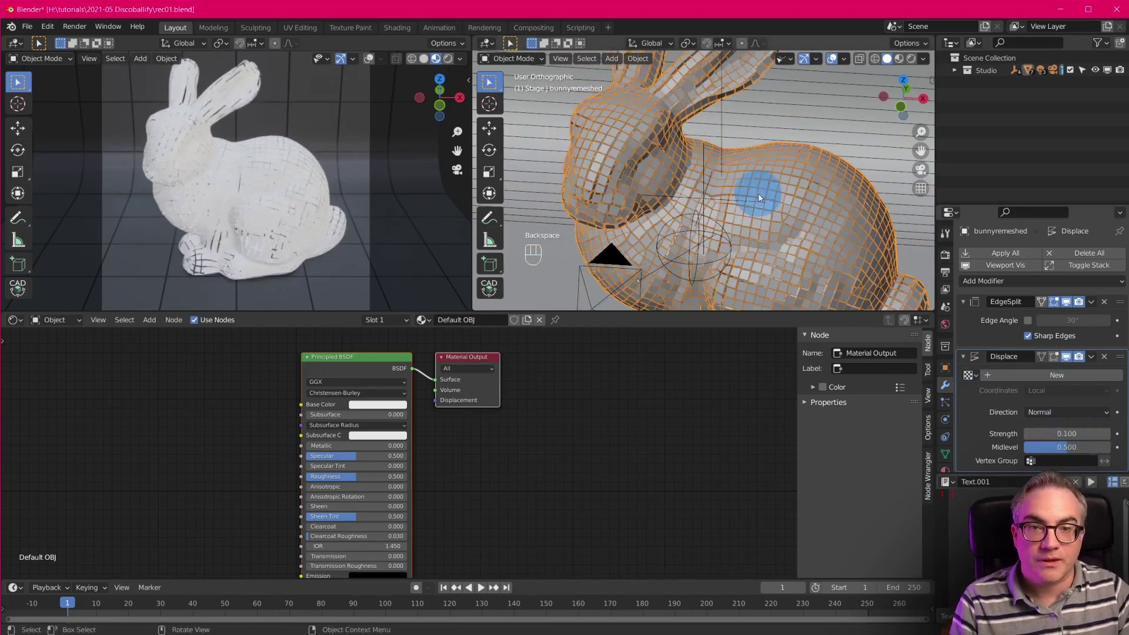
pyautogui.scroll(8, 758, 193)
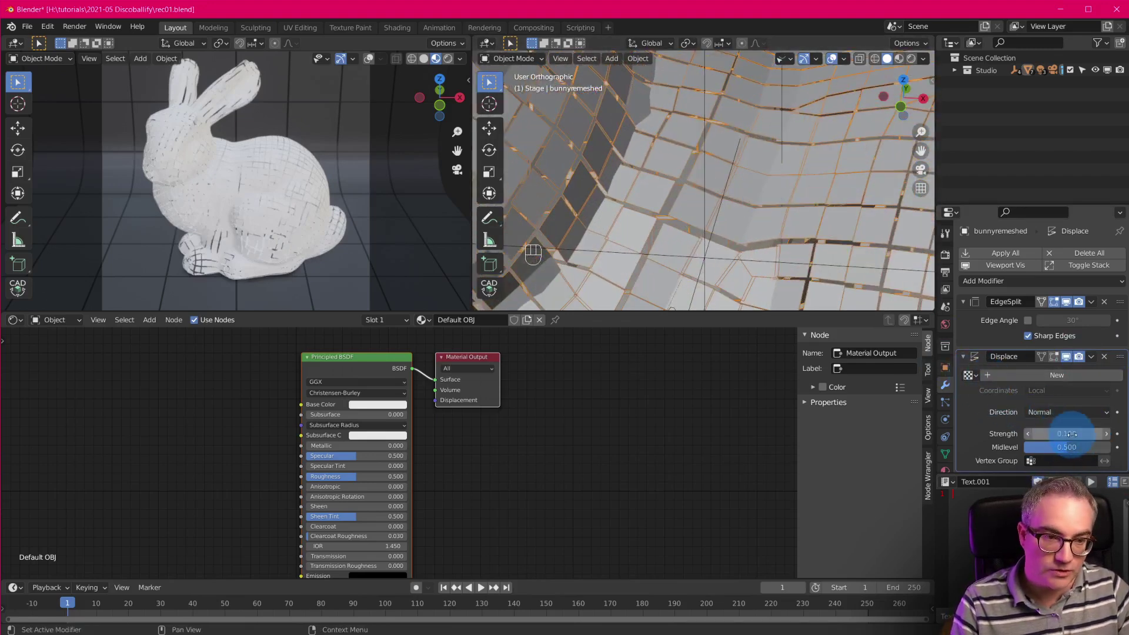
# - Collapse the Edge Split and Displace settings and add a Solidify modifier with a thickness of about -0.022 m
pyautogui.click(963, 301)
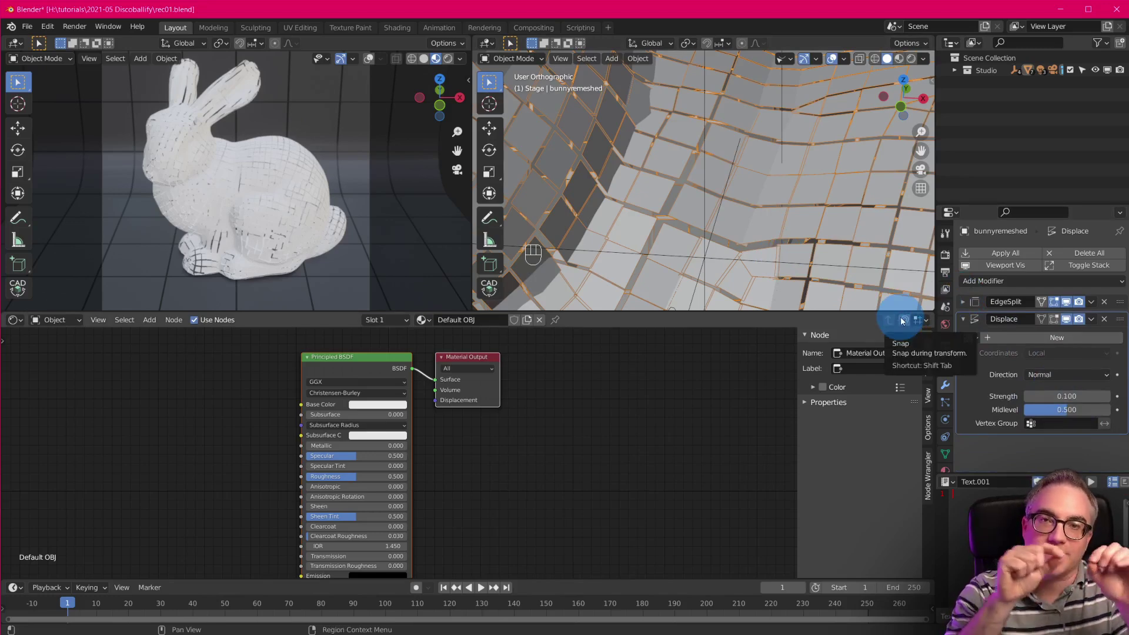
pyautogui.click(965, 319)
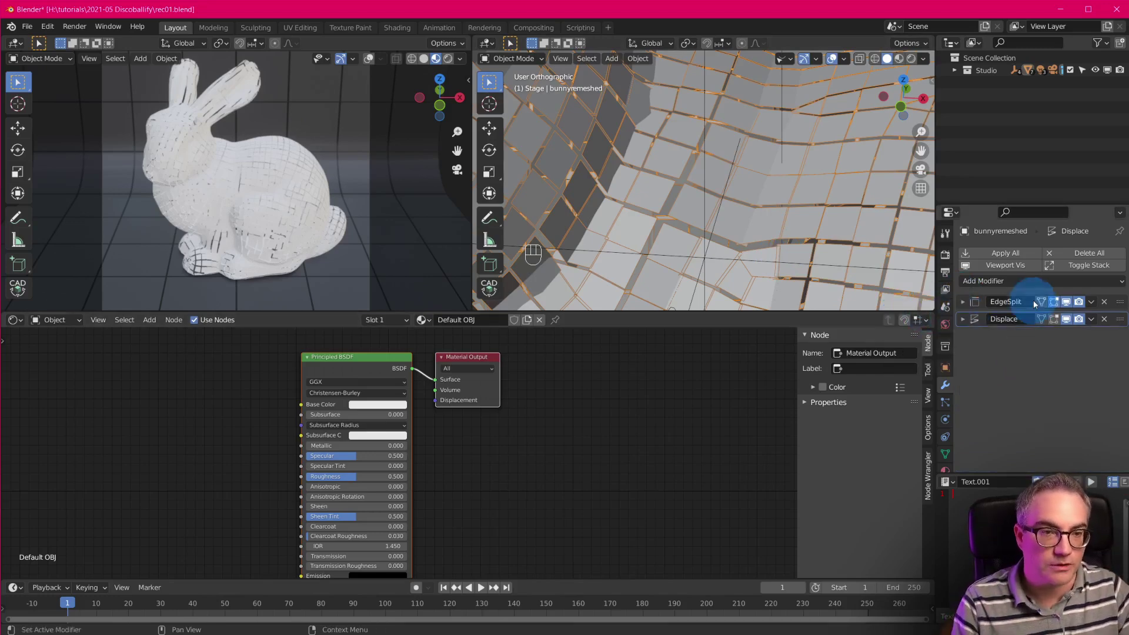
pyautogui.click(1022, 278)
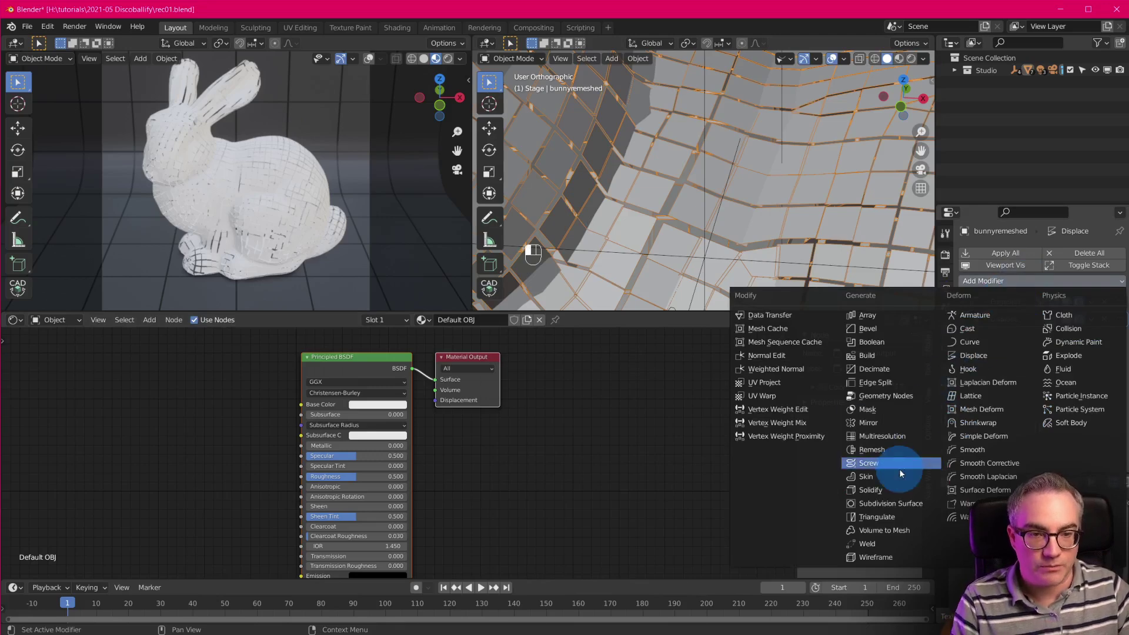
pyautogui.click(920, 491)
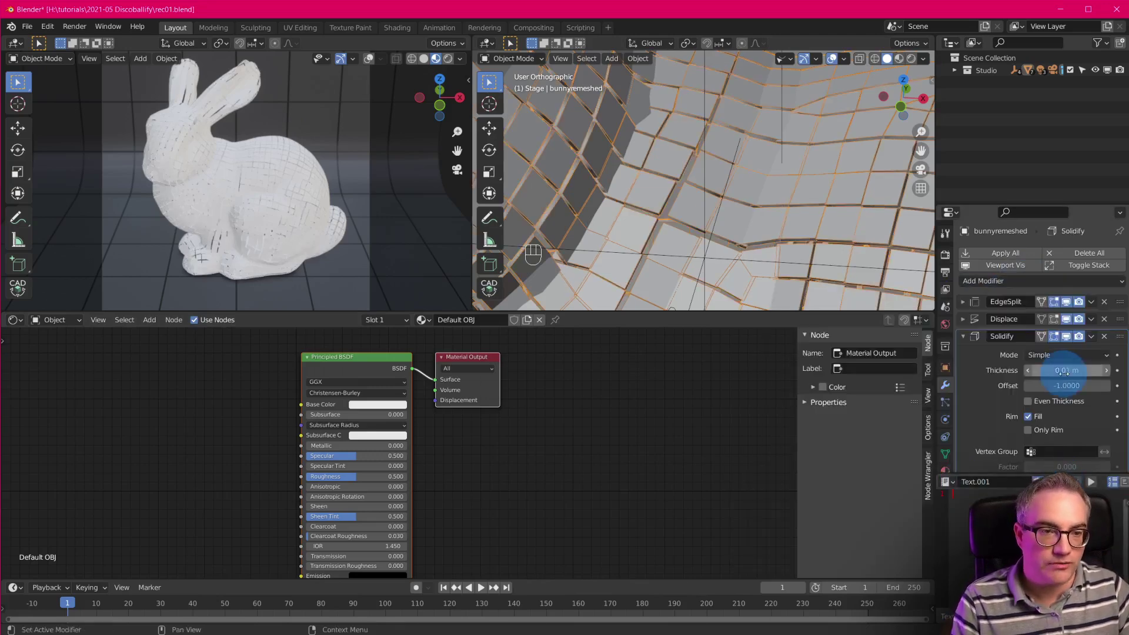
pyautogui.keyDown('shift'); pyautogui.moveTo(1067, 370); pyautogui.dragTo(1067, 371); pyautogui.keyUp('shift')
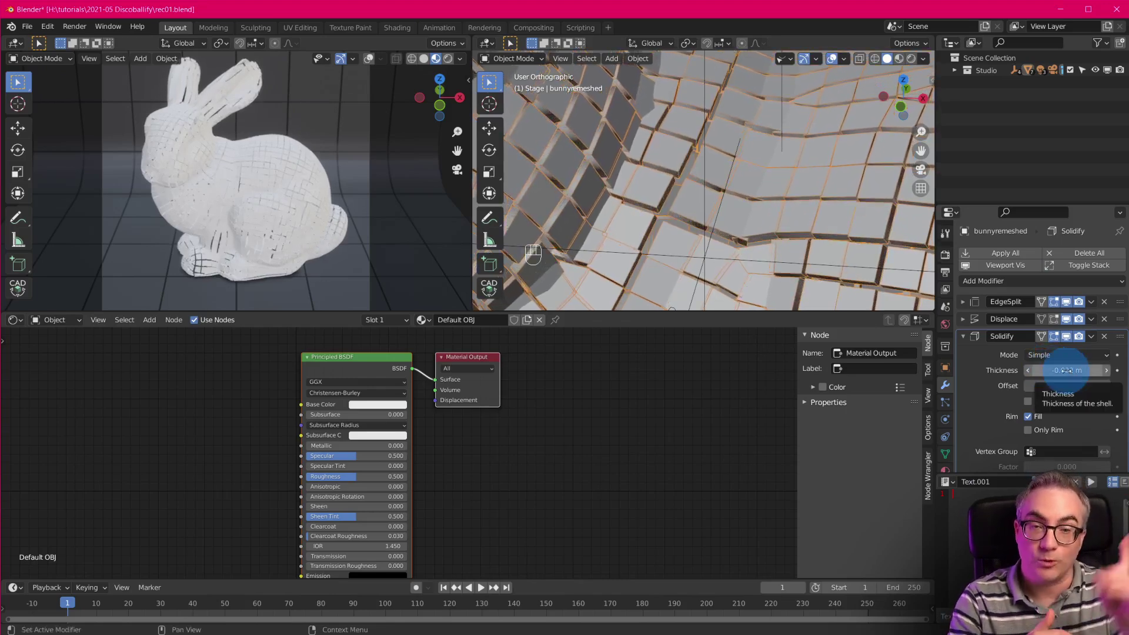
# - Inspect the thickened tiles up close and set the Solidify thickness to -0.02 m
pyautogui.scroll(4, 786, 242)
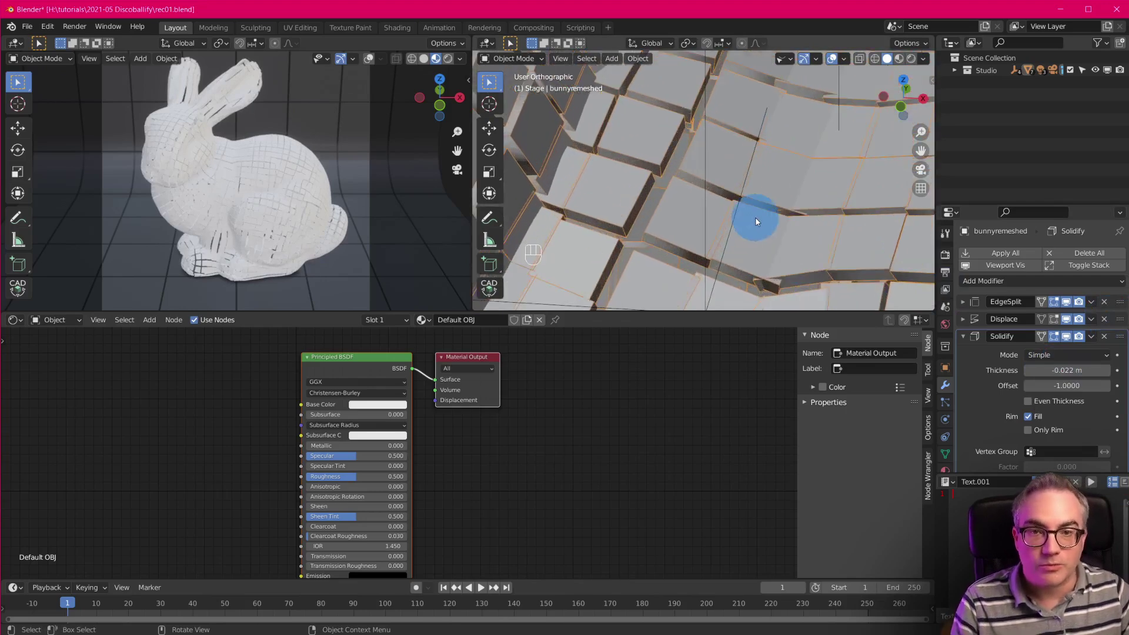
pyautogui.scroll(8, 225, 179)
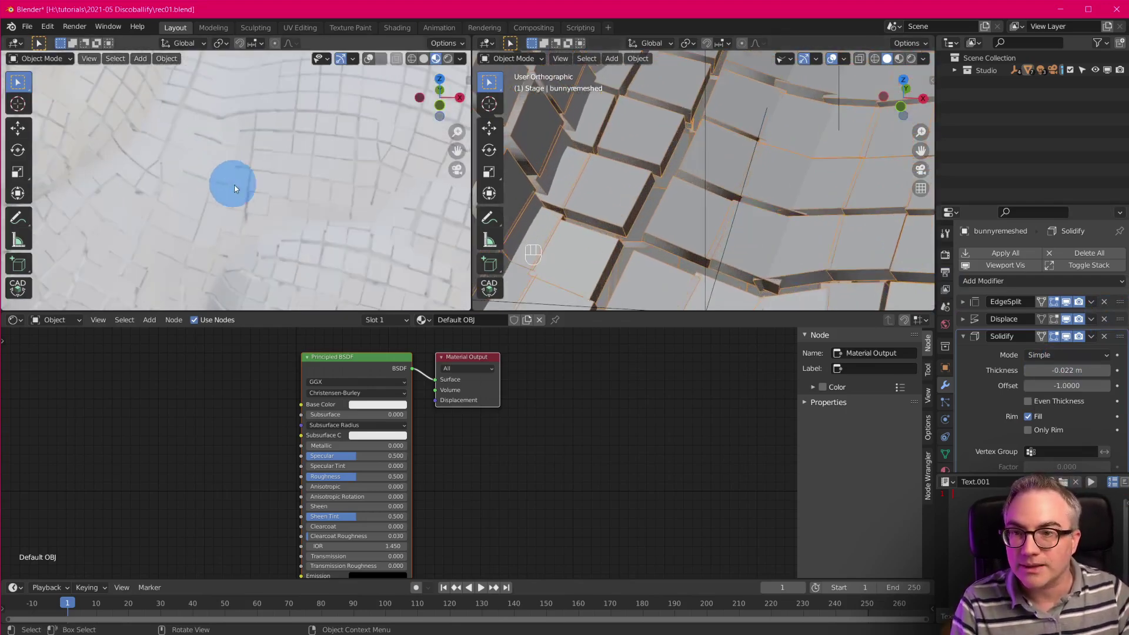
pyautogui.moveTo(859, 232); pyautogui.dragTo(775, 234, button='middle')
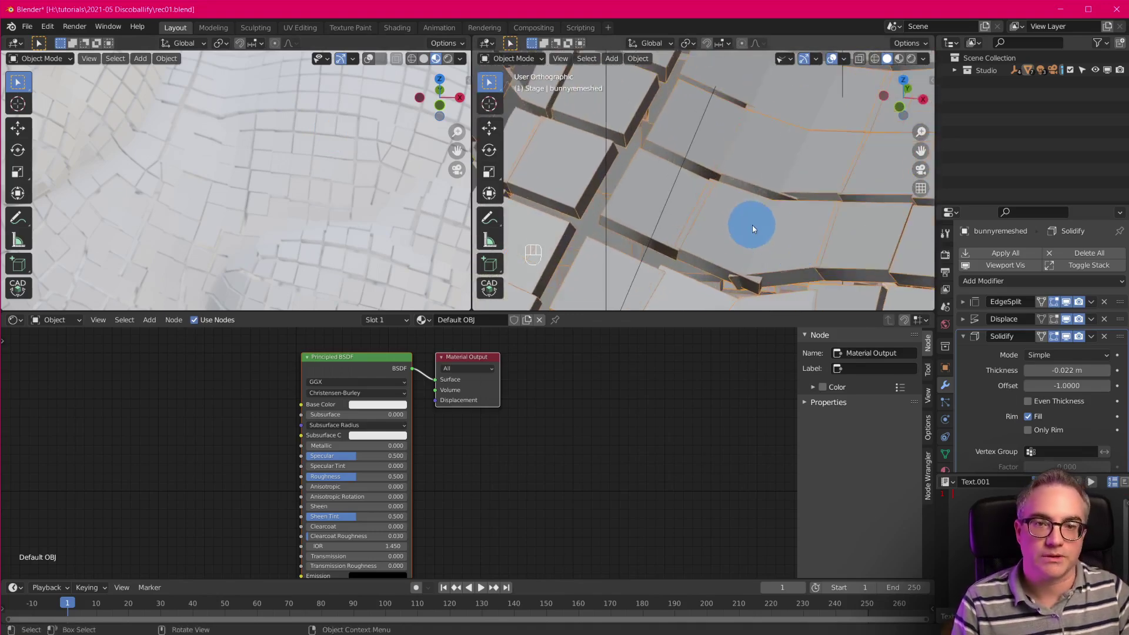
pyautogui.click(1069, 370)
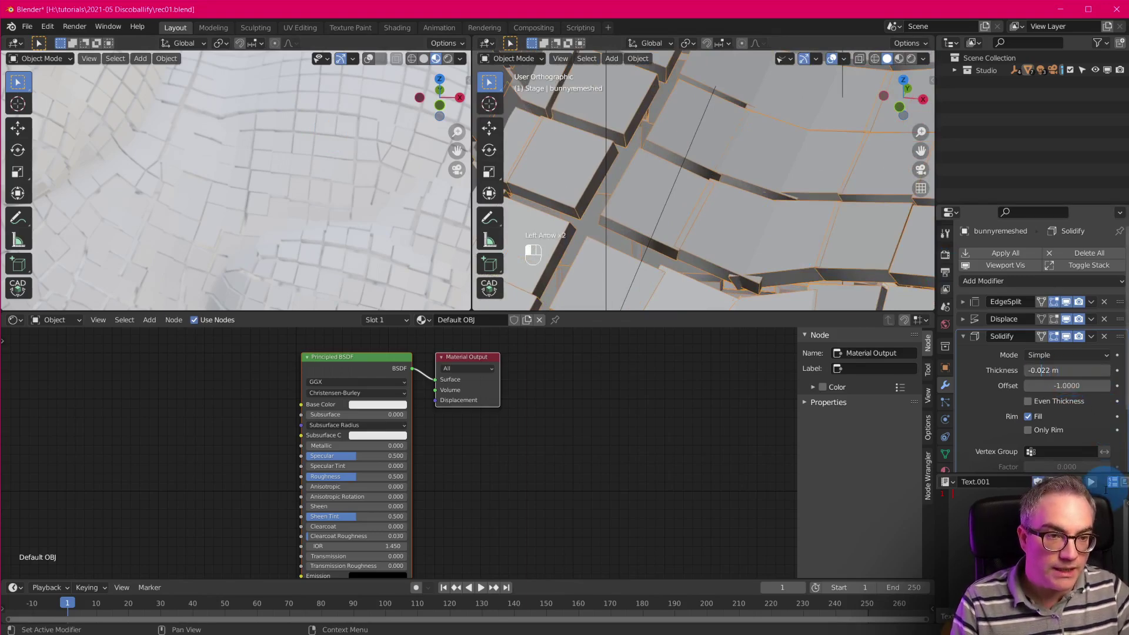
pyautogui.click(1106, 488)
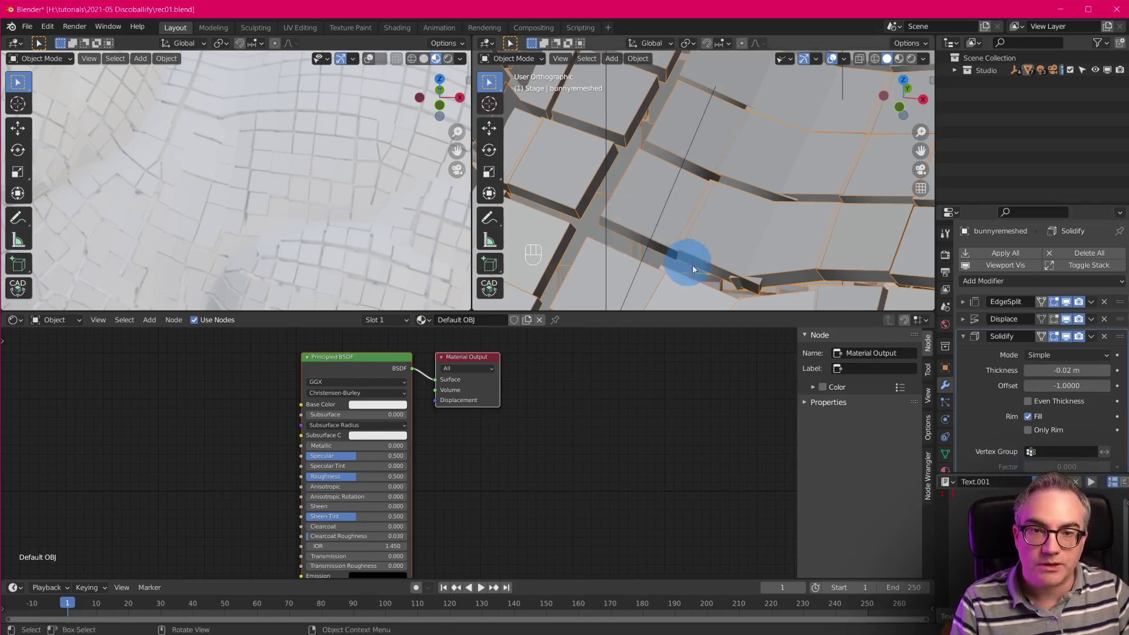
pyautogui.scroll(-6, 774, 233)
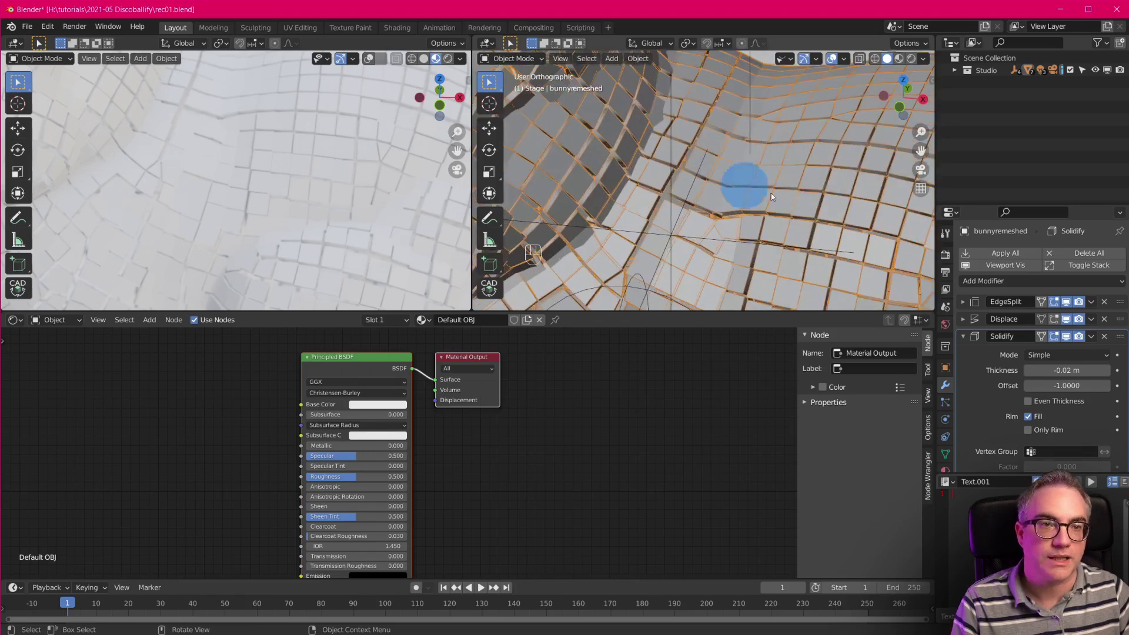
# - Move bunnyremeshed out of the Stage collection into the Scene Collection, and collapse the Stage and Studio collections
pyautogui.click(955, 71)
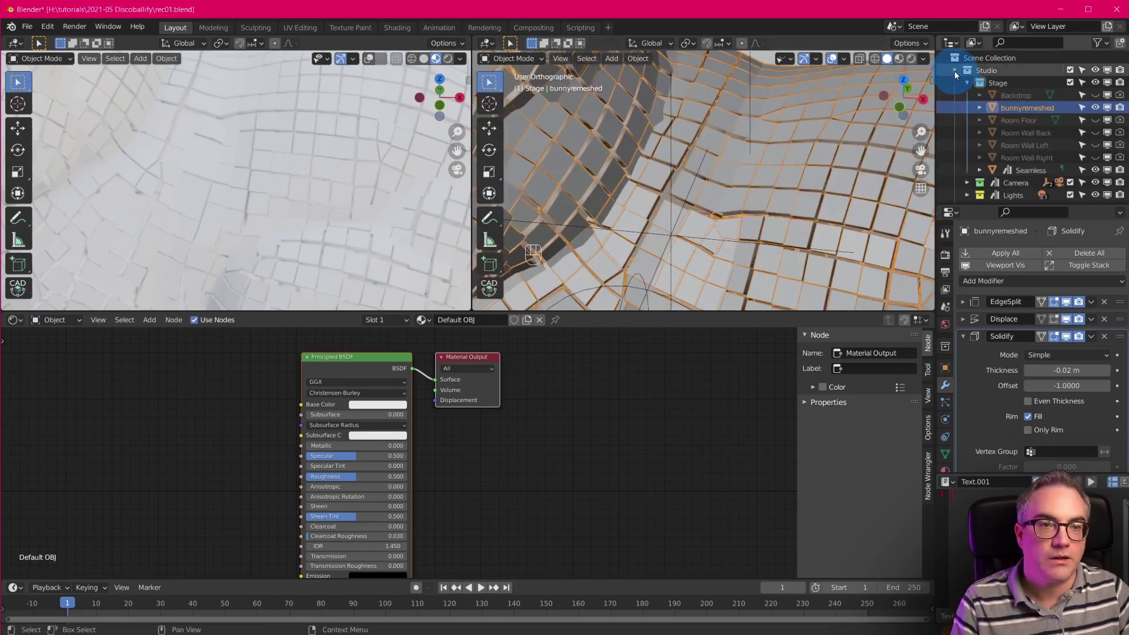
pyautogui.click(1027, 109)
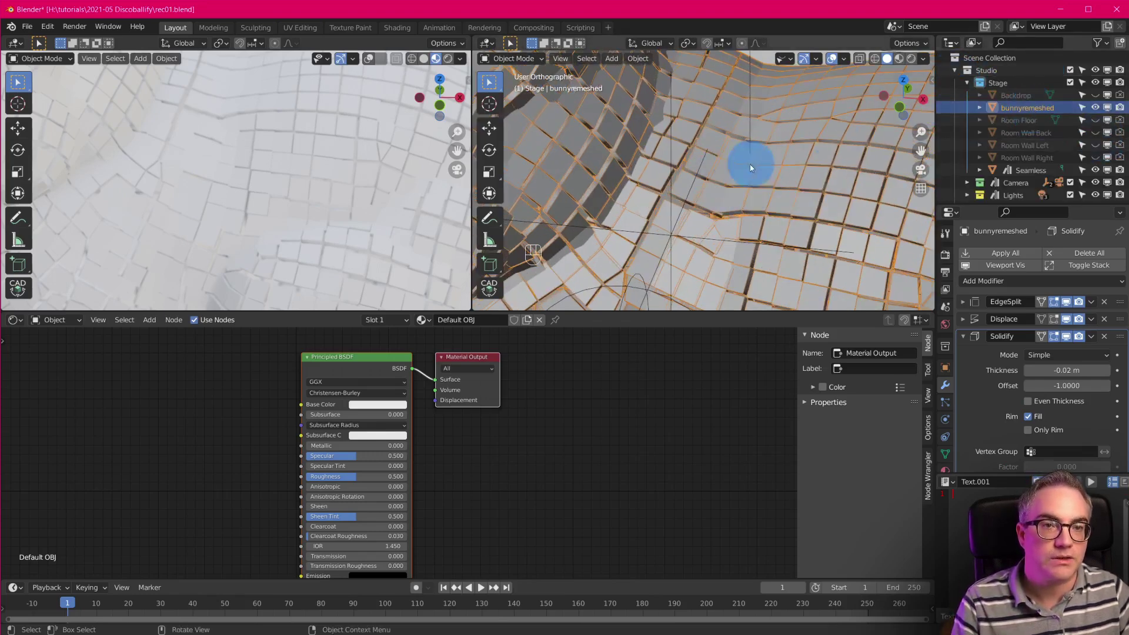
pyautogui.press('m')
pyautogui.click(662, 207)
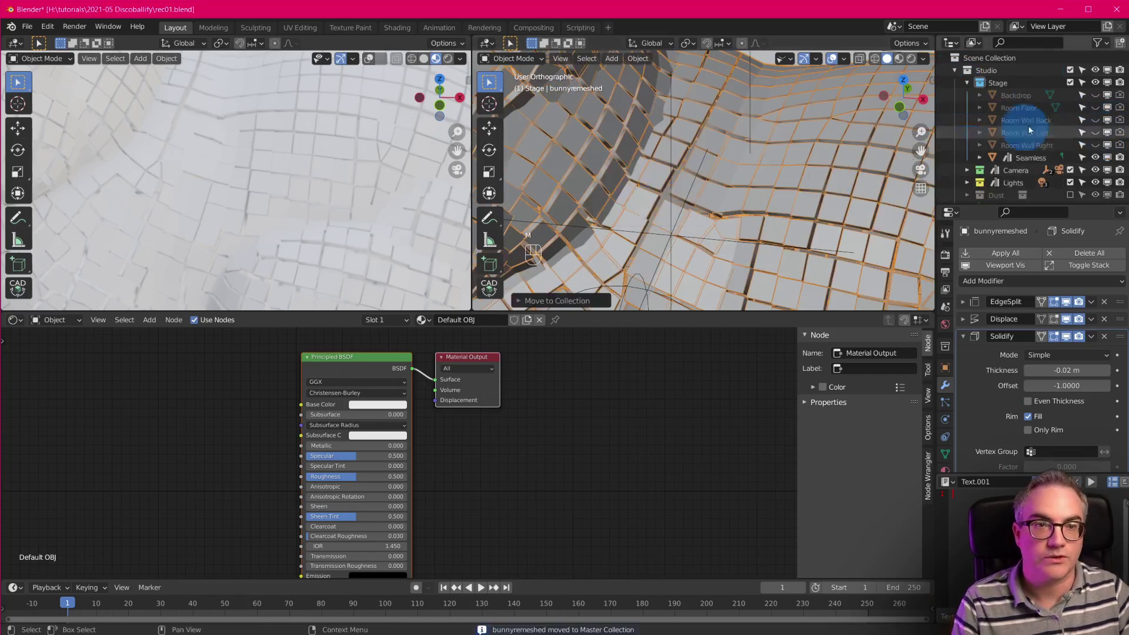
pyautogui.click(968, 83)
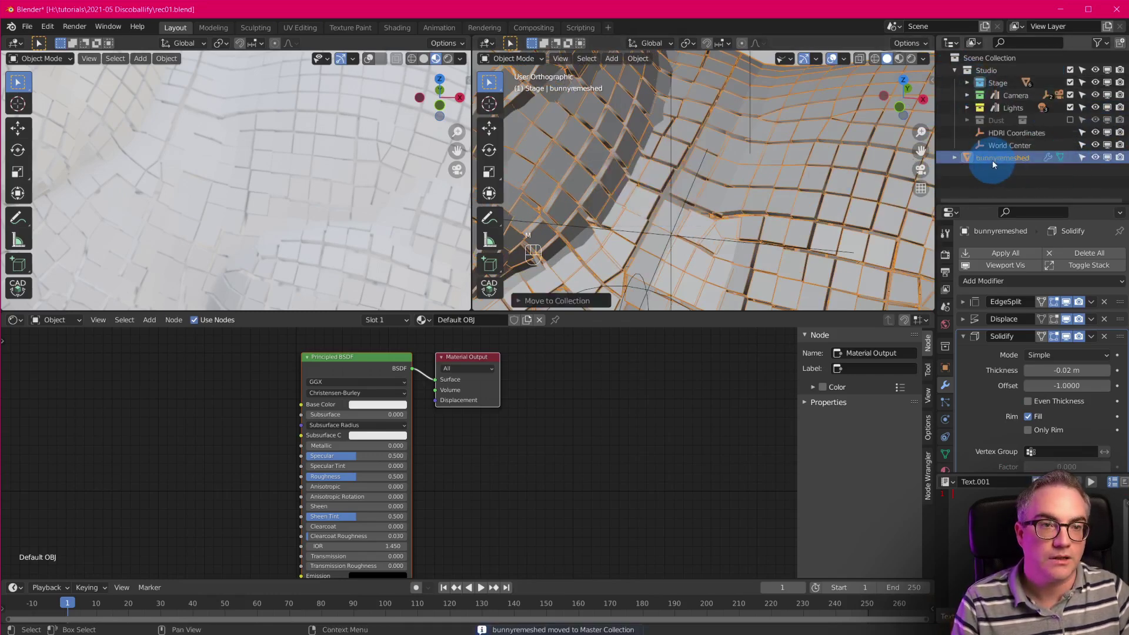
pyautogui.click(955, 71)
pyautogui.click(1007, 83)
# - Apply flat shading to bunnyremeshed and inspect the tile edges up close
pyautogui.click(715, 179)
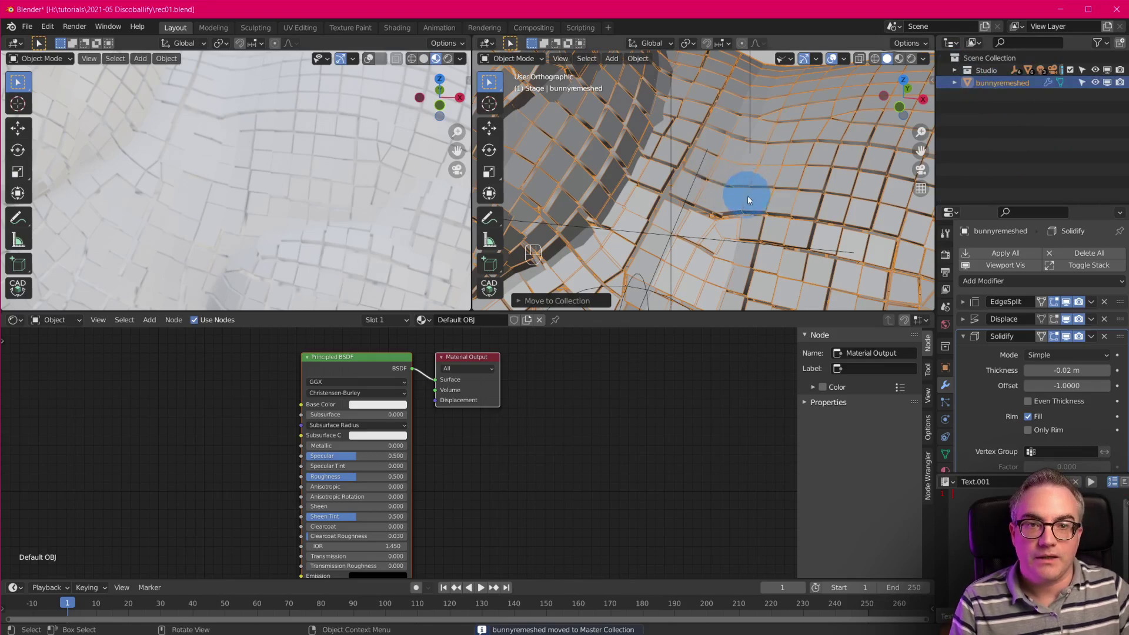
pyautogui.scroll(2, 747, 194)
pyautogui.rightClick(735, 187)
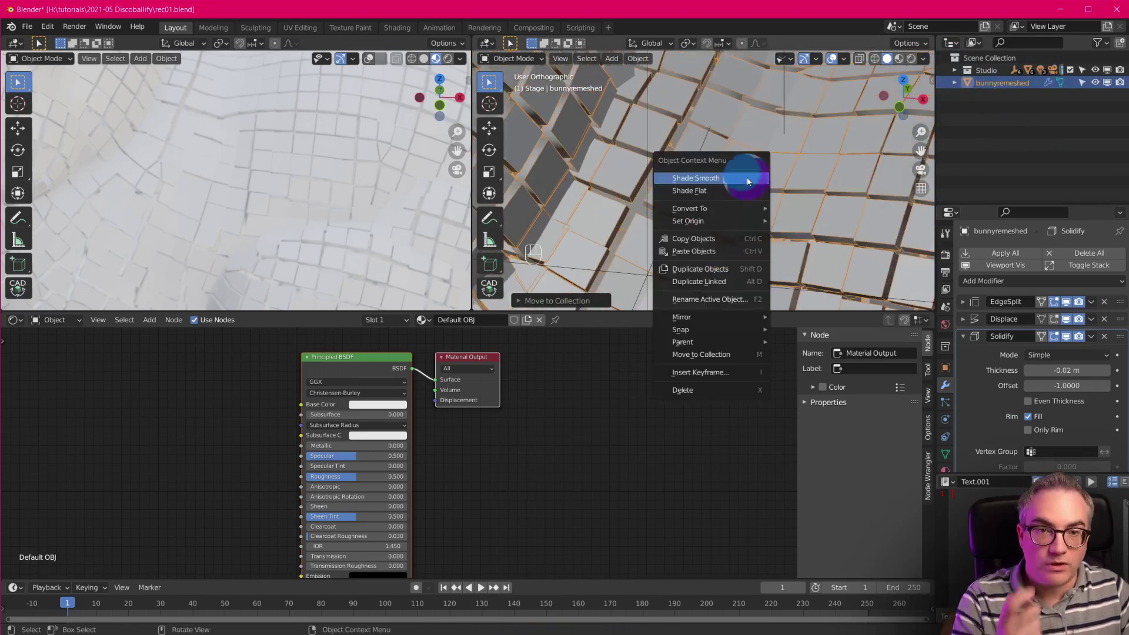
pyautogui.click(731, 195)
pyautogui.moveTo(789, 224); pyautogui.dragTo(679, 237, button='middle')
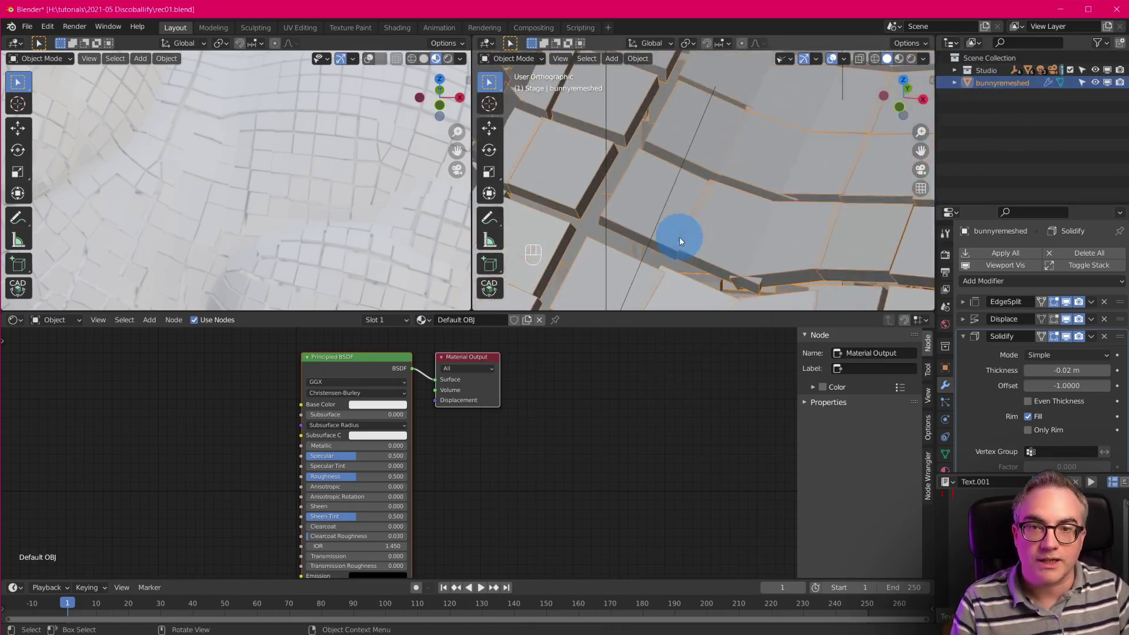
pyautogui.keyDown('shift'); pyautogui.moveTo(665, 118); pyautogui.dragTo(737, 176, button='middle'); pyautogui.keyUp('shift')
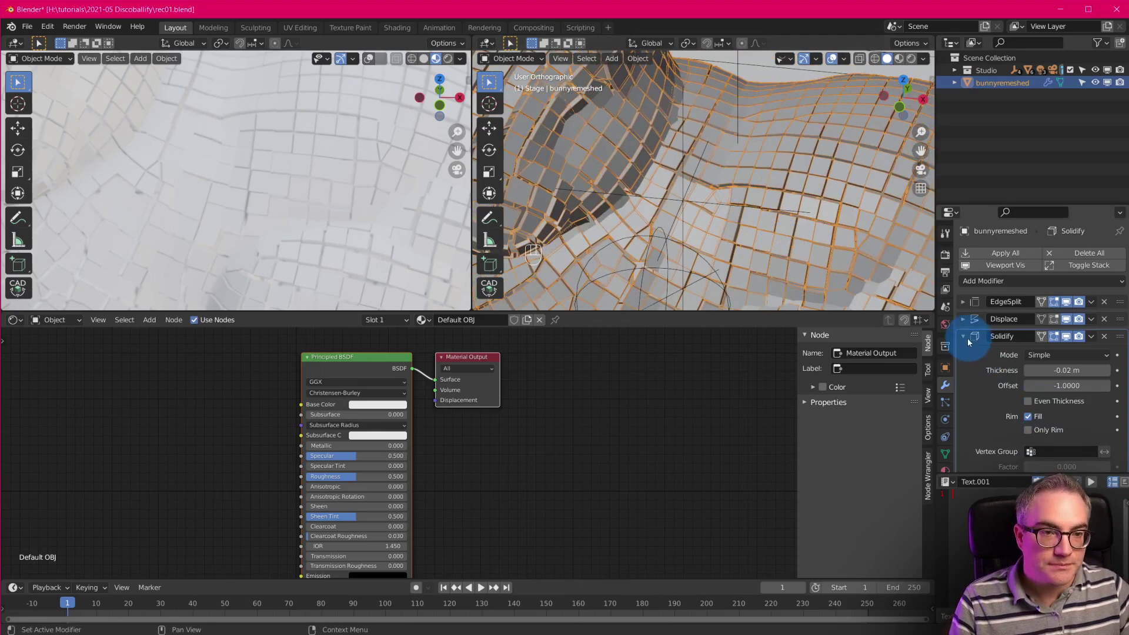
# - Expand the Solidify modifier's Materials settings and set the Rim material offset to 1
pyautogui.scroll(-3, 999, 377)
pyautogui.scroll(-1, 1028, 415)
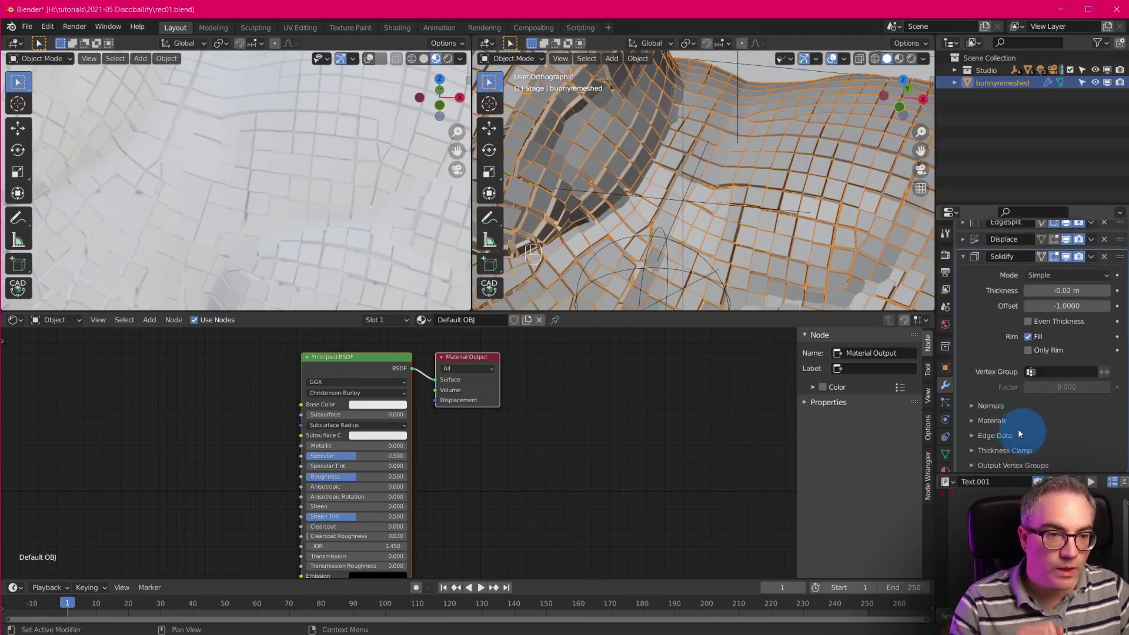
pyautogui.click(977, 421)
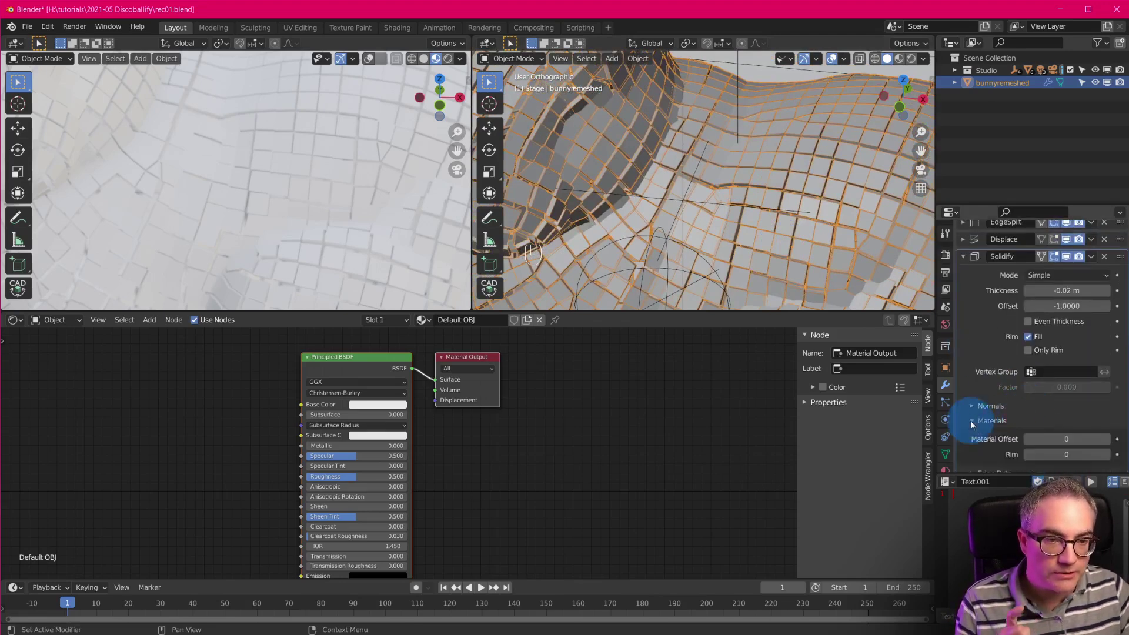
pyautogui.scroll(-2, 1038, 435)
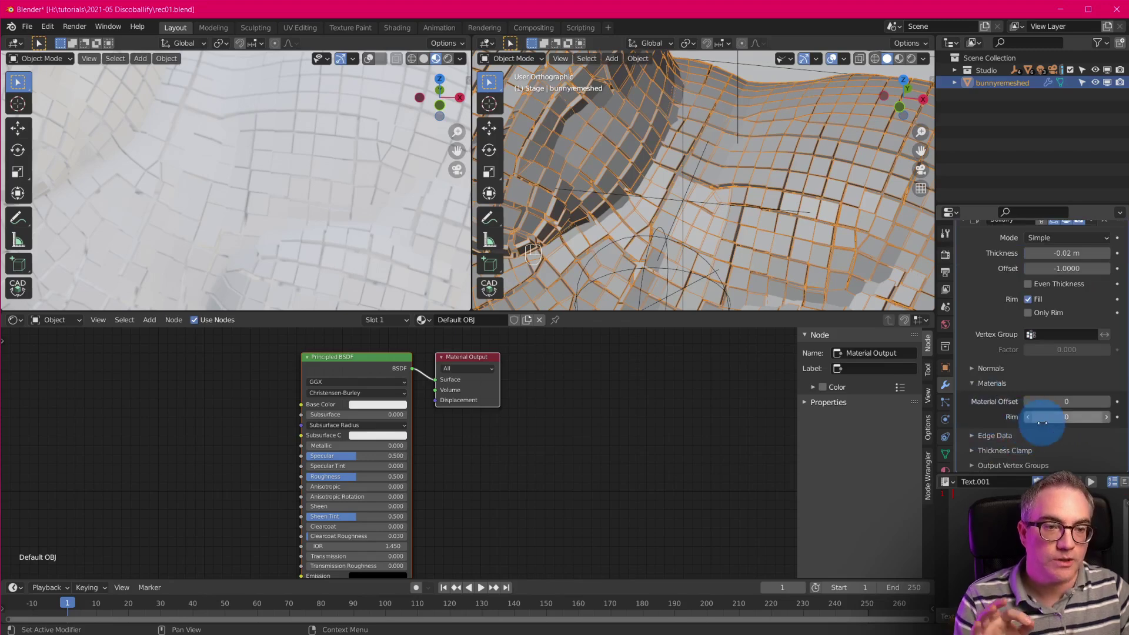
pyautogui.click(764, 227)
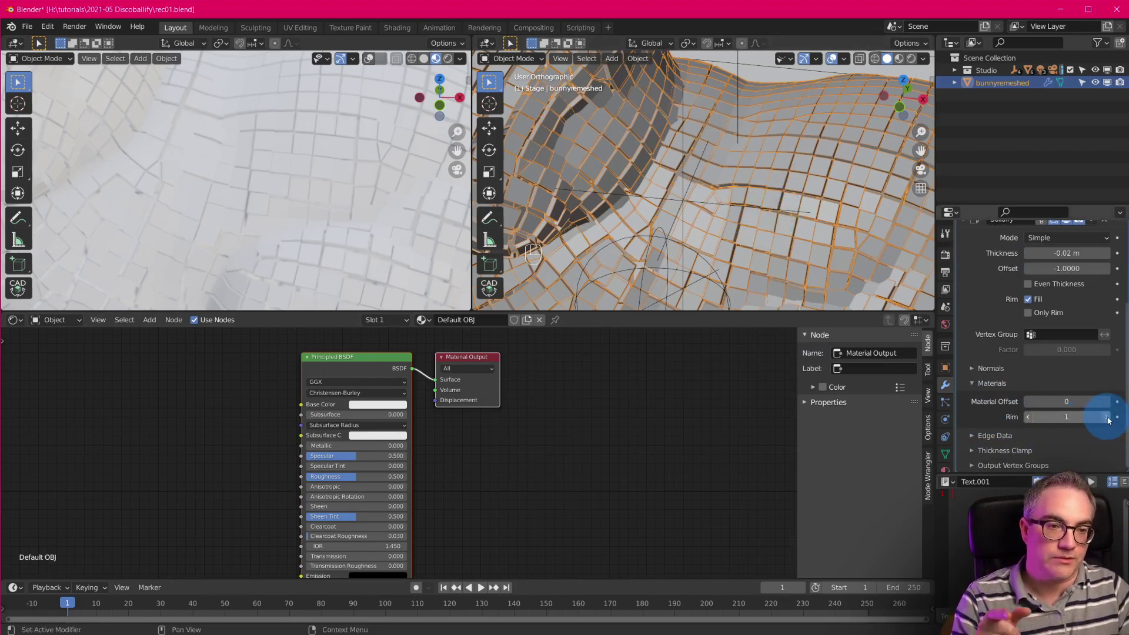
pyautogui.scroll(-2, 928, 376)
pyautogui.scroll(-2, 947, 385)
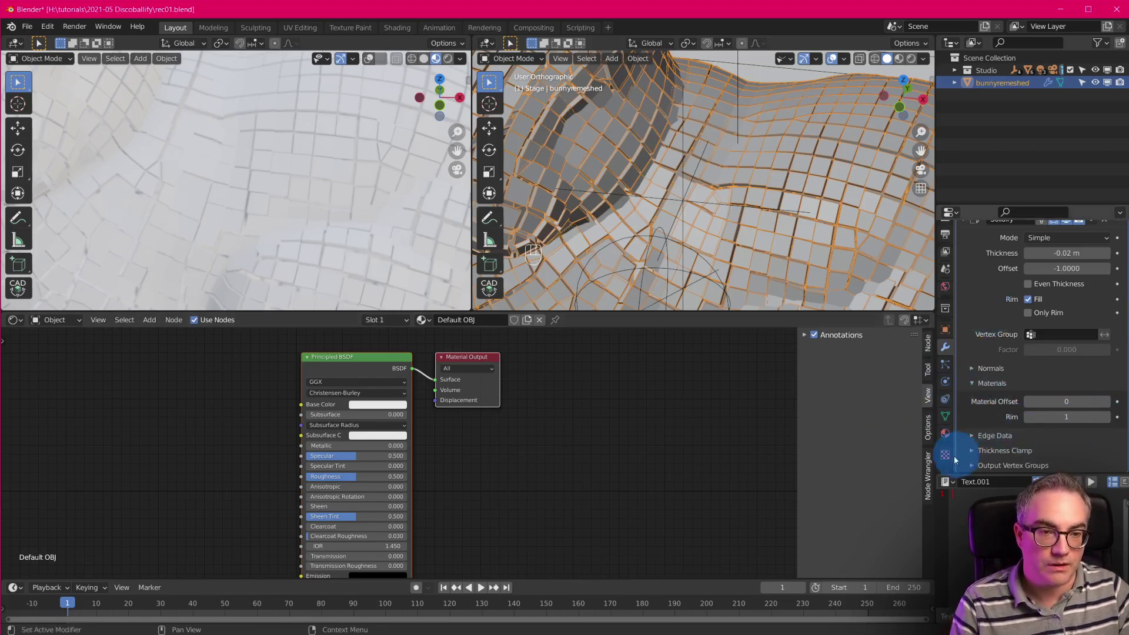
# - Open bunnyremeshed's material settings and rename the Default OBJ material as Mirro
pyautogui.click(945, 433)
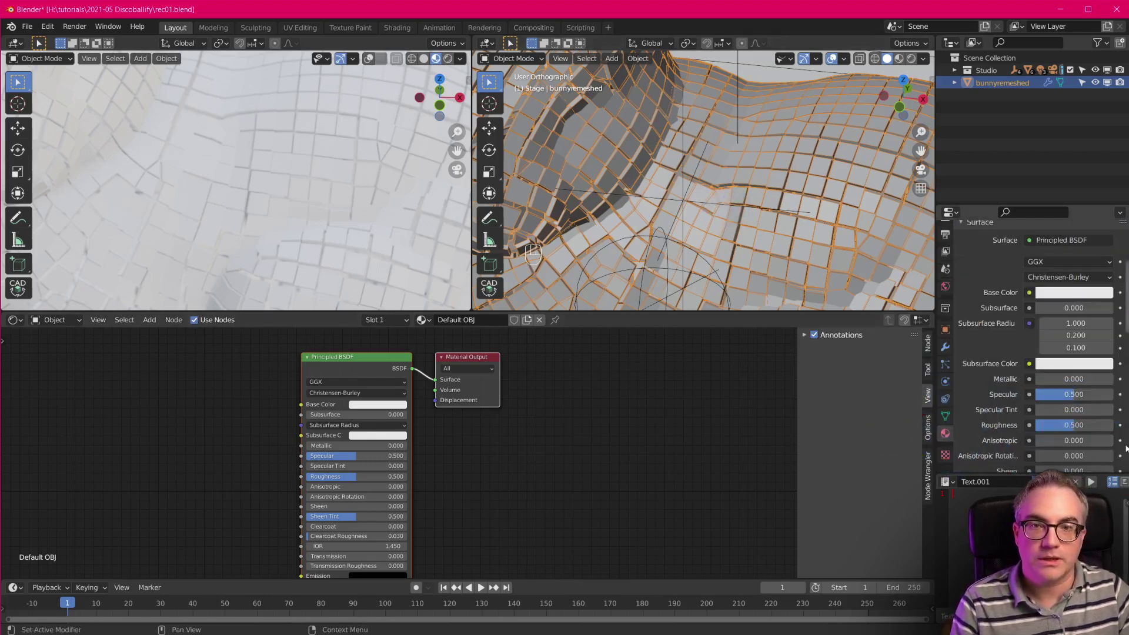
pyautogui.scroll(5, 994, 356)
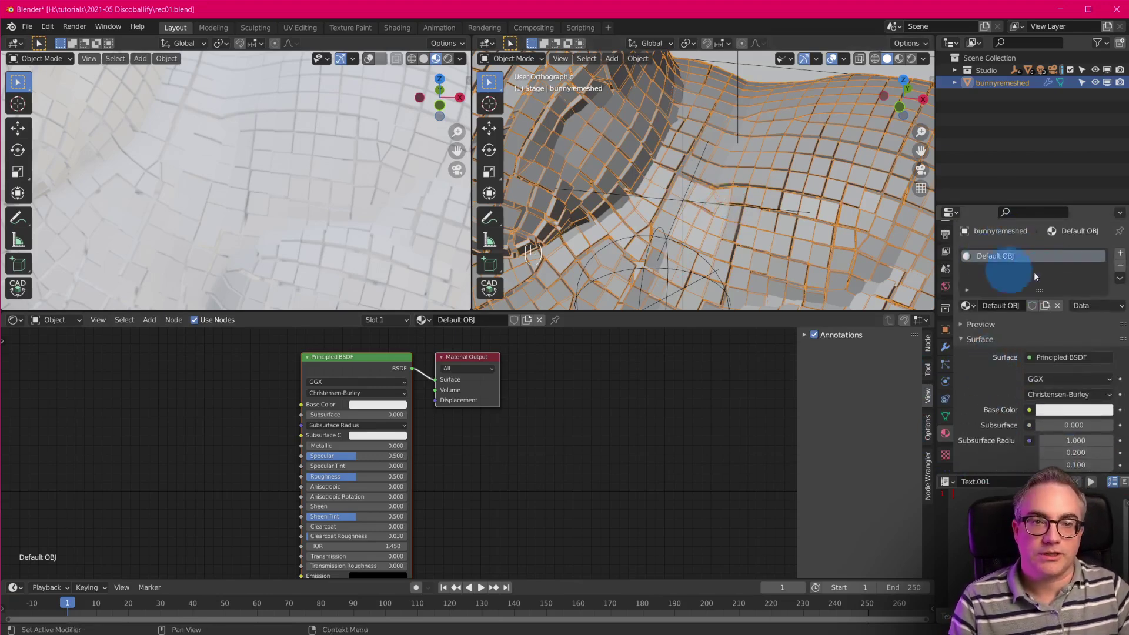
pyautogui.doubleClick(996, 259)
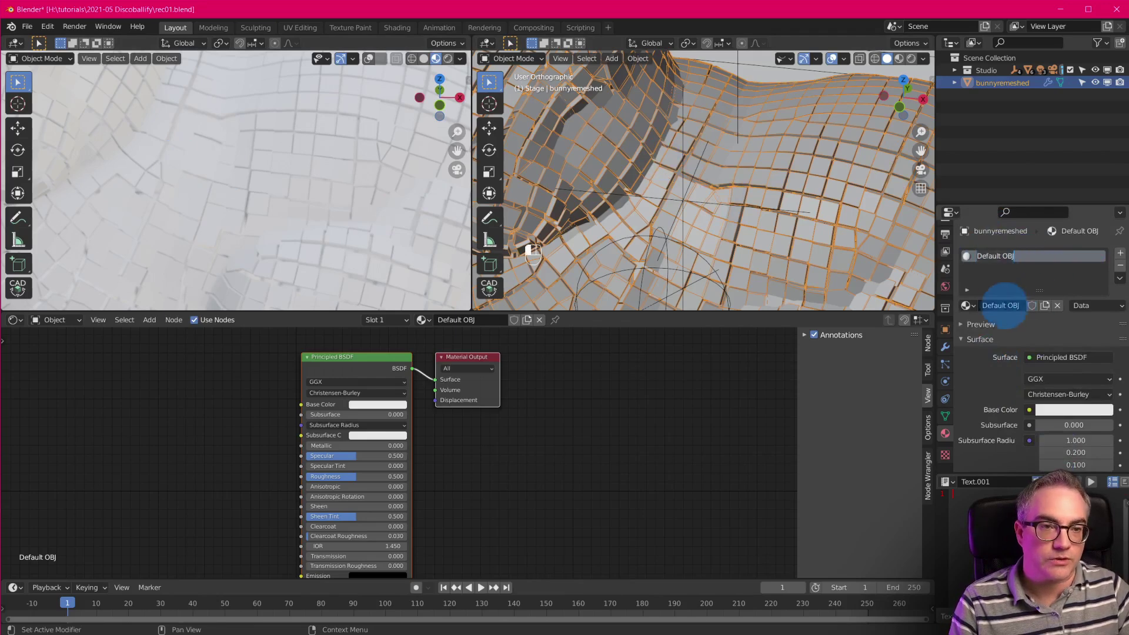
pyautogui.write('Mirro')
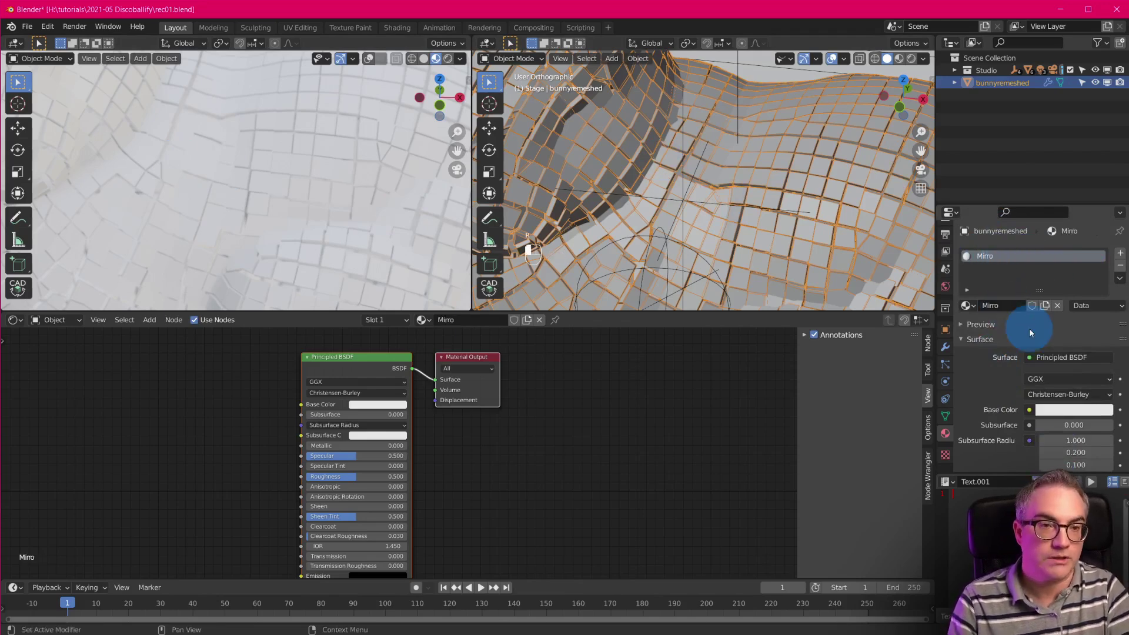
pyautogui.press('Return')
# - Replace the Mirro material's Principled BSDF with a Glossy BSDF connected to the Material Output's Surface
pyautogui.moveTo(512, 456); pyautogui.dragTo(676, 453, button='middle')
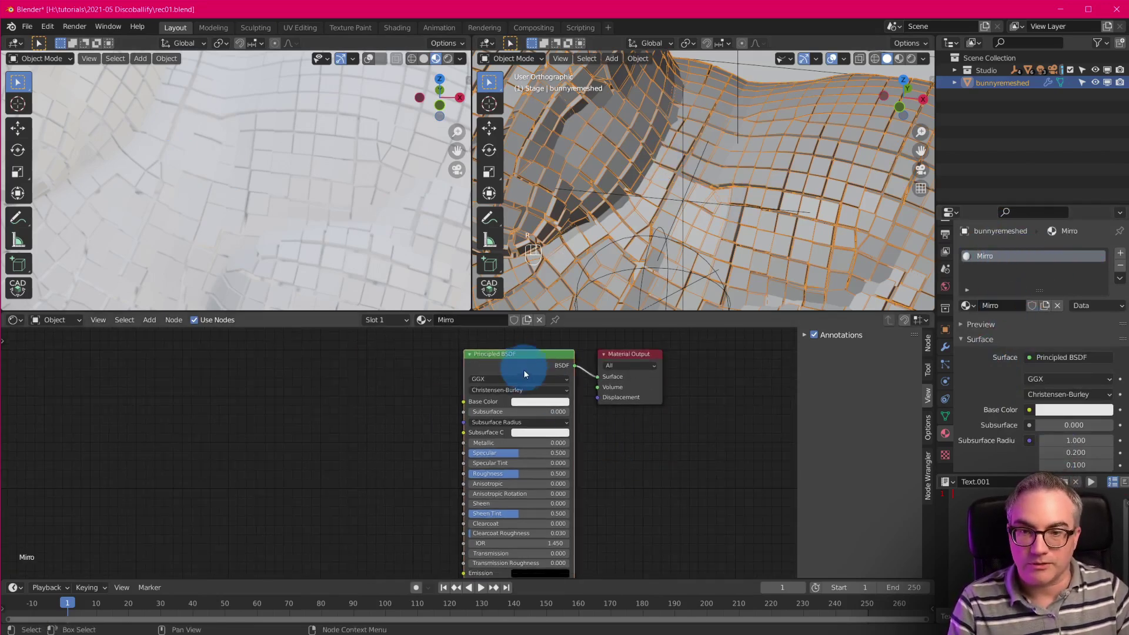
pyautogui.press('x')
pyautogui.hotkey('shift', 'a')
pyautogui.moveTo(447, 443)
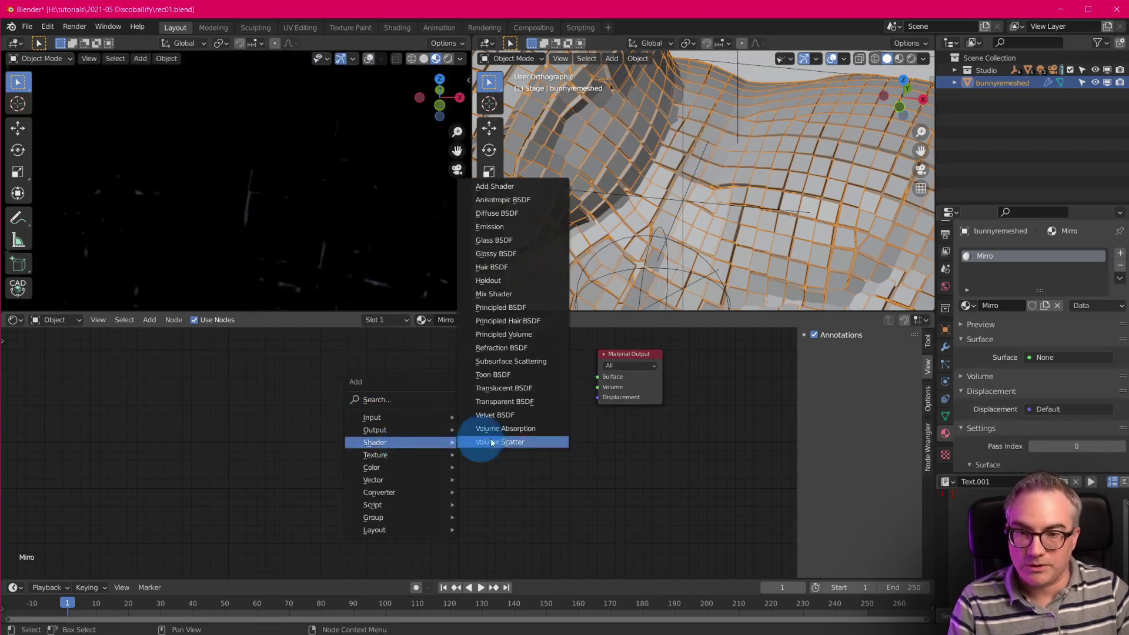
pyautogui.click(537, 254)
pyautogui.click(470, 353)
pyautogui.moveTo(540, 367); pyautogui.dragTo(599, 377)
pyautogui.keyDown('ctrl'); pyautogui.moveTo(588, 447); pyautogui.dragTo(524, 504, button='middle'); pyautogui.keyUp('ctrl')
pyautogui.scroll(2, 523, 500)
# - Set the Glossy BSDF roughness to 0.05 and check the reflections on the tiles
pyautogui.click(524, 477)
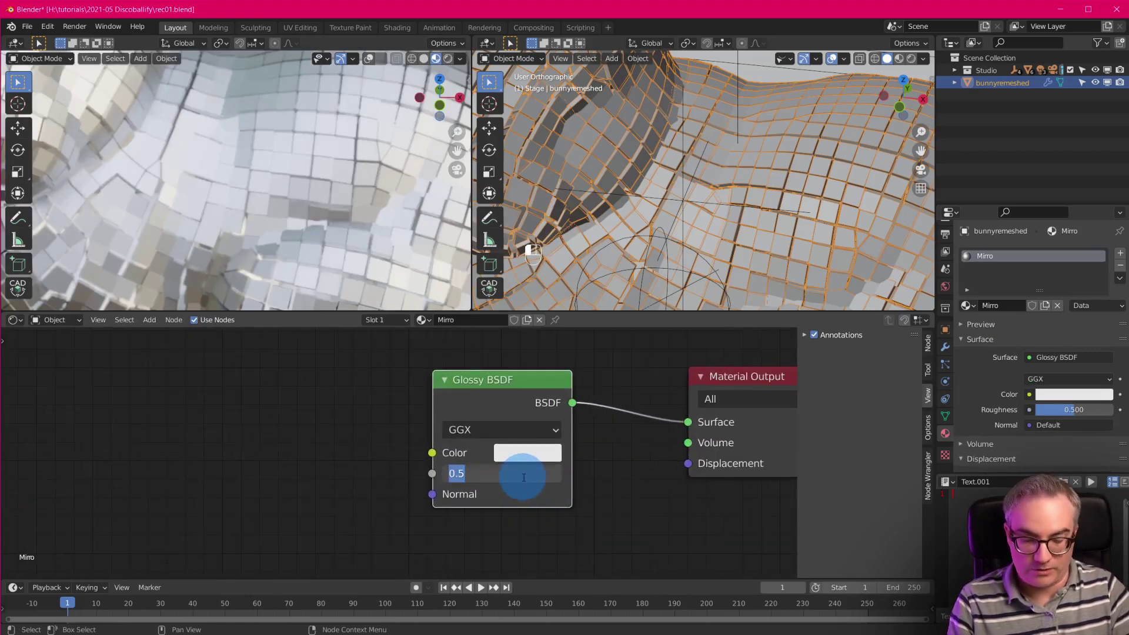
pyautogui.write('.0')
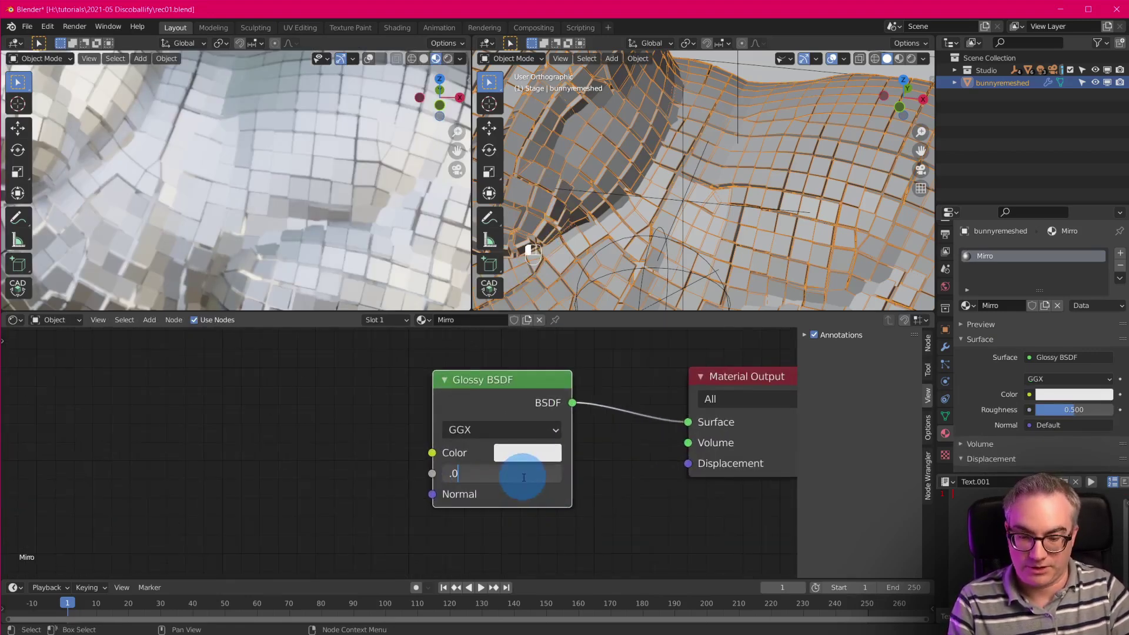
pyautogui.write('5')
pyautogui.press('Return')
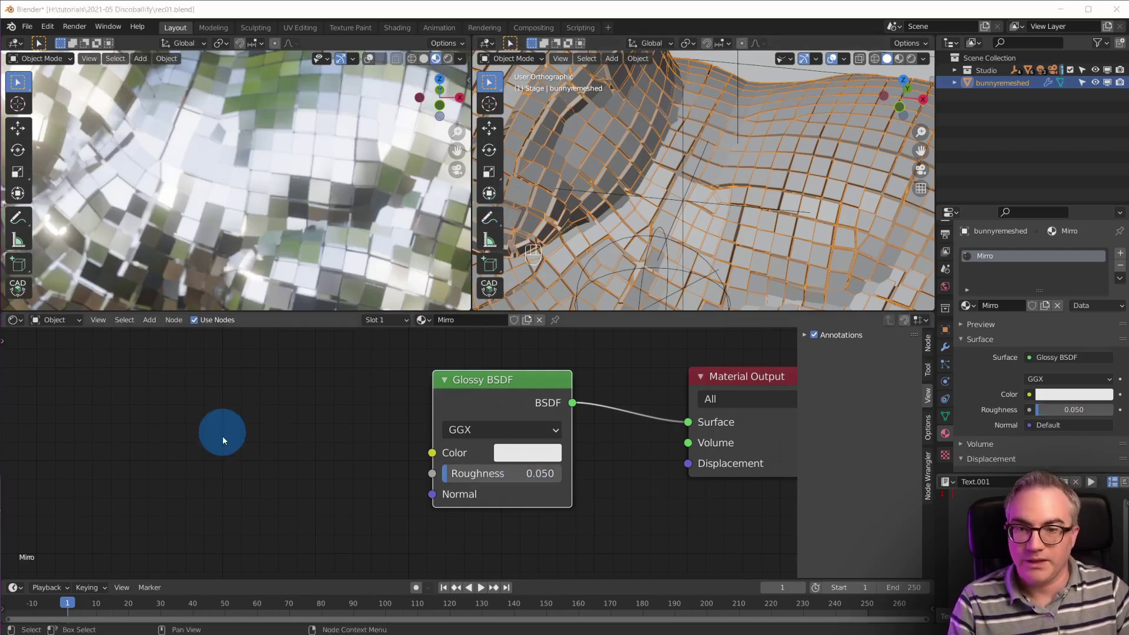
pyautogui.scroll(-6, 246, 234)
pyautogui.scroll(6, 245, 231)
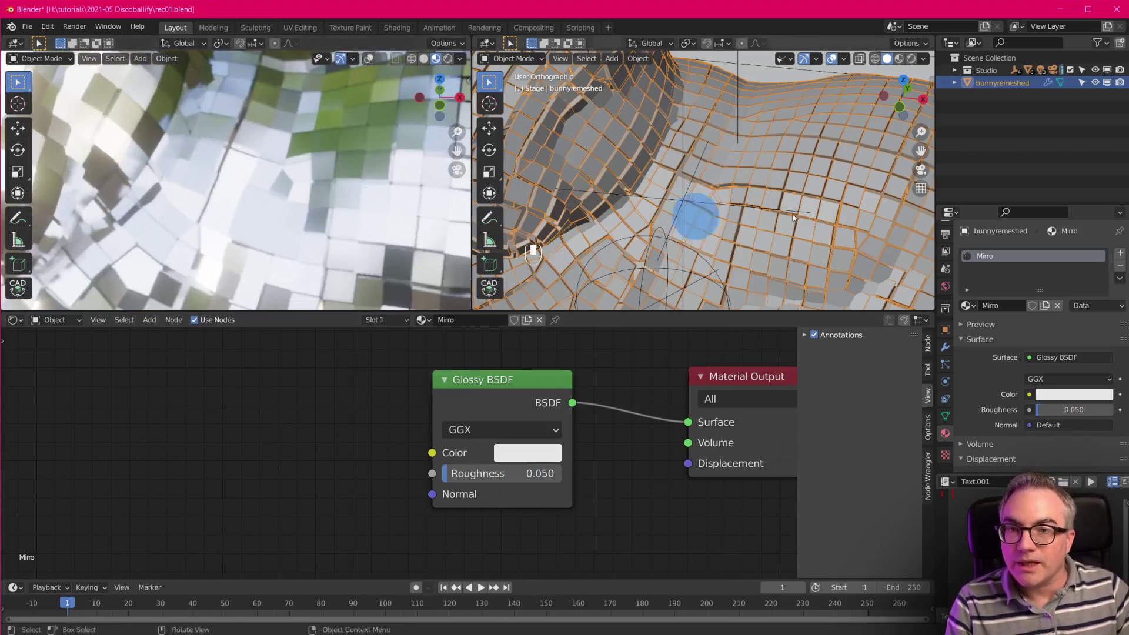
# - Move the Camera Focus empty onto the front of the bunny in top view and check the focused tiles
pyautogui.scroll(-8, 753, 203)
pyautogui.moveTo(908, 303); pyautogui.dragTo(591, 171, button='middle')
pyautogui.click(592, 174)
pyautogui.click(595, 161)
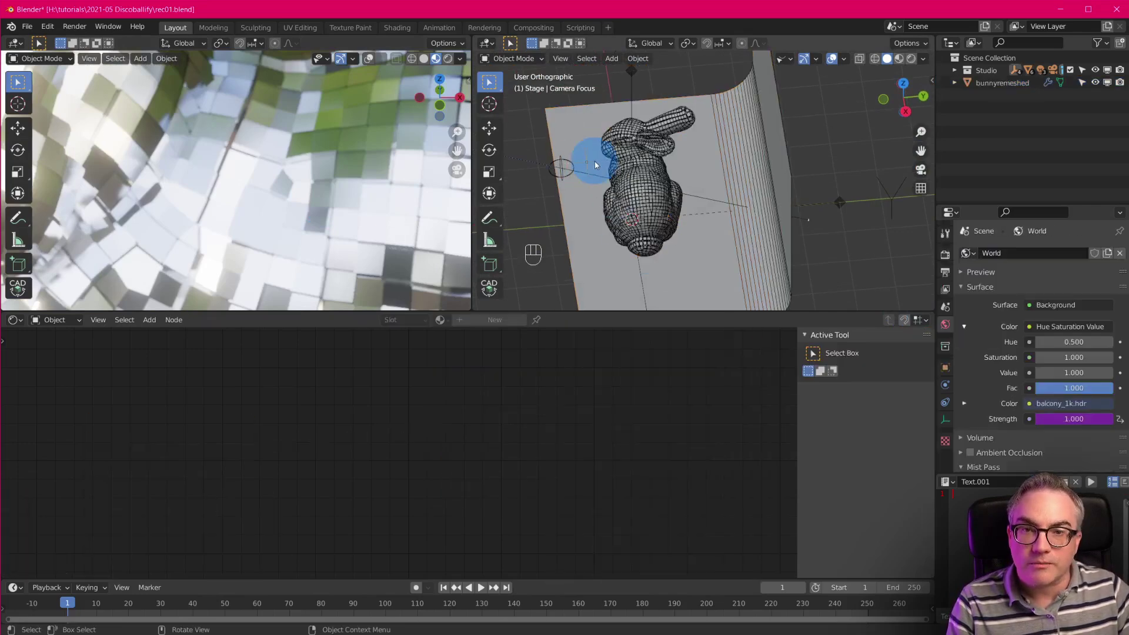
pyautogui.press('KP_7')
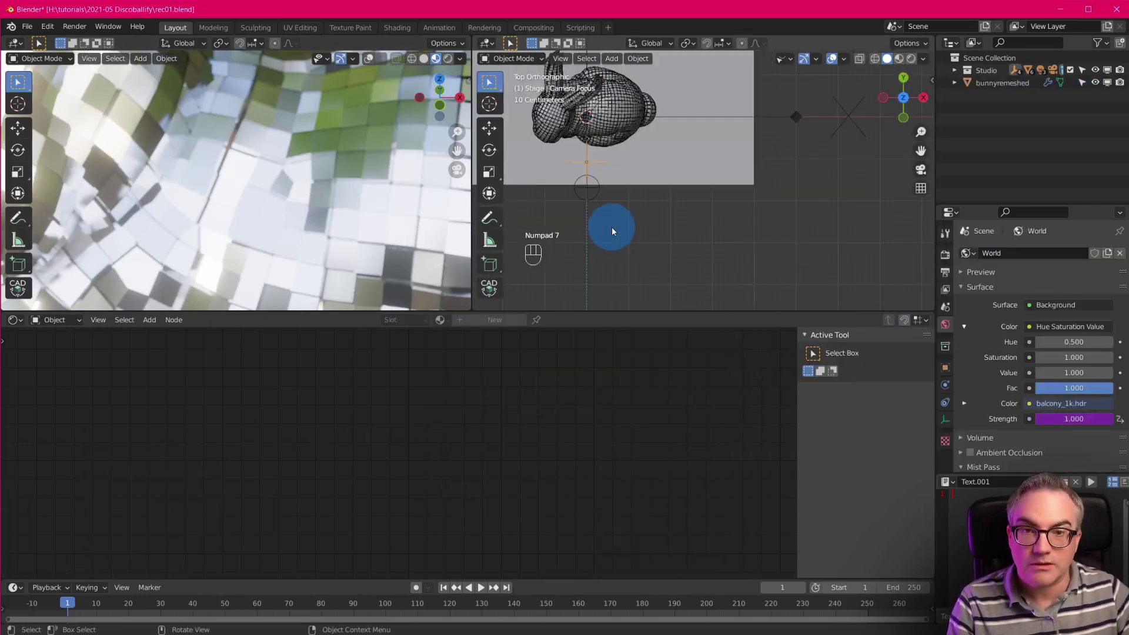
pyautogui.press('g')
pyautogui.click(592, 186)
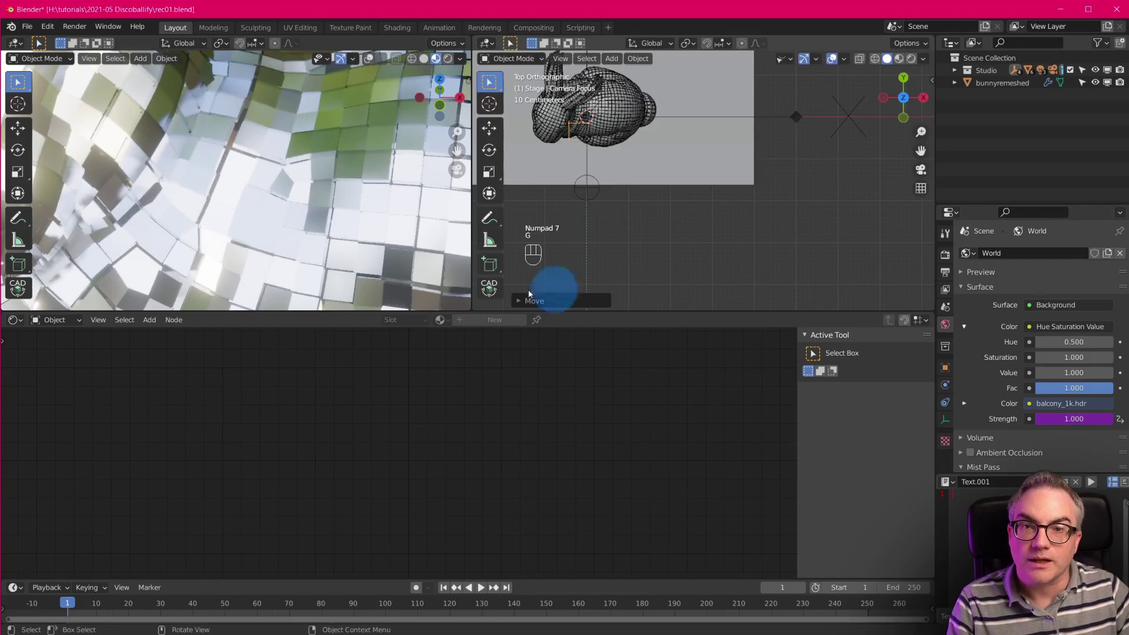
pyautogui.moveTo(369, 237); pyautogui.dragTo(327, 211, button='middle')
pyautogui.keyDown('ctrl'); pyautogui.moveTo(784, 158); pyautogui.dragTo(744, 220, button='middle'); pyautogui.keyUp('ctrl')
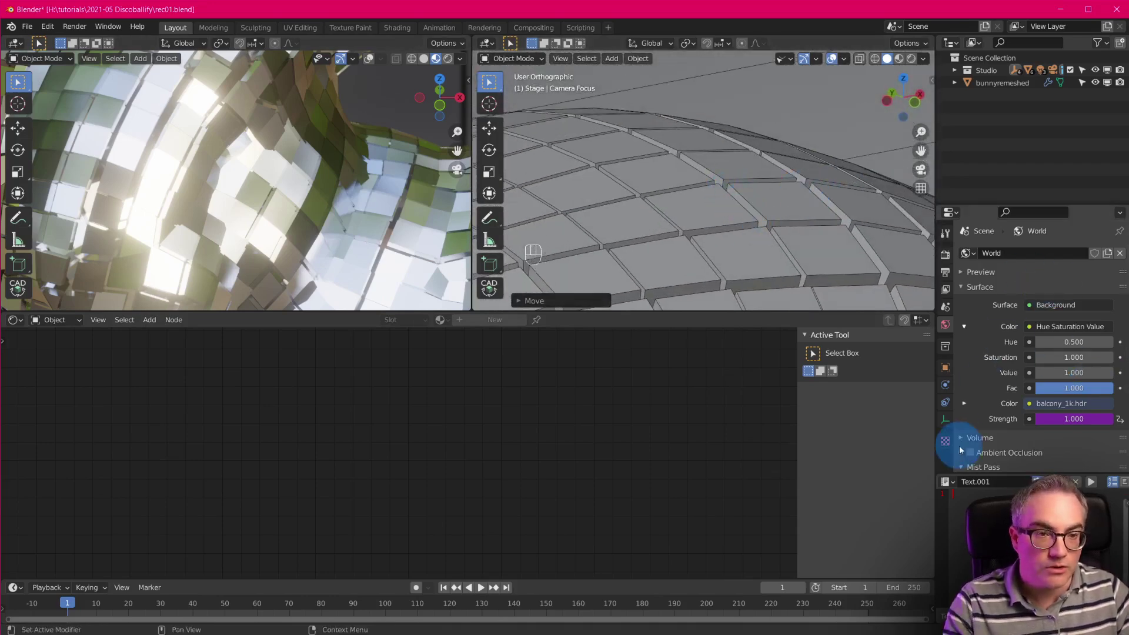
# - Add a second material slot to bunnyremeshed with a new material named Mirror SIDE
pyautogui.click(648, 166)
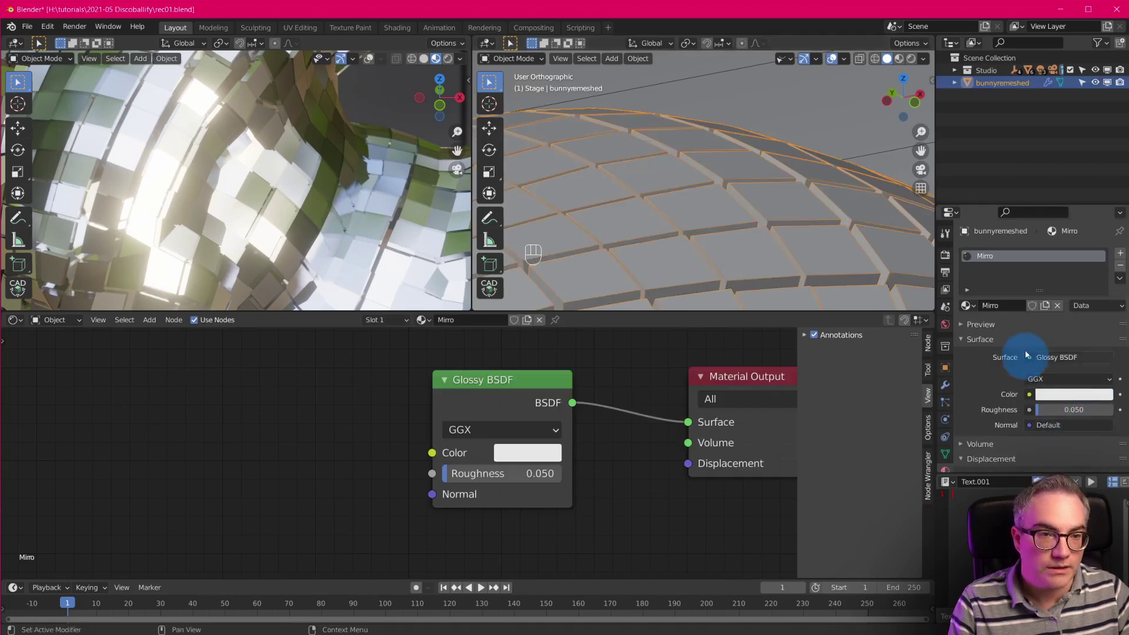
pyautogui.click(1120, 256)
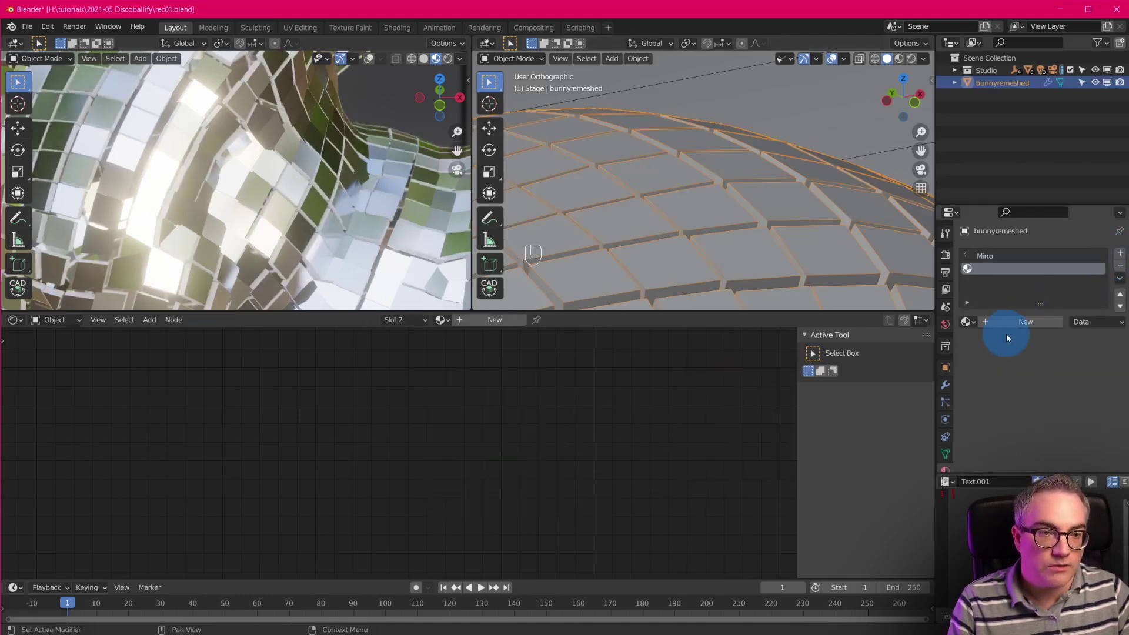
pyautogui.click(1007, 322)
pyautogui.click(1003, 322)
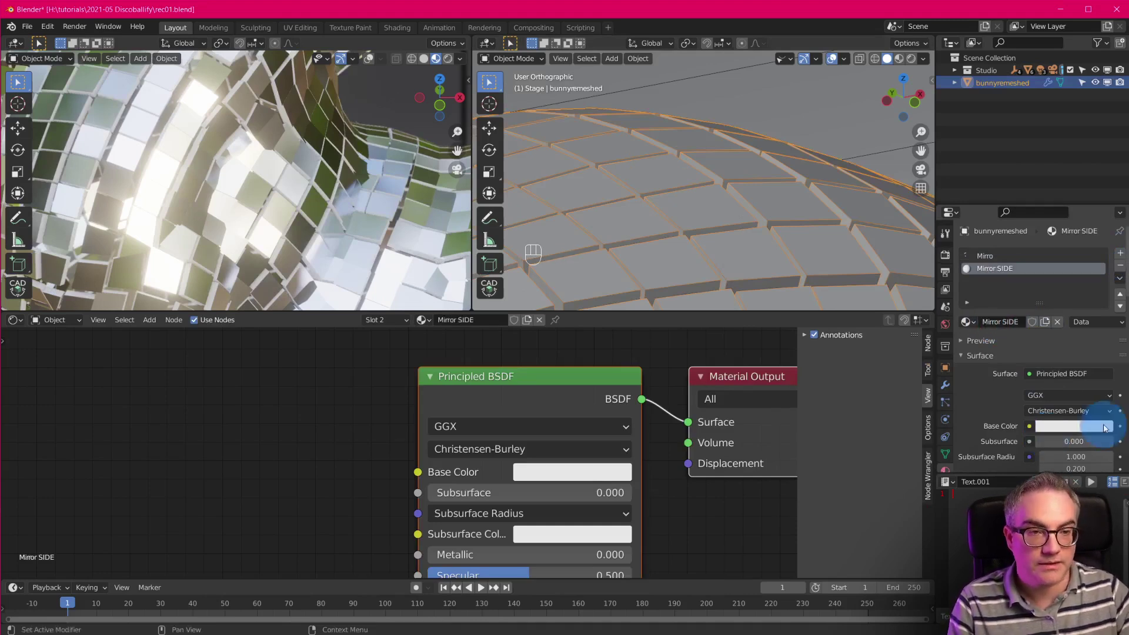
# - Set the Mirror SIDE base color to black and inspect the tile sides with rendered viewport shading
pyautogui.scroll(-1, 518, 412)
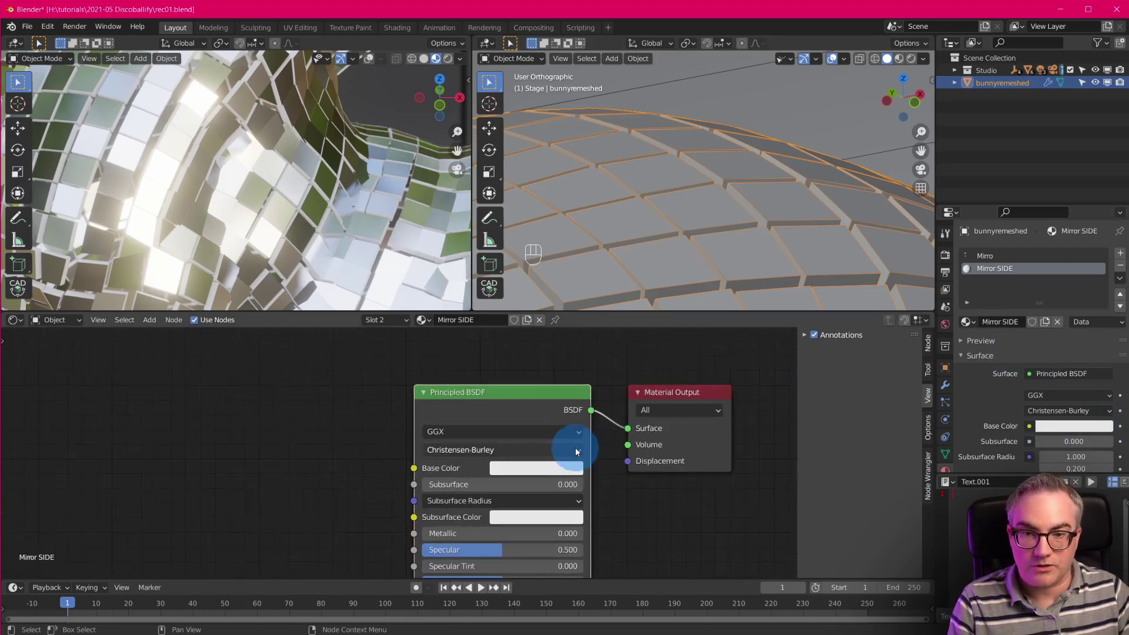
pyautogui.click(520, 469)
pyautogui.moveTo(617, 320); pyautogui.dragTo(616, 363)
pyautogui.scroll(3, 379, 196)
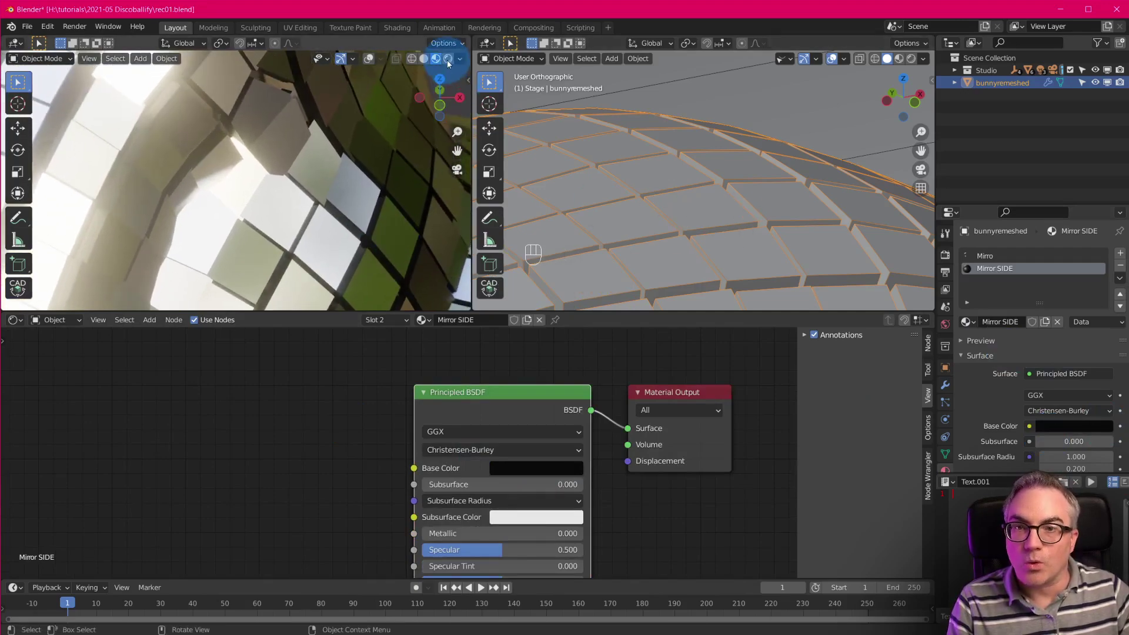
pyautogui.click(448, 58)
pyautogui.moveTo(349, 223); pyautogui.dragTo(353, 194, button='middle')
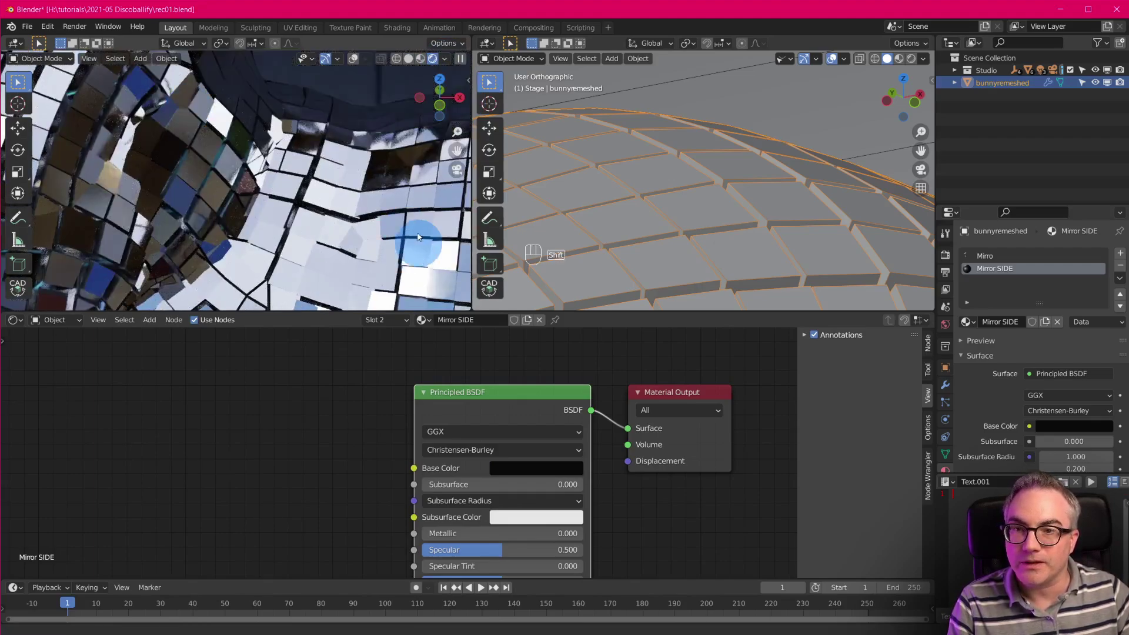
pyautogui.scroll(-3, 841, 293)
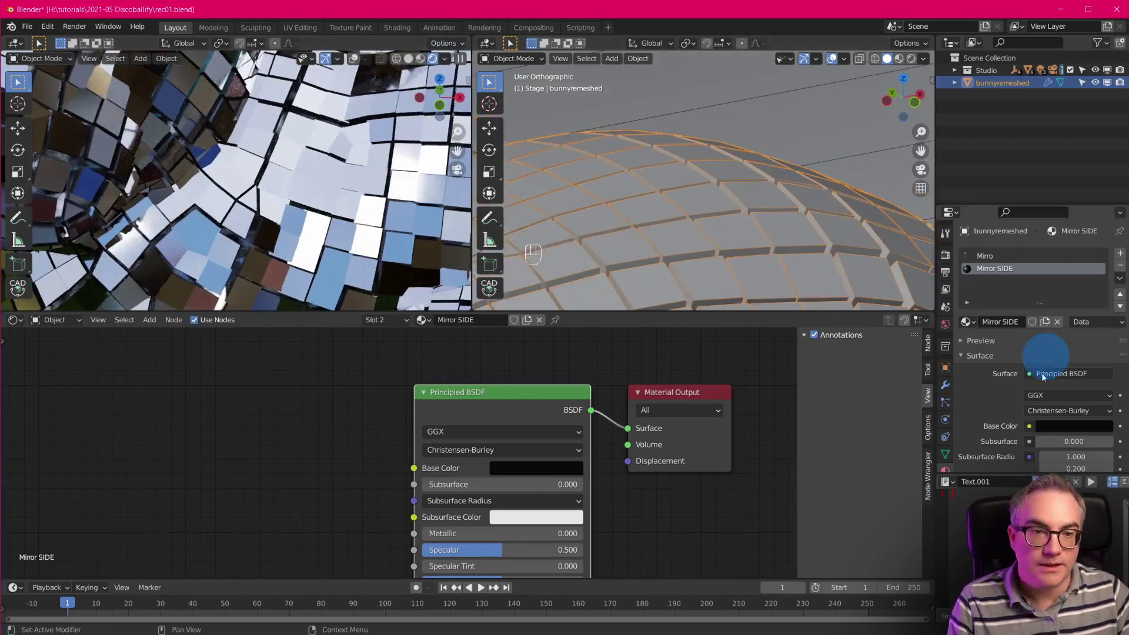
# - Set the Displace modifier's strength to 0.05 to narrow the gaps, and collapse its settings
pyautogui.click(945, 385)
pyautogui.click(963, 320)
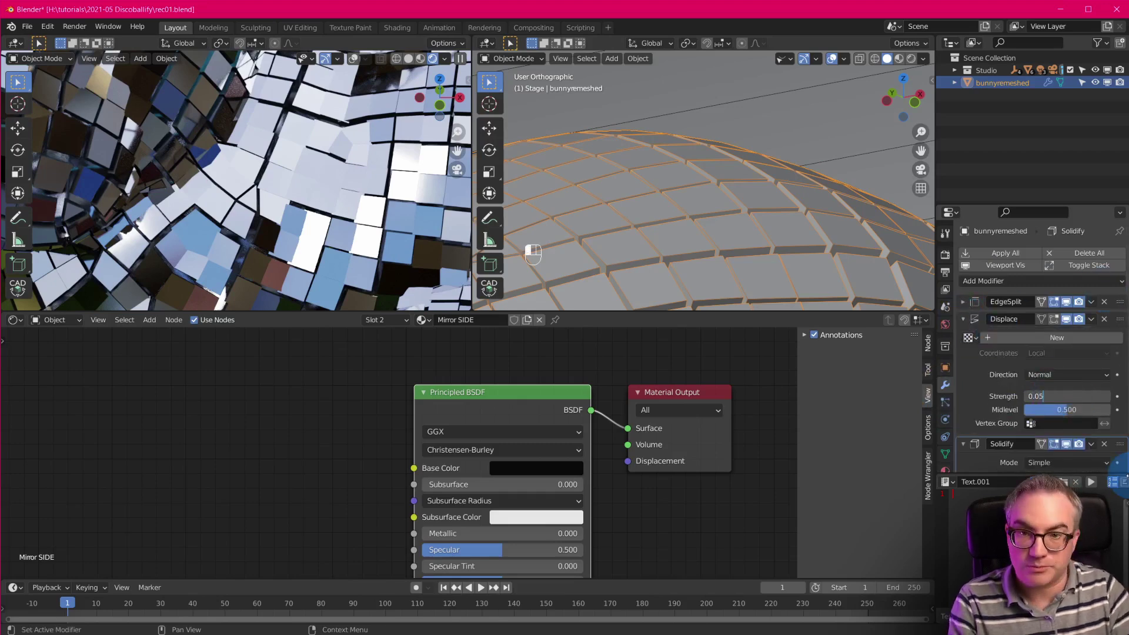
pyautogui.press('Return')
pyautogui.click(963, 319)
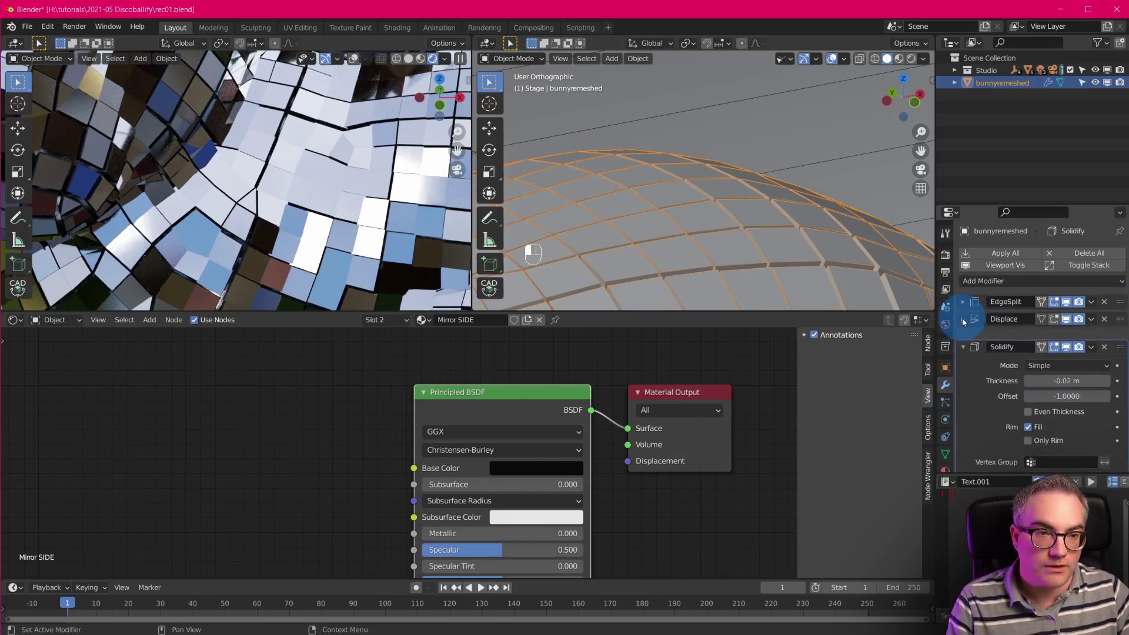
pyautogui.click(514, 226)
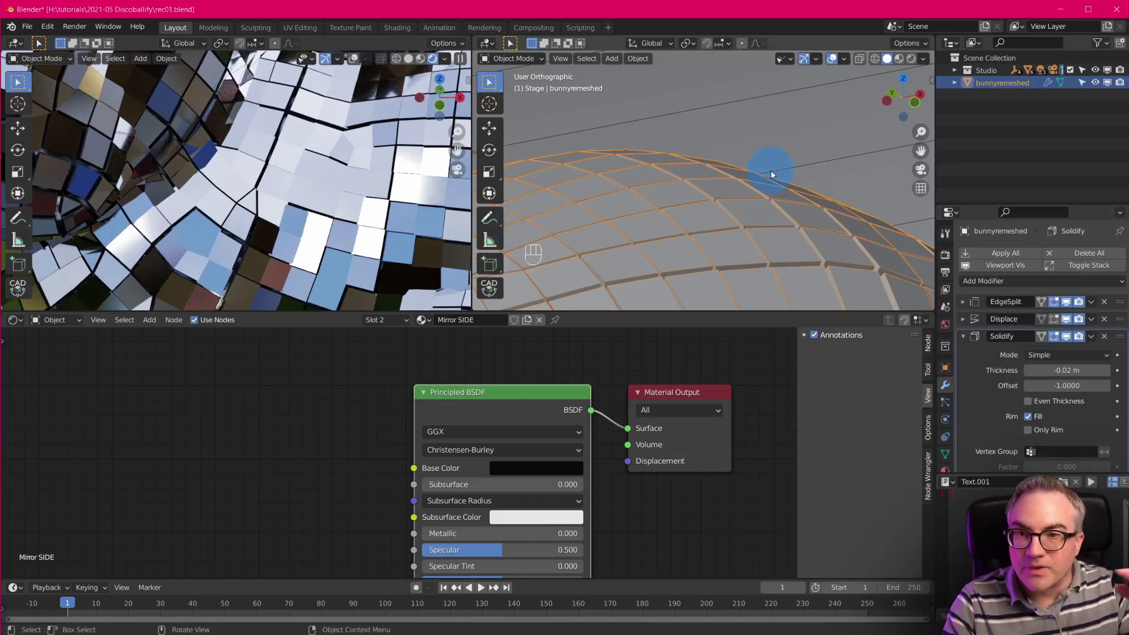
# - Inspect the rendered mirror tiles across the bunny's body and collapse the Solidify settings
pyautogui.keyDown('shift'); pyautogui.moveTo(142, 140); pyautogui.dragTo(368, 260, button='middle'); pyautogui.keyUp('shift')
pyautogui.scroll(8, 302, 188)
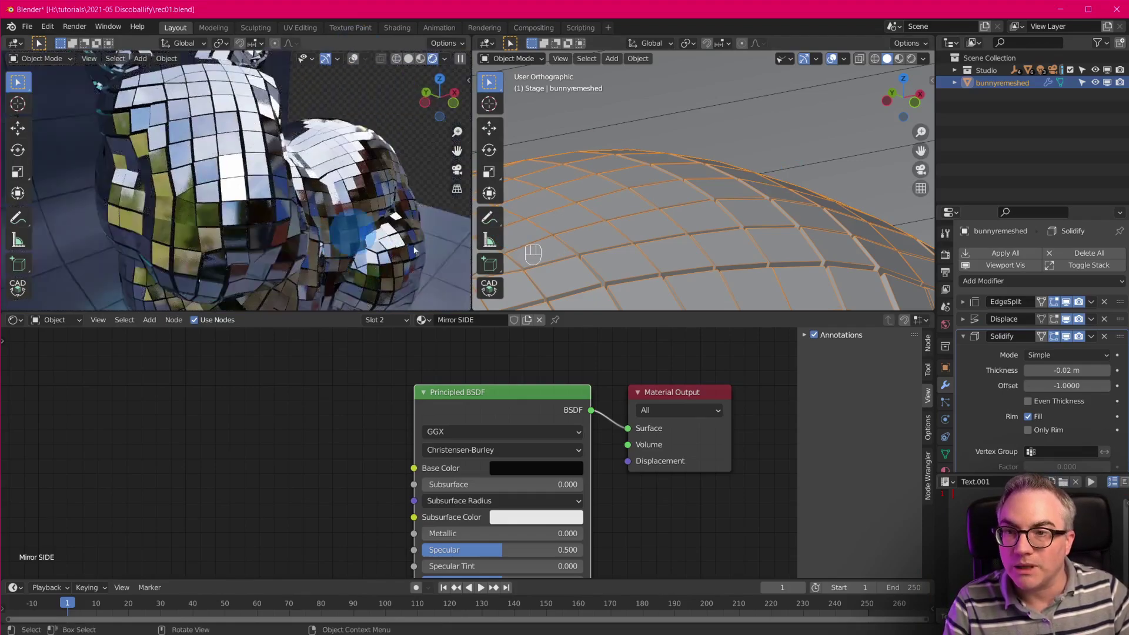
pyautogui.click(964, 337)
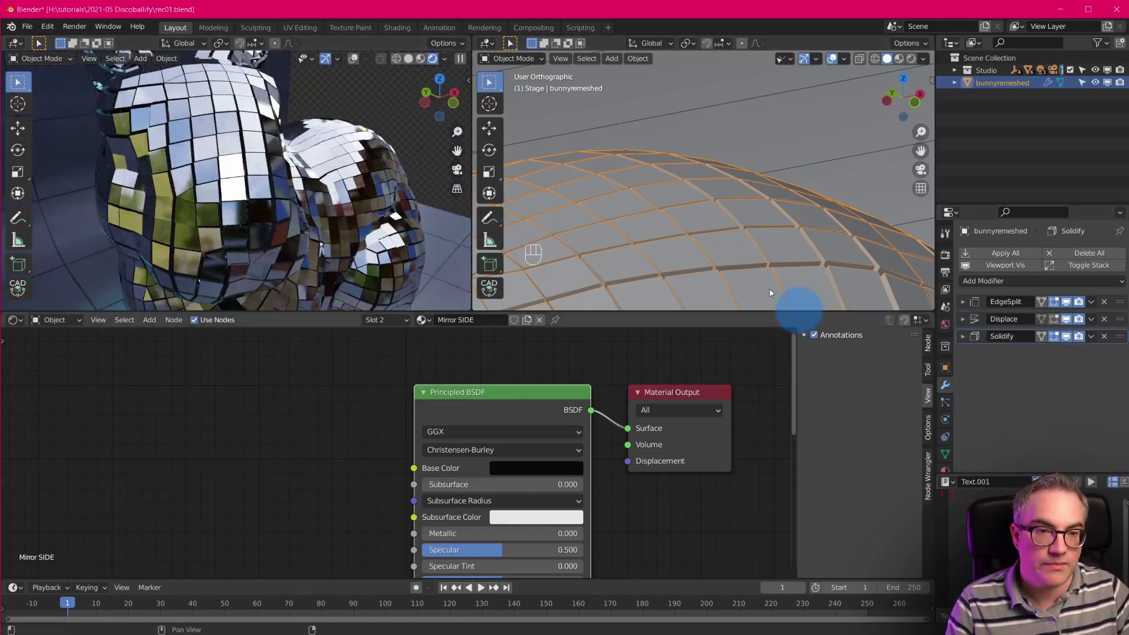
# - Add a Bevel modifier to bunnyremeshed and set its amount to 0.001 m
pyautogui.scroll(2, 285, 186)
pyautogui.keyDown('ctrl'); pyautogui.moveTo(602, 237); pyautogui.dragTo(635, 246, button='middle'); pyautogui.keyUp('ctrl')
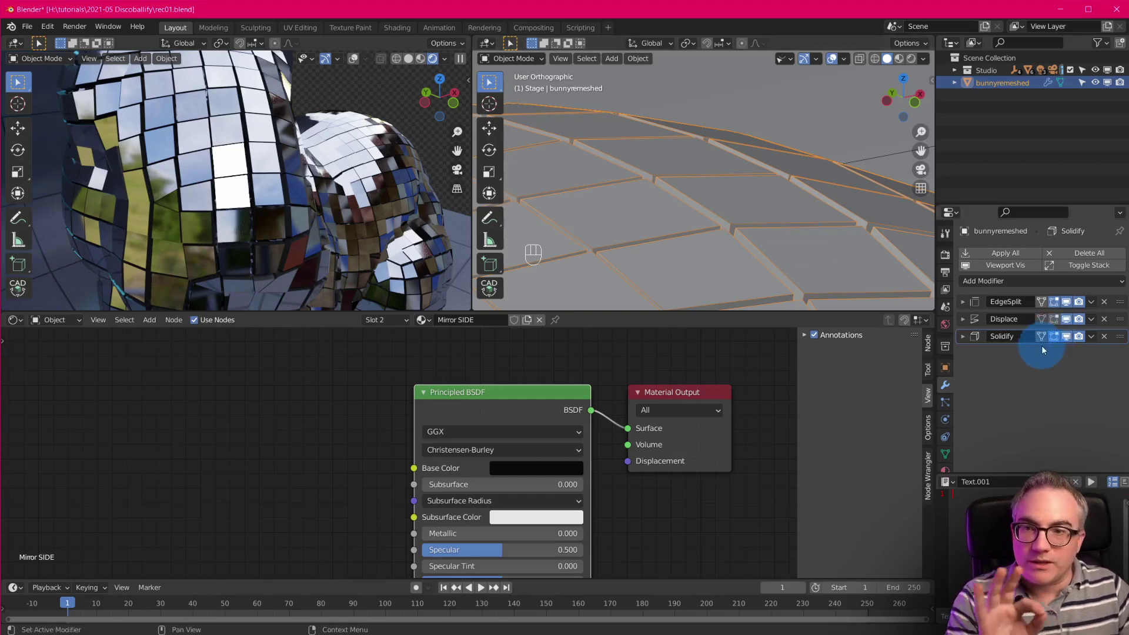
pyautogui.click(1004, 281)
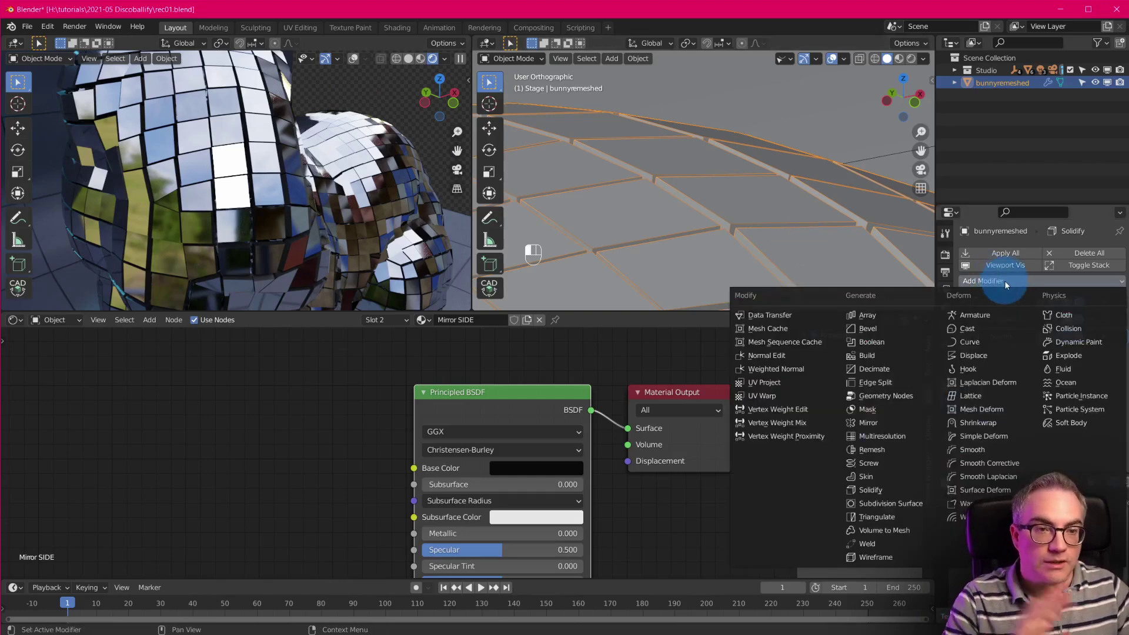
pyautogui.click(868, 328)
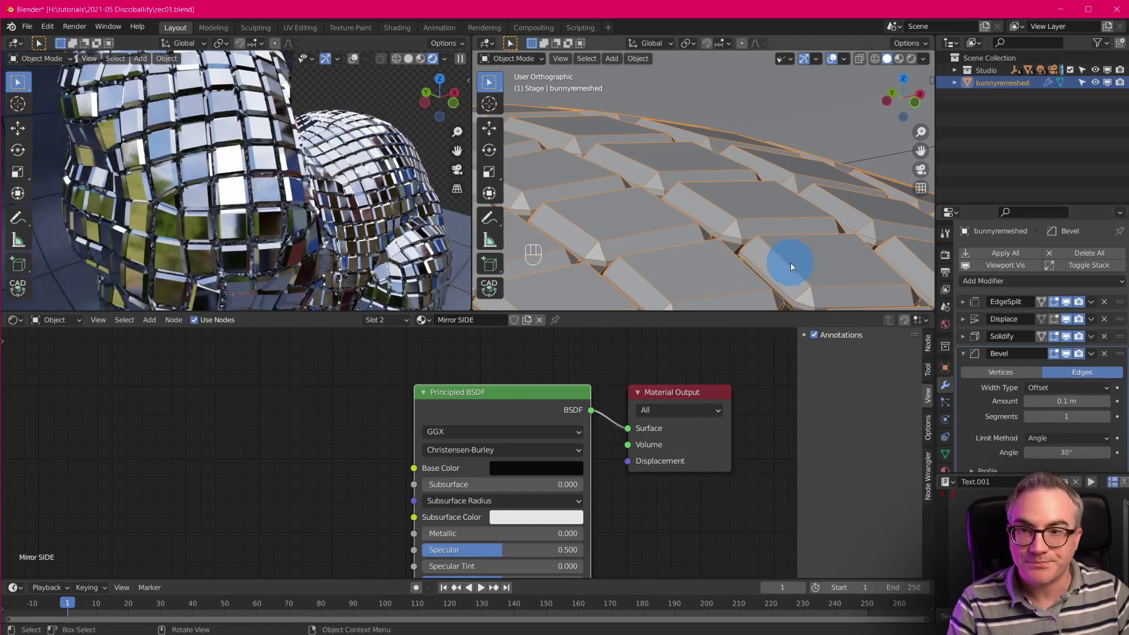
pyautogui.moveTo(791, 263); pyautogui.dragTo(696, 218, button='middle')
pyautogui.click(1068, 401)
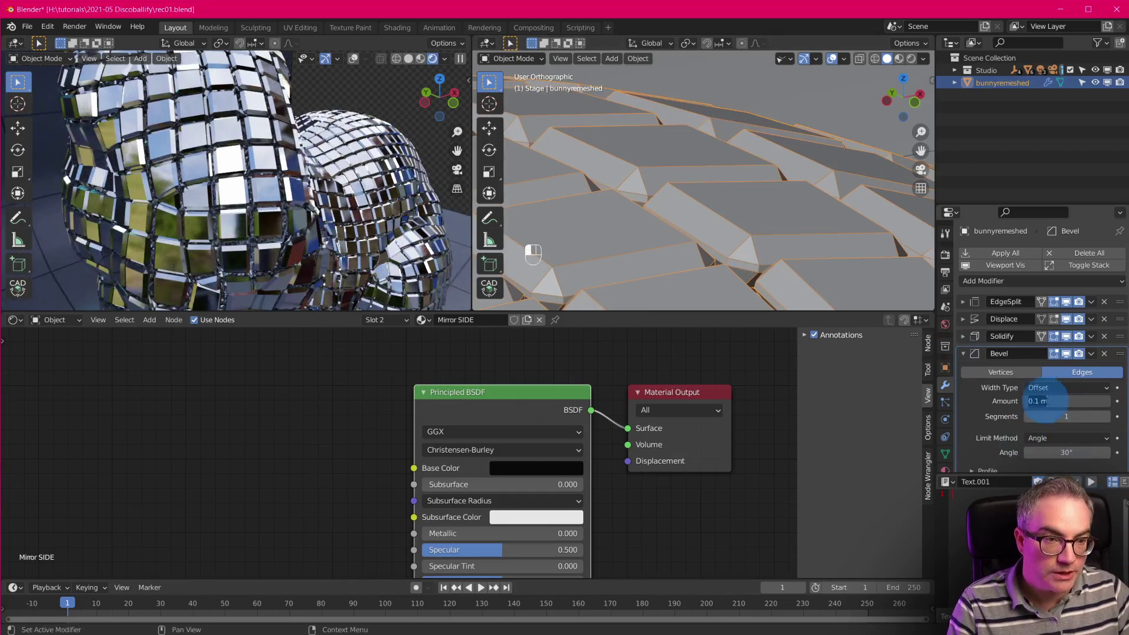
pyautogui.press('Left')
pyautogui.press('Left')
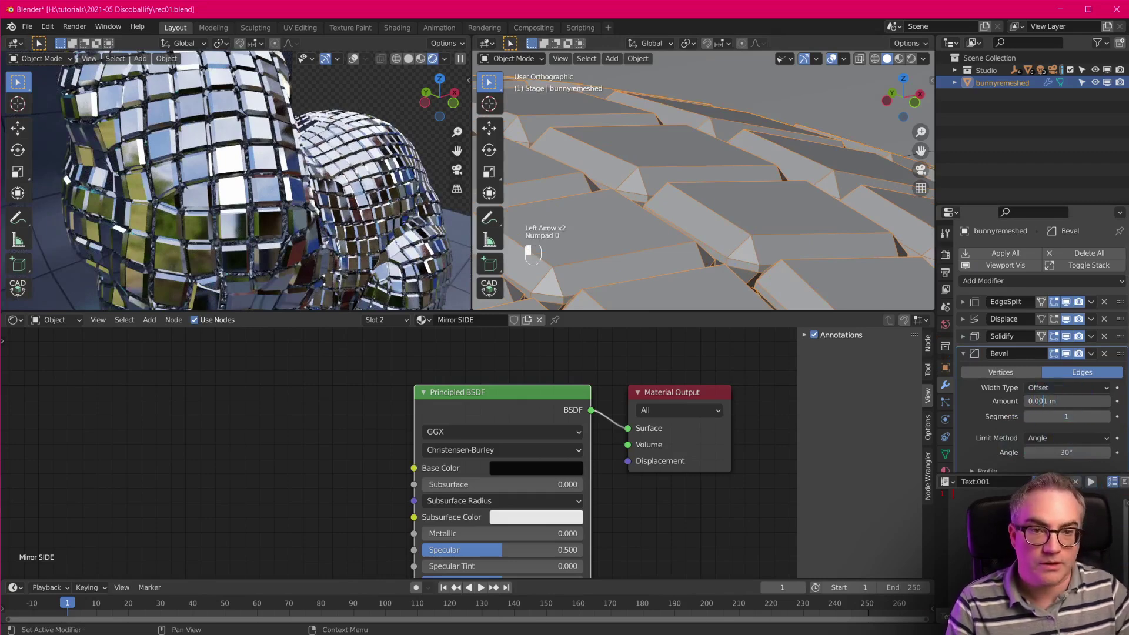
pyautogui.click(829, 288)
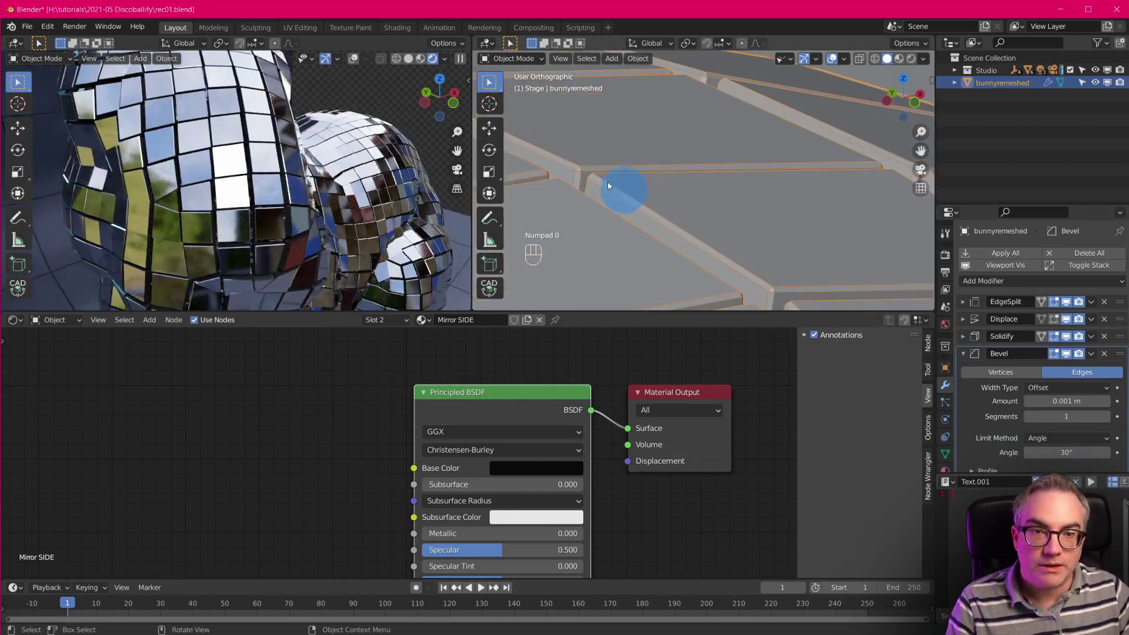
# - Enlarge the 3D viewports and frame the whole rendered bunny to check the bevelled mirror tiles
pyautogui.moveTo(197, 241); pyautogui.dragTo(166, 228, button='middle')
pyautogui.scroll(-5, 406, 208)
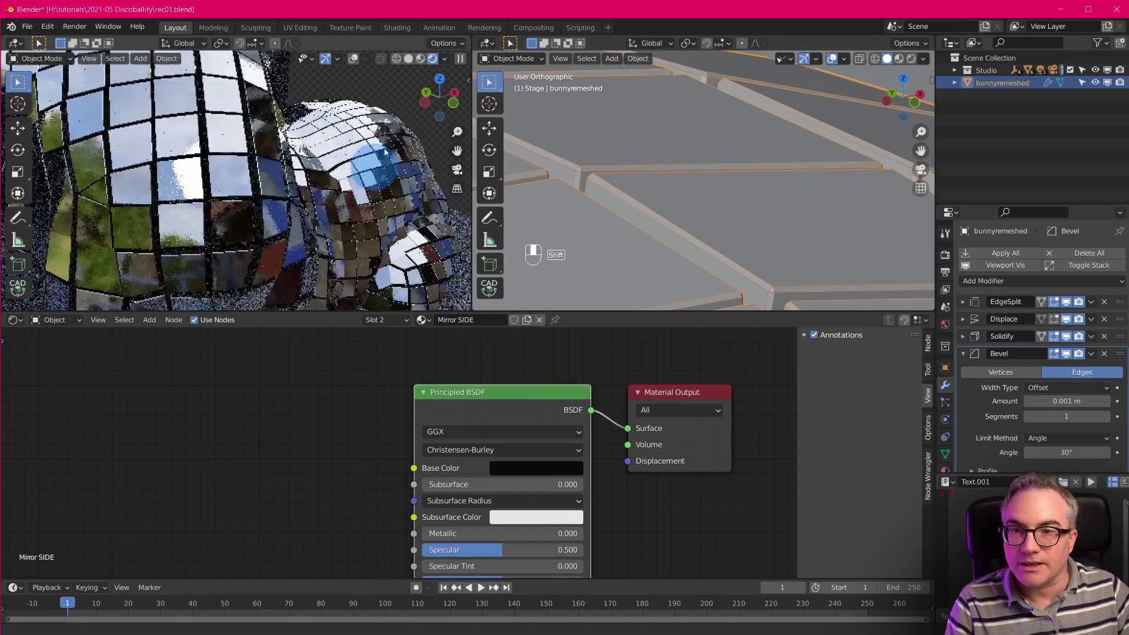
pyautogui.moveTo(324, 188); pyautogui.dragTo(362, 285, button='middle')
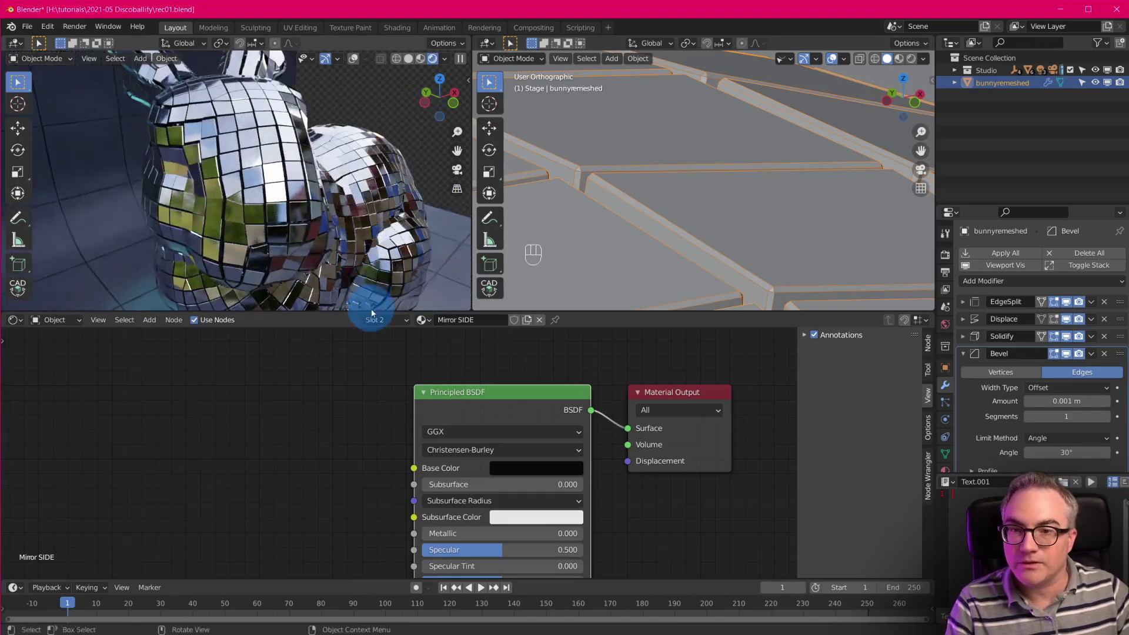
pyautogui.moveTo(373, 312); pyautogui.dragTo(367, 444)
pyautogui.moveTo(318, 340); pyautogui.dragTo(371, 297, button='middle')
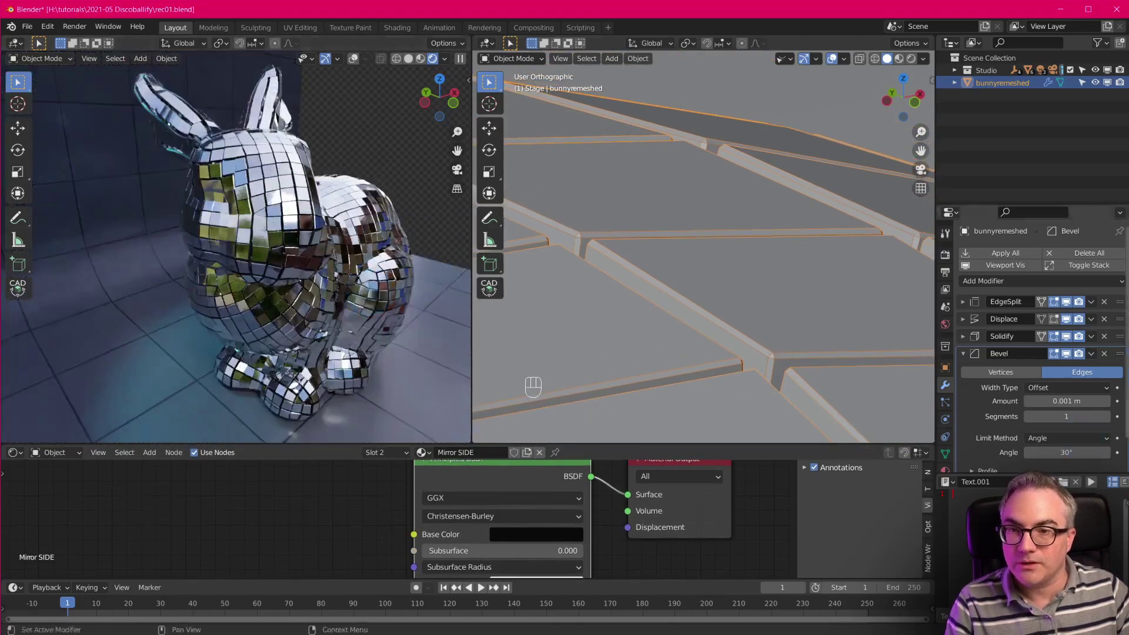
# - Compare the tiles with the Bevel modifier's viewport display off and on, and view the rendered bunny from its side
pyautogui.click(1066, 353)
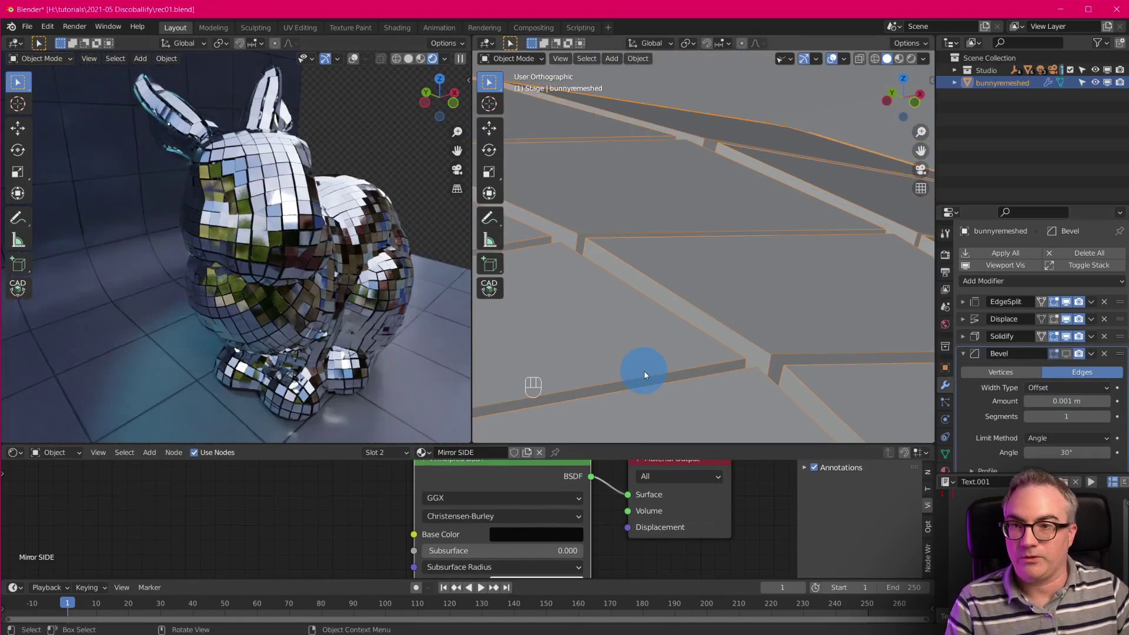
pyautogui.click(1067, 355)
pyautogui.moveTo(407, 277); pyautogui.dragTo(348, 270, button='middle')
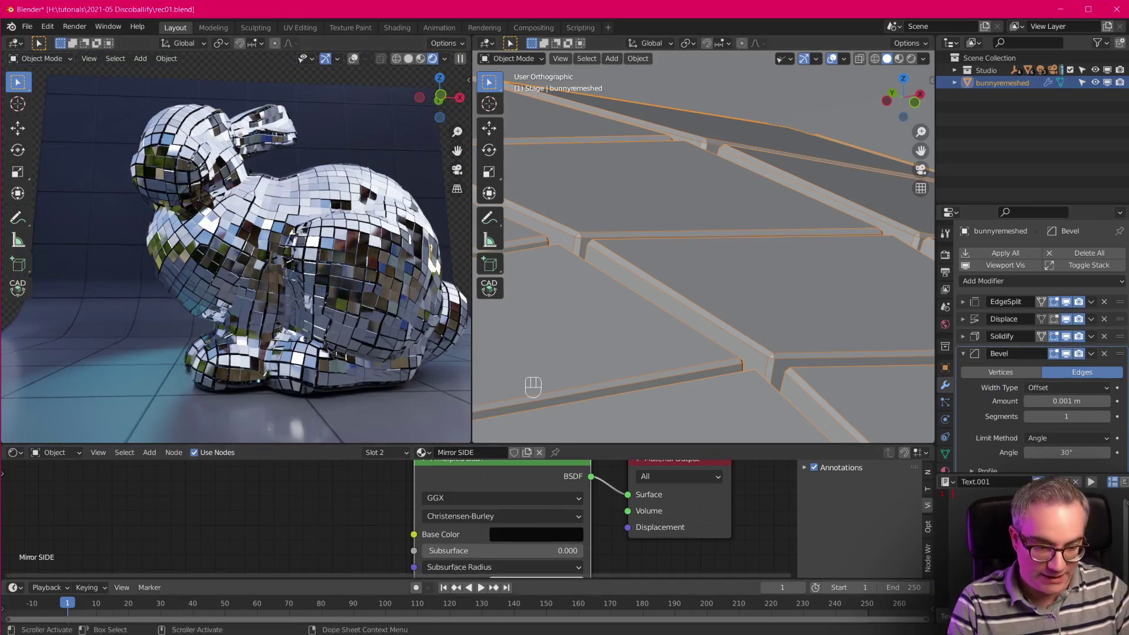
# - Hide bunnyremeshed to clear the stage
pyautogui.hotkey('alt', 'Tab')
pyautogui.click(591, 292)
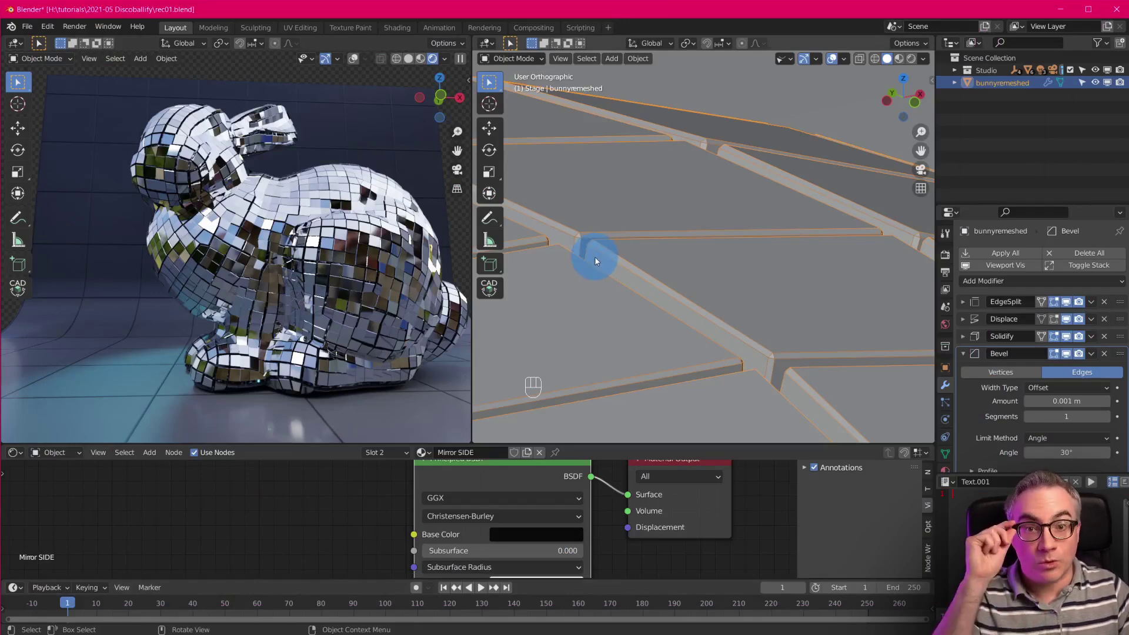
pyautogui.scroll(-5, 623, 253)
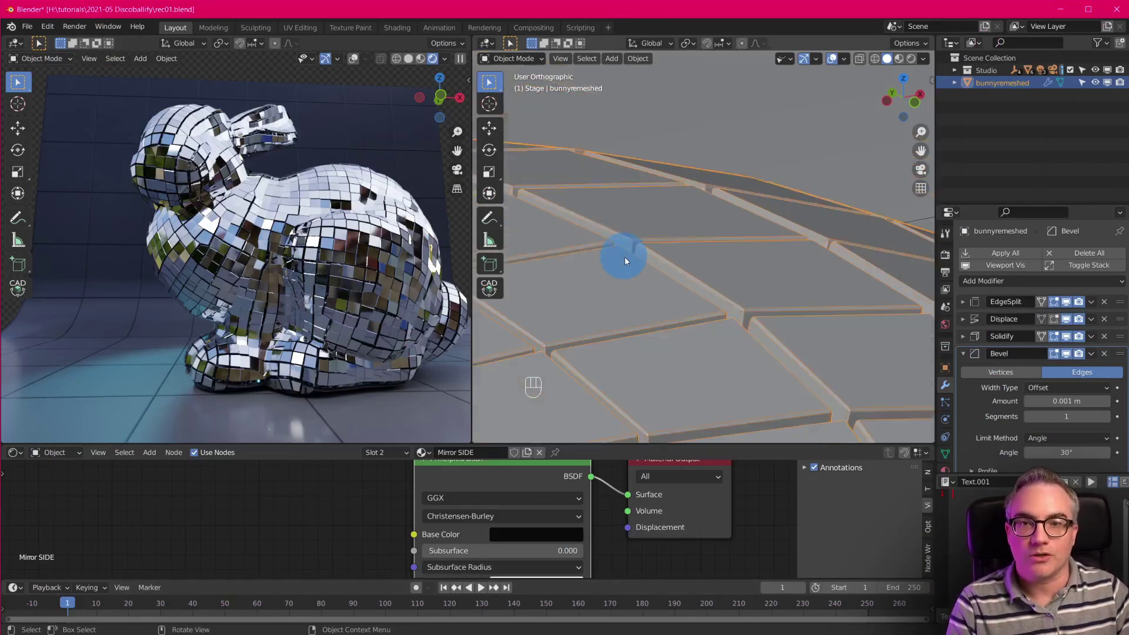
pyautogui.scroll(-6, 625, 257)
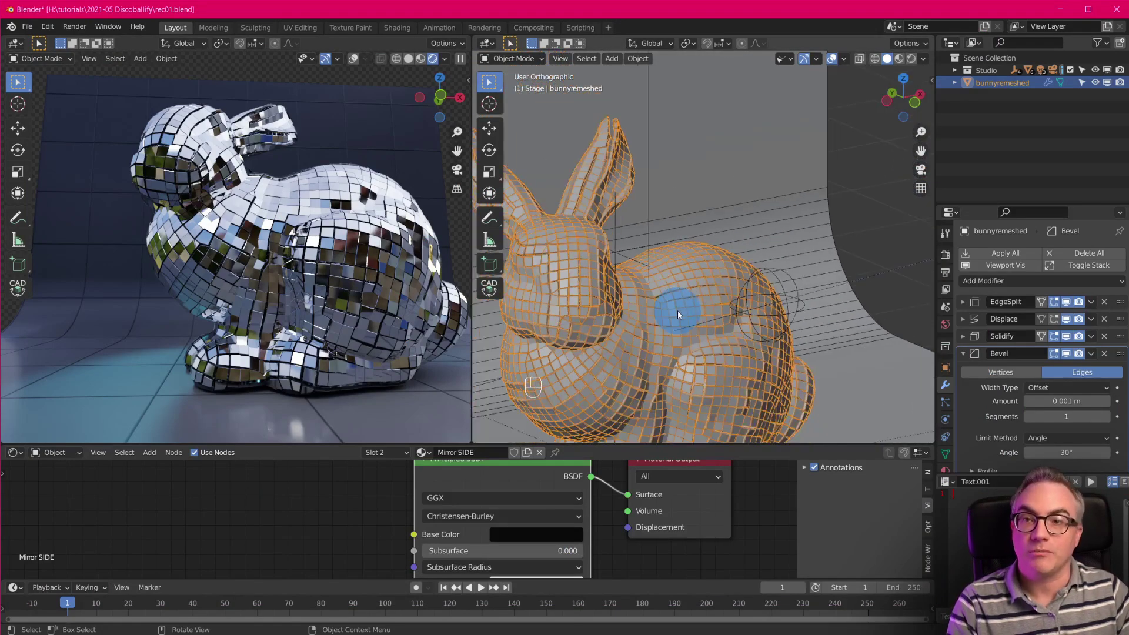
pyautogui.click(1095, 82)
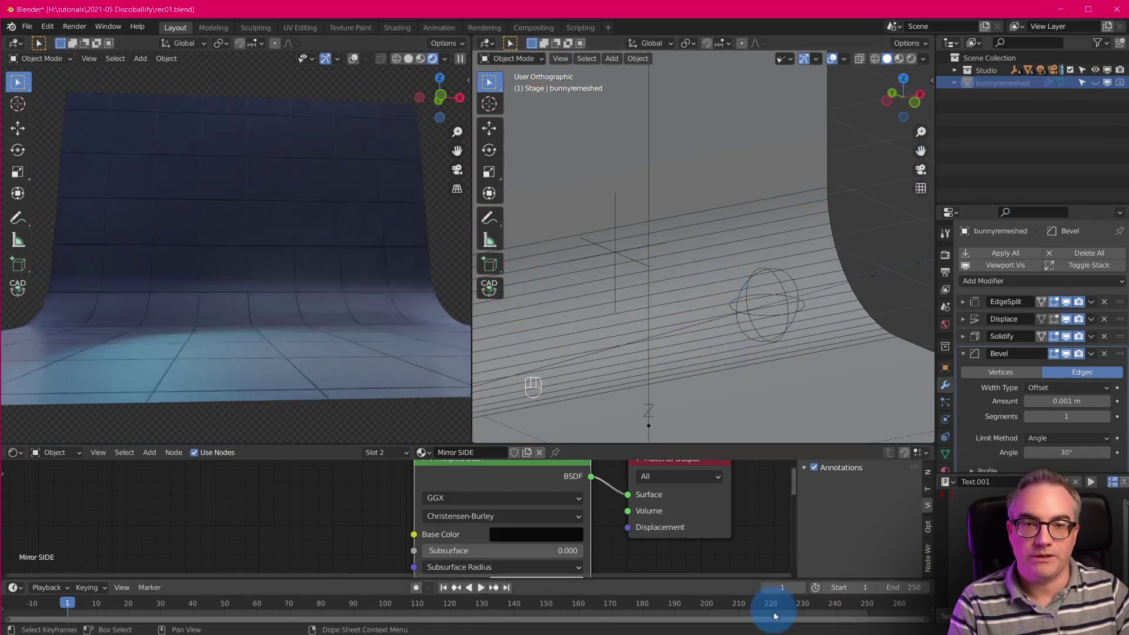
# - Switch to Instant Meshes and open Skull.obj from the 2021-05 Discoballify folder
pyautogui.hotkey('alt', 'Tab')
pyautogui.click(79, 65)
pyautogui.click(155, 79)
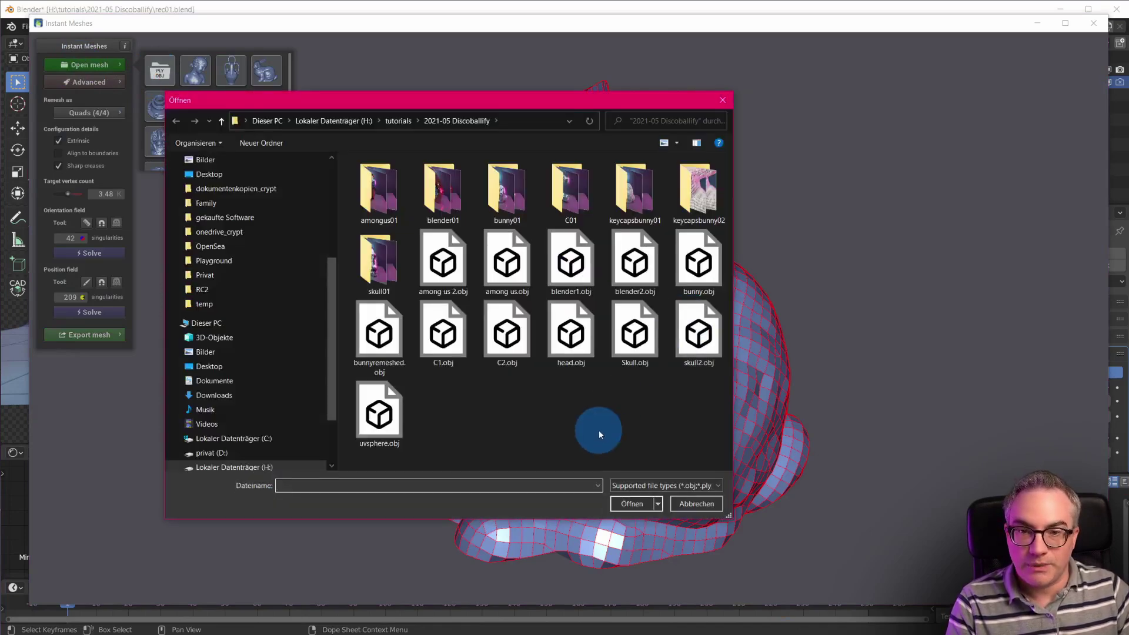
pyautogui.doubleClick(632, 329)
pyautogui.moveTo(753, 425); pyautogui.dragTo(489, 351)
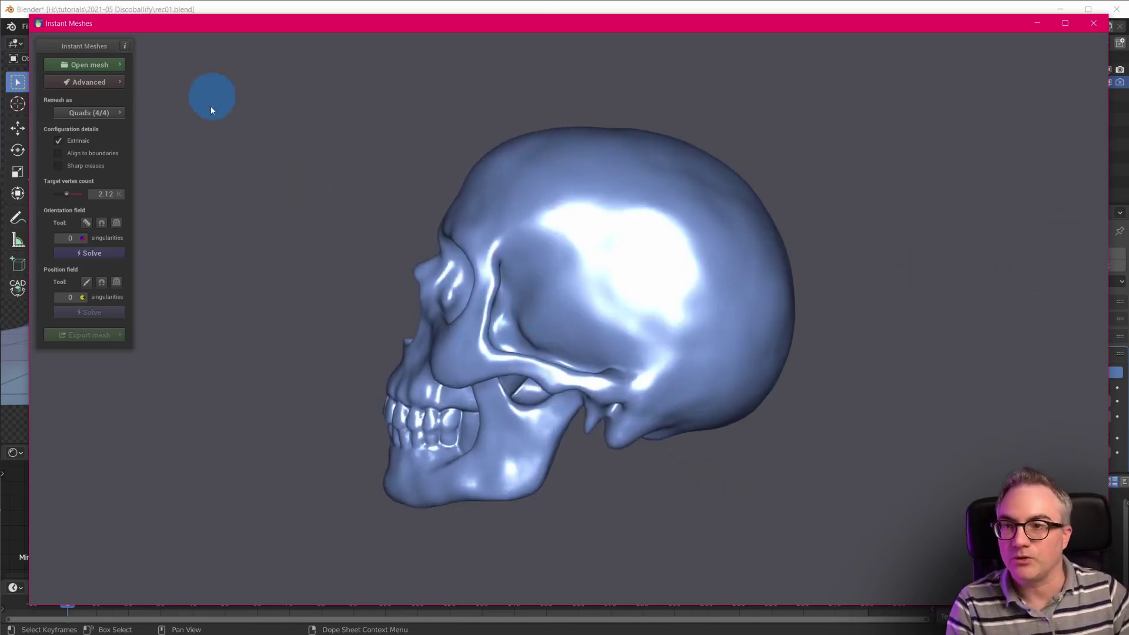
pyautogui.scroll(2, 180, 258)
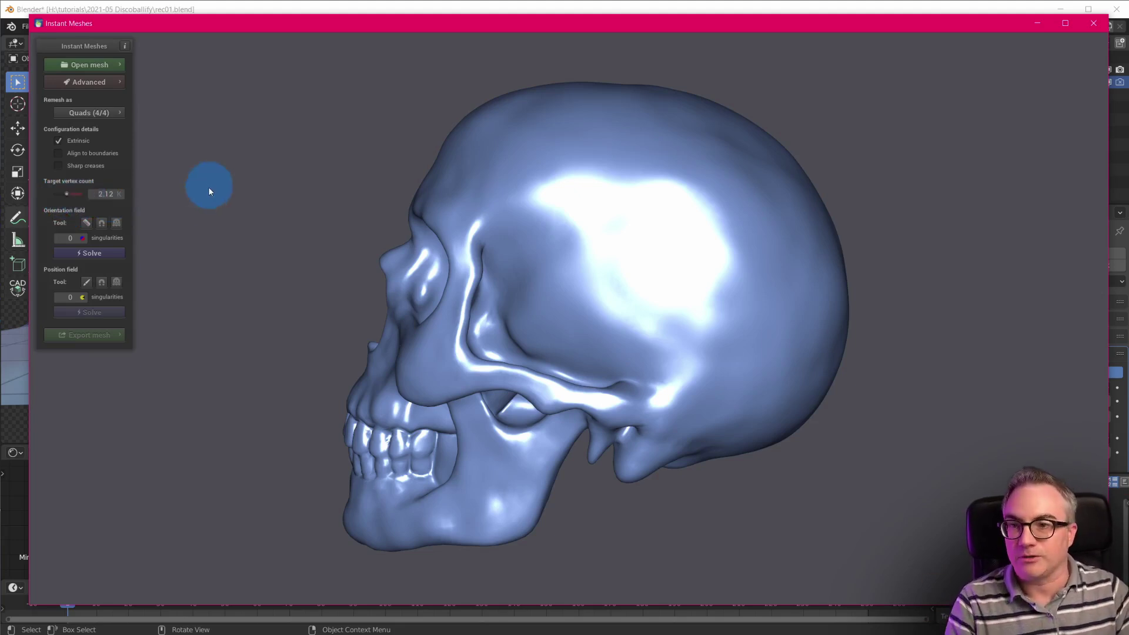
# - Solve the skull's orientation field and examine the flow lines around its face and eye sockets
pyautogui.click(101, 255)
pyautogui.moveTo(693, 239)
pyautogui.mouseDown()
pyautogui.moveTo(751, 259)
pyautogui.moveTo(270, 218)
pyautogui.moveTo(579, 466)
pyautogui.moveTo(649, 453)
pyautogui.moveTo(598, 93)
pyautogui.moveTo(615, 69)
pyautogui.moveTo(598, 272)
pyautogui.moveTo(578, 258)
pyautogui.moveTo(560, 294)
pyautogui.mouseUp()
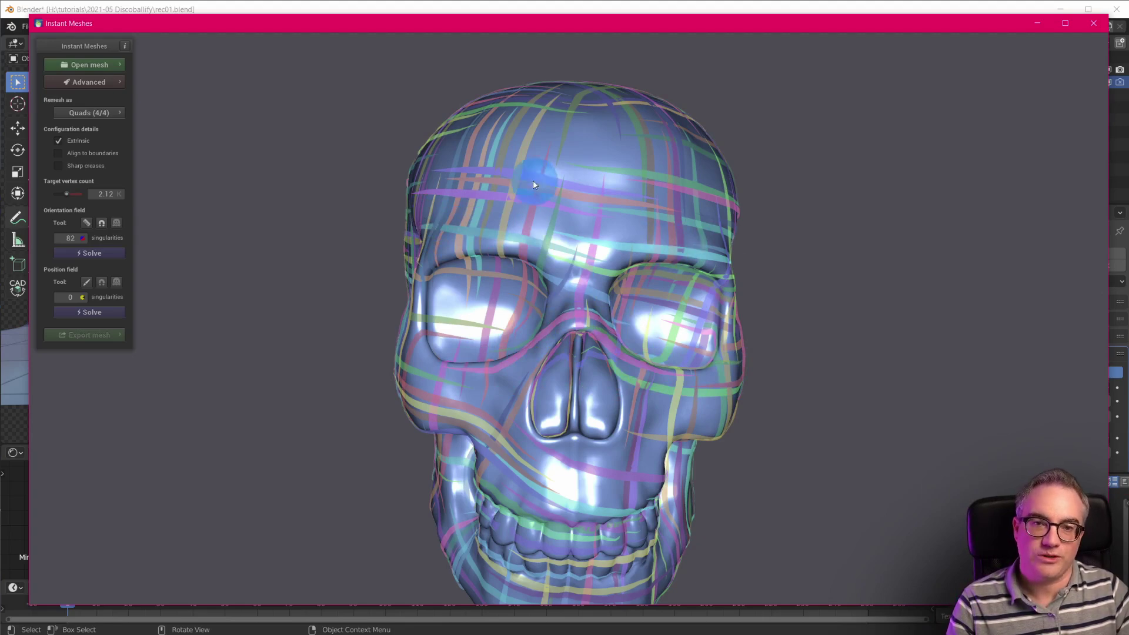
pyautogui.moveTo(756, 234)
pyautogui.mouseDown()
pyautogui.moveTo(686, 201)
pyautogui.moveTo(582, 218)
pyautogui.mouseUp()
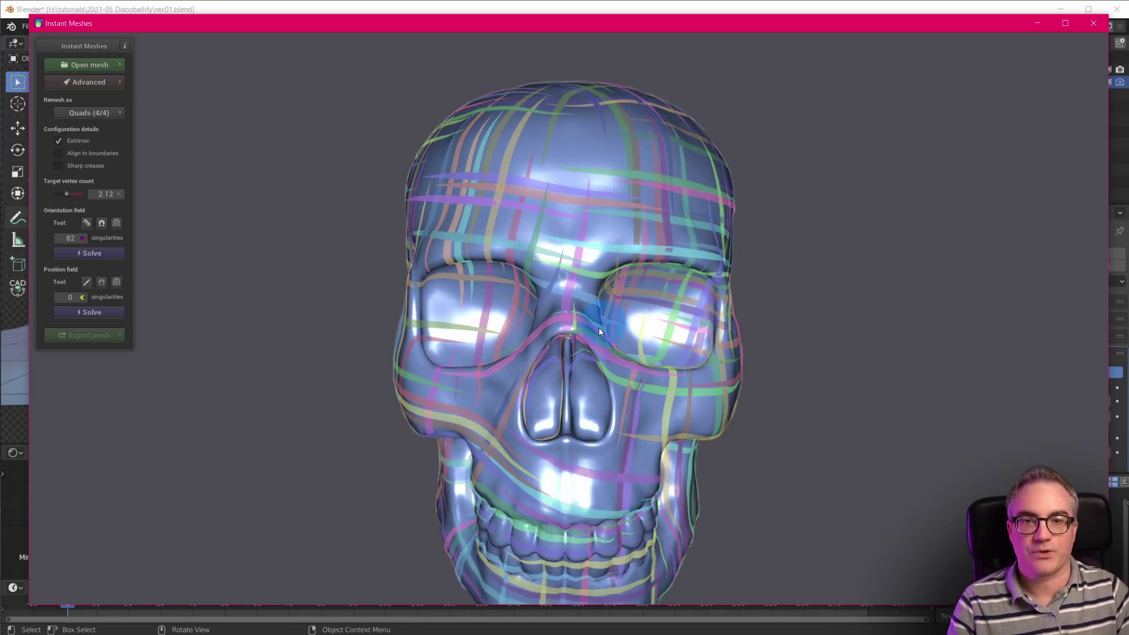
pyautogui.scroll(-3, 723, 351)
pyautogui.scroll(4, 723, 351)
pyautogui.moveTo(810, 306); pyautogui.dragTo(925, 315)
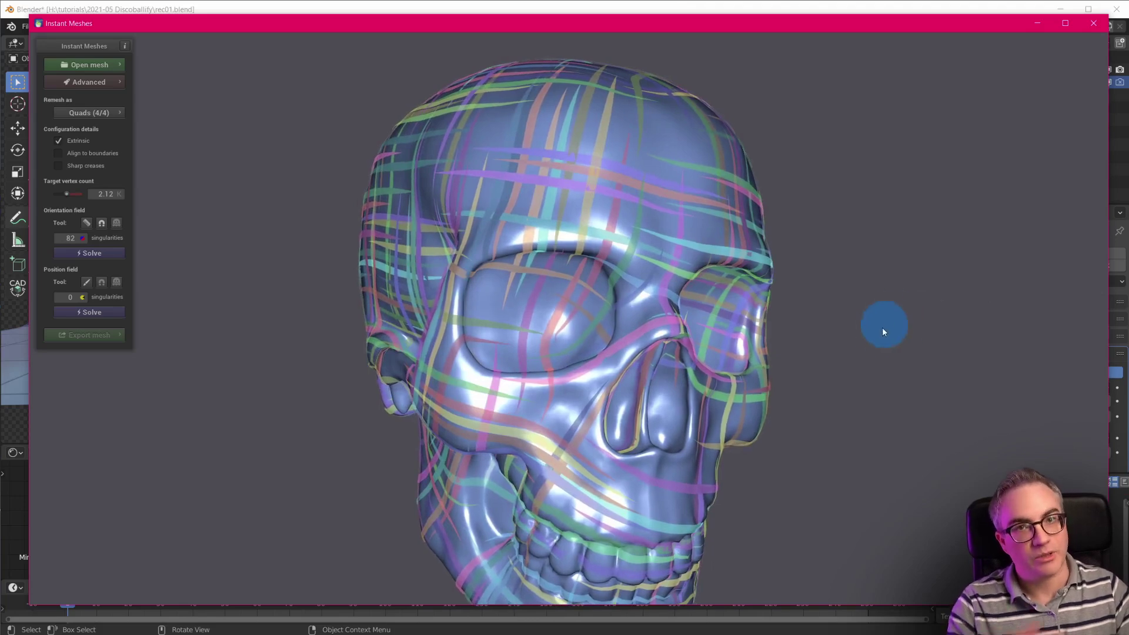
pyautogui.moveTo(820, 386)
pyautogui.mouseDown()
pyautogui.moveTo(871, 405)
pyautogui.moveTo(761, 411)
pyautogui.moveTo(675, 348)
pyautogui.moveTo(632, 341)
pyautogui.moveTo(664, 346)
pyautogui.moveTo(671, 369)
pyautogui.moveTo(660, 353)
pyautogui.moveTo(713, 348)
pyautogui.moveTo(603, 332)
pyautogui.mouseUp()
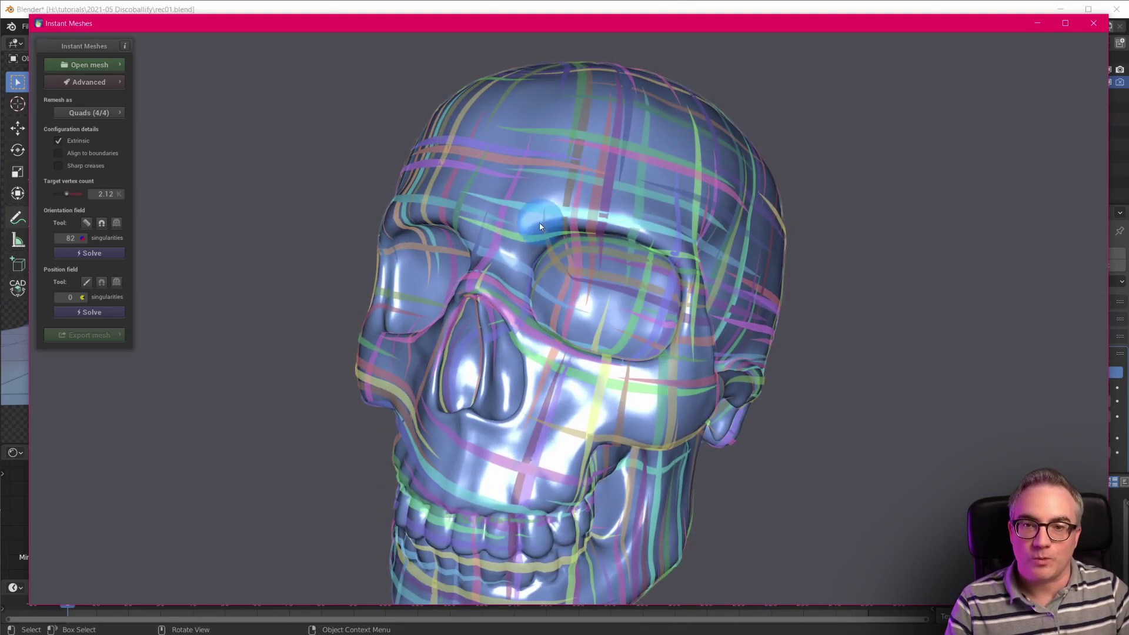
# - Comb four orientation strokes around the skull's left eye socket, following its upper, lower, outer and inner rims
pyautogui.click(88, 223)
pyautogui.moveTo(510, 232)
pyautogui.mouseDown()
pyautogui.moveTo(588, 201)
pyautogui.moveTo(661, 216)
pyautogui.moveTo(696, 237)
pyautogui.mouseUp()
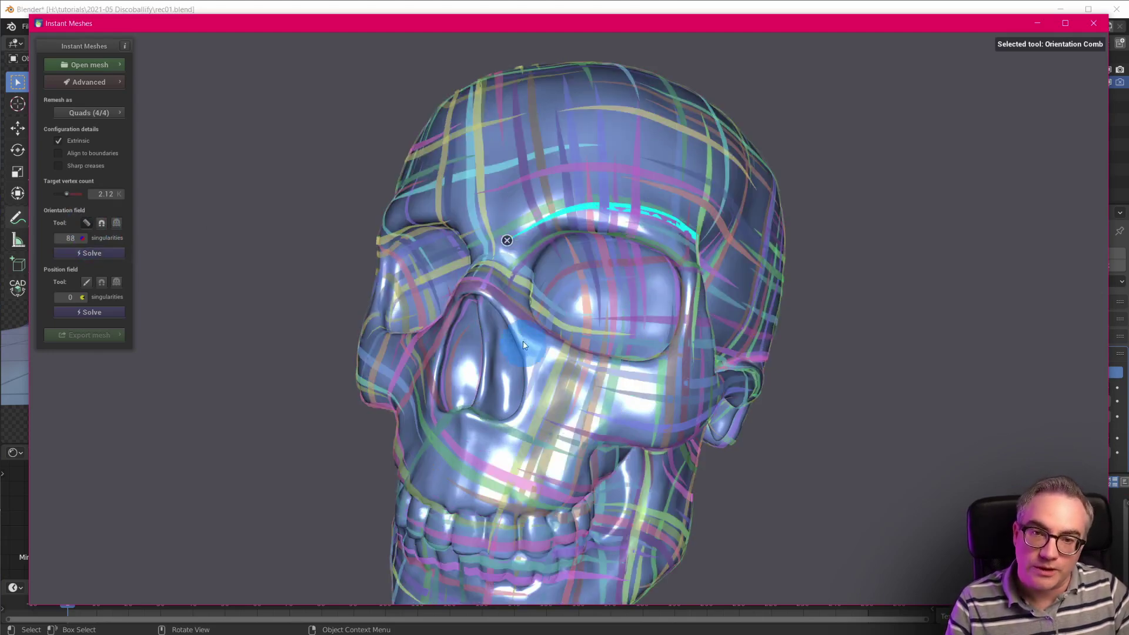
pyautogui.moveTo(546, 355)
pyautogui.mouseDown()
pyautogui.moveTo(630, 378)
pyautogui.moveTo(694, 347)
pyautogui.mouseUp()
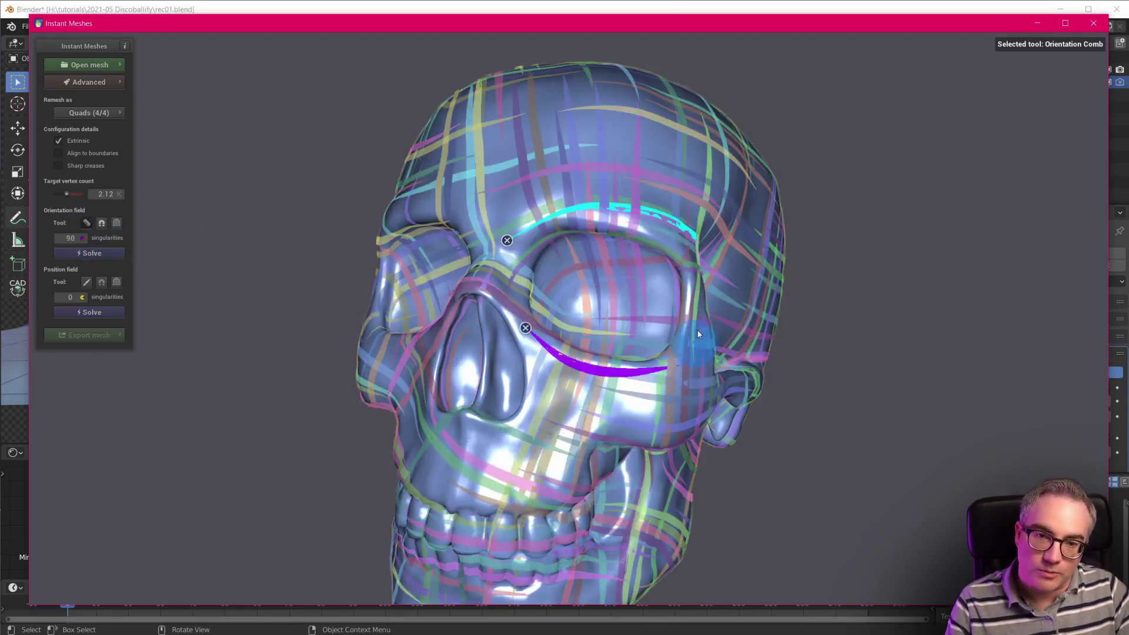
pyautogui.moveTo(693, 276); pyautogui.dragTo(690, 347)
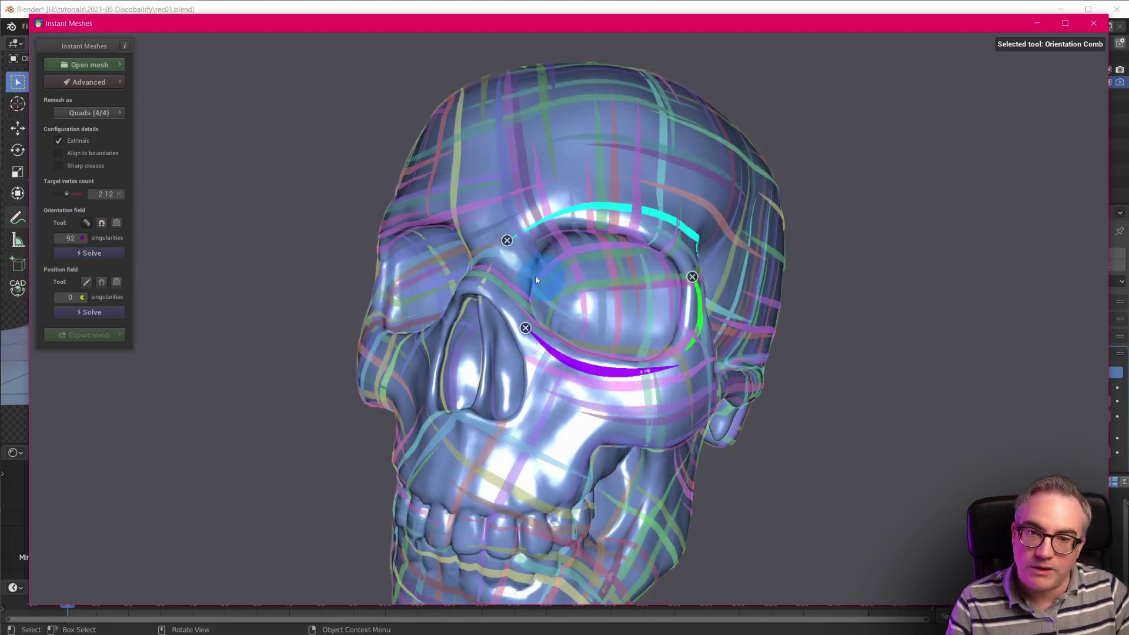
pyautogui.moveTo(517, 260); pyautogui.dragTo(506, 315)
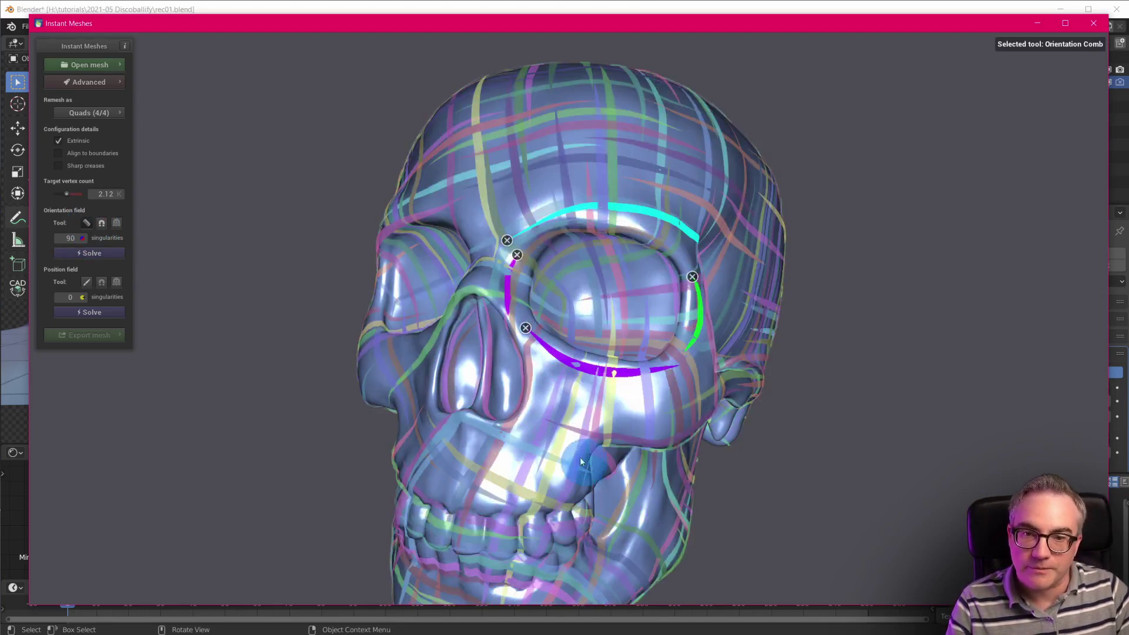
# - Comb orientation strokes in a curve under the nose, above the upper teeth and along the left cheekbone
pyautogui.moveTo(542, 395)
pyautogui.mouseDown()
pyautogui.moveTo(514, 459)
pyautogui.moveTo(481, 467)
pyautogui.moveTo(438, 454)
pyautogui.moveTo(415, 398)
pyautogui.mouseUp()
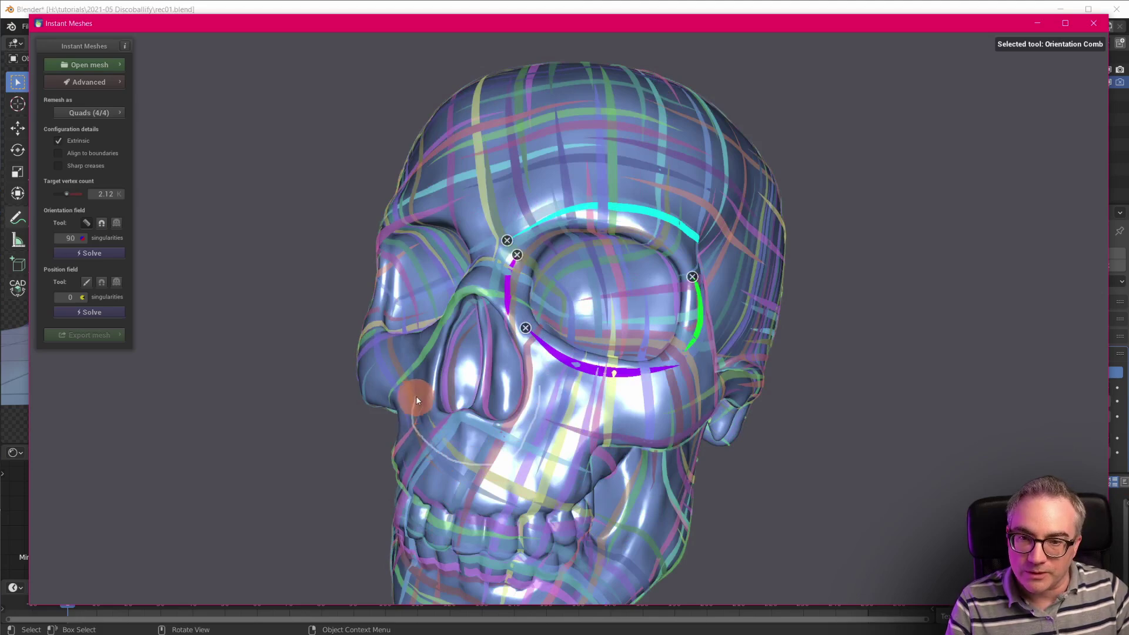
pyautogui.moveTo(400, 451); pyautogui.dragTo(575, 463)
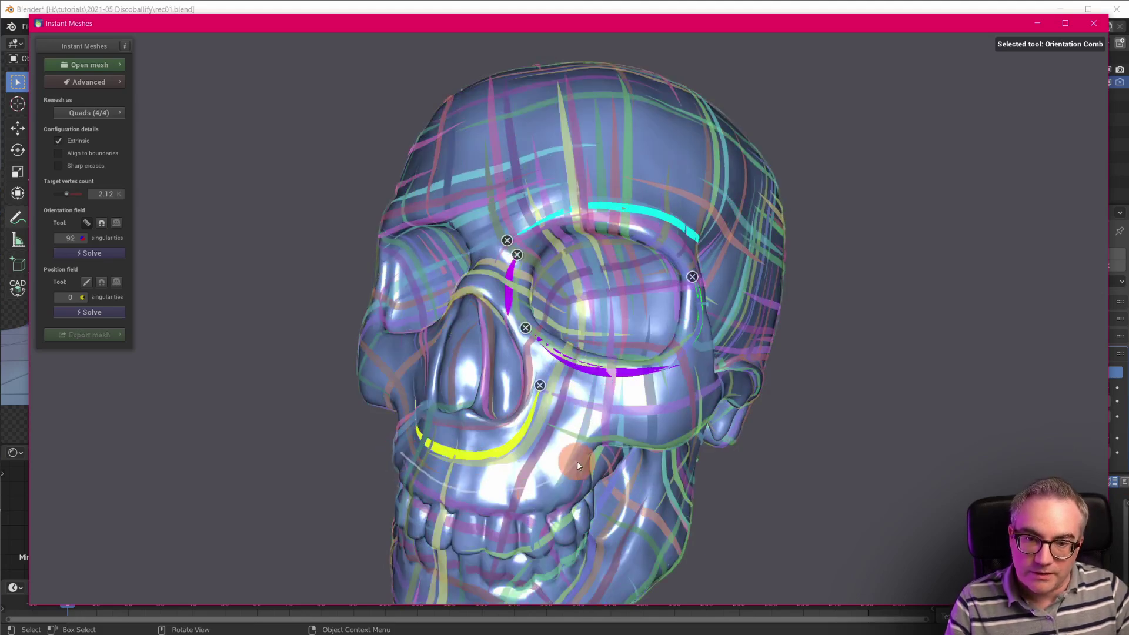
pyautogui.moveTo(607, 406); pyautogui.dragTo(699, 381)
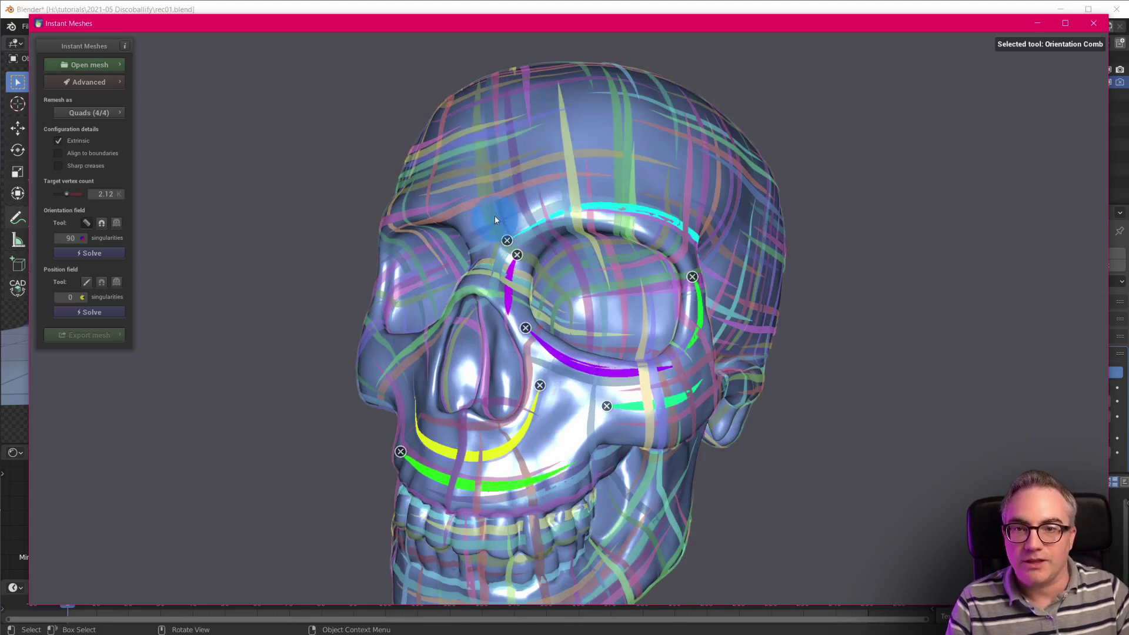
# - Turn the skull to its front and comb an orientation stroke down the bridge of the nose
pyautogui.click(87, 223)
pyautogui.moveTo(286, 213)
pyautogui.mouseDown()
pyautogui.moveTo(424, 286)
pyautogui.moveTo(322, 279)
pyautogui.mouseUp()
pyautogui.click(87, 223)
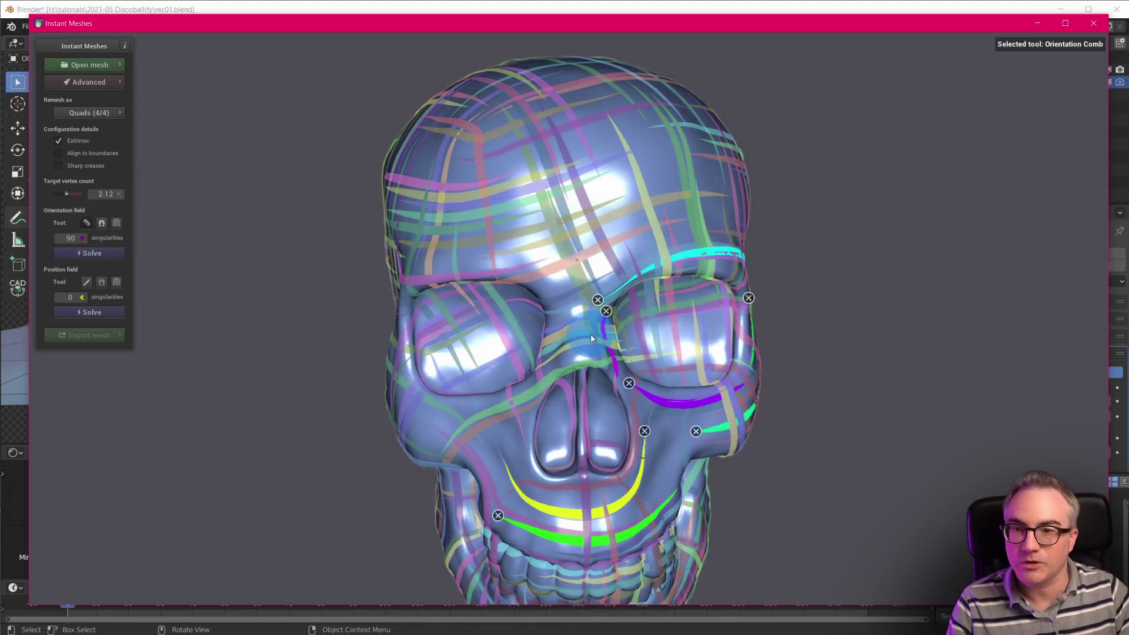
pyautogui.moveTo(576, 259); pyautogui.dragTo(572, 343)
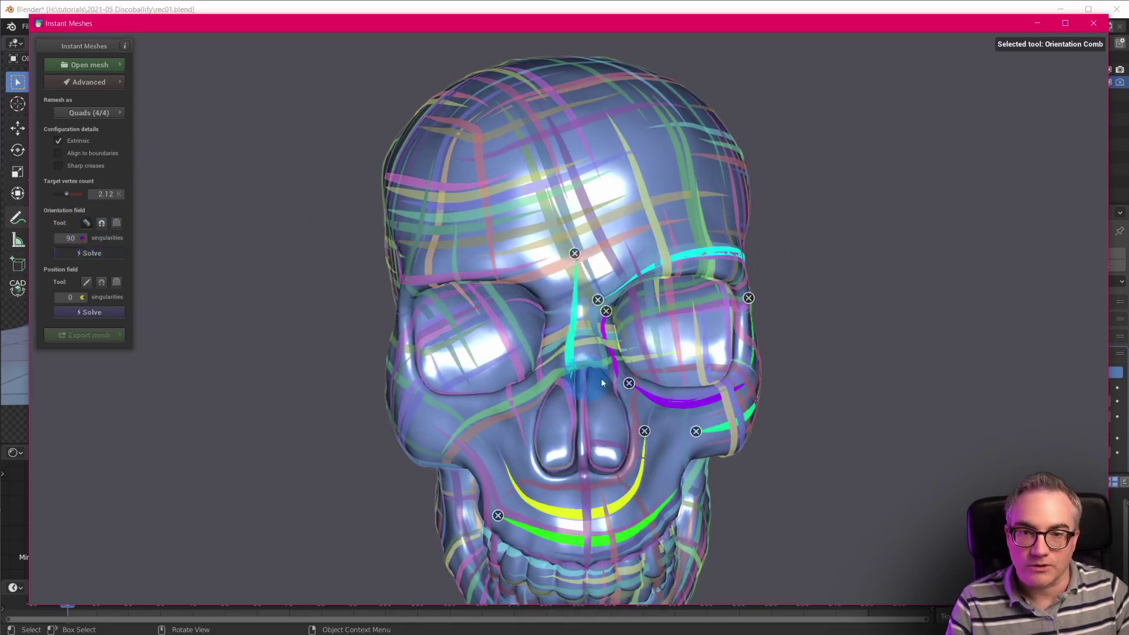
pyautogui.moveTo(575, 382); pyautogui.dragTo(575, 384)
# - Comb orientation strokes around the skull's right eye socket and along the right cheekbone
pyautogui.moveTo(448, 419); pyautogui.dragTo(522, 384)
pyautogui.moveTo(435, 271)
pyautogui.mouseDown()
pyautogui.moveTo(495, 258)
pyautogui.moveTo(553, 311)
pyautogui.mouseUp()
pyautogui.moveTo(398, 336)
pyautogui.mouseDown()
pyautogui.moveTo(414, 404)
pyautogui.moveTo(501, 450)
pyautogui.mouseUp()
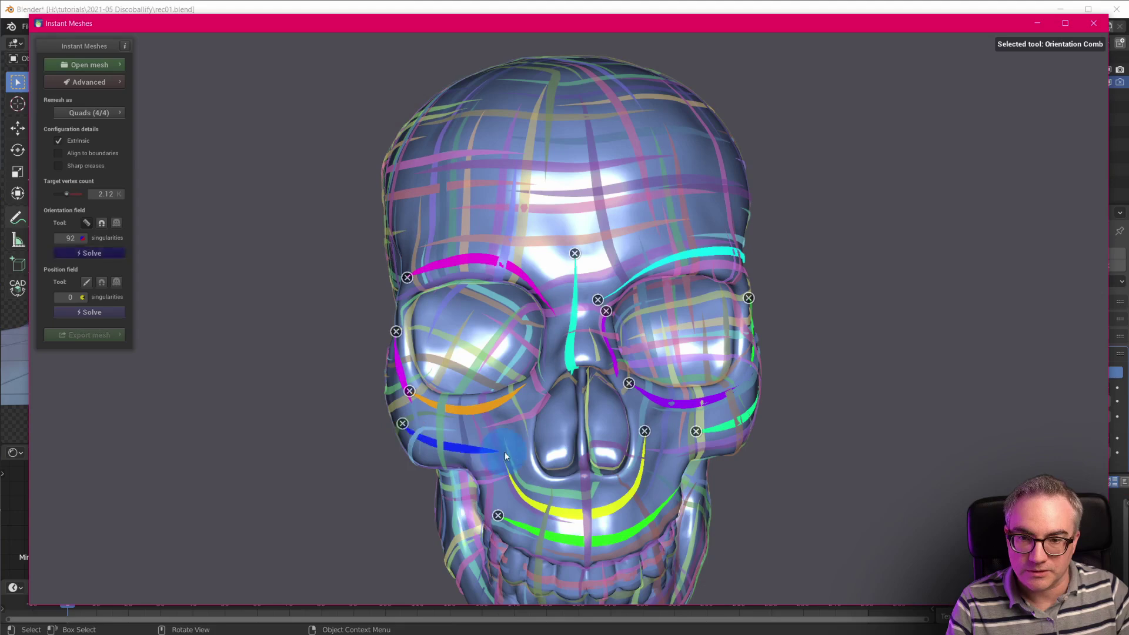
# - Comb an orientation stroke around the skull's chin and check the flow lines on the underside of the jaw
pyautogui.click(88, 223)
pyautogui.moveTo(288, 450); pyautogui.dragTo(359, 207)
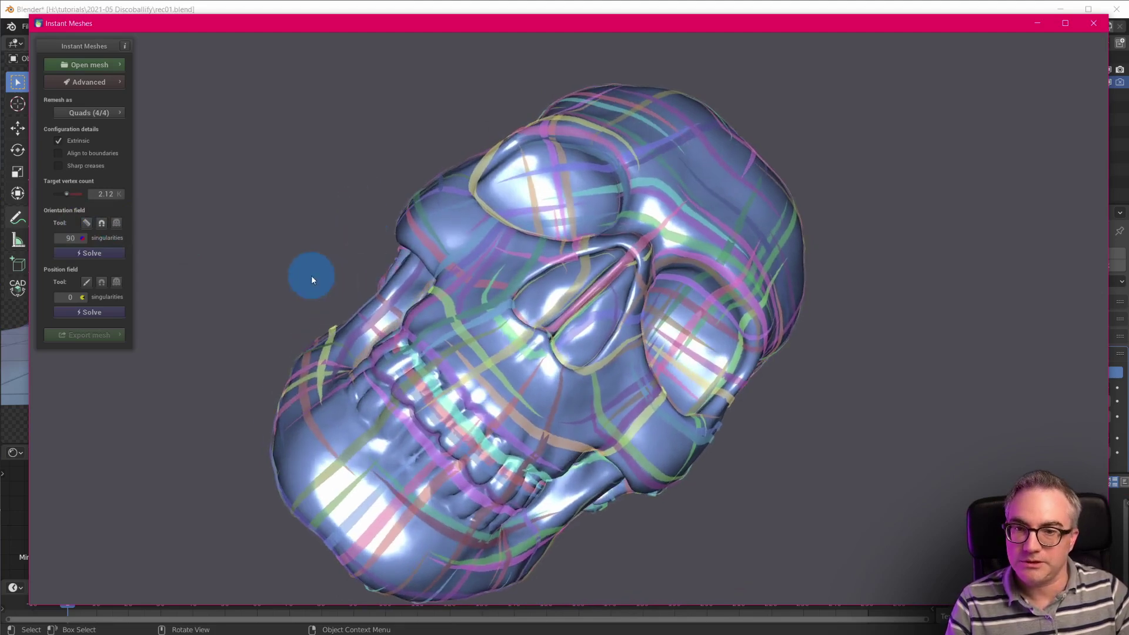
pyautogui.click(86, 223)
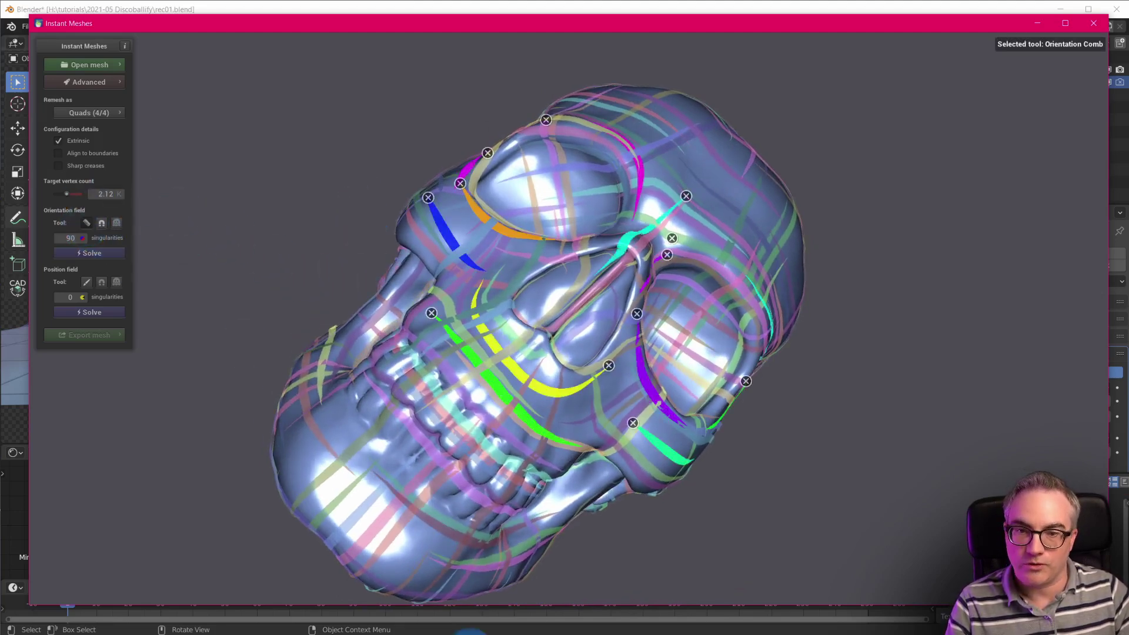
pyautogui.moveTo(319, 394)
pyautogui.mouseDown()
pyautogui.moveTo(347, 493)
pyautogui.moveTo(409, 556)
pyautogui.moveTo(477, 569)
pyautogui.mouseUp()
pyautogui.click(86, 222)
pyautogui.moveTo(910, 209)
pyautogui.mouseDown()
pyautogui.moveTo(642, 175)
pyautogui.moveTo(548, 333)
pyautogui.moveTo(598, 367)
pyautogui.moveTo(447, 370)
pyautogui.moveTo(448, 411)
pyautogui.moveTo(589, 335)
pyautogui.moveTo(611, 266)
pyautogui.moveTo(397, 206)
pyautogui.moveTo(390, 186)
pyautogui.moveTo(444, 462)
pyautogui.moveTo(676, 480)
pyautogui.moveTo(202, 214)
pyautogui.moveTo(579, 416)
pyautogui.moveTo(657, 497)
pyautogui.moveTo(611, 514)
pyautogui.moveTo(635, 531)
pyautogui.moveTo(500, 402)
pyautogui.mouseUp()
pyautogui.moveTo(434, 511); pyautogui.dragTo(589, 317)
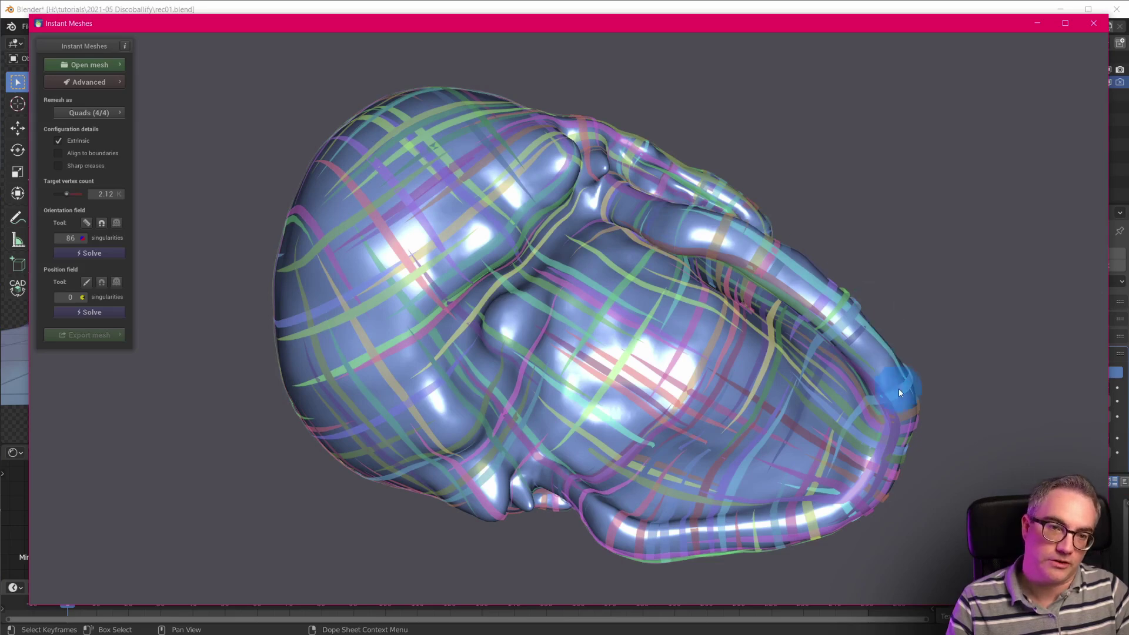
# - Comb a curved orientation stroke across the back of the skull's underside, following the rear rim of the cranium
pyautogui.moveTo(780, 540)
pyautogui.mouseDown()
pyautogui.moveTo(560, 399)
pyautogui.moveTo(555, 461)
pyautogui.mouseUp()
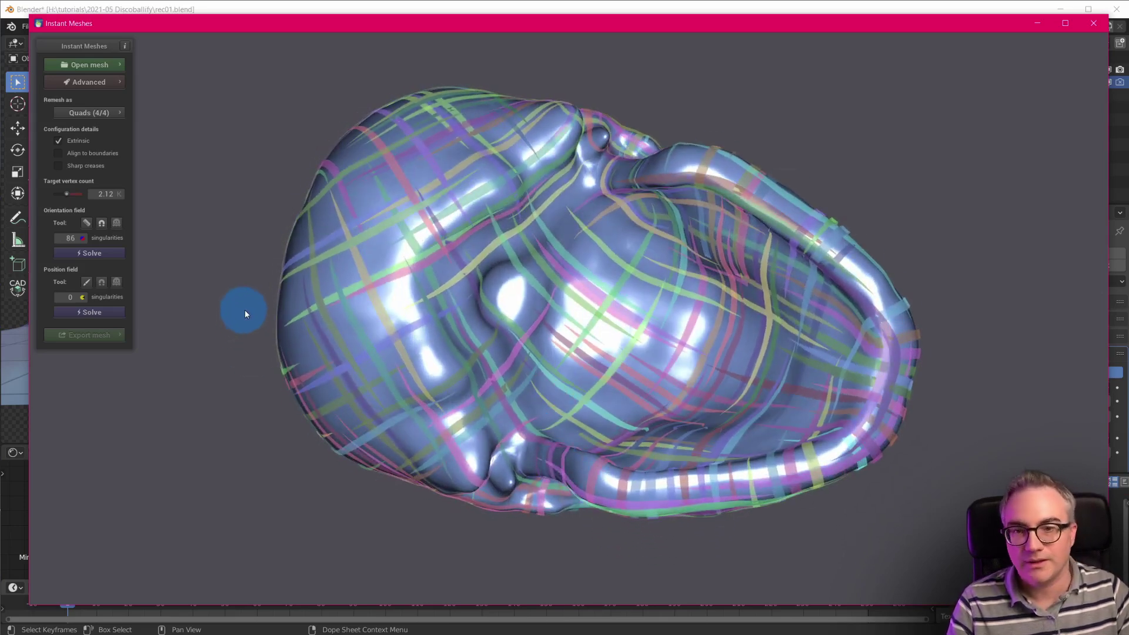
pyautogui.click(86, 223)
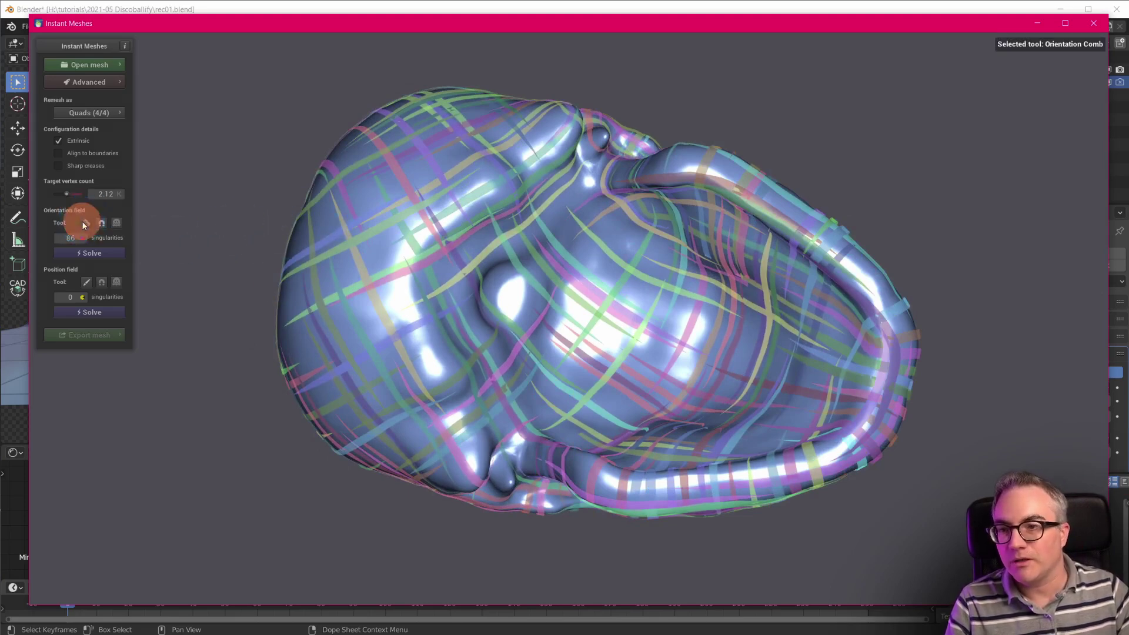
pyautogui.moveTo(359, 405); pyautogui.dragTo(360, 406)
pyautogui.moveTo(556, 418); pyautogui.dragTo(555, 421, button='right')
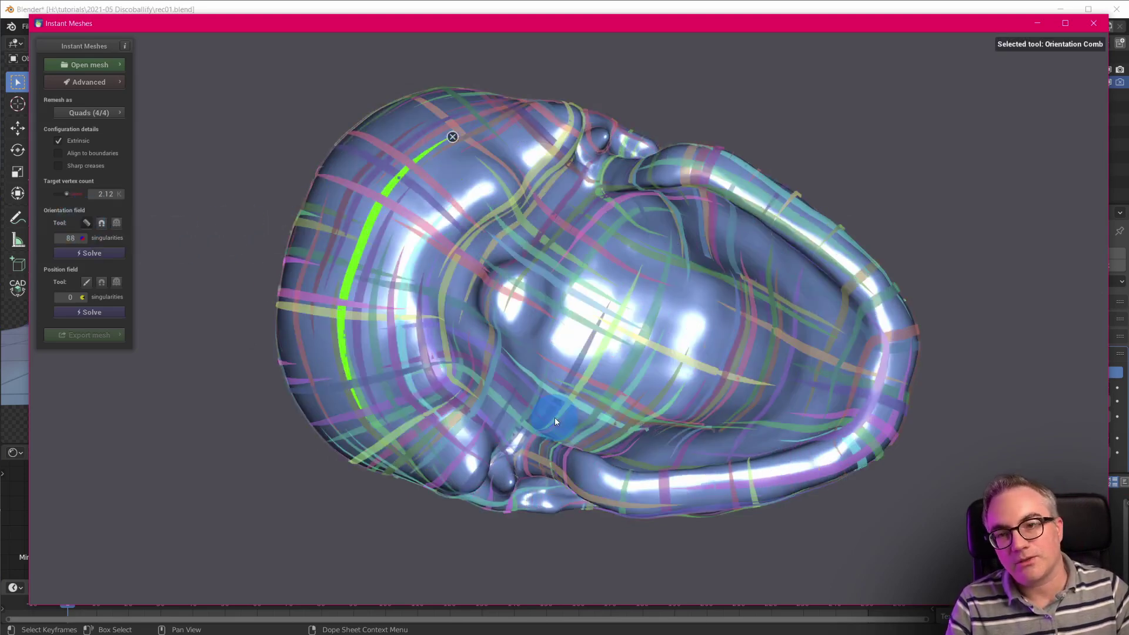
# - Examine the orientation flow lines on the top of the cranium, especially around the spot where they converge
pyautogui.moveTo(223, 156)
pyautogui.mouseDown(button='right')
pyautogui.moveTo(253, 143)
pyautogui.moveTo(678, 317)
pyautogui.moveTo(654, 291)
pyautogui.moveTo(625, 290)
pyautogui.moveTo(622, 323)
pyautogui.moveTo(609, 333)
pyautogui.mouseUp(button='right')
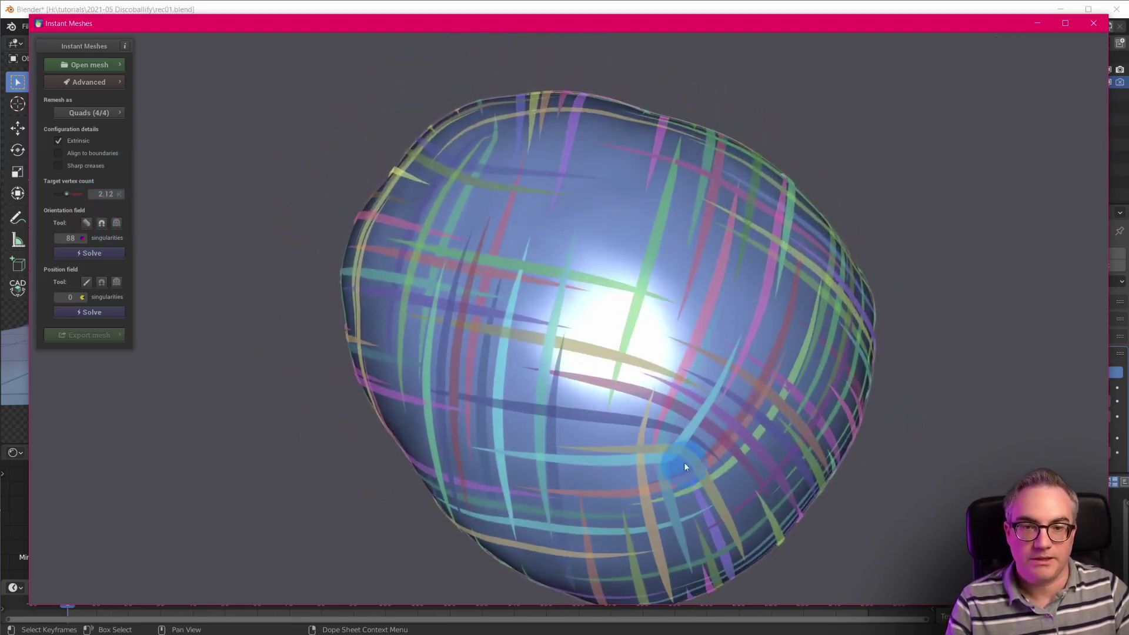
pyautogui.moveTo(679, 459)
pyautogui.mouseDown(button='right')
pyautogui.moveTo(641, 441)
pyautogui.moveTo(691, 386)
pyautogui.moveTo(640, 411)
pyautogui.mouseUp(button='right')
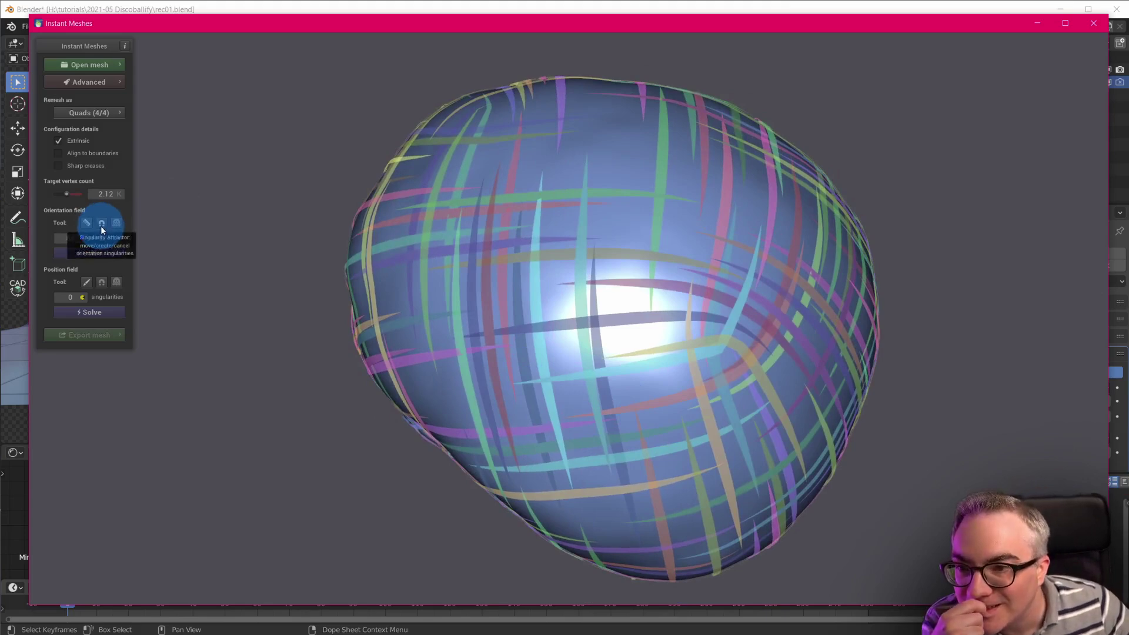
pyautogui.click(722, 363)
pyautogui.moveTo(754, 337)
pyautogui.mouseDown(button='right')
pyautogui.moveTo(756, 311)
pyautogui.moveTo(807, 234)
pyautogui.moveTo(778, 376)
pyautogui.moveTo(734, 406)
pyautogui.moveTo(693, 333)
pyautogui.mouseUp(button='right')
pyautogui.click(693, 333)
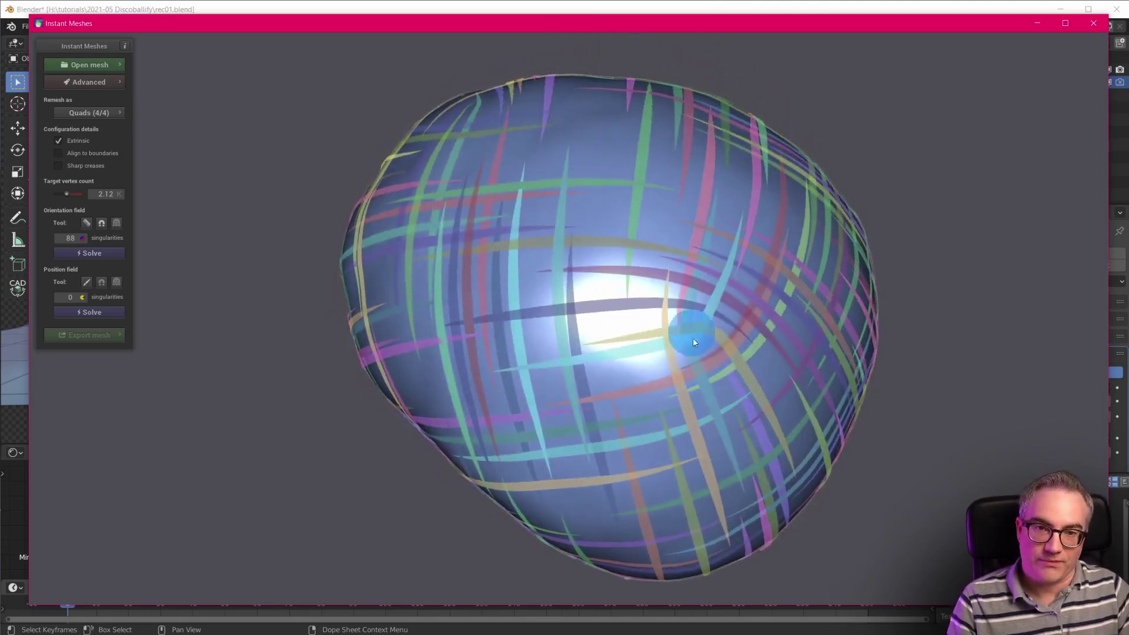
pyautogui.moveTo(681, 412)
pyautogui.mouseDown(button='right')
pyautogui.moveTo(820, 214)
pyautogui.moveTo(686, 361)
pyautogui.mouseUp(button='right')
pyautogui.click(555, 299)
pyautogui.moveTo(494, 433)
pyautogui.mouseDown(button='right')
pyautogui.moveTo(556, 299)
pyautogui.moveTo(644, 340)
pyautogui.moveTo(544, 333)
pyautogui.mouseUp(button='right')
# - Check the orientation flow lines over the skull's face, cheekbones and sides from several angles
pyautogui.click(82, 257)
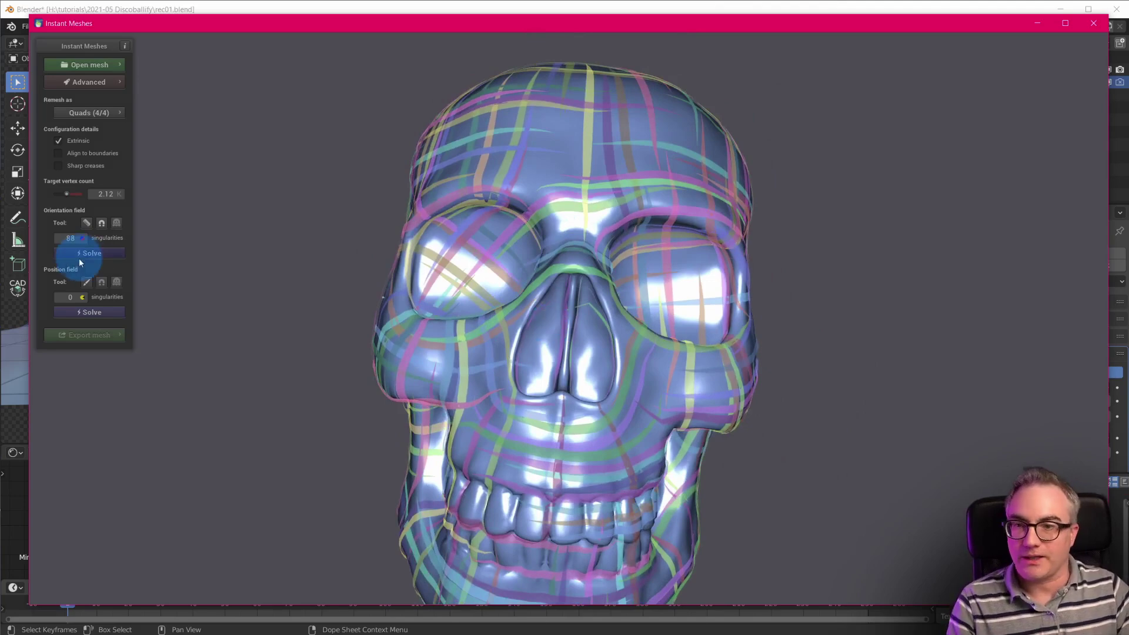
pyautogui.scroll(-3, 574, 396)
pyautogui.scroll(3, 574, 396)
pyautogui.click(99, 249)
pyautogui.click(277, 300)
pyautogui.moveTo(277, 300)
pyautogui.mouseDown(button='right')
pyautogui.moveTo(947, 383)
pyautogui.moveTo(343, 333)
pyautogui.moveTo(536, 355)
pyautogui.mouseUp(button='right')
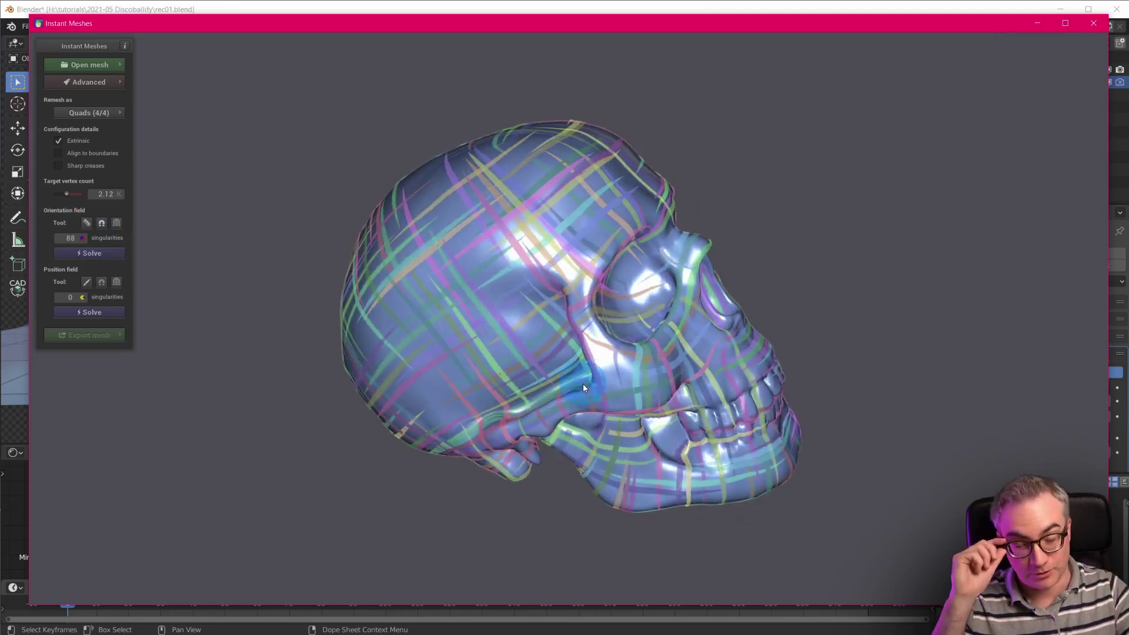
pyautogui.moveTo(809, 292)
pyautogui.mouseDown()
pyautogui.moveTo(878, 218)
pyautogui.moveTo(797, 281)
pyautogui.moveTo(728, 389)
pyautogui.moveTo(719, 375)
pyautogui.moveTo(851, 242)
pyautogui.moveTo(910, 245)
pyautogui.moveTo(910, 268)
pyautogui.moveTo(731, 404)
pyautogui.moveTo(454, 397)
pyautogui.moveTo(400, 351)
pyautogui.moveTo(648, 407)
pyautogui.moveTo(731, 416)
pyautogui.moveTo(724, 410)
pyautogui.mouseUp()
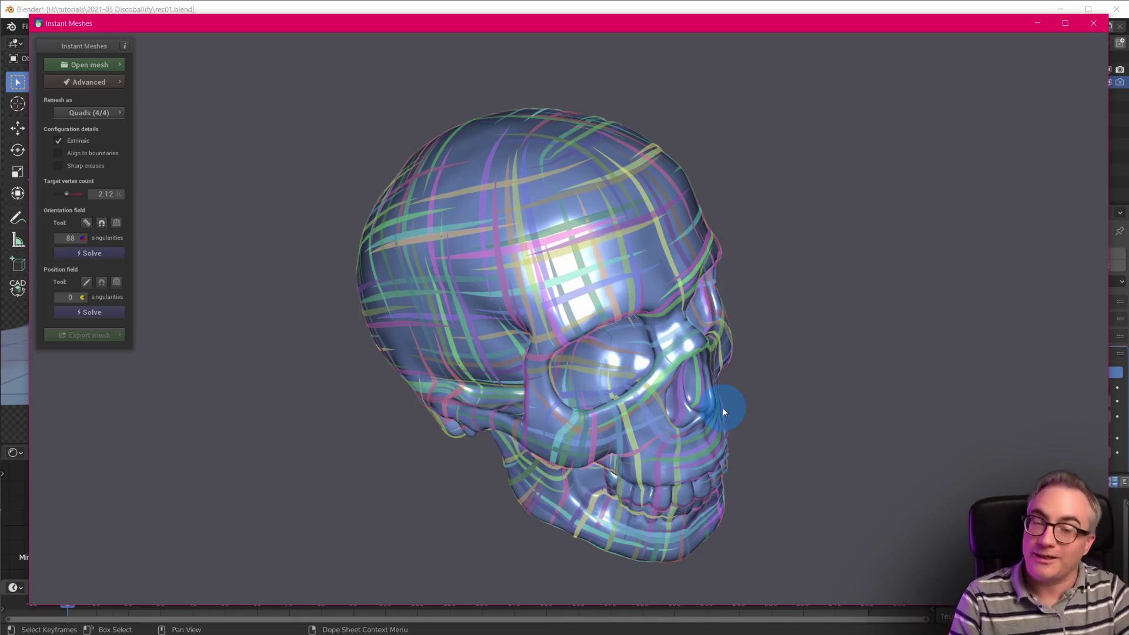
pyautogui.click(294, 283)
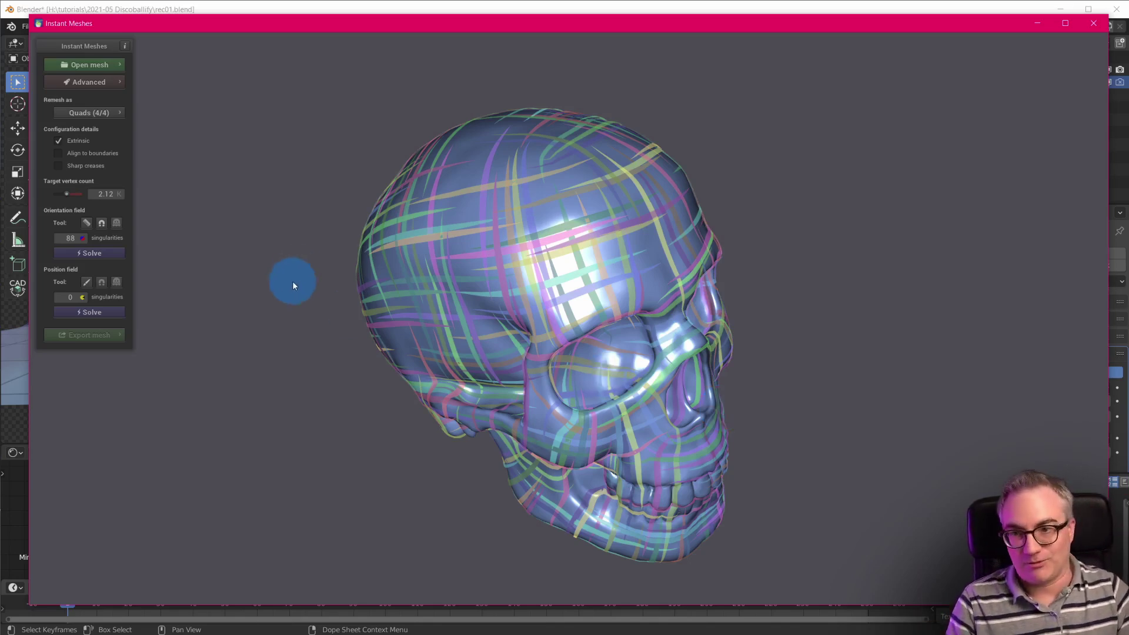
# - Solve the position field, check the quad grid around the skull, and extract the mesh with 3 smoothing iterations
pyautogui.click(94, 311)
pyautogui.moveTo(736, 343); pyautogui.dragTo(501, 223)
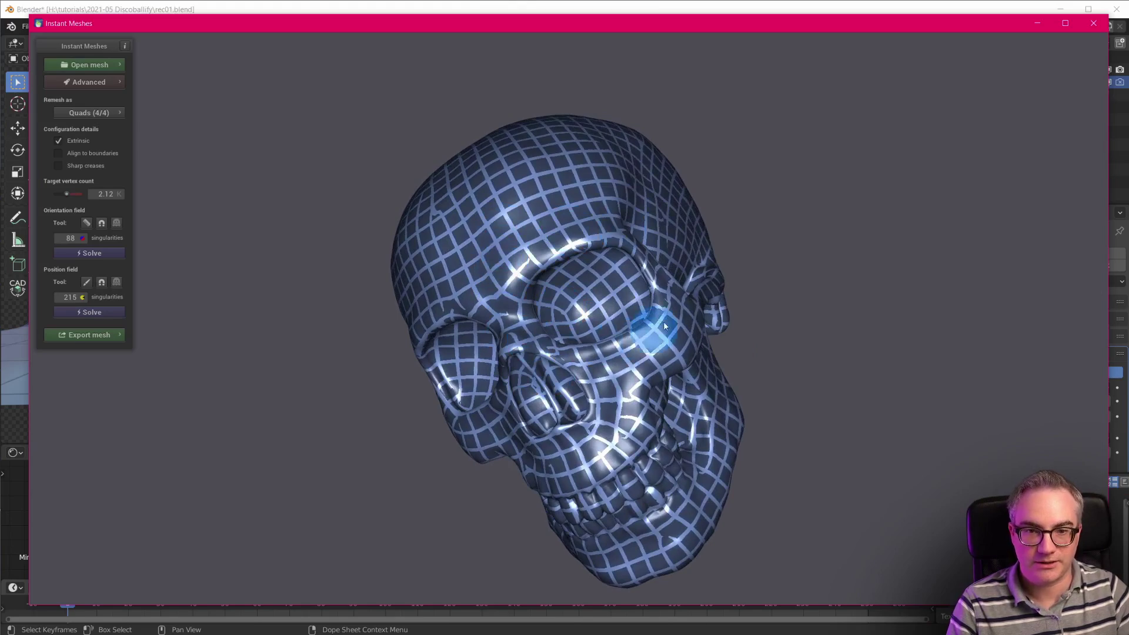
pyautogui.moveTo(639, 393); pyautogui.dragTo(602, 407)
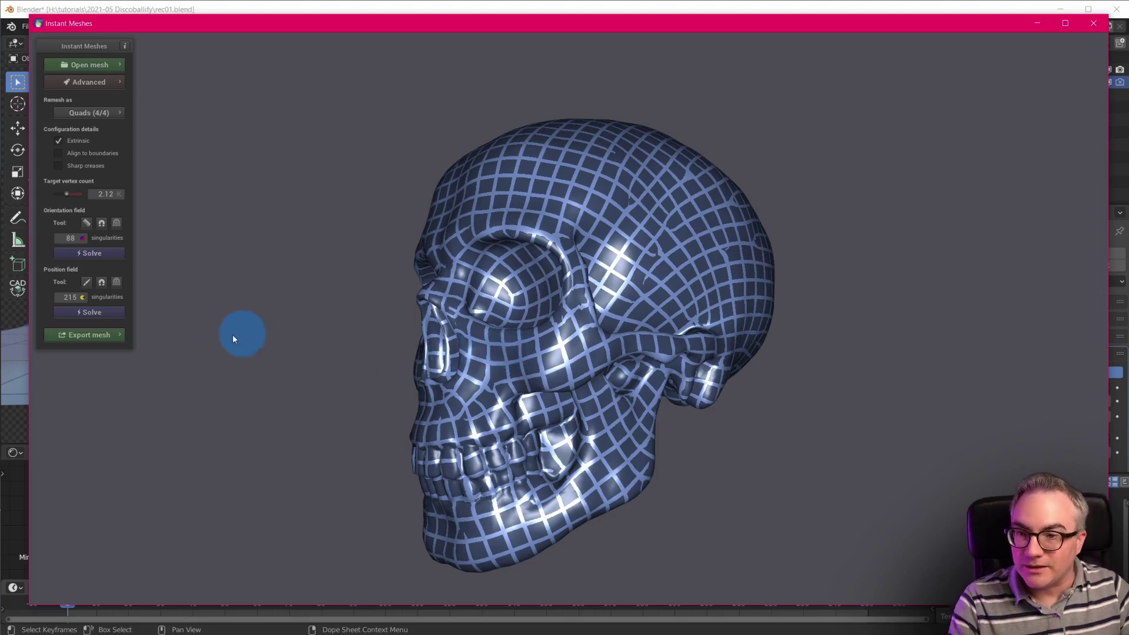
pyautogui.click(97, 338)
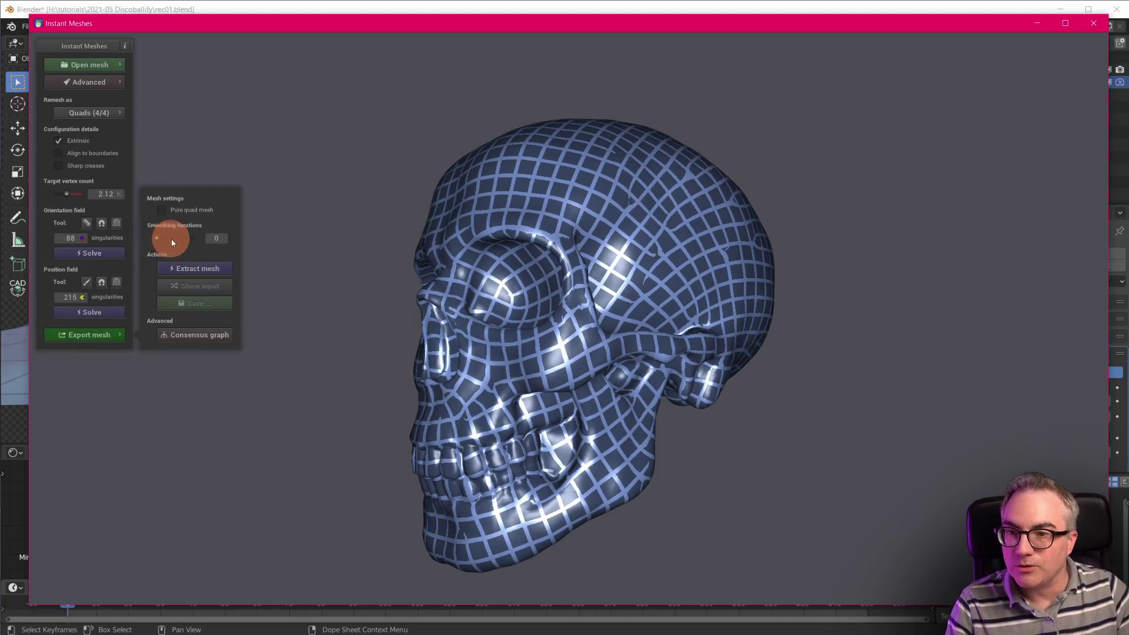
pyautogui.click(197, 269)
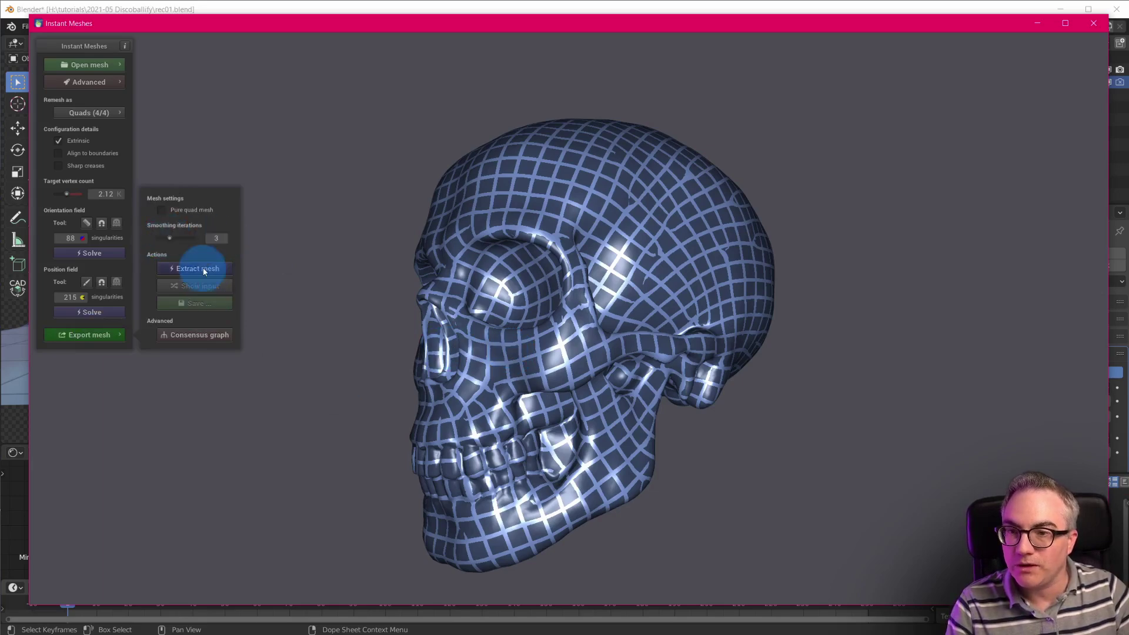
# - Extract the skull again as a pure quad mesh and inspect the cranium's grid up close
pyautogui.moveTo(823, 259); pyautogui.dragTo(365, 264)
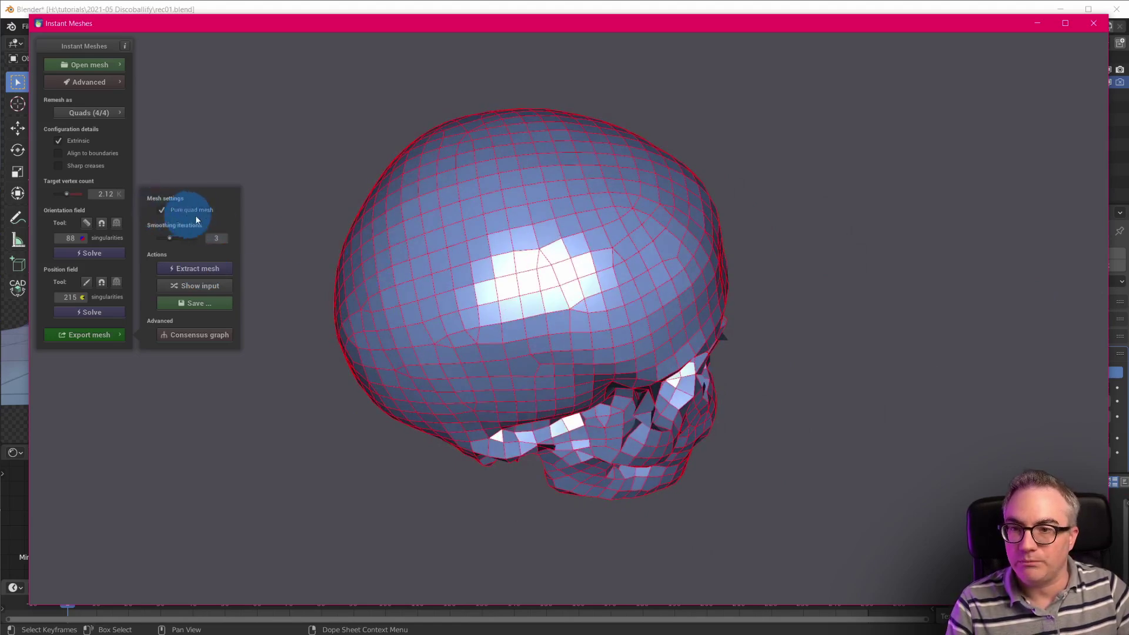
pyautogui.click(206, 269)
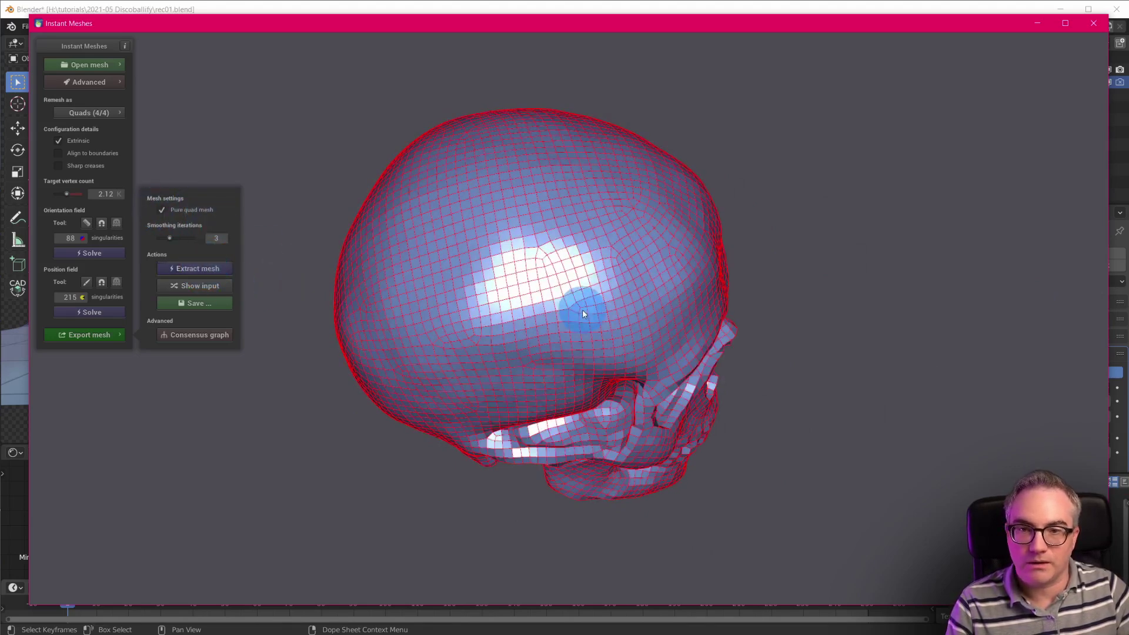
pyautogui.scroll(3, 502, 391)
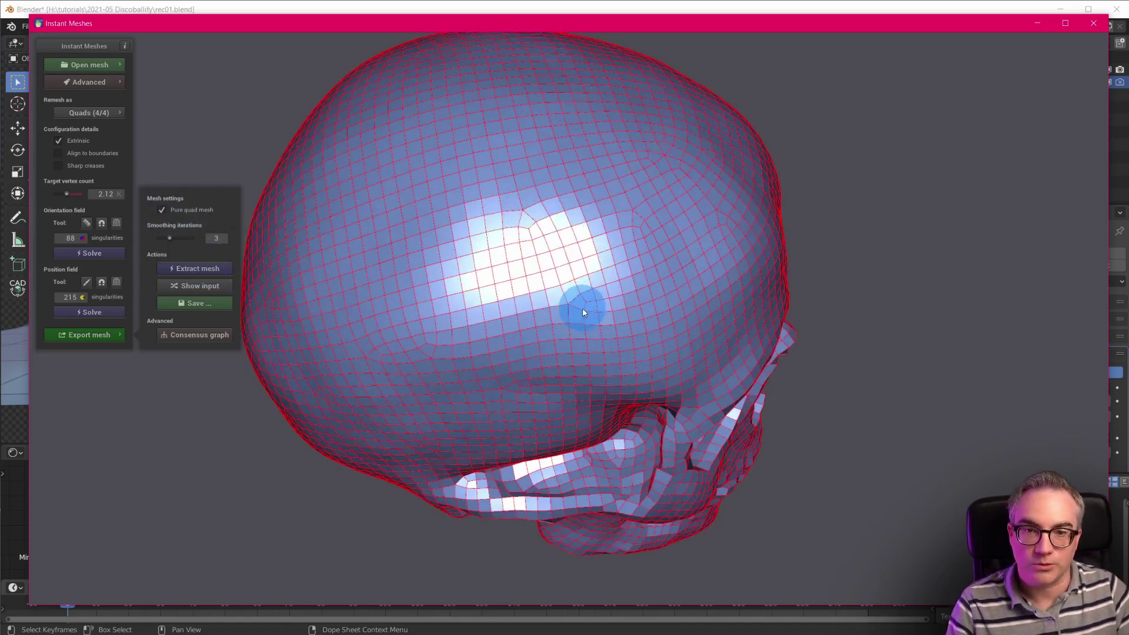
# - Disable the pure quad mesh option, extract the skull again, and check the result from the face side
pyautogui.click(161, 211)
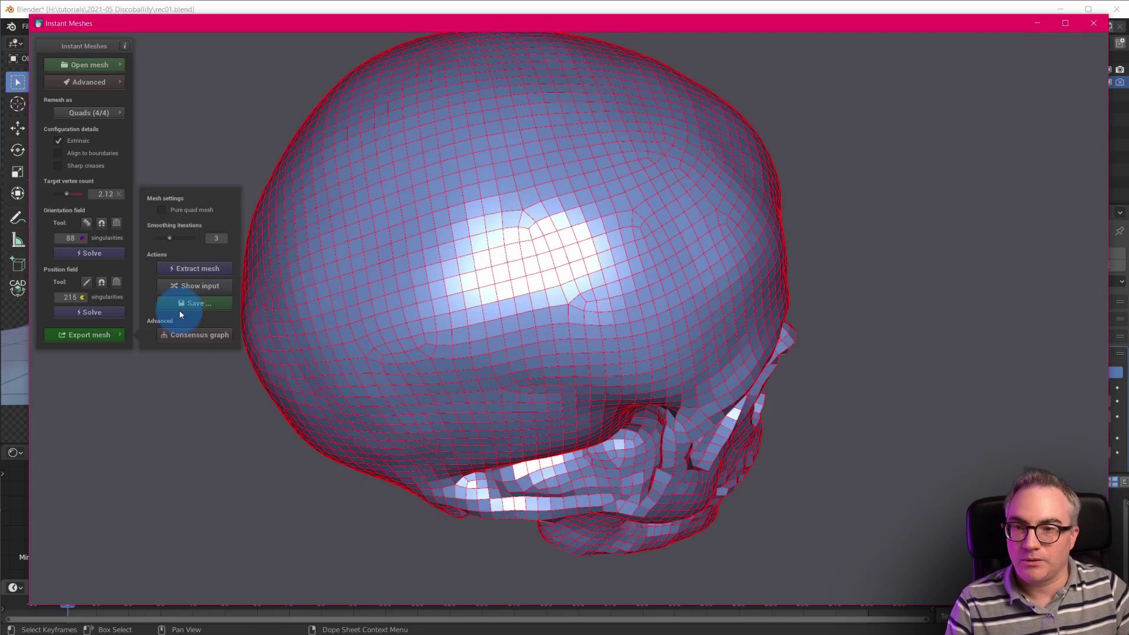
pyautogui.click(199, 270)
pyautogui.moveTo(640, 319); pyautogui.dragTo(429, 309)
pyautogui.scroll(-4, 673, 357)
# - Try to save the extracted skull mesh as skullremeshed without a file extension
pyautogui.click(195, 303)
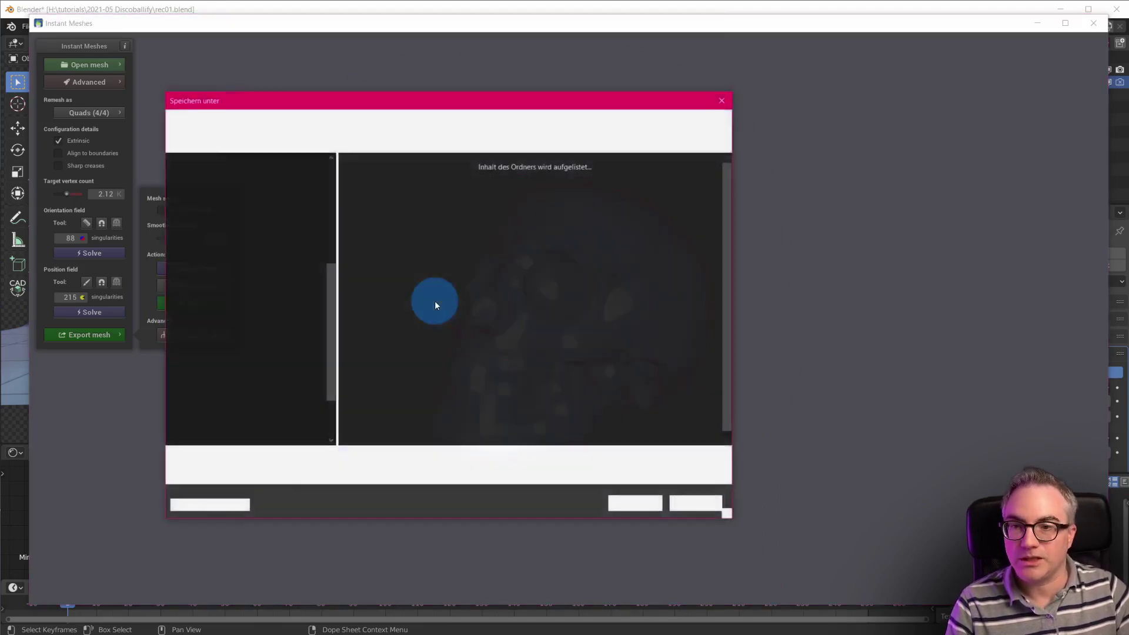
pyautogui.write('skullremeshed')
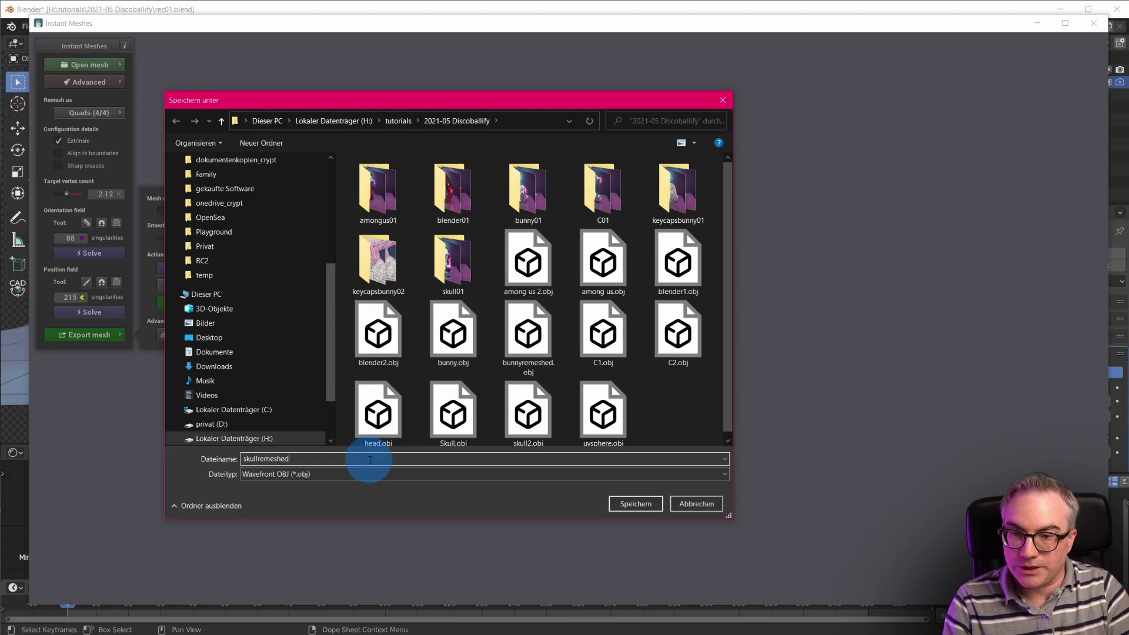
pyautogui.press('Return')
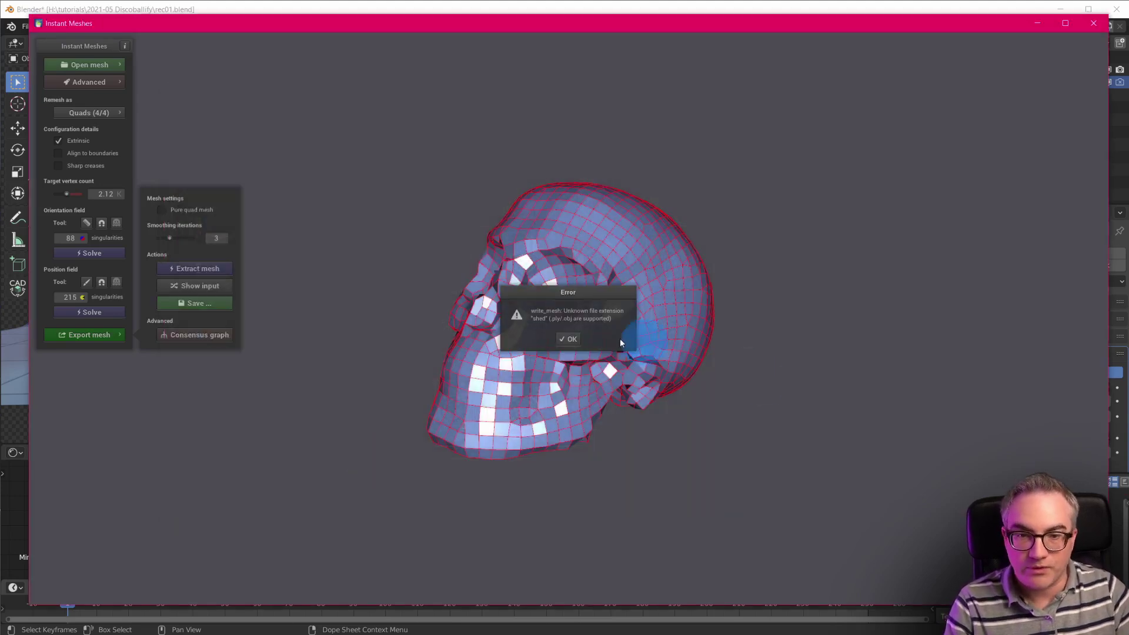
pyautogui.click(568, 339)
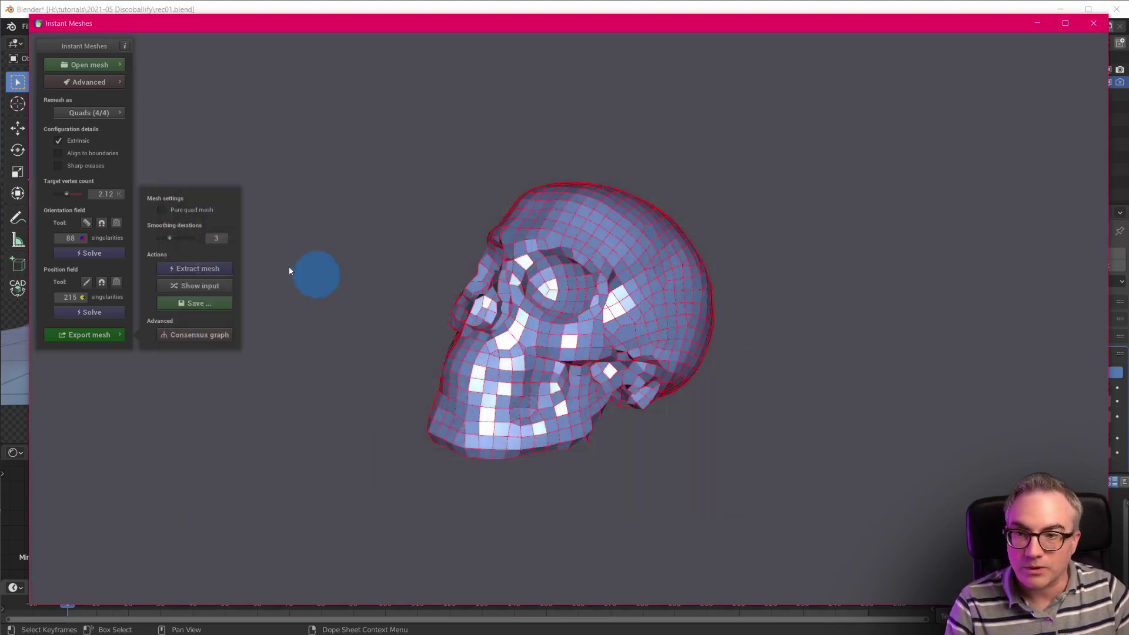
# - Save the extracted skull mesh as skullremeshed.obj in the 2021-05 Discoballify folder
pyautogui.click(214, 305)
pyautogui.write('sk')
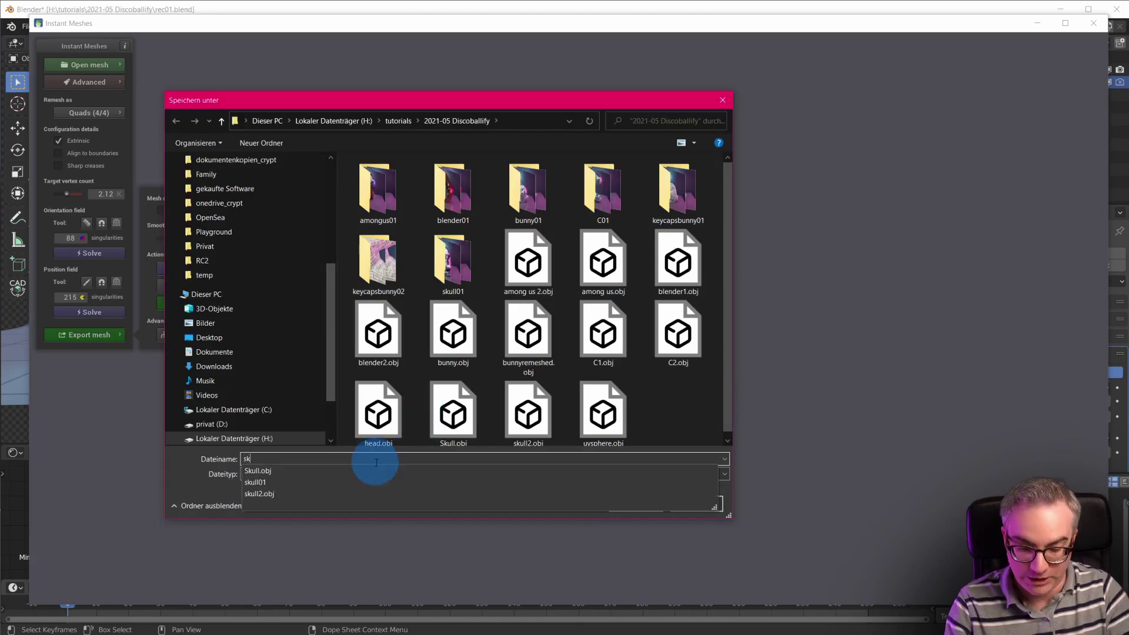
pyautogui.write('ullreme')
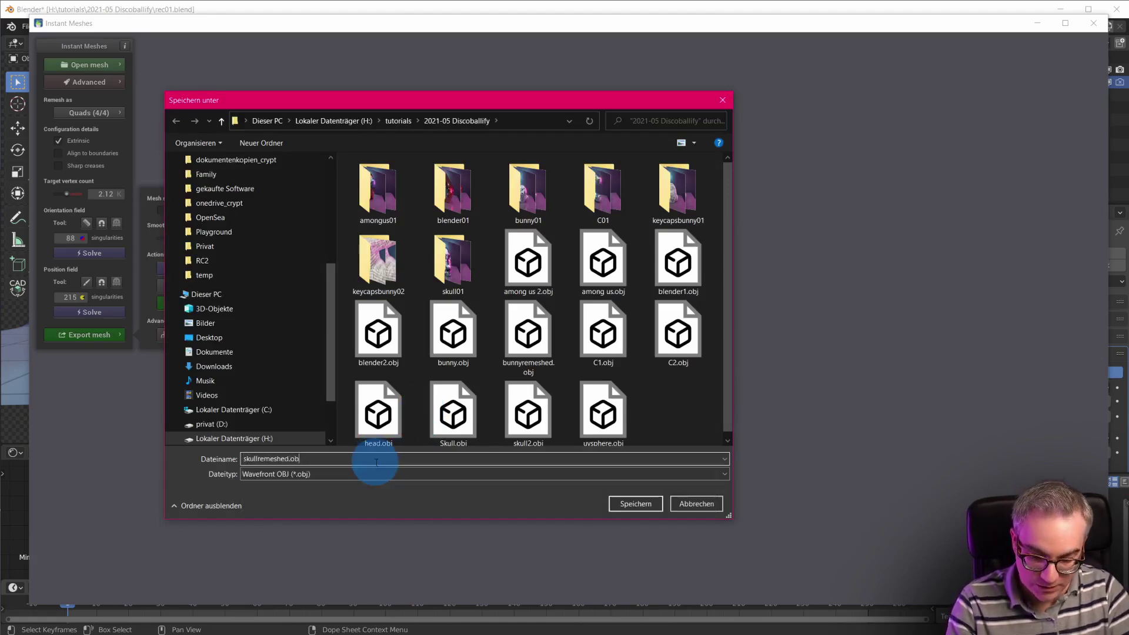
pyautogui.write('shed.ob')
pyautogui.press('Return')
# - Switch to Blender and import the Wavefront file skullremeshed.obj into the stage scene
pyautogui.click(938, 8)
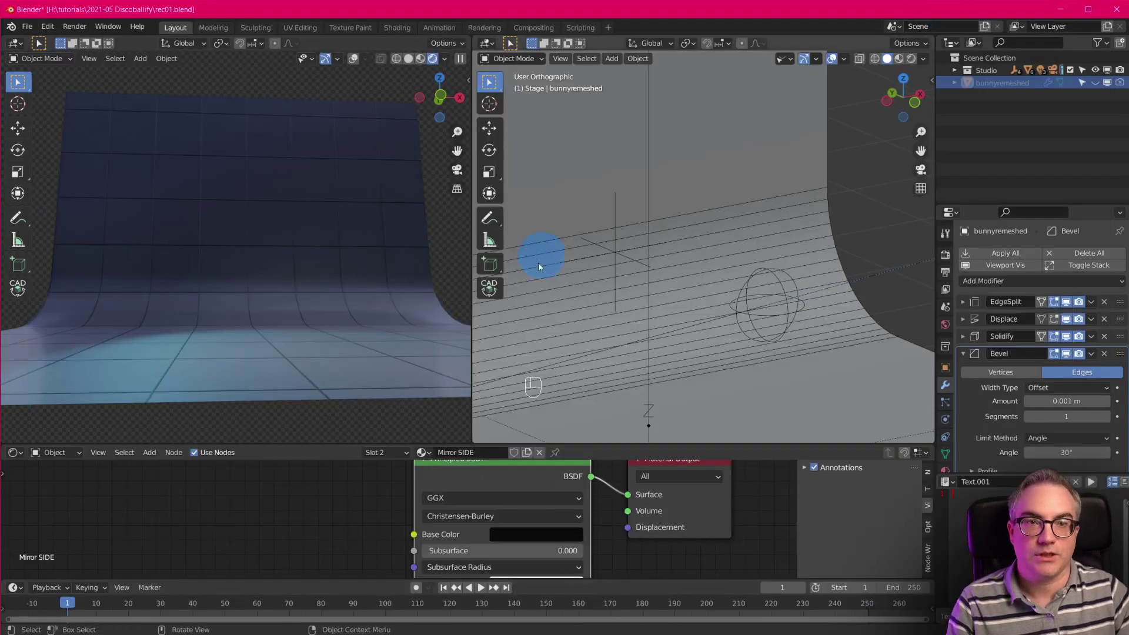
pyautogui.click(27, 26)
pyautogui.moveTo(84, 197)
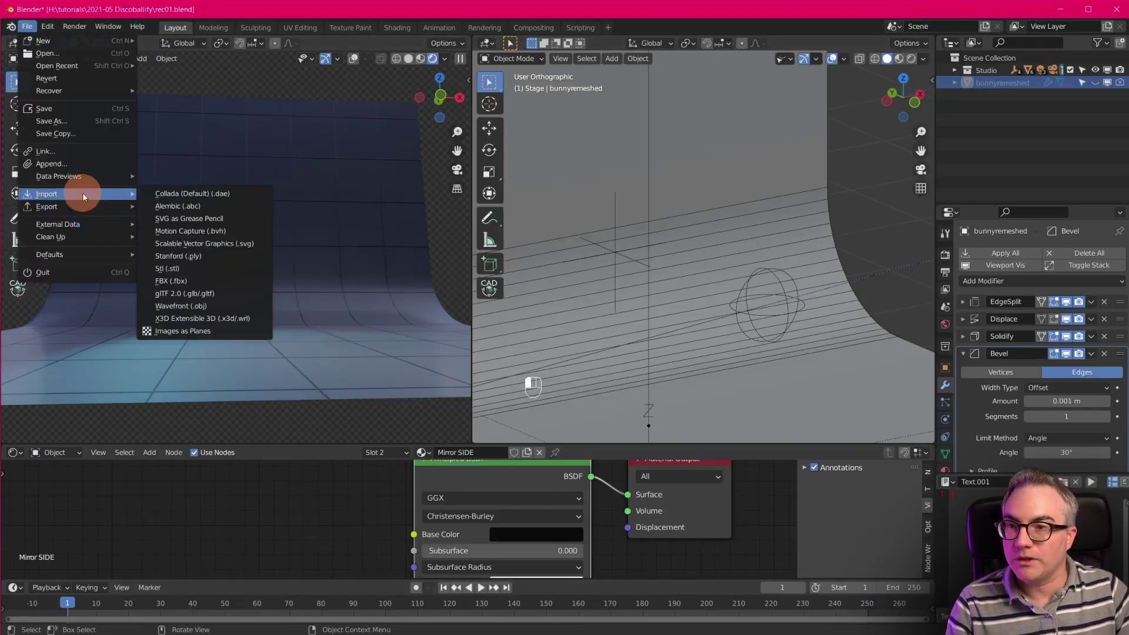
pyautogui.click(238, 306)
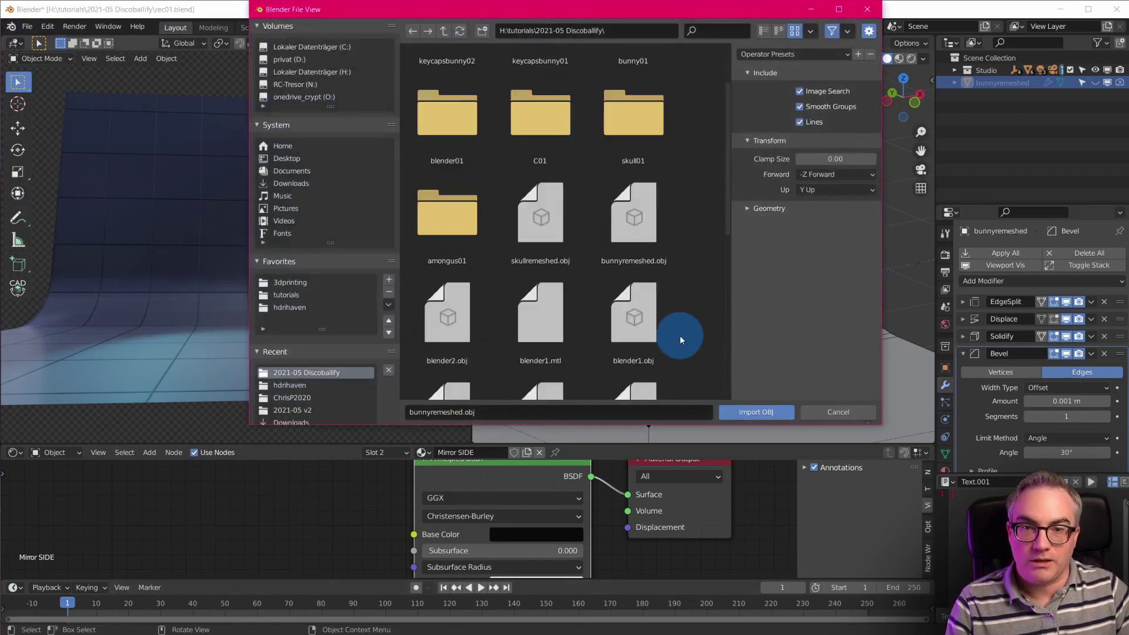
pyautogui.doubleClick(535, 237)
# - Scale the imported skull up about 11 times and show it through the scene camera
pyautogui.moveTo(787, 345); pyautogui.dragTo(727, 366, button='middle')
pyautogui.press('s')
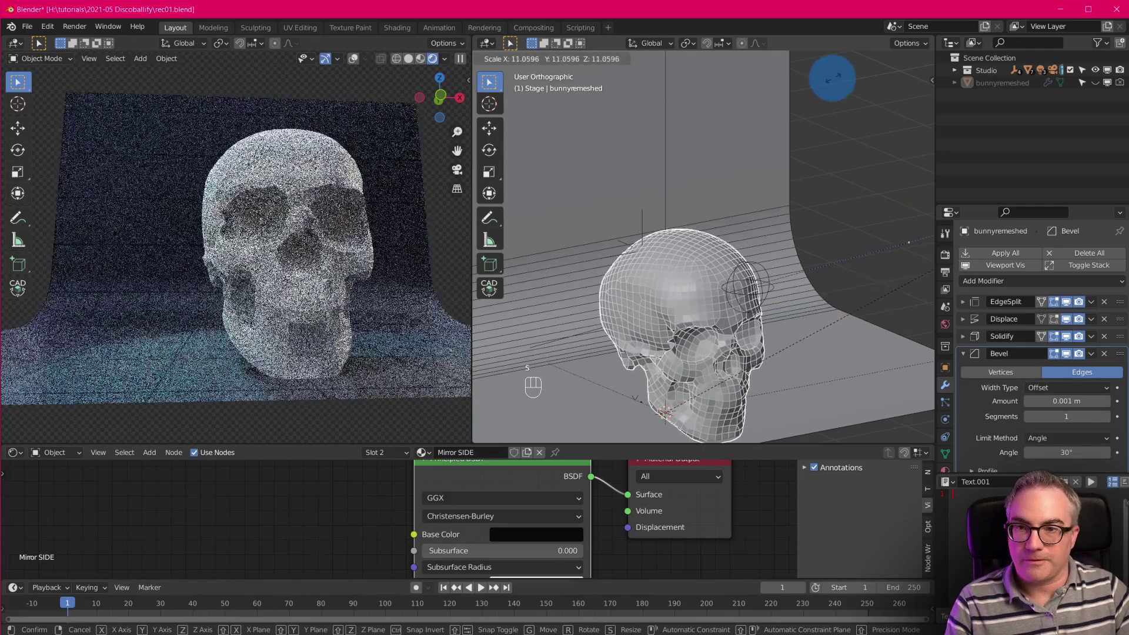
pyautogui.click(833, 77)
pyautogui.press('KP_0')
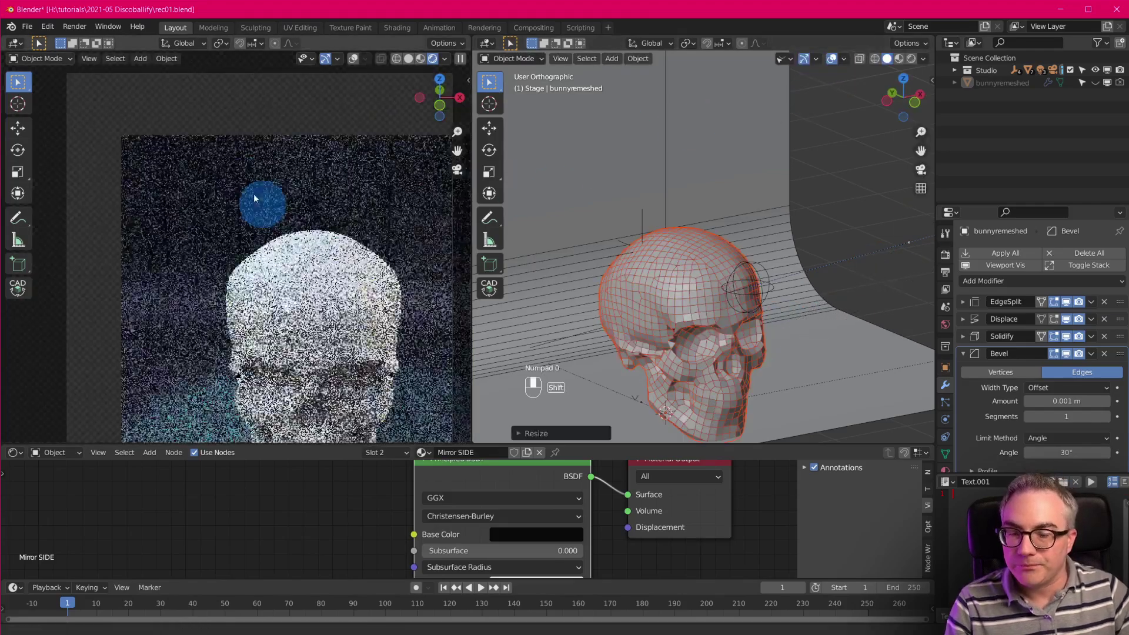
# - In the right side view, rotate the skull about 32° so its jaw lies level, and lower it towards the floor
pyautogui.moveTo(744, 335)
pyautogui.mouseDown(button='middle')
pyautogui.moveTo(781, 359)
pyautogui.moveTo(762, 332)
pyautogui.mouseUp(button='middle')
pyautogui.press('KP_3')
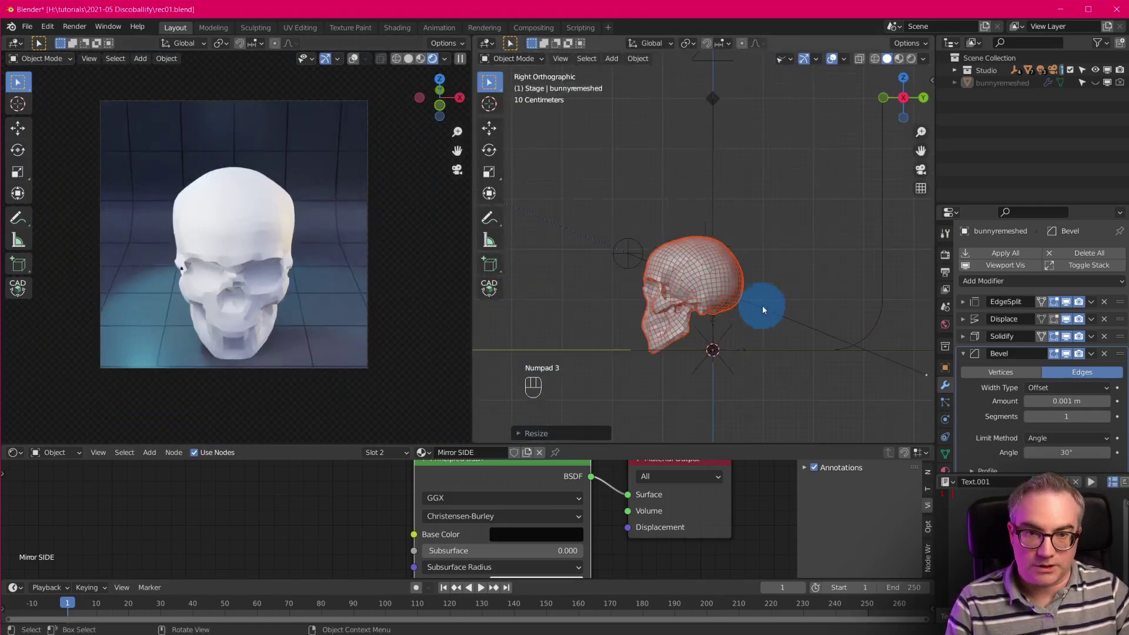
pyautogui.press('r')
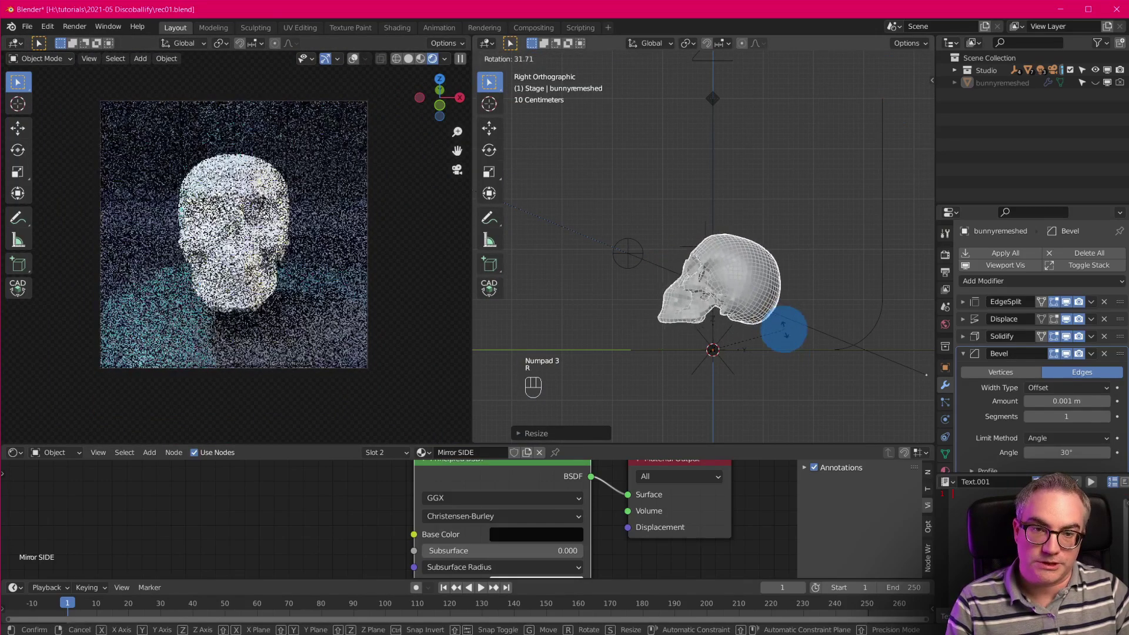
pyautogui.click(785, 331)
pyautogui.press('g')
pyautogui.click(781, 353)
# - Enlarge the skull by about 1.3 times and move it down so its jaw rests on the stage floor
pyautogui.press('s')
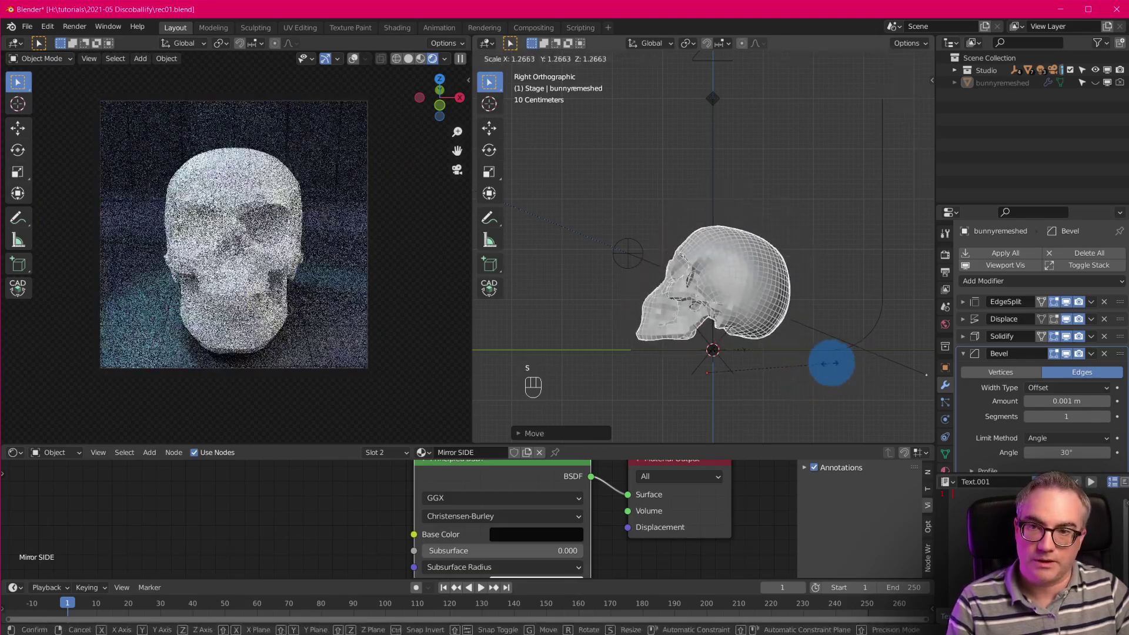
pyautogui.click(839, 367)
pyautogui.press('g')
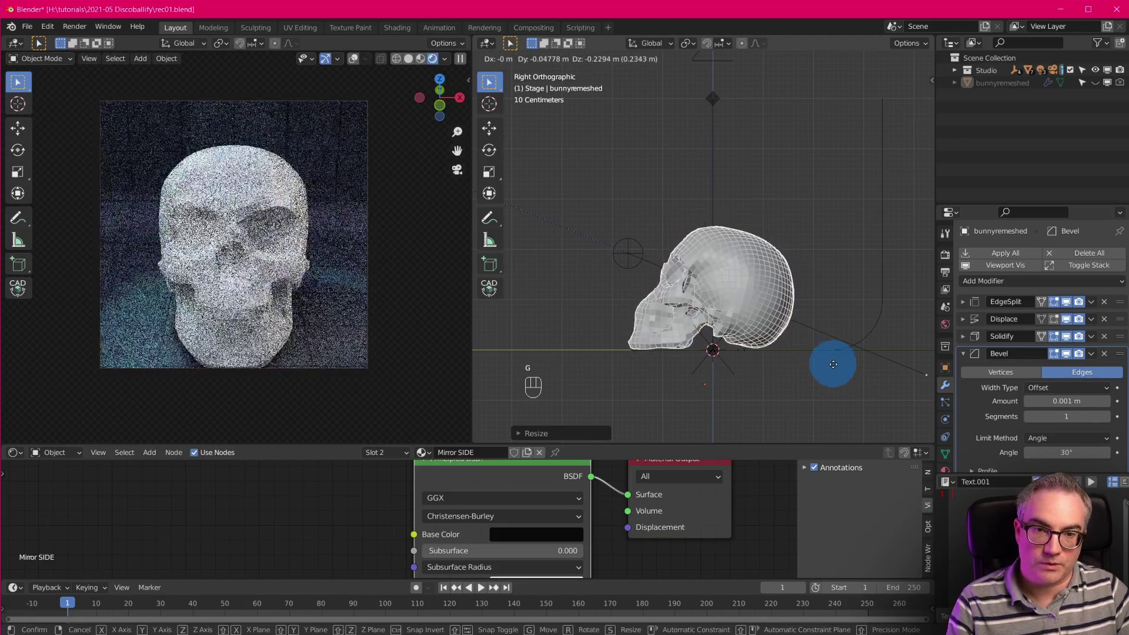
pyautogui.click(834, 369)
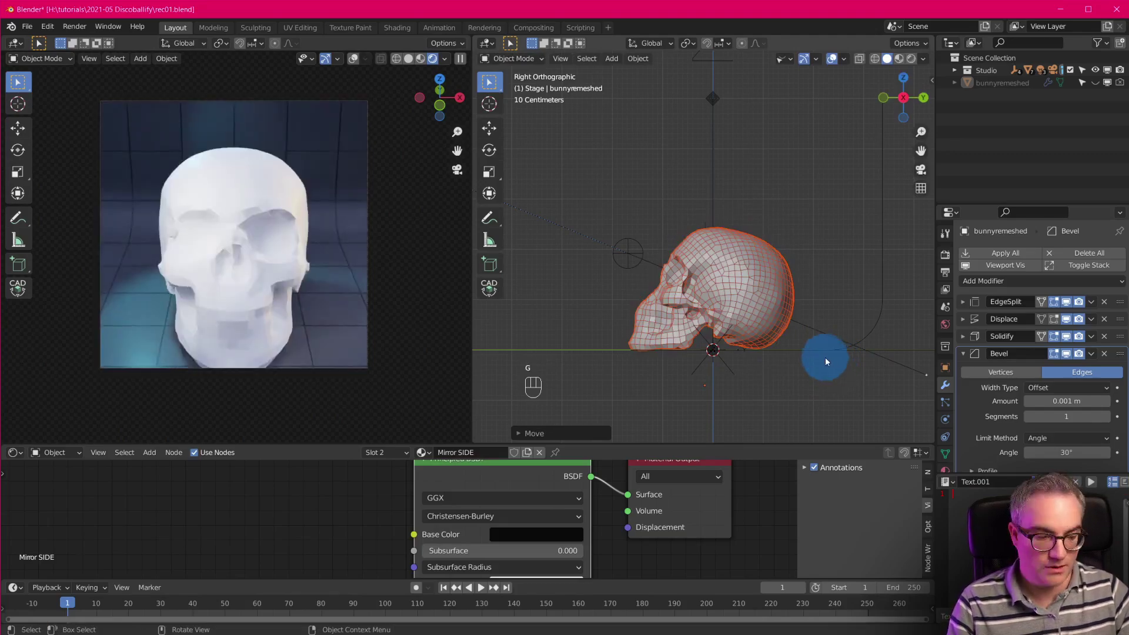
# - In the top view, move the skull back about 0.87 m, turn it about 35° and shift it about 0.23 m along negative X
pyautogui.press('KP_7')
pyautogui.press('g')
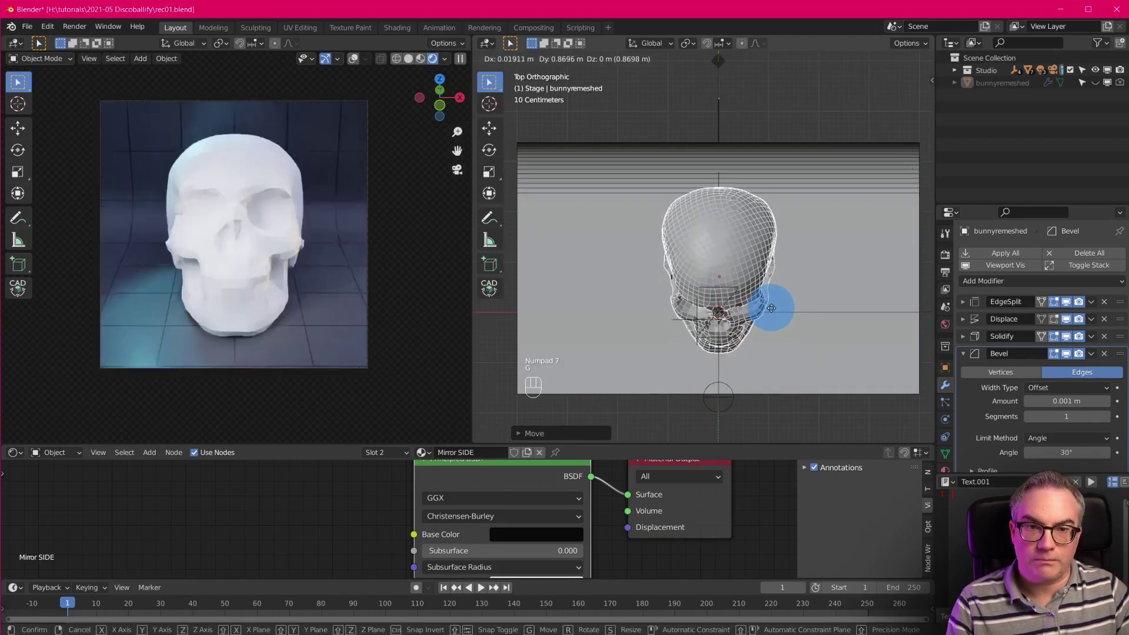
pyautogui.press('r')
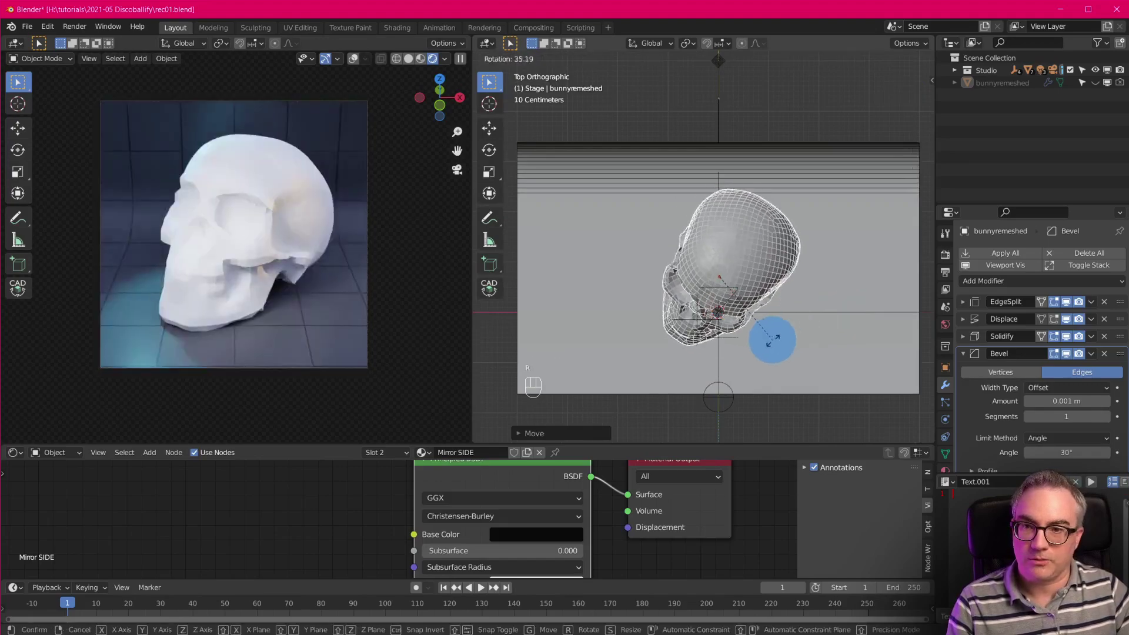
pyautogui.click(773, 339)
pyautogui.press('g')
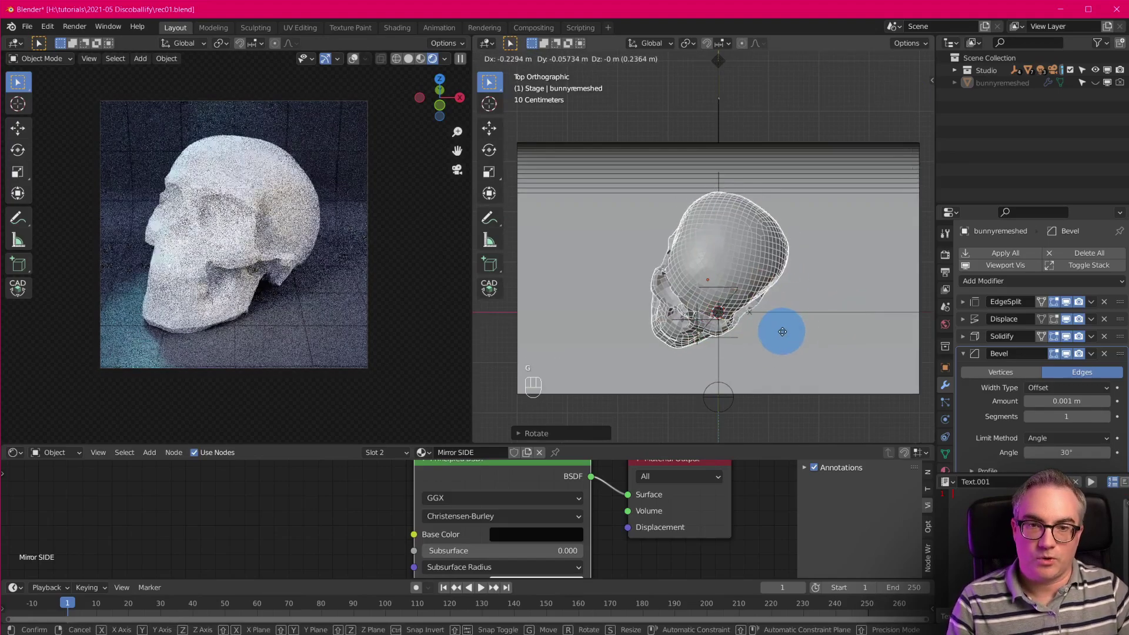
pyautogui.click(782, 332)
# - Make the remeshed skull the active object and open its mesh in Edit Mode with edge selection
pyautogui.scroll(8, 788, 313)
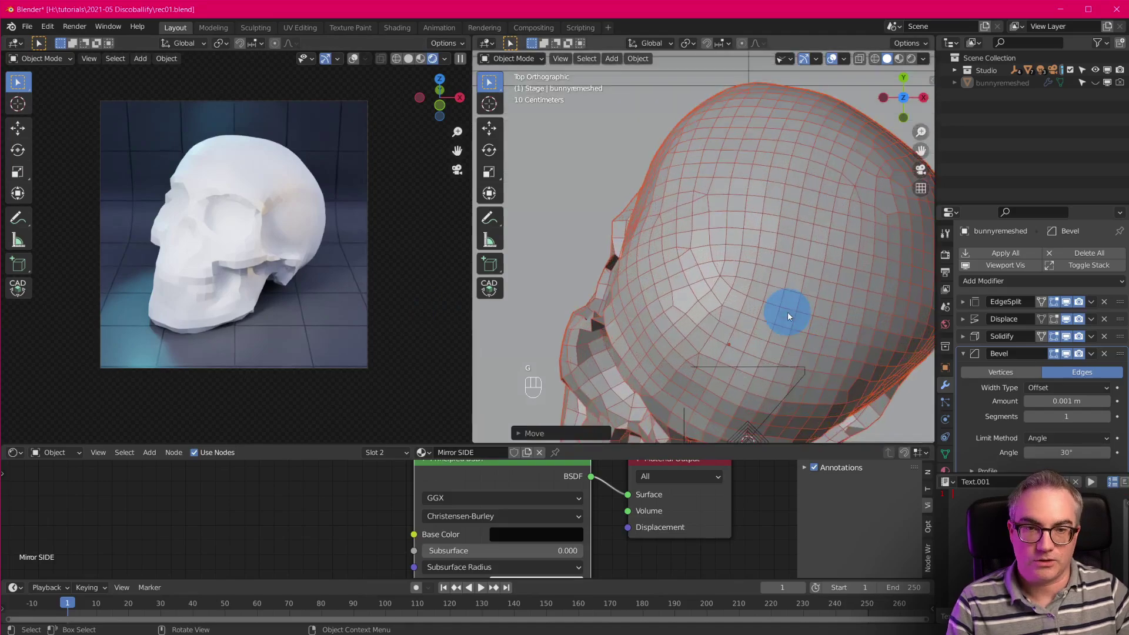
pyautogui.scroll(2, 298, 319)
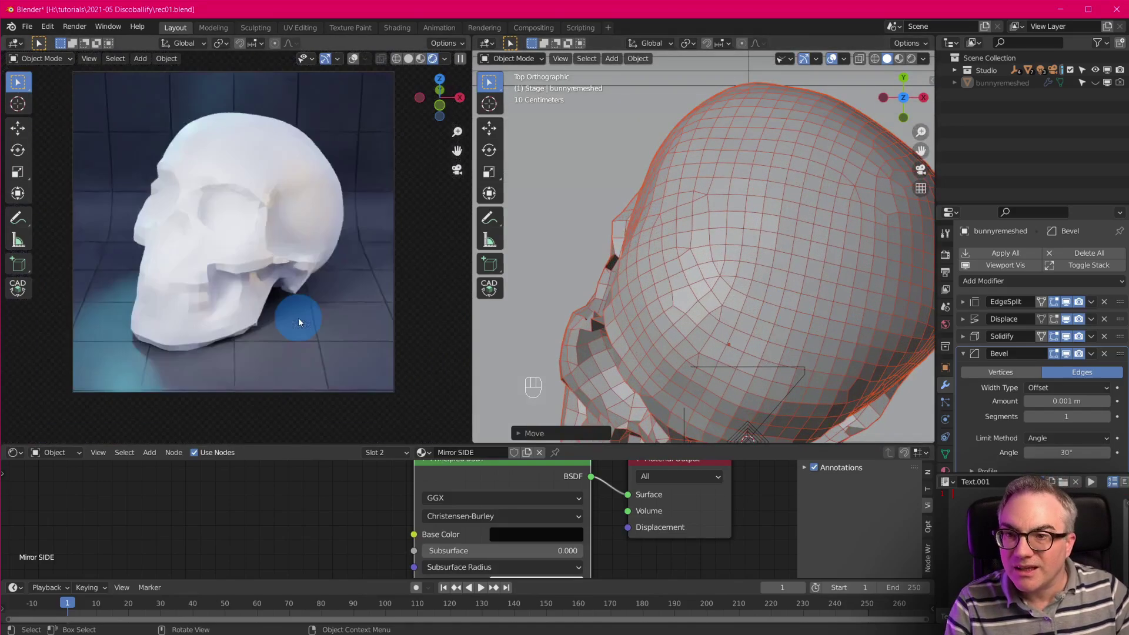
pyautogui.moveTo(774, 307); pyautogui.dragTo(718, 207, button='middle')
pyautogui.scroll(-5, 721, 219)
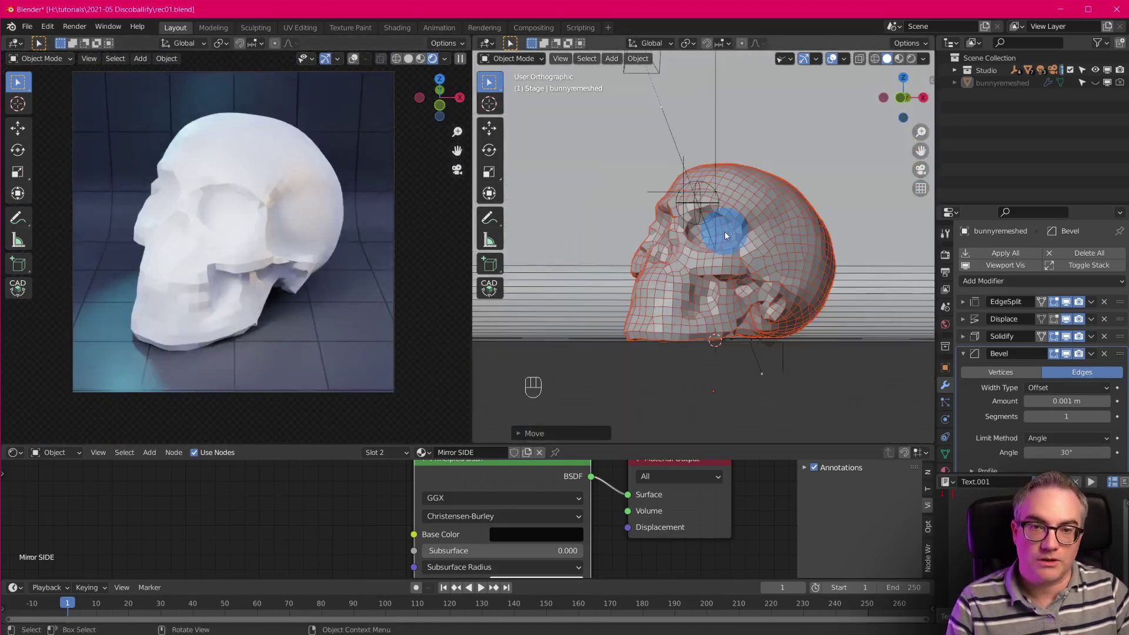
pyautogui.click(766, 217)
pyautogui.press('Tab')
pyautogui.scroll(5, 784, 259)
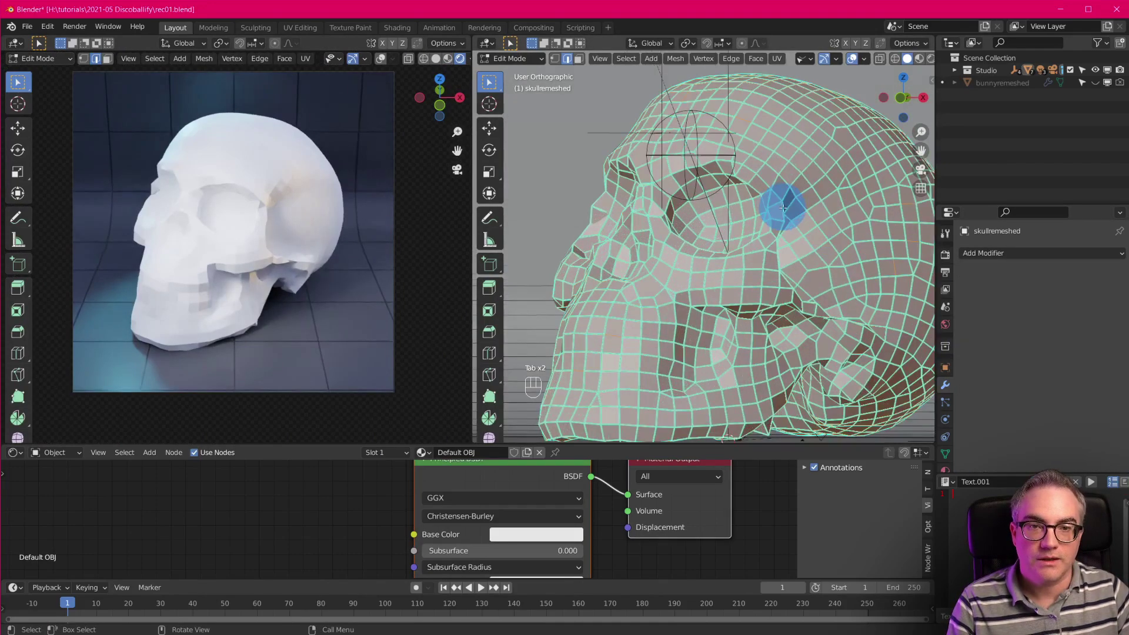
pyautogui.click(578, 59)
pyautogui.click(566, 59)
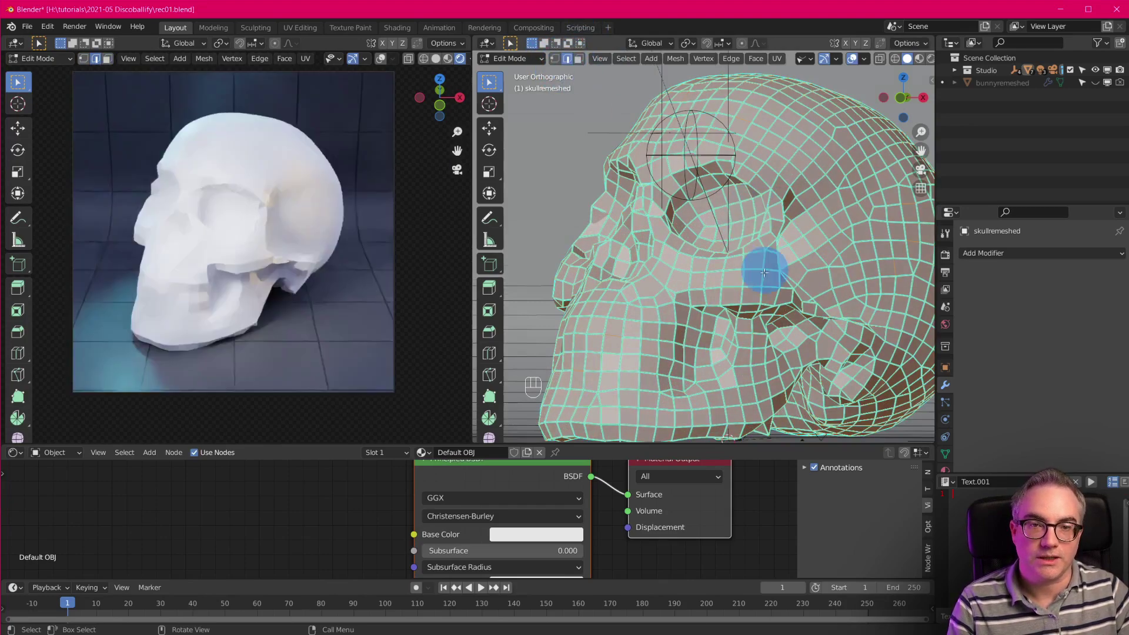
# - Mark all of the skull's edges as sharp and return to Object Mode
pyautogui.moveTo(747, 282); pyautogui.dragTo(811, 254, button='middle')
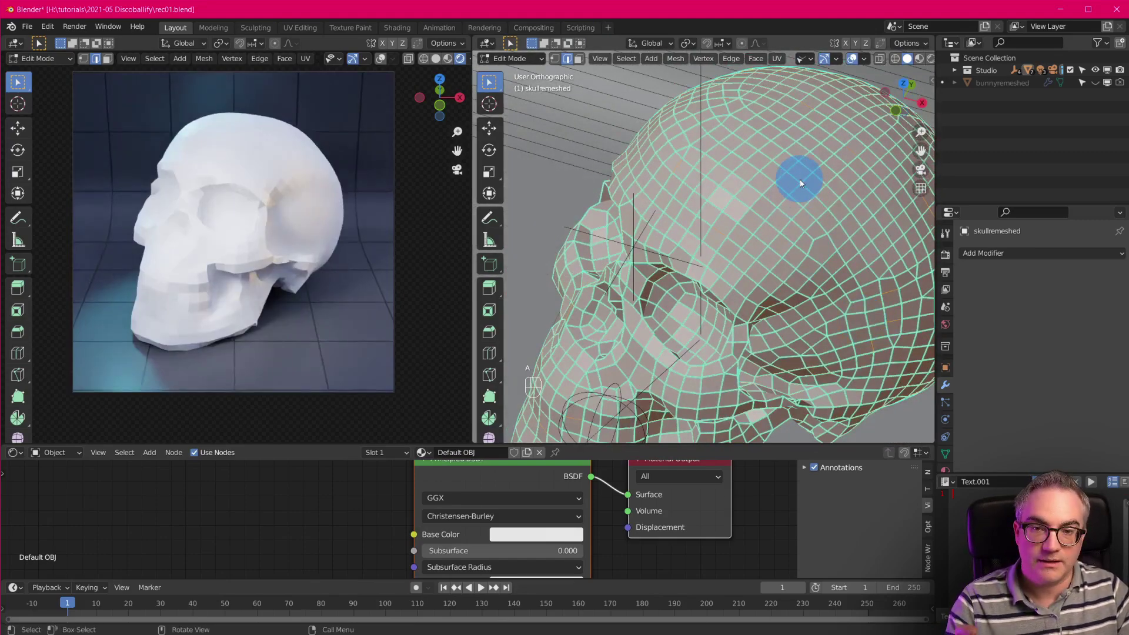
pyautogui.rightClick(800, 179)
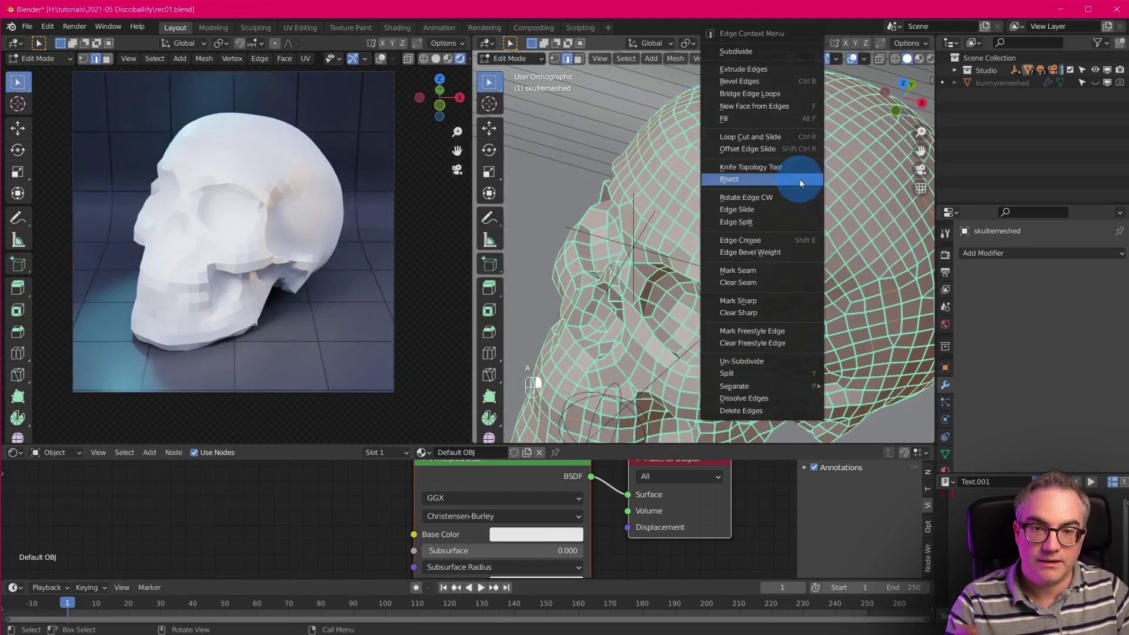
pyautogui.click(791, 301)
pyautogui.scroll(-4, 744, 235)
pyautogui.moveTo(744, 252); pyautogui.dragTo(789, 323, button='middle')
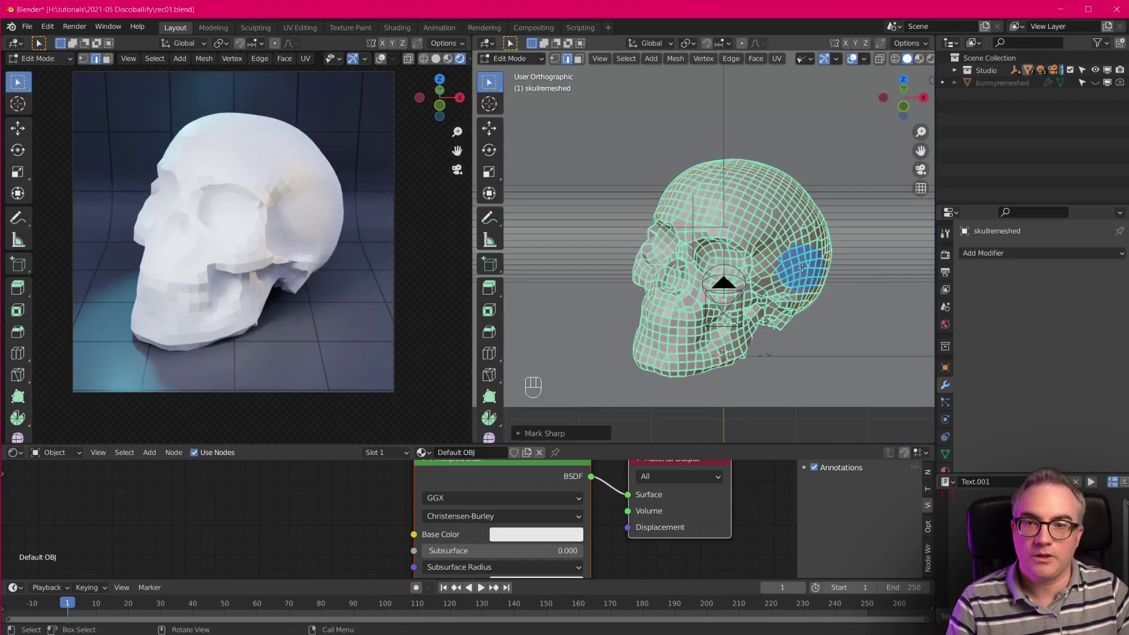
pyautogui.press('Tab')
# - Add an Edge Split modifier to the skull and collapse its settings
pyautogui.click(1033, 254)
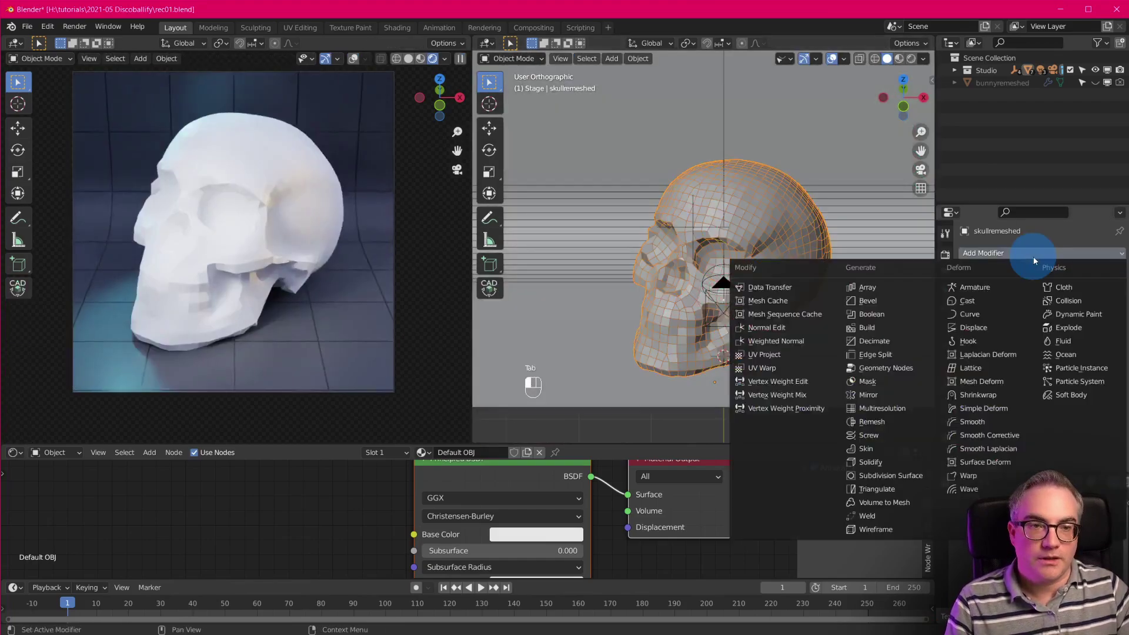
pyautogui.click(909, 355)
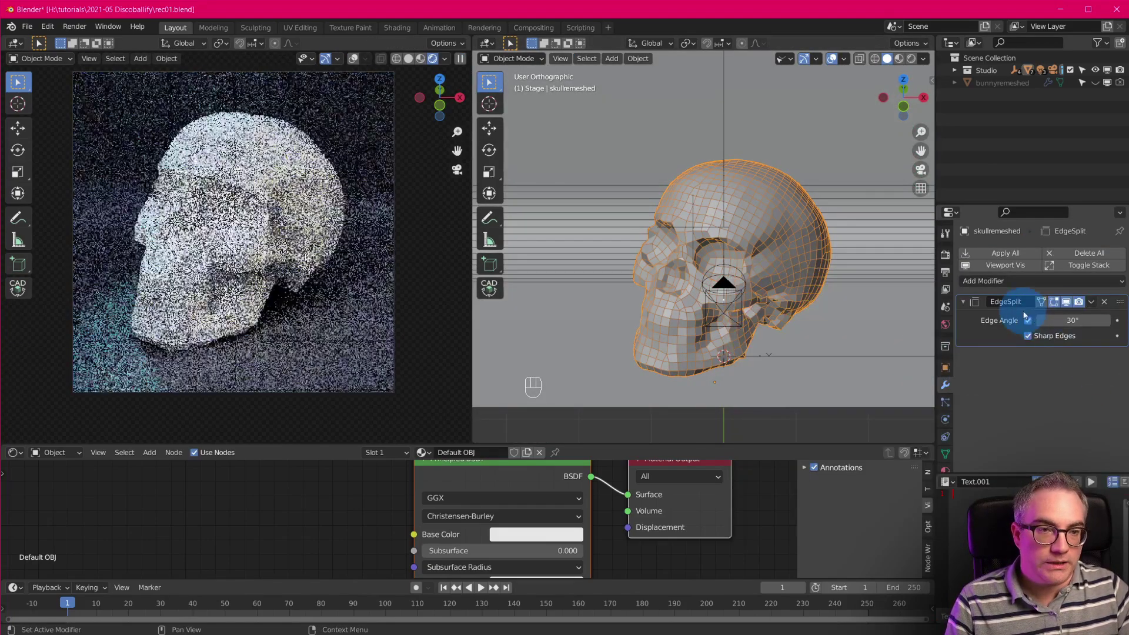
pyautogui.click(964, 302)
# - Add a Displace modifier to the skull along the normals and set its strength to 0.01
pyautogui.click(988, 281)
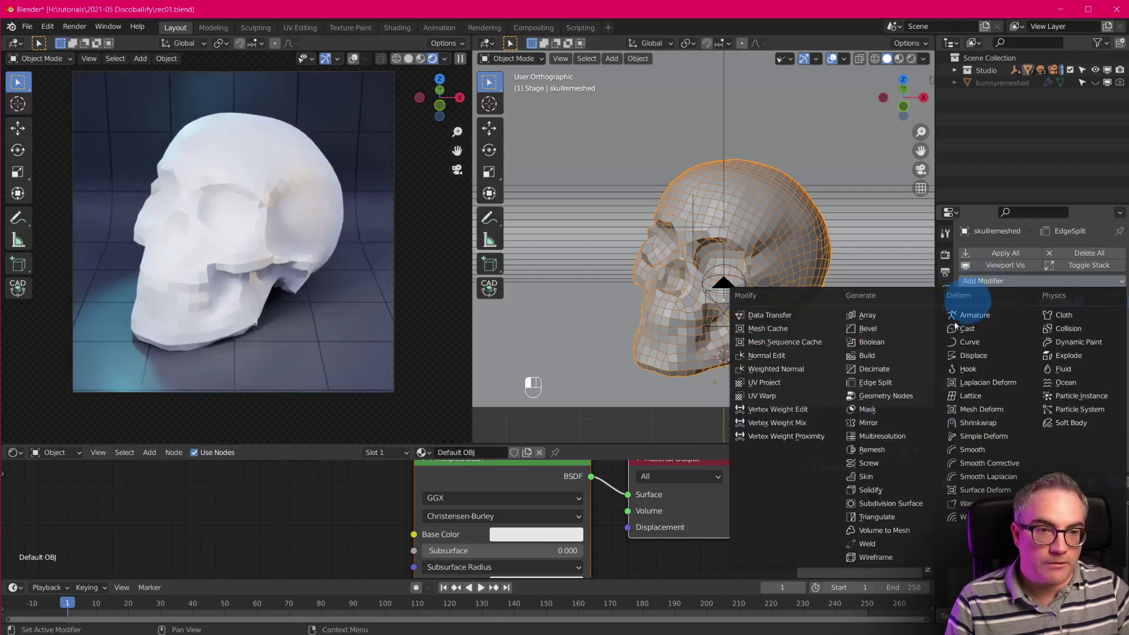
pyautogui.click(974, 355)
pyautogui.click(1062, 396)
pyautogui.write('.05')
pyautogui.press('Return')
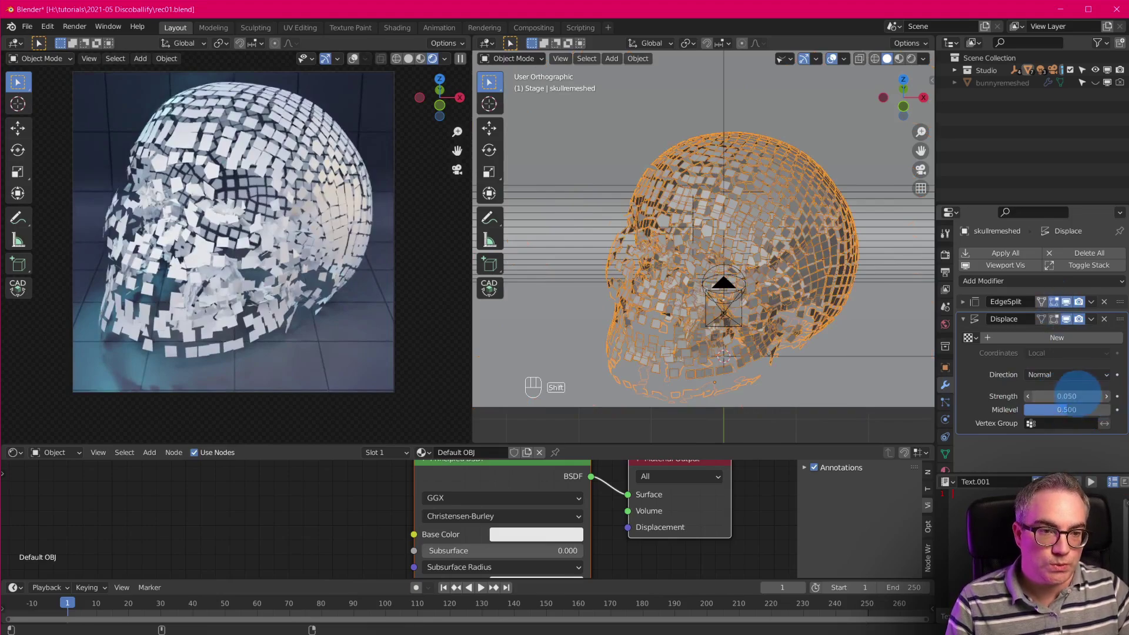
pyautogui.press('BackSpace')
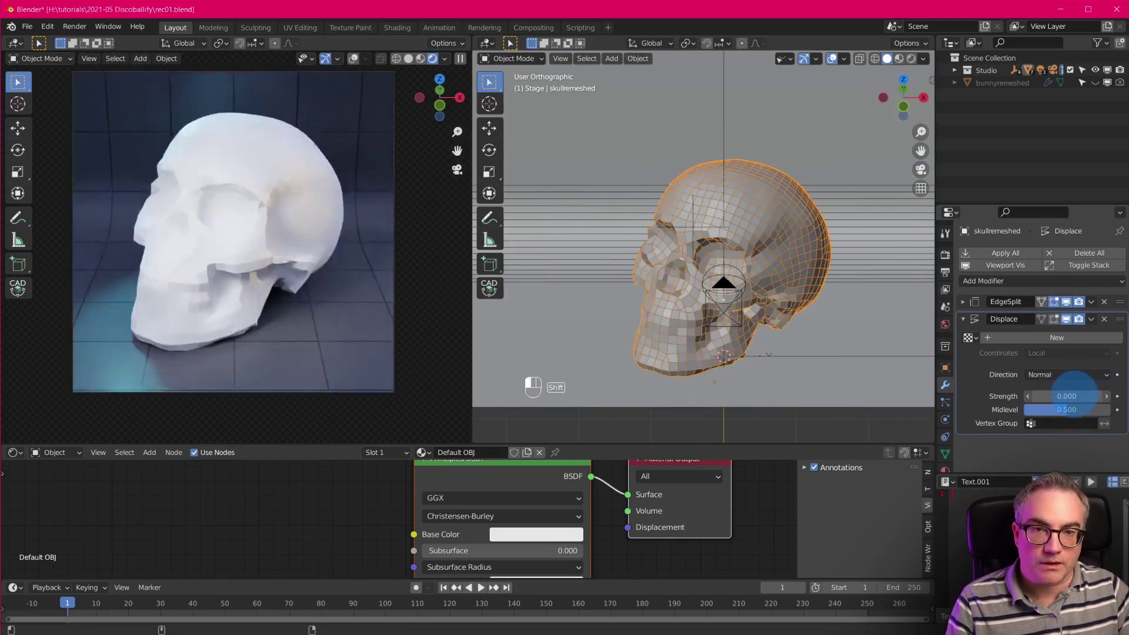
pyautogui.doubleClick(1067, 396)
pyautogui.write('0.0')
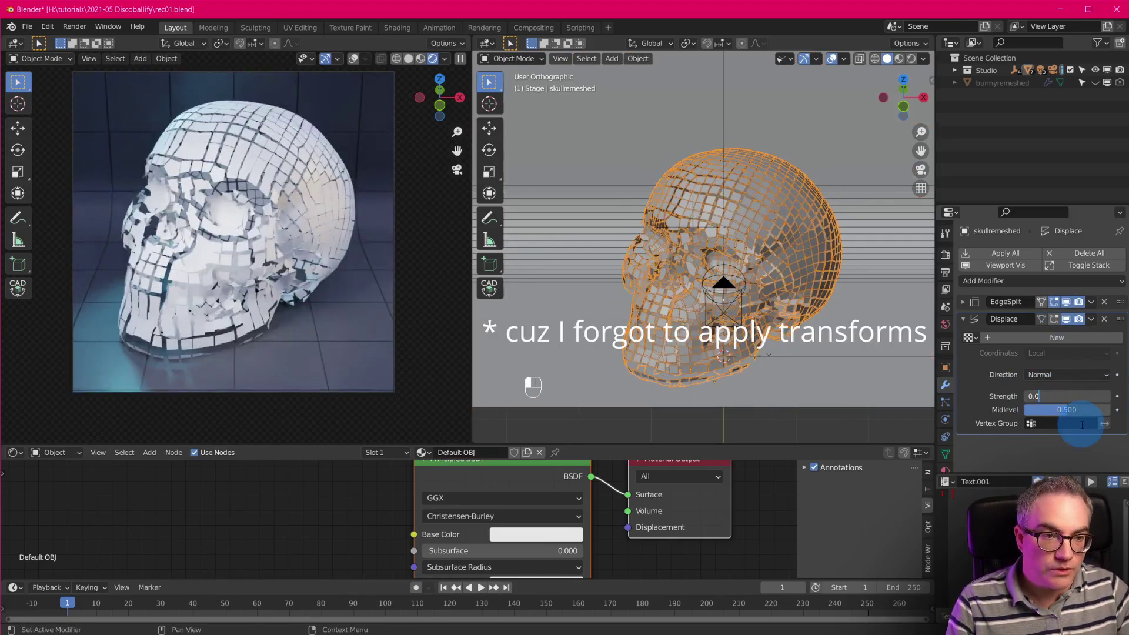
pyautogui.write('21')
pyautogui.press('Return')
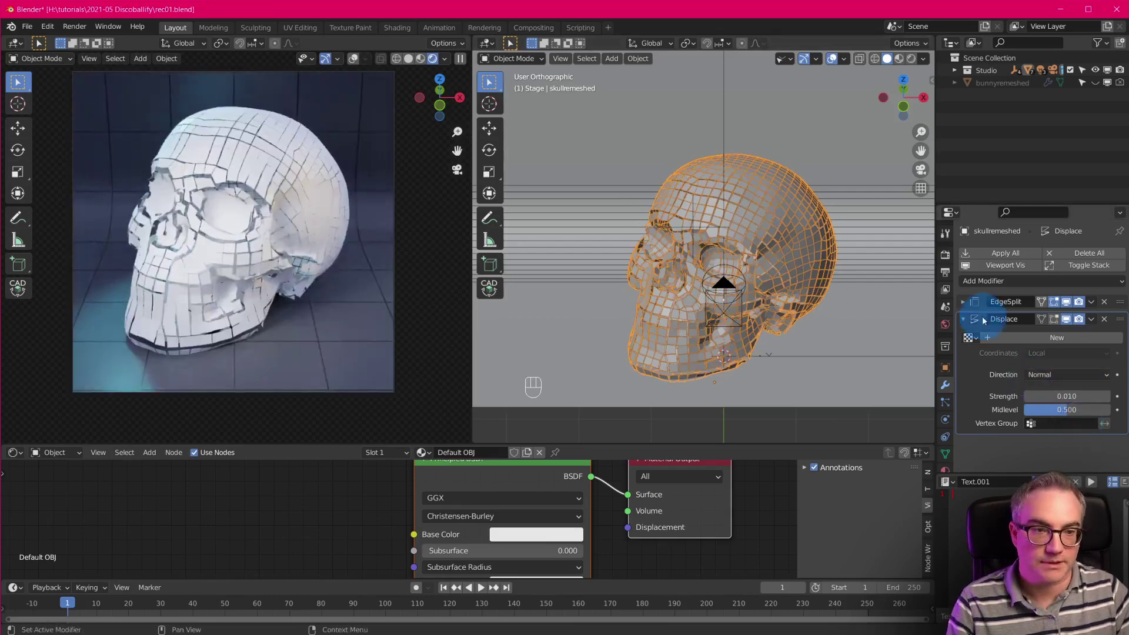
pyautogui.click(986, 318)
# - Add a Solidify modifier to the skull with a thickness of about -0.003 m
pyautogui.click(1008, 281)
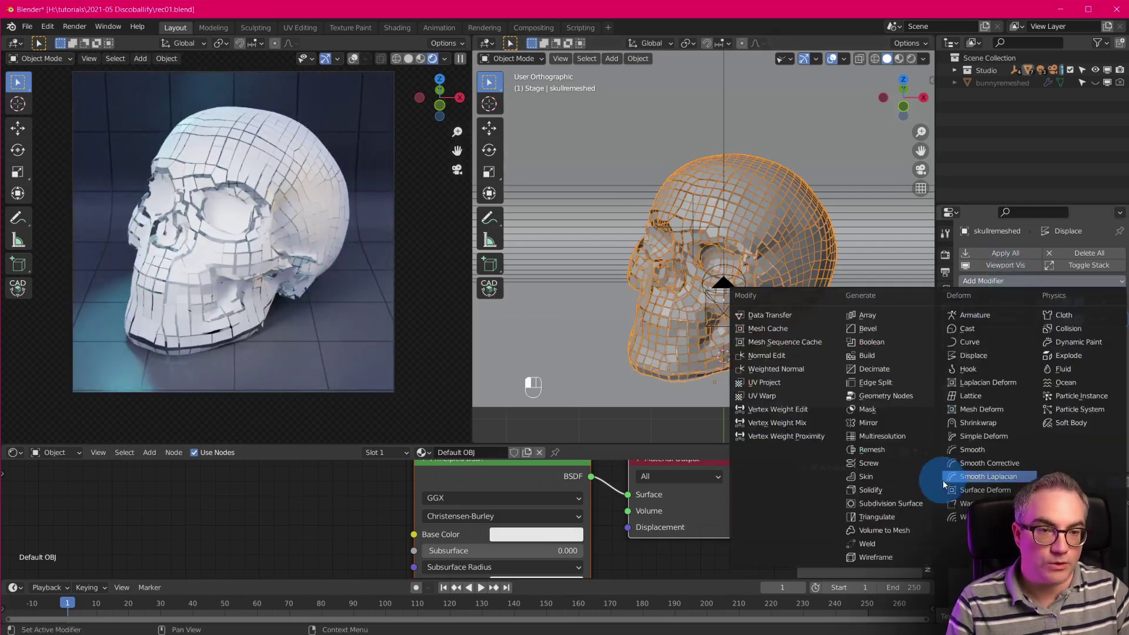
pyautogui.click(870, 490)
pyautogui.moveTo(1072, 370); pyautogui.dragTo(1065, 370)
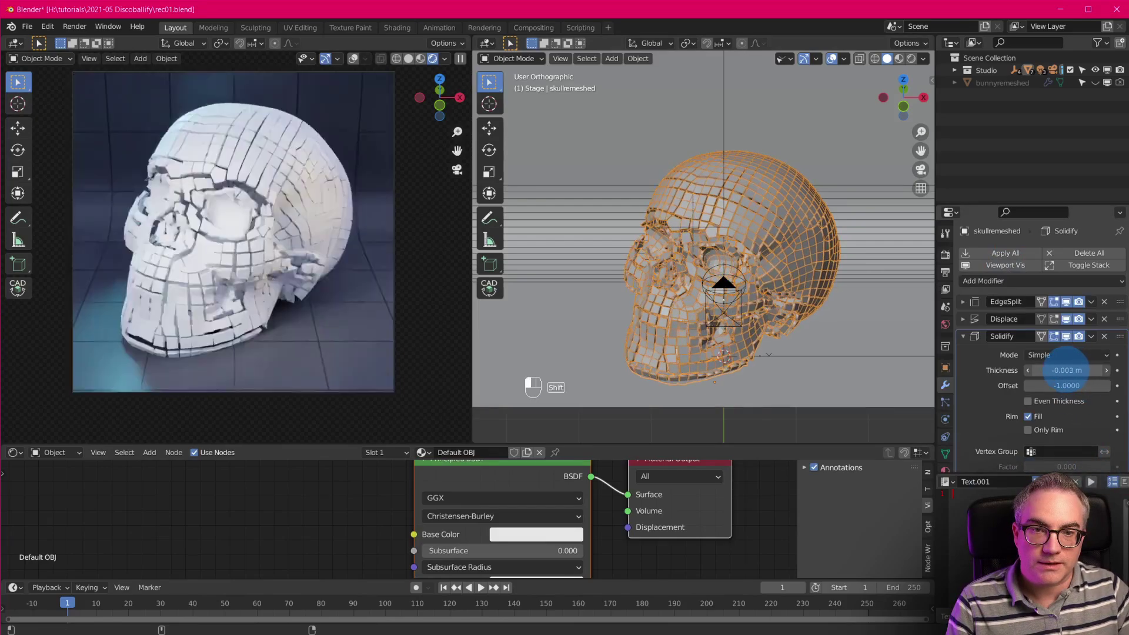
# - Apply flat shading to the skull so its tile faces have no smooth gradients
pyautogui.scroll(8, 784, 150)
pyautogui.moveTo(832, 126); pyautogui.dragTo(827, 179, button='middle')
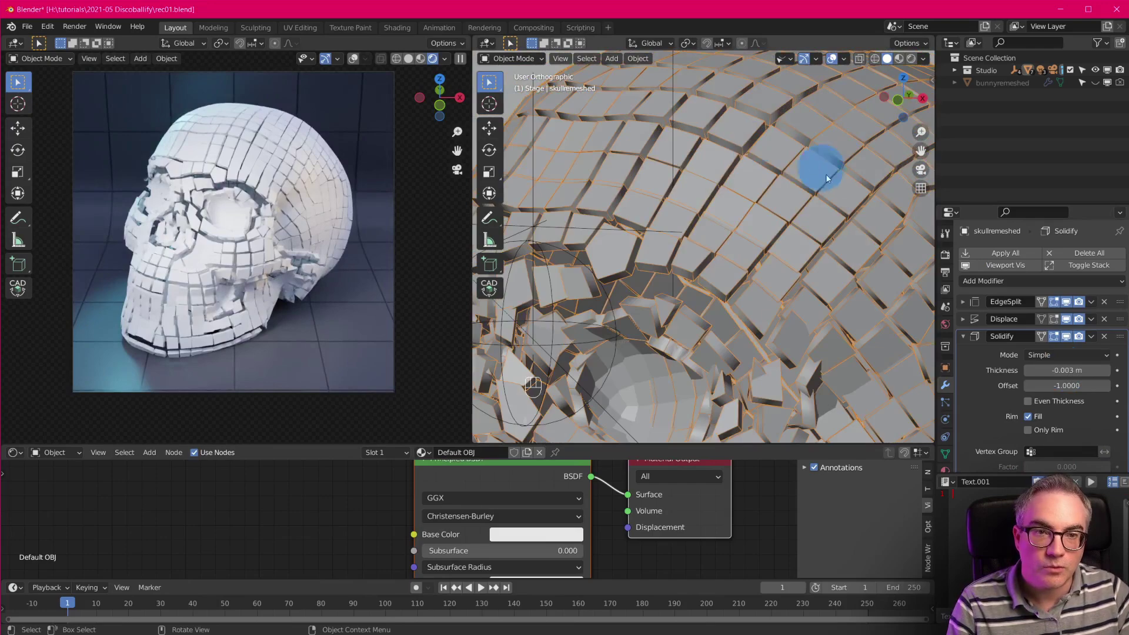
pyautogui.rightClick(813, 211)
pyautogui.click(786, 172)
pyautogui.moveTo(847, 221); pyautogui.dragTo(767, 141, button='middle')
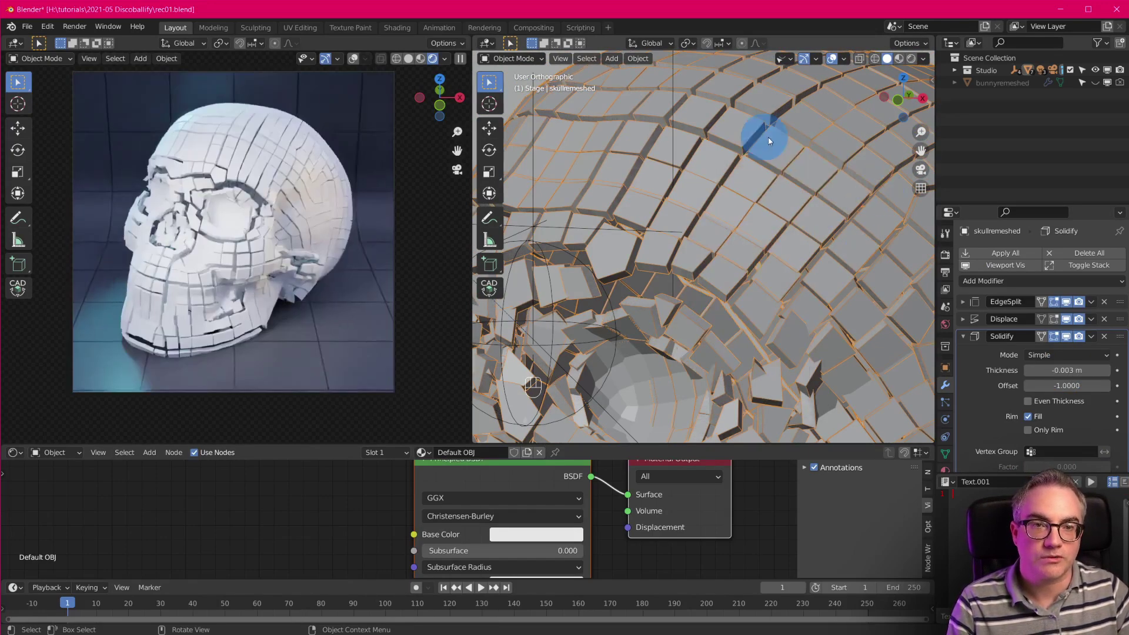
# - Set the Solidify modifier's rim material offset to 1 and collapse its settings
pyautogui.scroll(-3, 1002, 427)
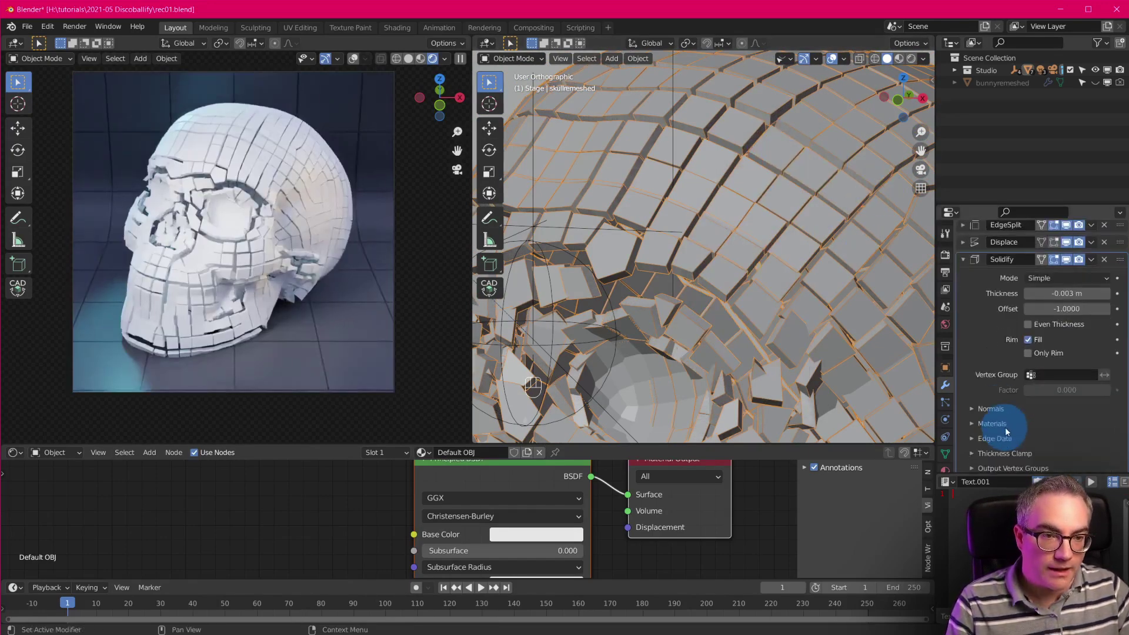
pyautogui.click(973, 424)
pyautogui.scroll(-2, 1012, 452)
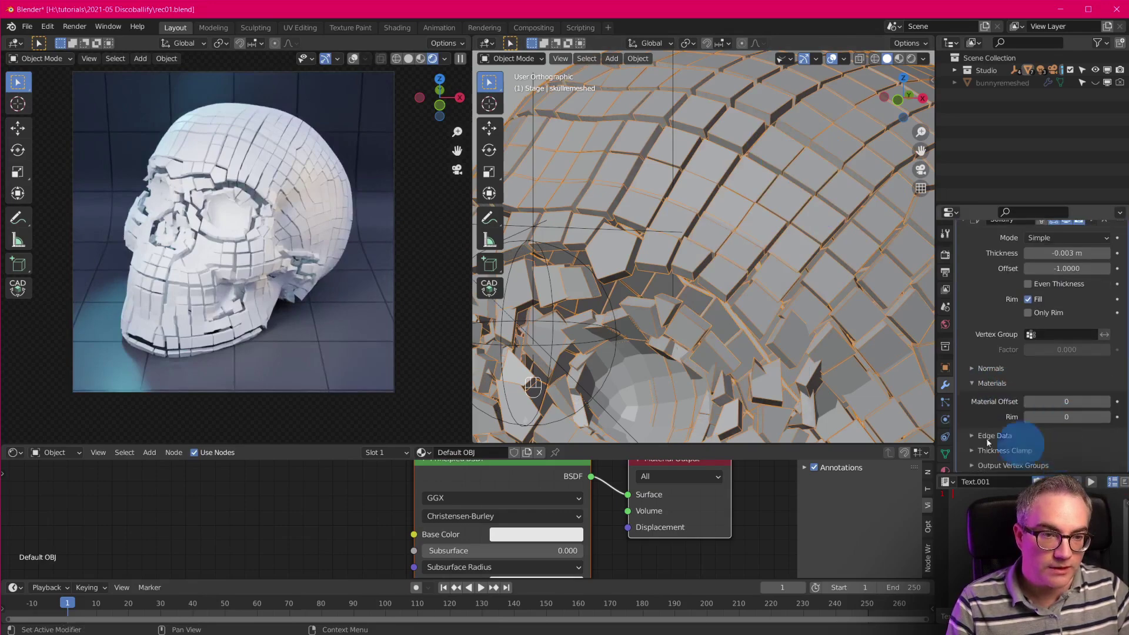
pyautogui.click(1110, 419)
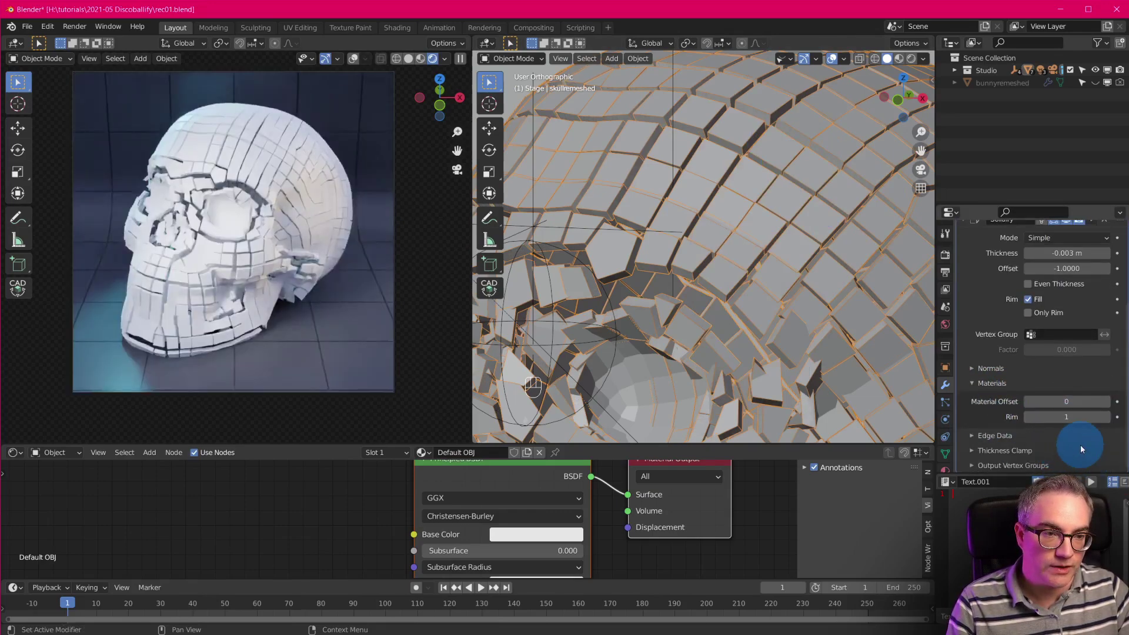
pyautogui.scroll(5, 1024, 309)
pyautogui.click(963, 337)
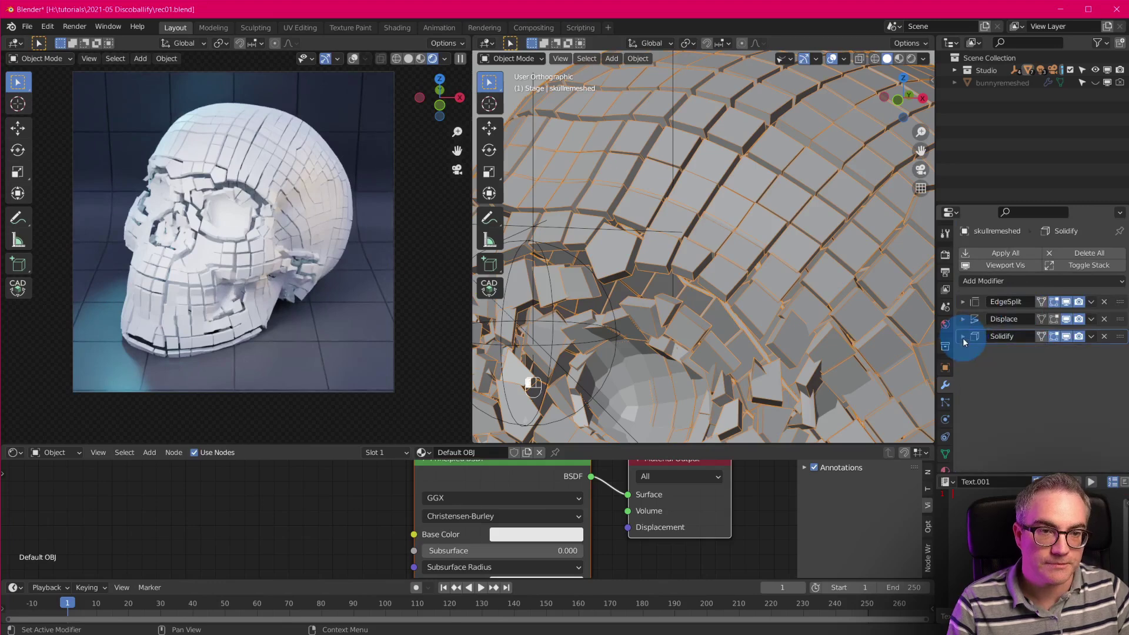
# - Replace the skull's Default OBJ material with the existing Mirro material
pyautogui.scroll(-2, 950, 454)
pyautogui.click(945, 434)
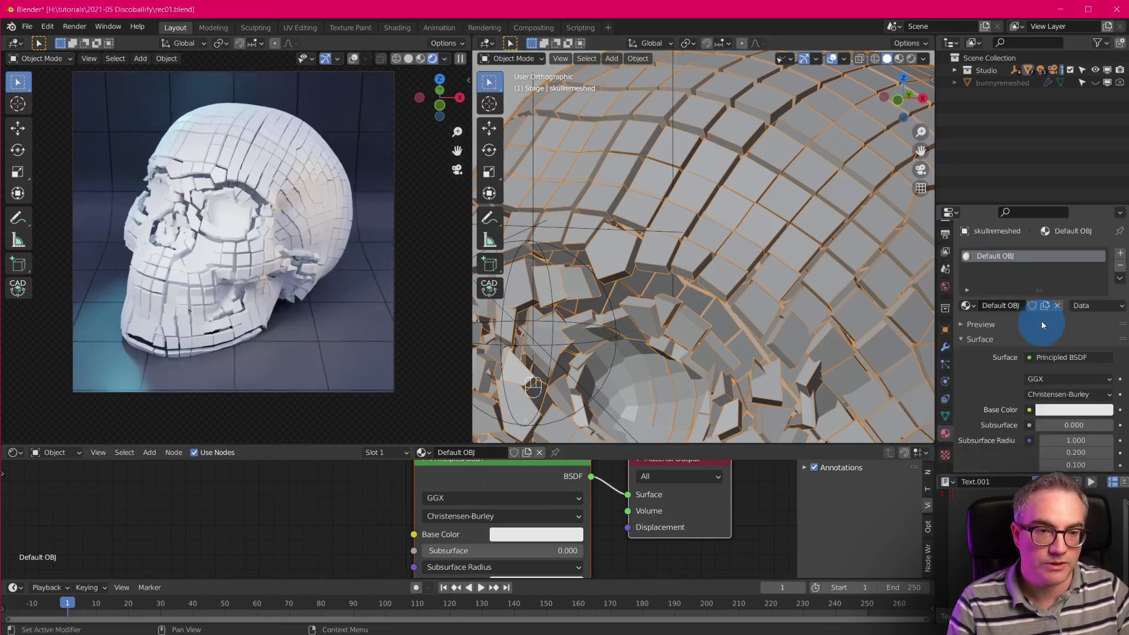
pyautogui.click(968, 307)
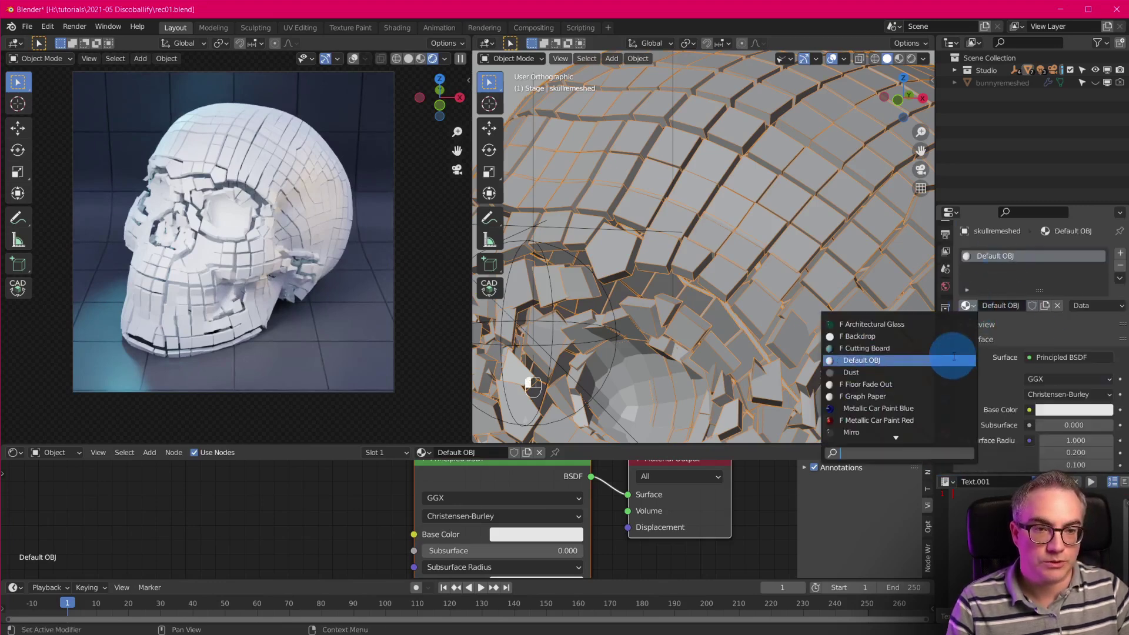
pyautogui.write('m')
pyautogui.click(919, 324)
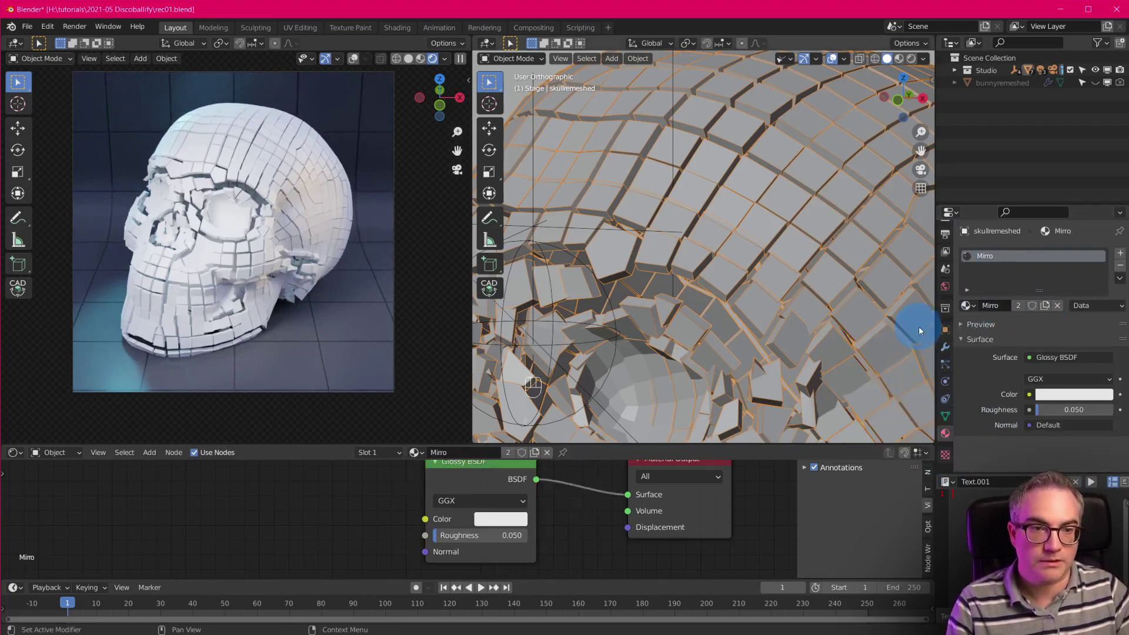
# - Add a second material slot to the skull and assign the Mirror SIDE material to it
pyautogui.click(1121, 254)
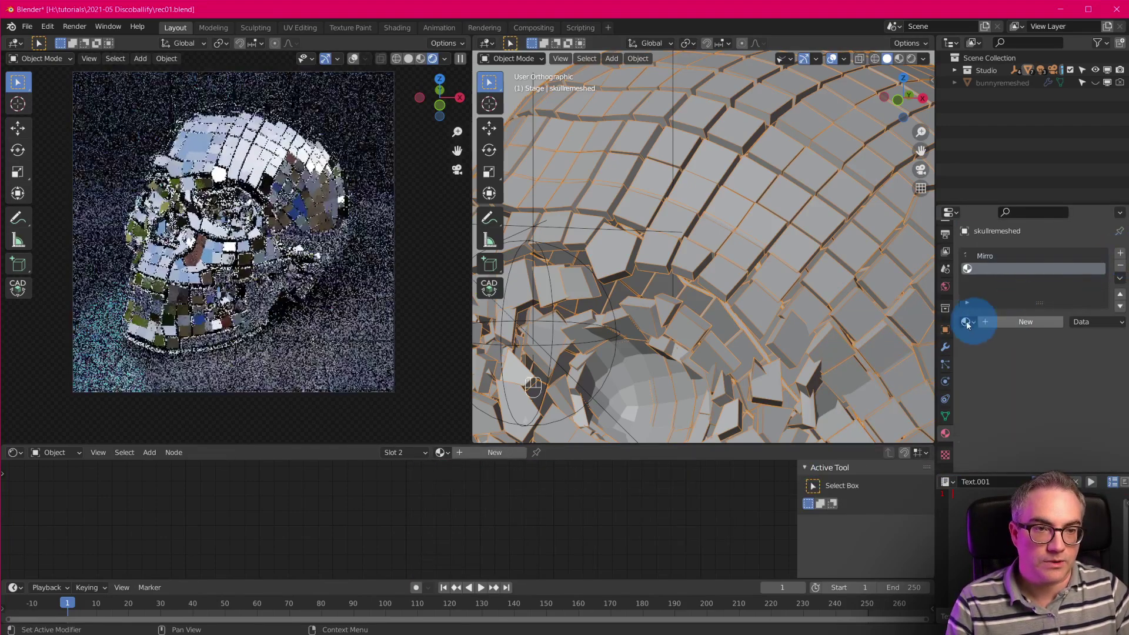
pyautogui.click(967, 322)
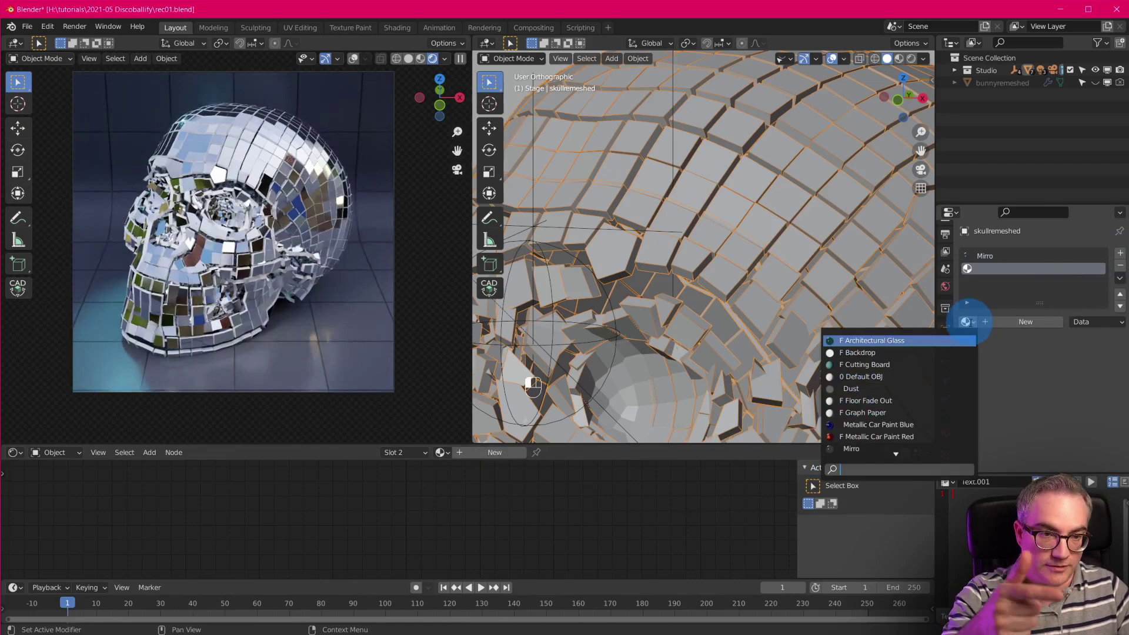
pyautogui.write('mir')
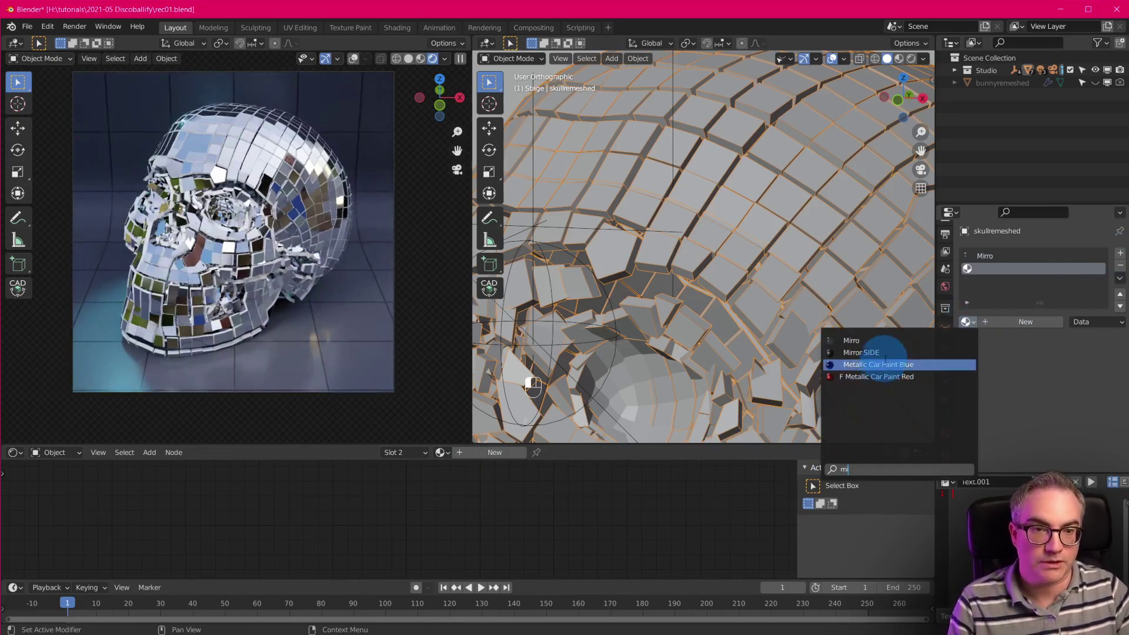
pyautogui.click(887, 355)
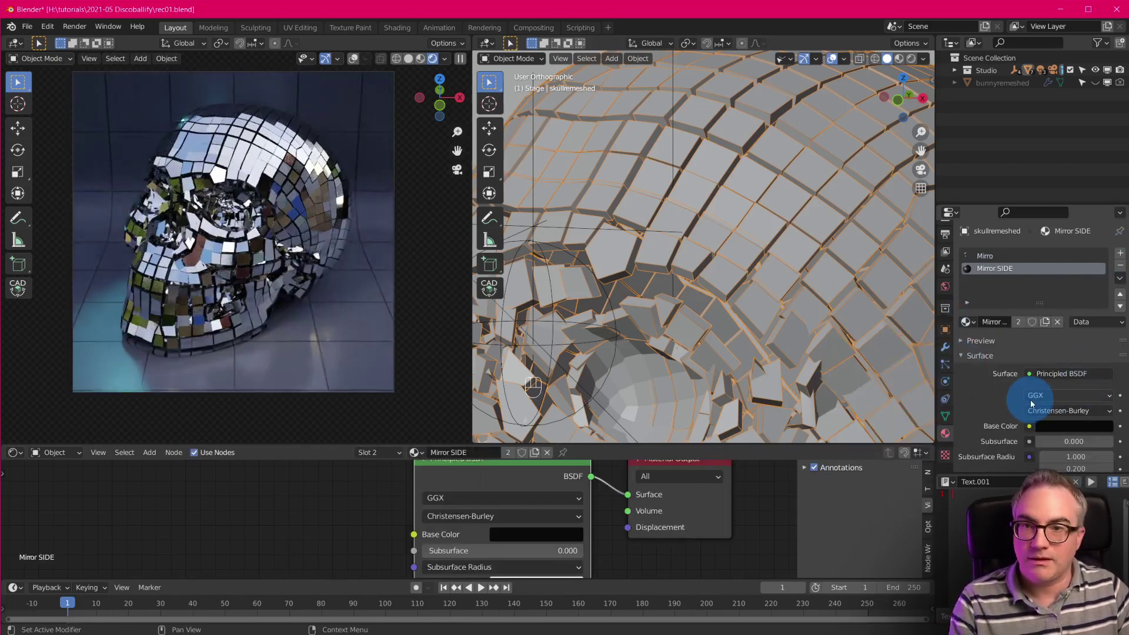
# - Add a Bevel modifier to the skull after its Solidify modifier
pyautogui.click(946, 348)
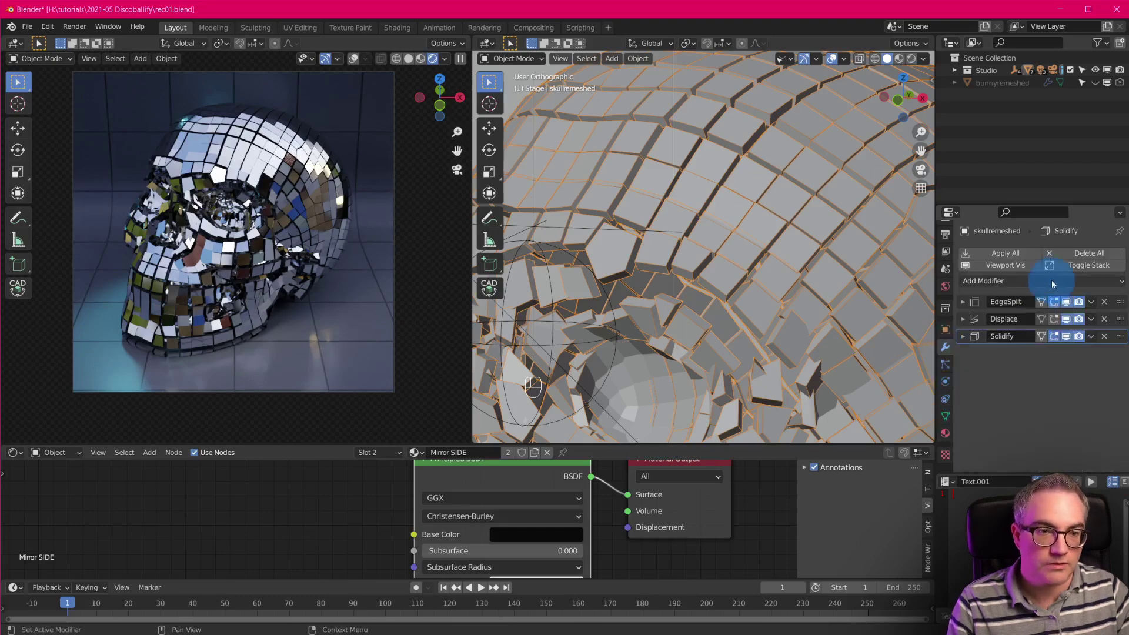
pyautogui.click(1015, 280)
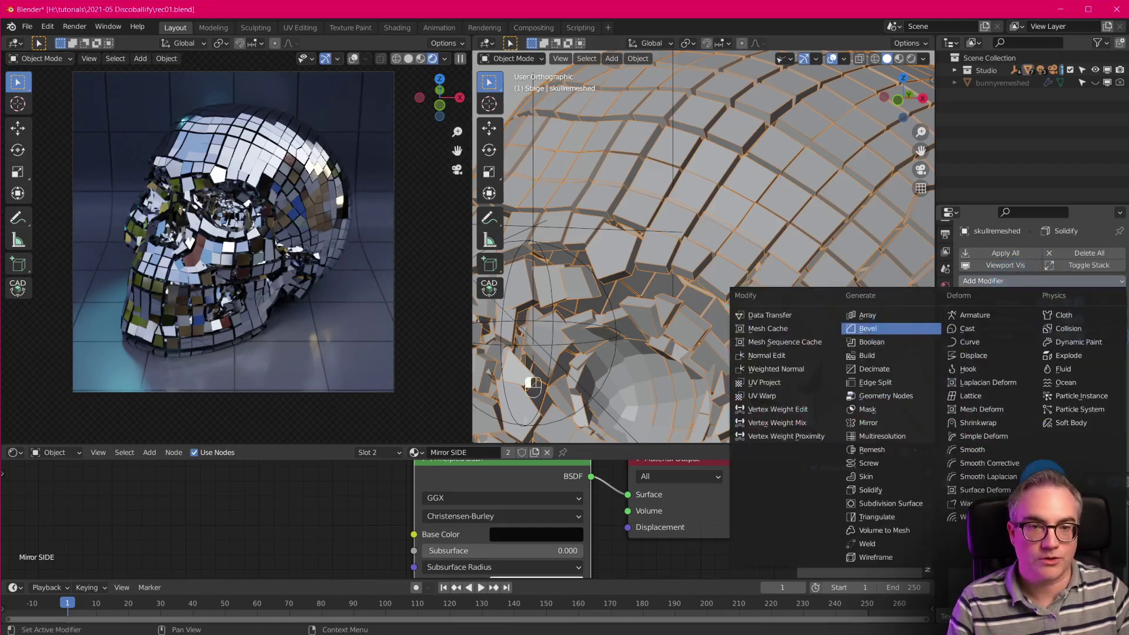
pyautogui.click(891, 329)
pyautogui.keyDown('ctrl'); pyautogui.moveTo(814, 214); pyautogui.dragTo(810, 158, button='middle'); pyautogui.keyUp('ctrl')
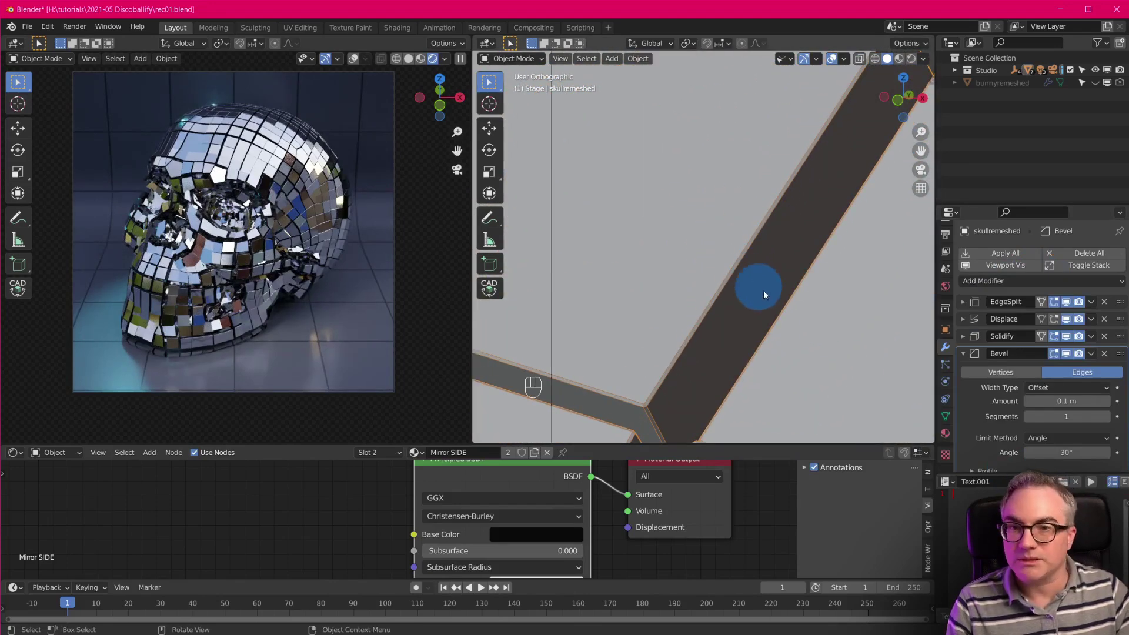
# - Turn off Clamp Overlap in the Bevel modifier's geometry settings
pyautogui.scroll(-2, 1036, 446)
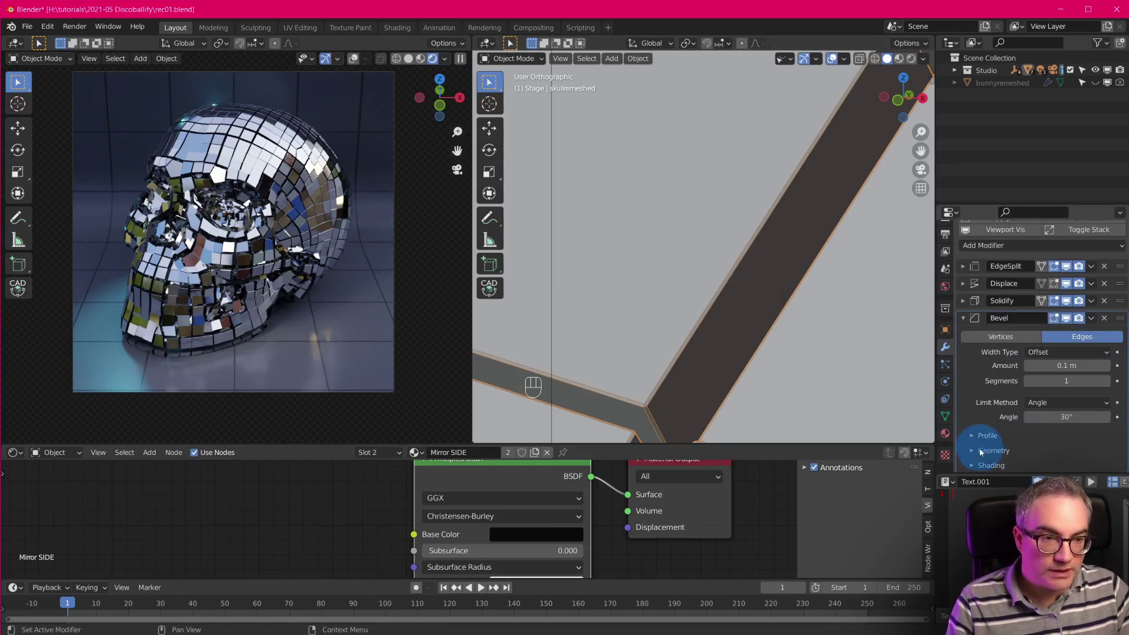
pyautogui.scroll(-5, 966, 425)
pyautogui.click(693, 333)
pyautogui.click(736, 341)
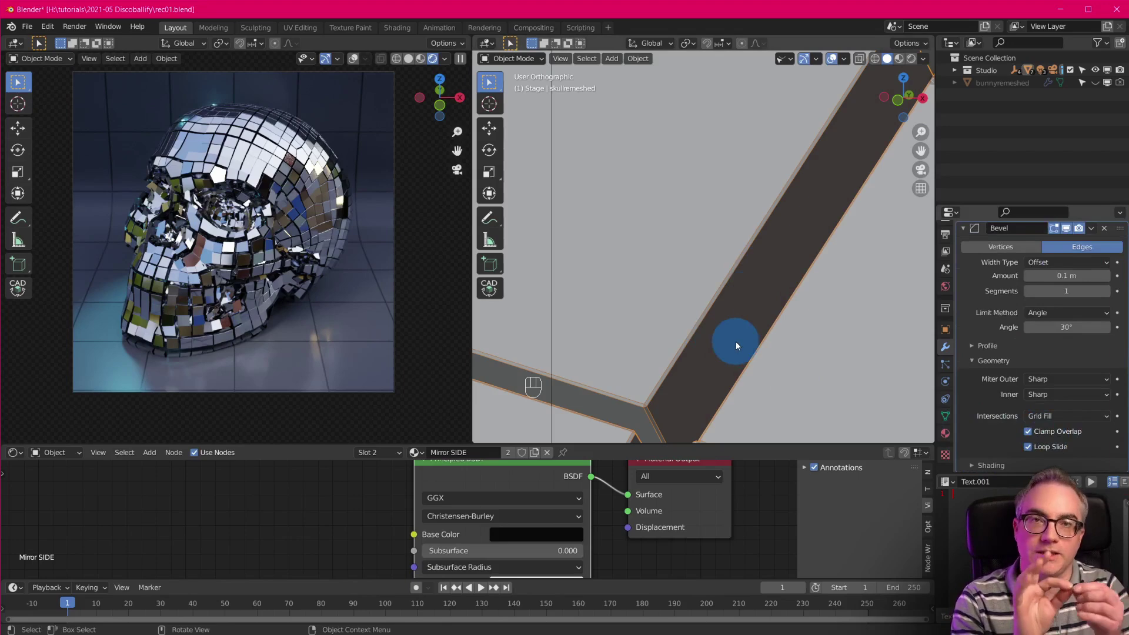
pyautogui.click(288, 236)
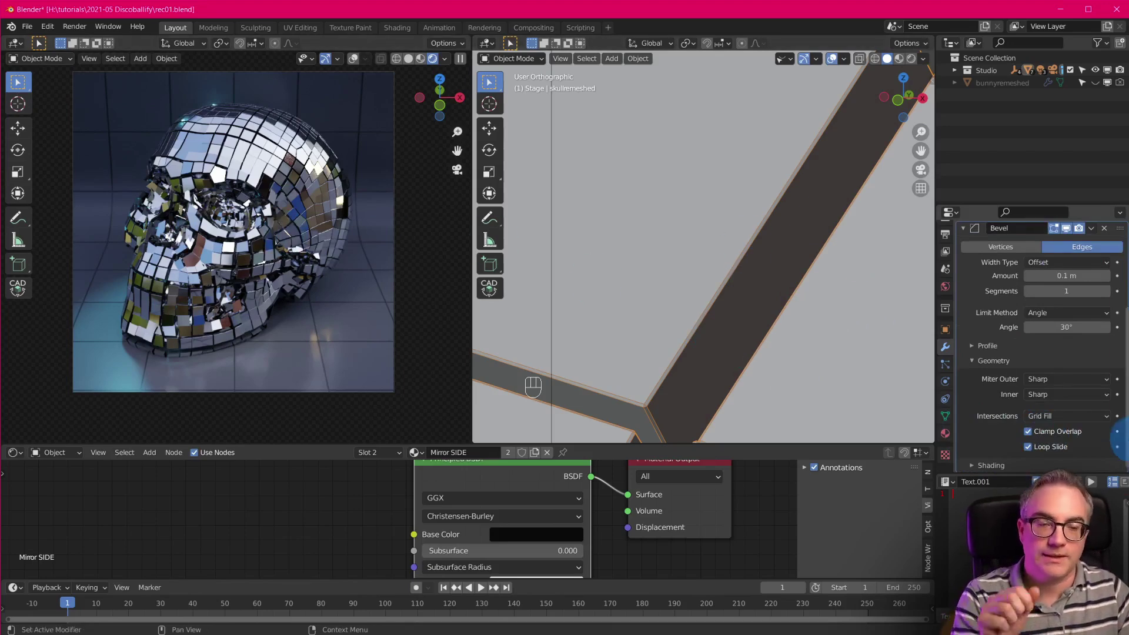
pyautogui.click(1029, 431)
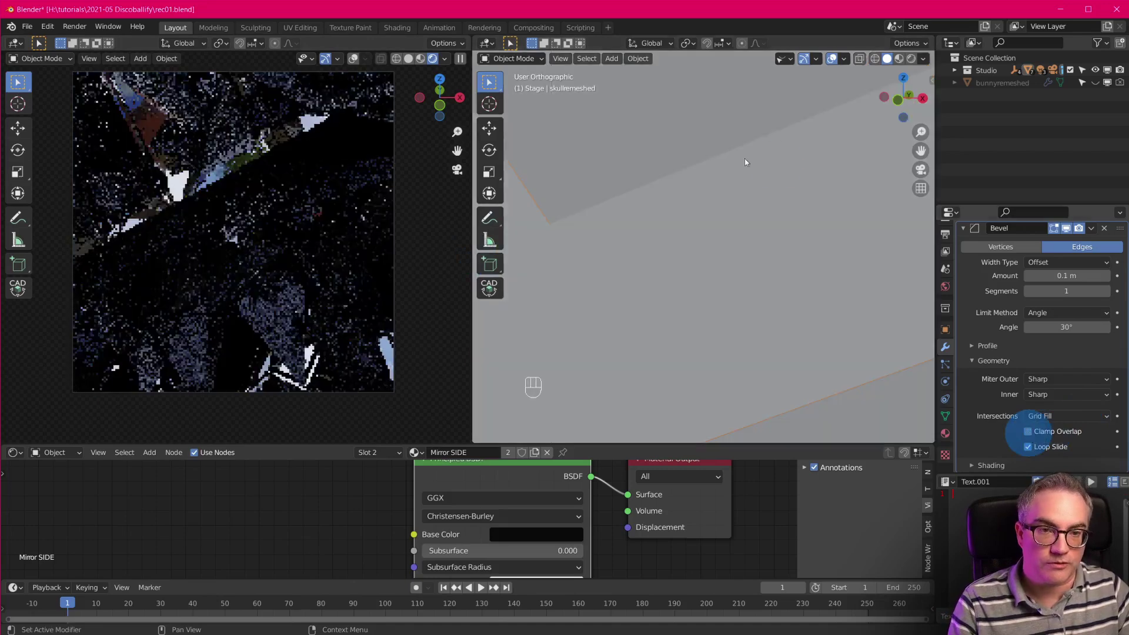
# - Set the Bevel modifier's amount to 0.001 m
pyautogui.scroll(5, 1082, 319)
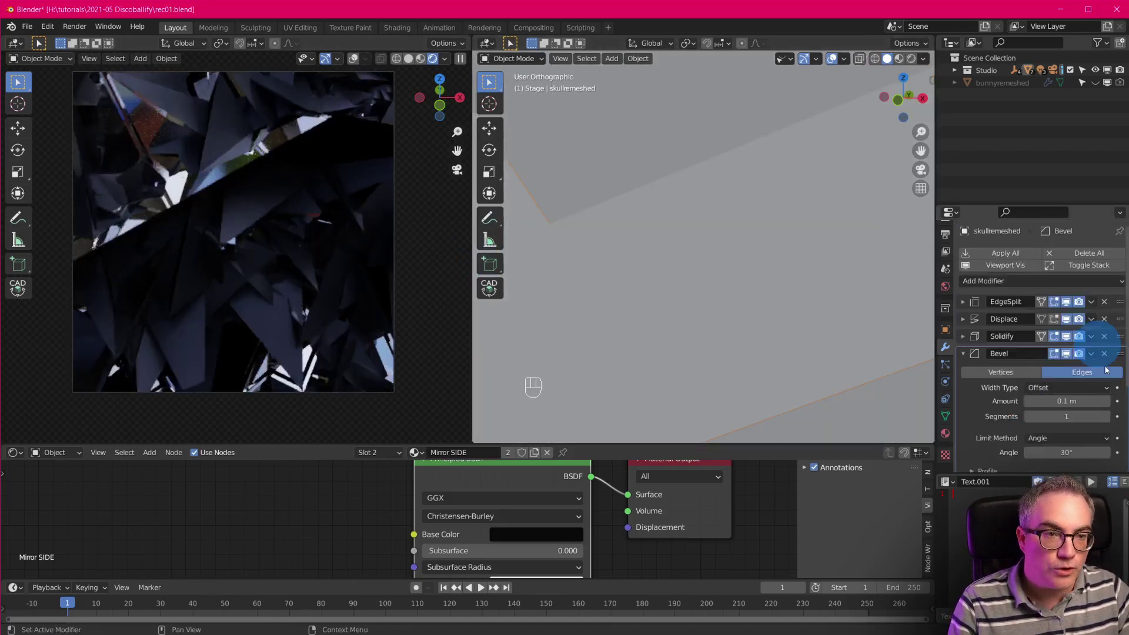
pyautogui.click(1088, 401)
pyautogui.press('Left')
pyautogui.press('Left')
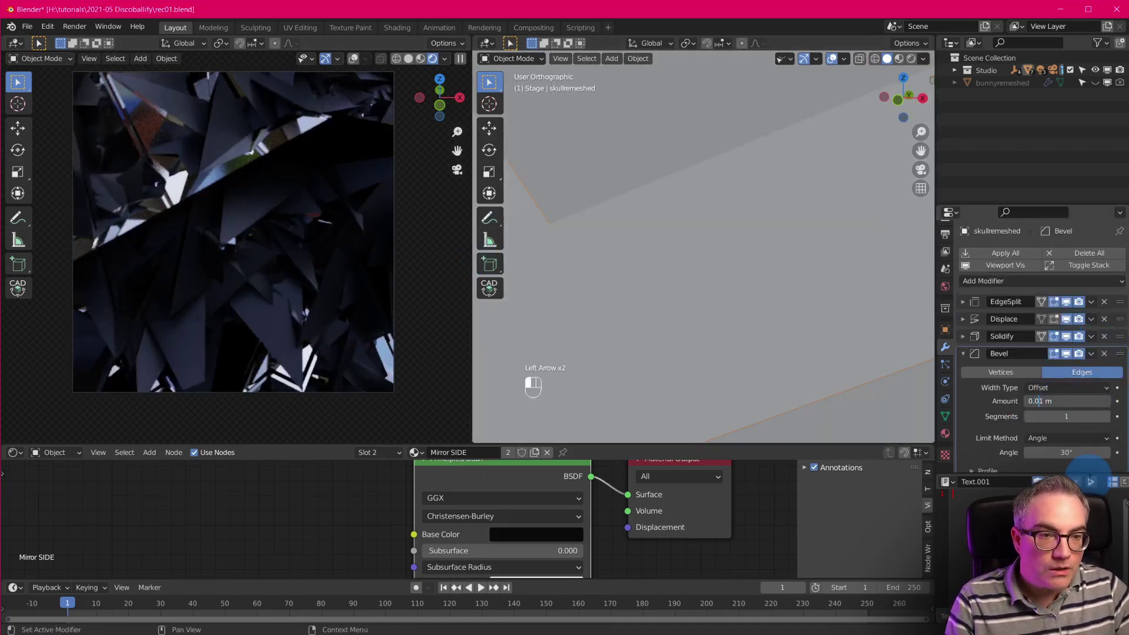
pyautogui.write('00')
pyautogui.press('Return')
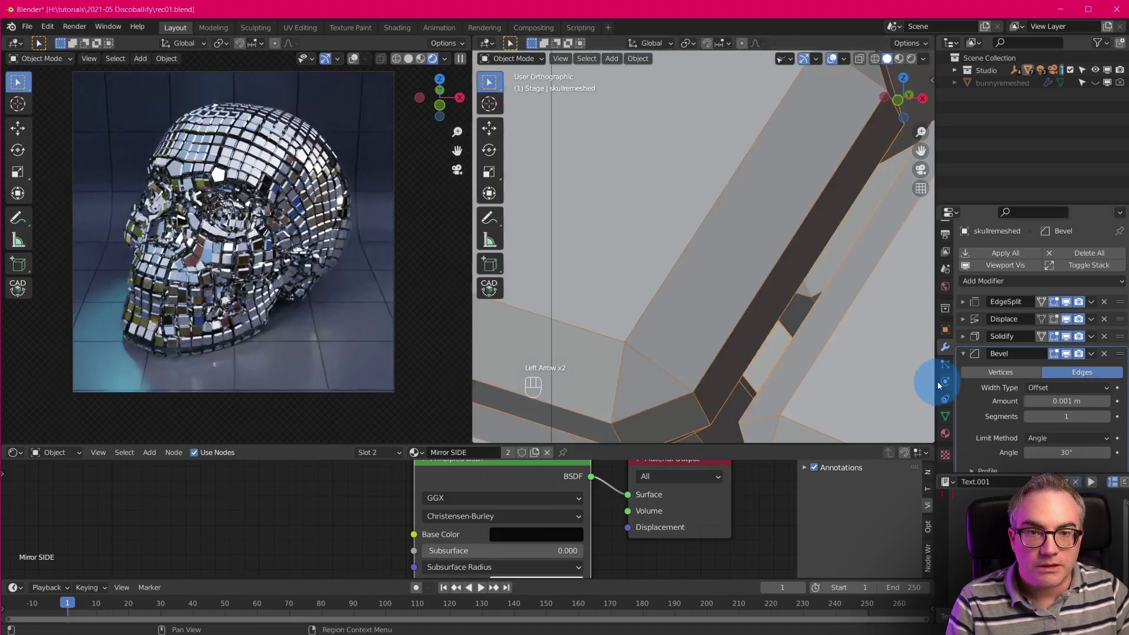
# - Reduce the Bevel modifier's amount to 0.0003 m
pyautogui.click(1064, 400)
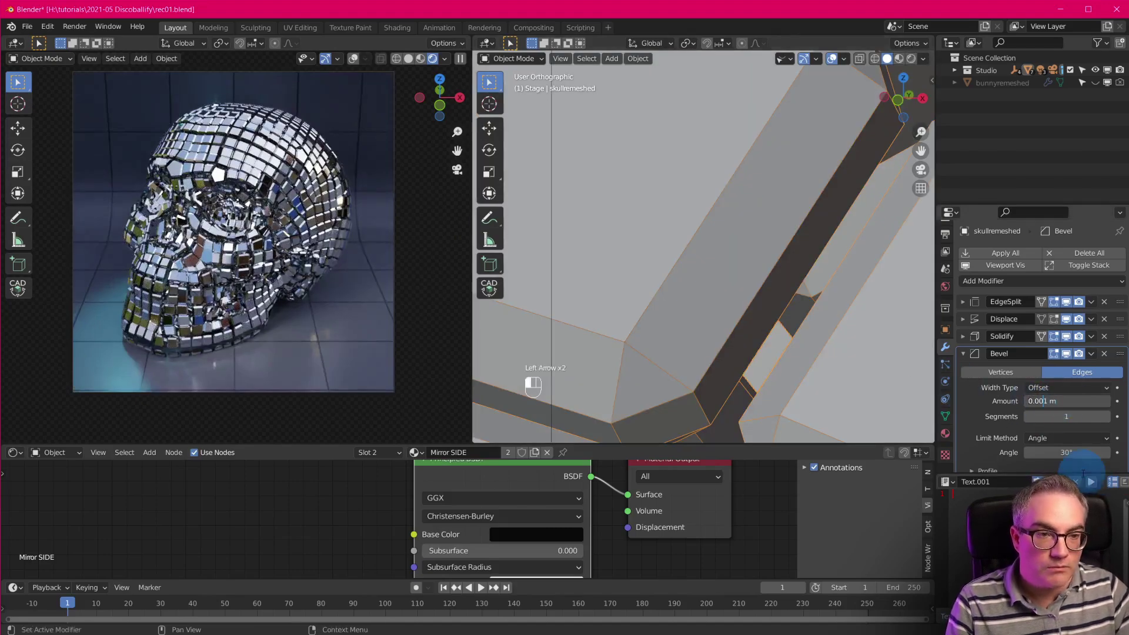
pyautogui.press('Delete')
pyautogui.write('03')
pyautogui.press('Return')
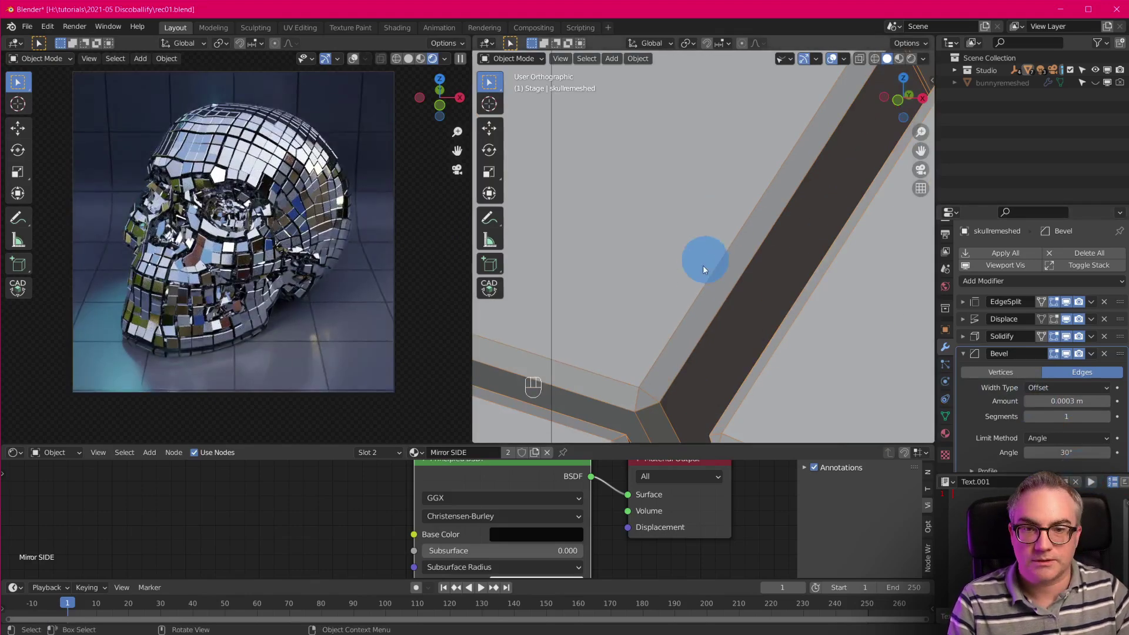
# - Expand the Solidify and Displace settings and turn off the Displace modifier's viewport display
pyautogui.scroll(-10, 703, 294)
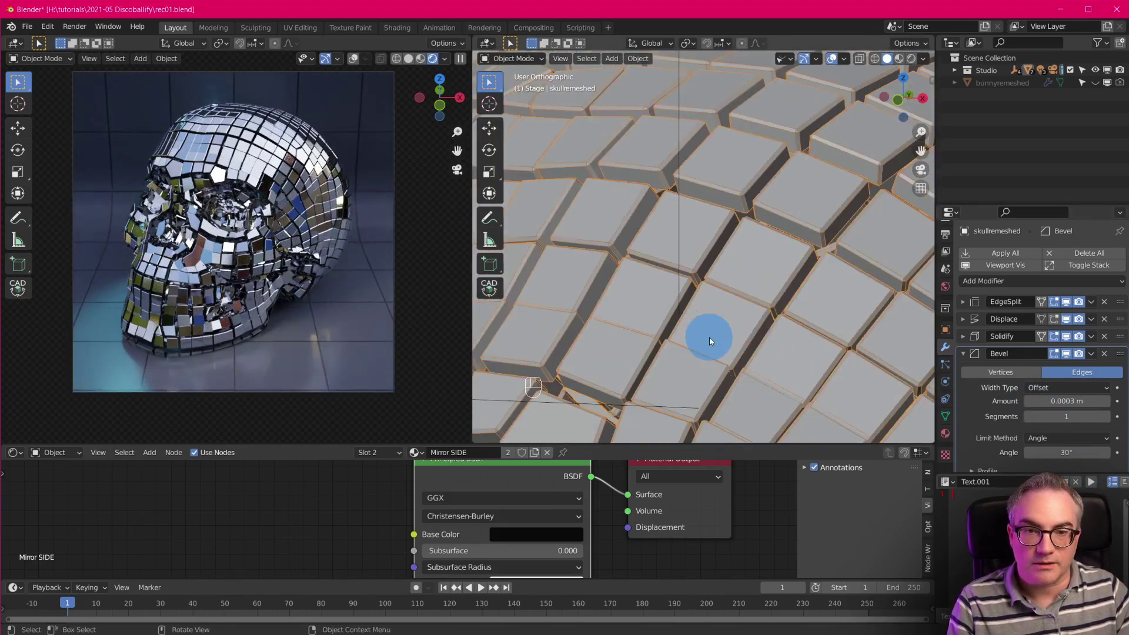
pyautogui.scroll(8, 196, 173)
pyautogui.scroll(-10, 196, 173)
pyautogui.moveTo(317, 224); pyautogui.dragTo(245, 220, button='middle')
pyautogui.scroll(4, 287, 222)
pyautogui.scroll(5, 287, 222)
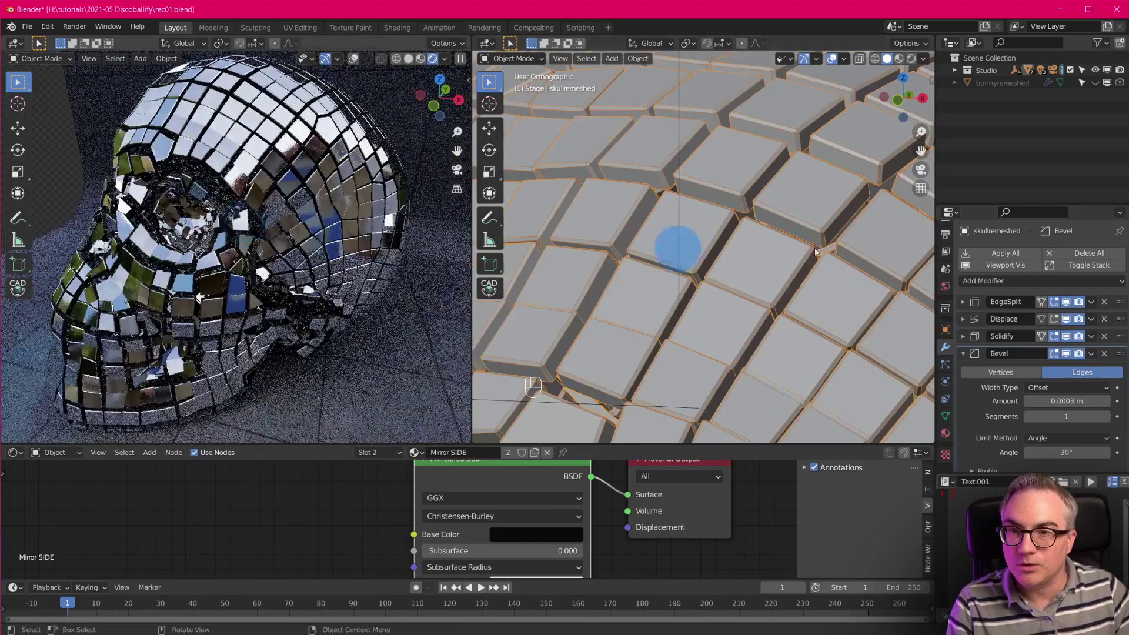
pyautogui.click(962, 335)
pyautogui.click(963, 319)
pyautogui.click(1086, 370)
pyautogui.click(1067, 319)
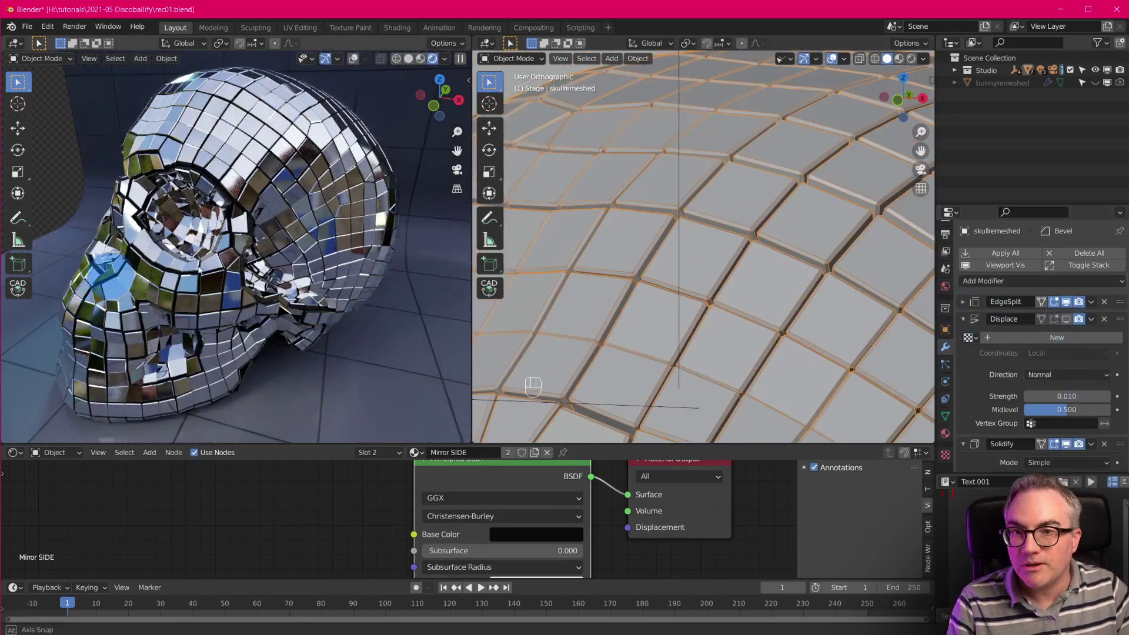
# - Examine the skull's undisplaced tiles around the eye sockets, nose and cheekbones from several angles
pyautogui.scroll(-4, 708, 227)
pyautogui.scroll(-6, 708, 227)
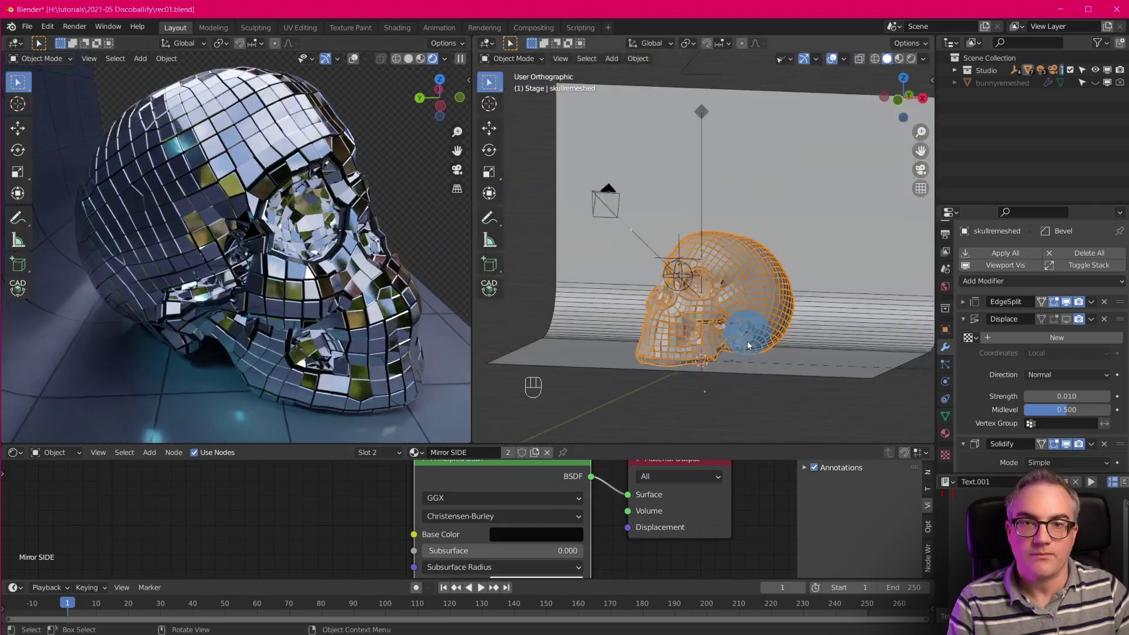
pyautogui.scroll(4, 726, 279)
pyautogui.moveTo(727, 282); pyautogui.dragTo(829, 428, button='middle')
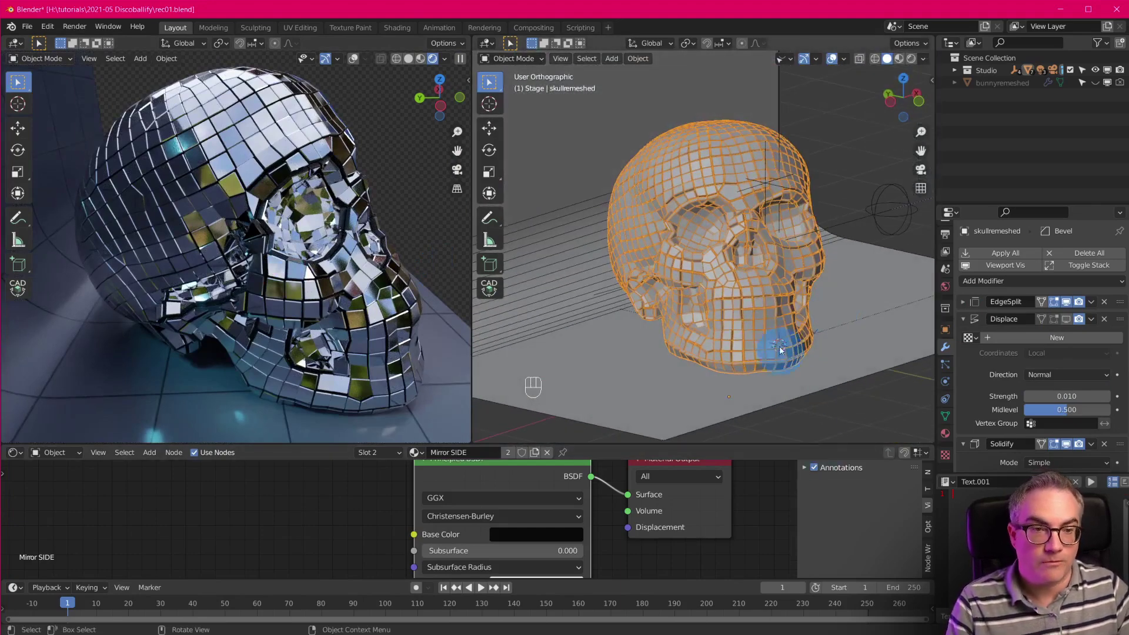
pyautogui.scroll(5, 761, 291)
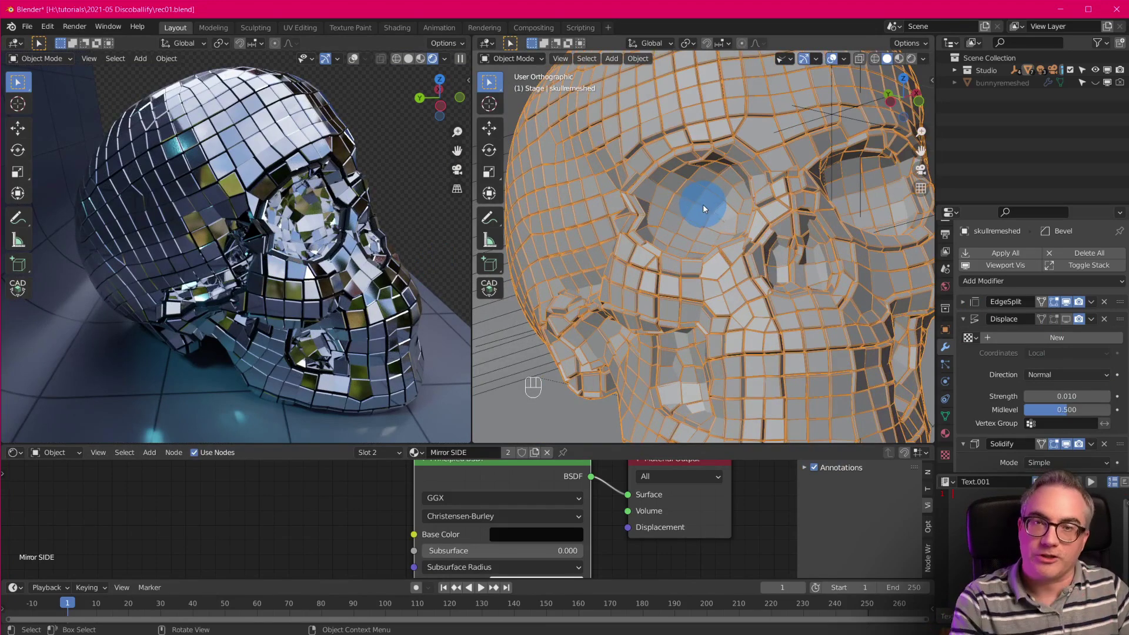
pyautogui.click(662, 233)
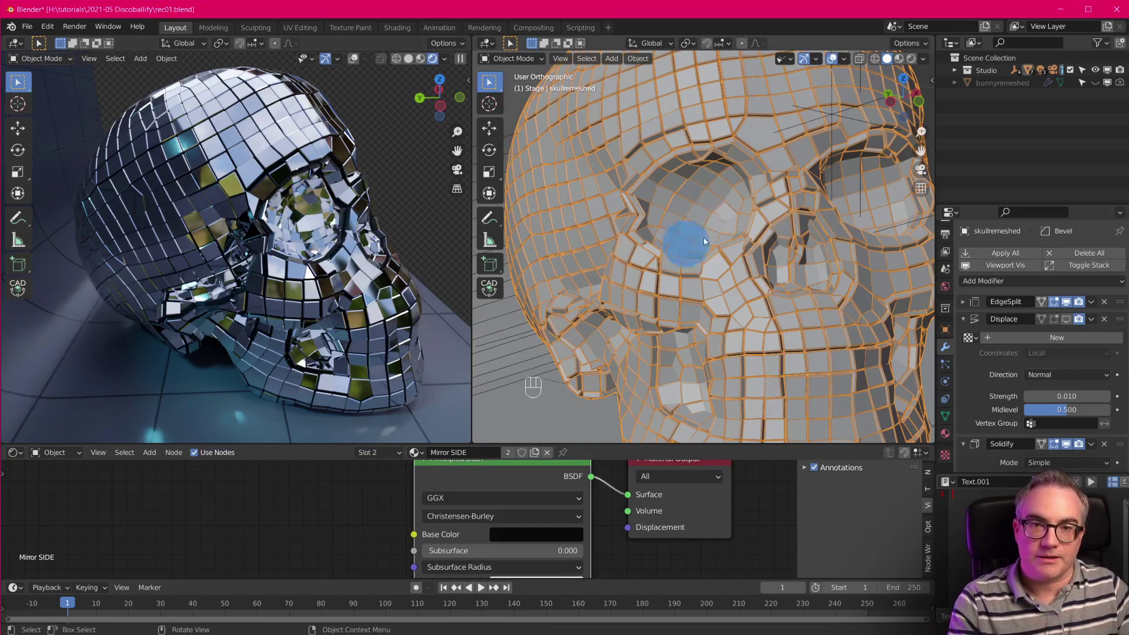
pyautogui.moveTo(793, 241); pyautogui.dragTo(780, 304, button='middle')
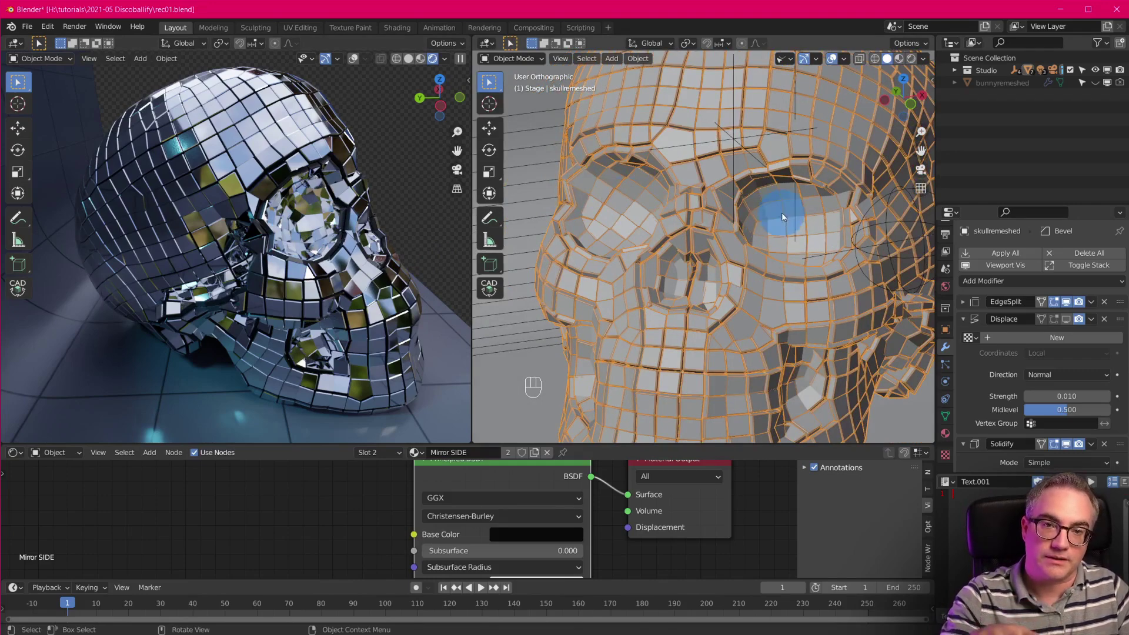
pyautogui.moveTo(703, 283); pyautogui.dragTo(839, 317, button='middle')
pyautogui.moveTo(705, 319); pyautogui.dragTo(740, 357, button='middle')
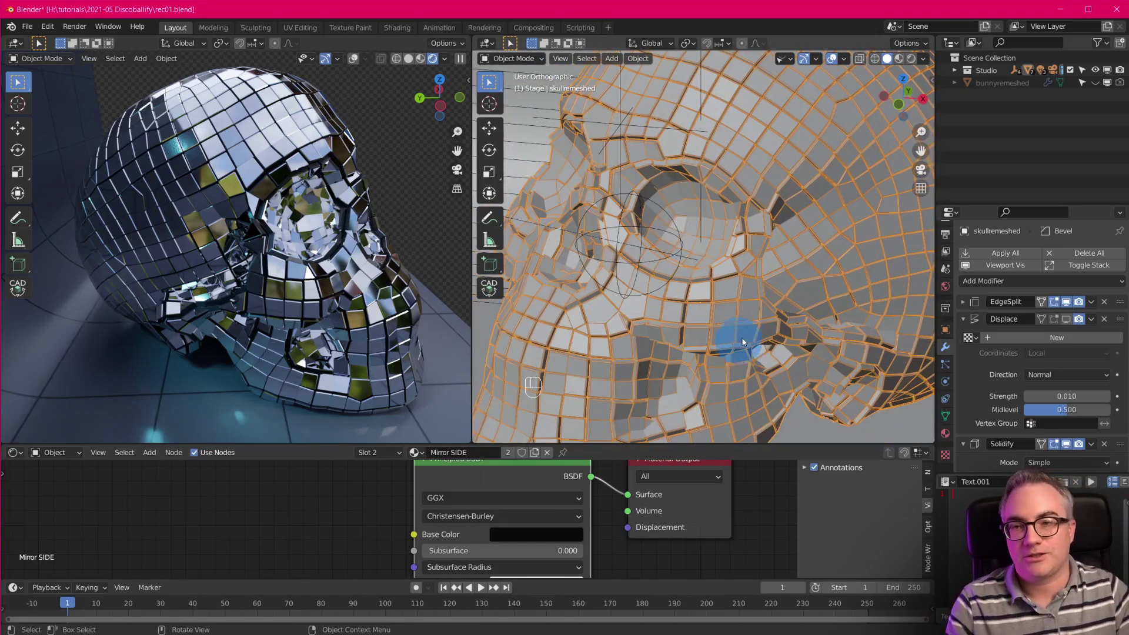
pyautogui.scroll(3, 752, 219)
pyautogui.moveTo(752, 221); pyautogui.dragTo(802, 242, button='middle')
pyautogui.scroll(6, 372, 236)
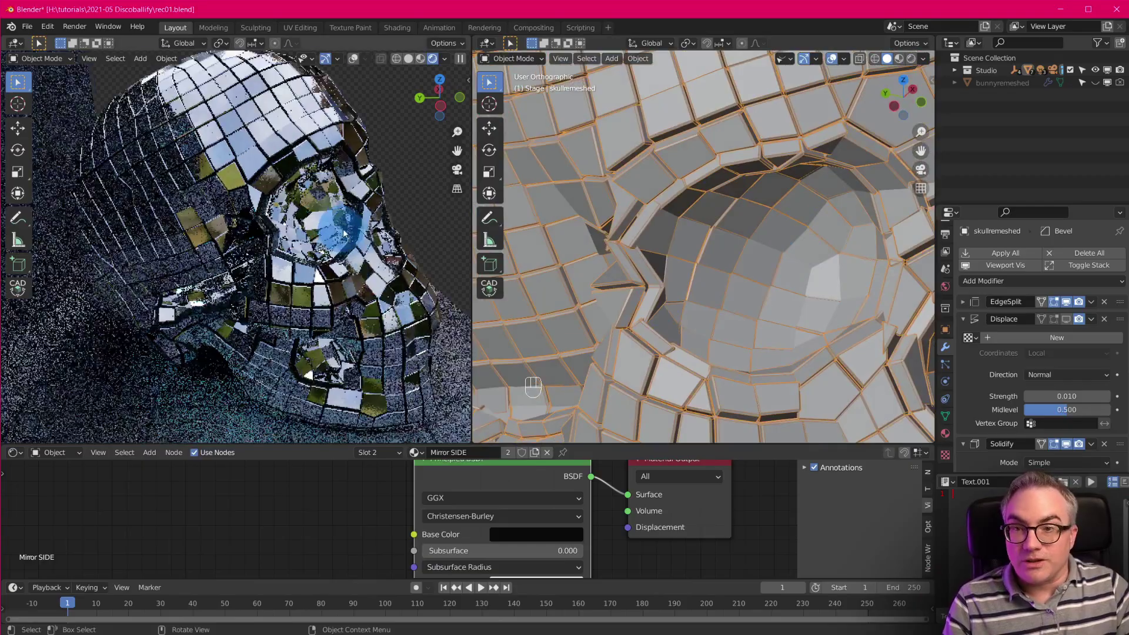
pyautogui.moveTo(372, 235); pyautogui.dragTo(257, 316, button='middle')
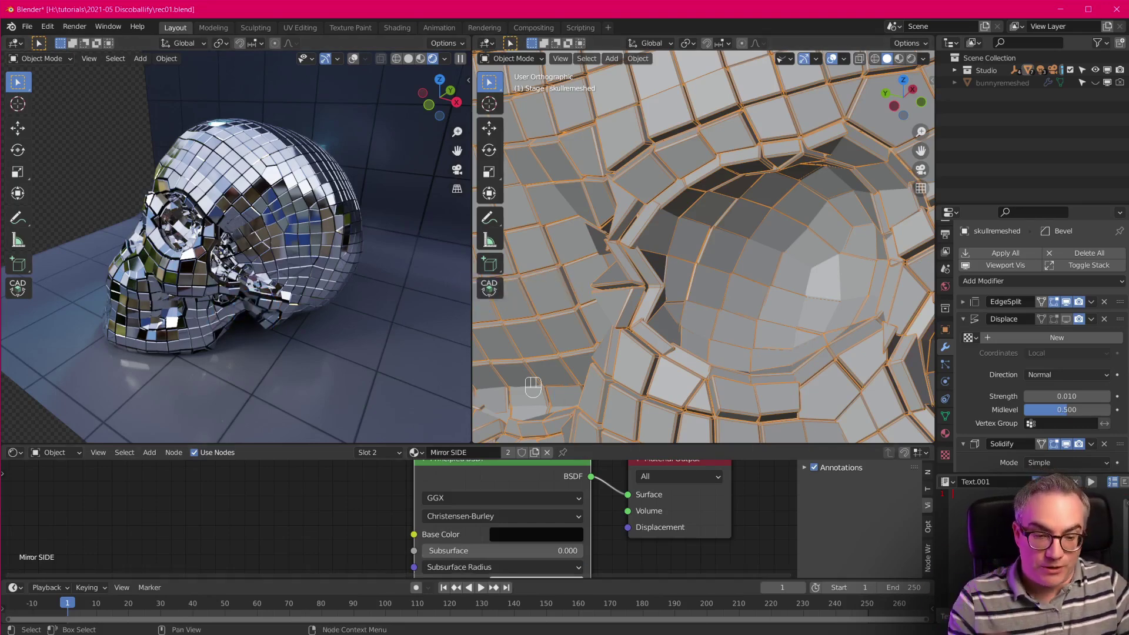
# - Switch to Instant Meshes, inspect the remeshed skull's quad layout from another angle, and return to Blender
pyautogui.hotkey('alt', 'Tab')
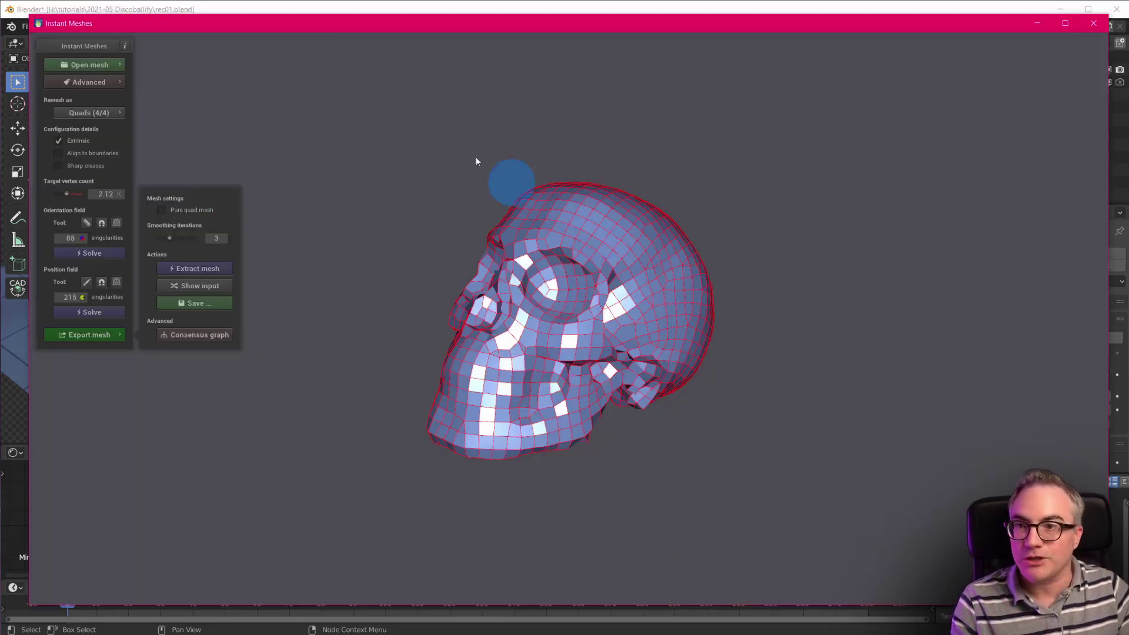
pyautogui.scroll(3, 643, 265)
pyautogui.moveTo(655, 262)
pyautogui.mouseDown()
pyautogui.moveTo(817, 282)
pyautogui.moveTo(776, 361)
pyautogui.moveTo(776, 341)
pyautogui.mouseUp()
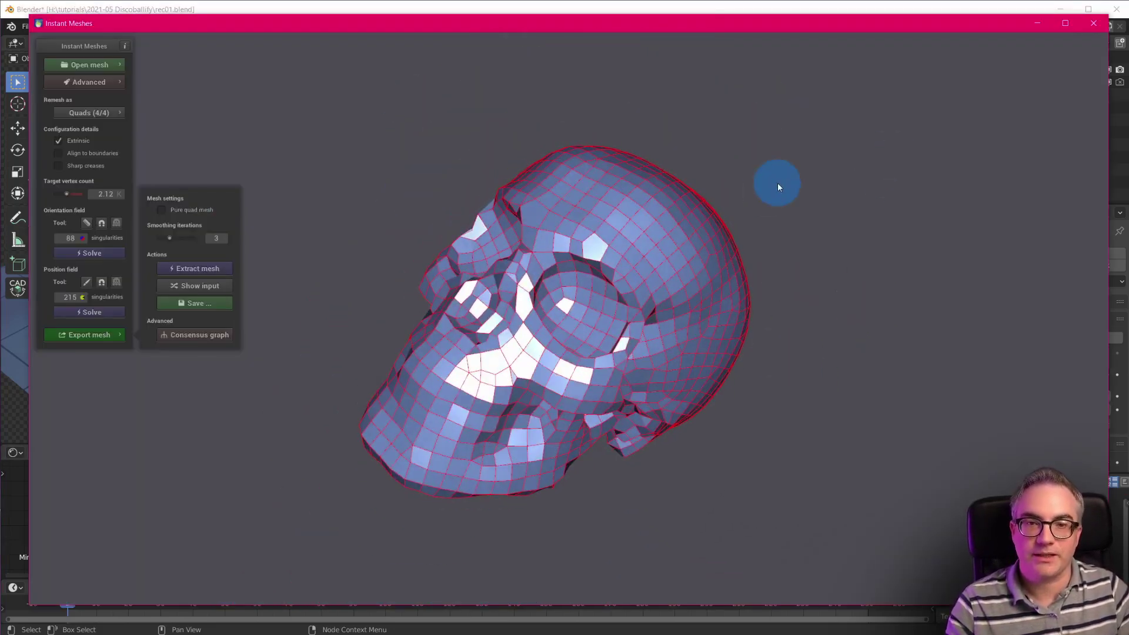
pyautogui.click(1051, 23)
# - Compare the whole skull's tile pattern in the solid view with its mirrored look in the rendered view
pyautogui.scroll(-5, 707, 289)
pyautogui.scroll(2, 707, 289)
pyautogui.scroll(-3, 712, 294)
pyautogui.moveTo(711, 294); pyautogui.dragTo(641, 301, button='middle')
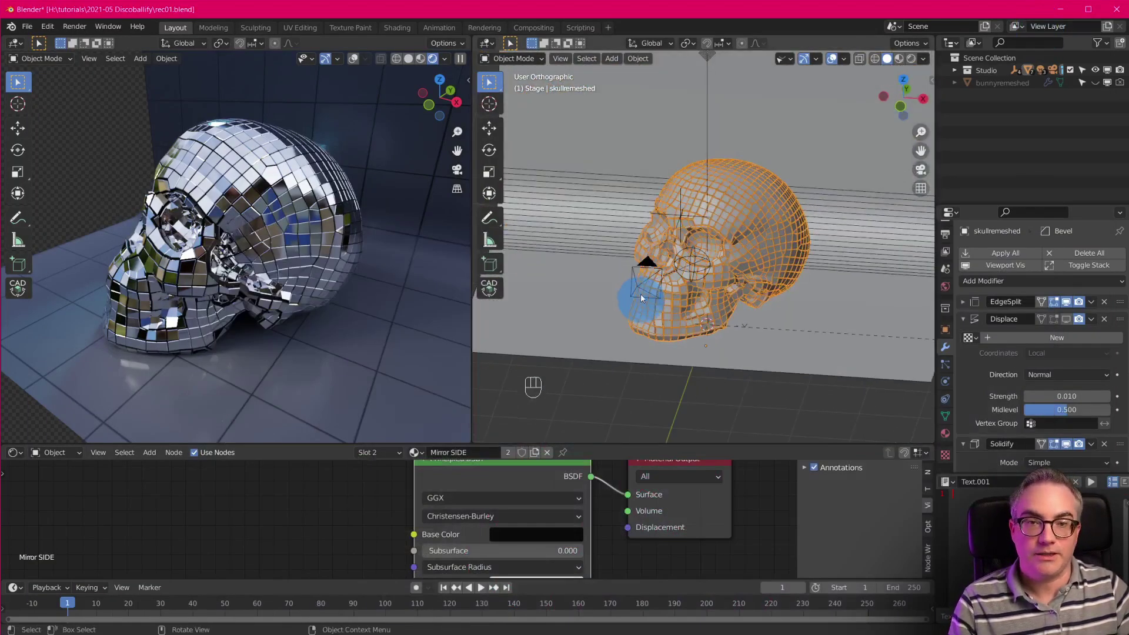
pyautogui.scroll(5, 641, 301)
pyautogui.moveTo(329, 312); pyautogui.dragTo(215, 253, button='middle')
pyautogui.scroll(3, 268, 253)
pyautogui.scroll(-3, 214, 253)
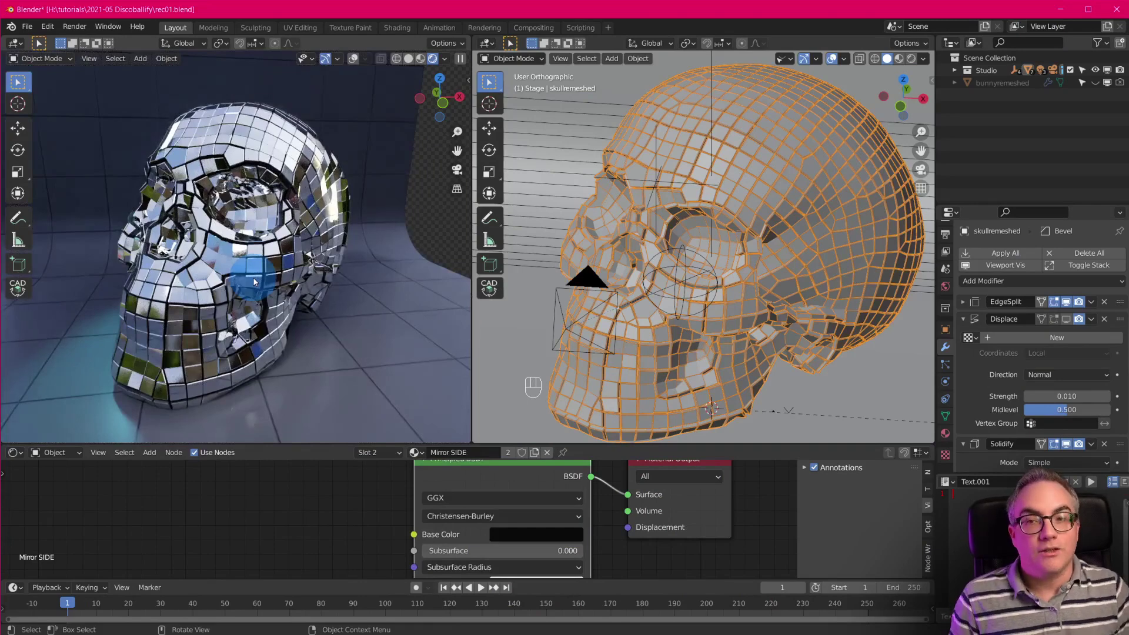